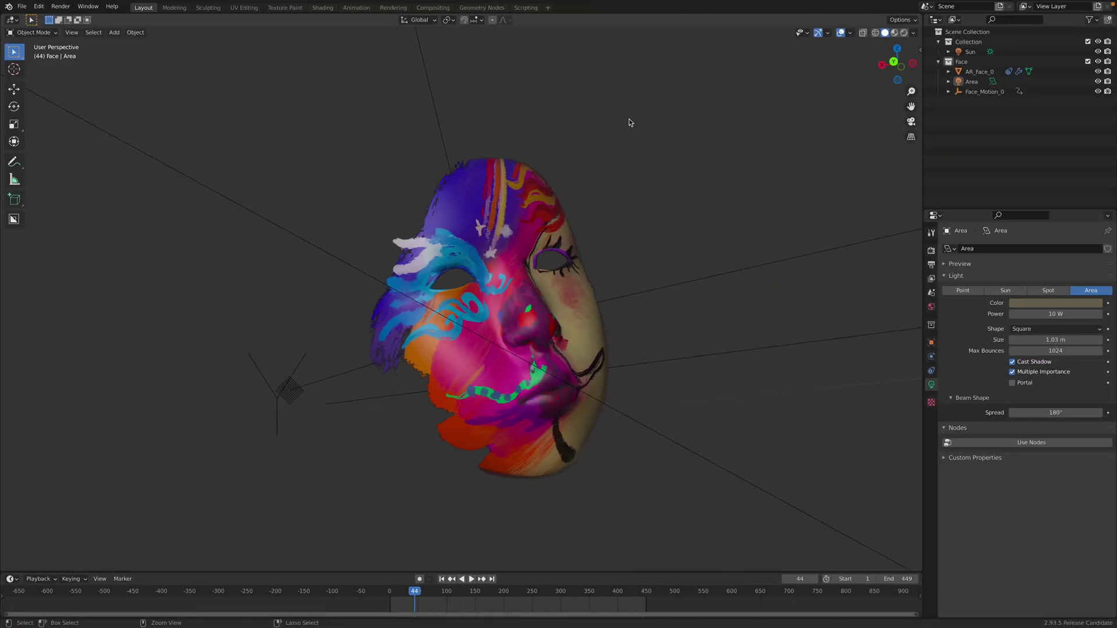
Step: Play the painted face animation while inspecting the mask from different angles
{"action": "key", "text": "space"}
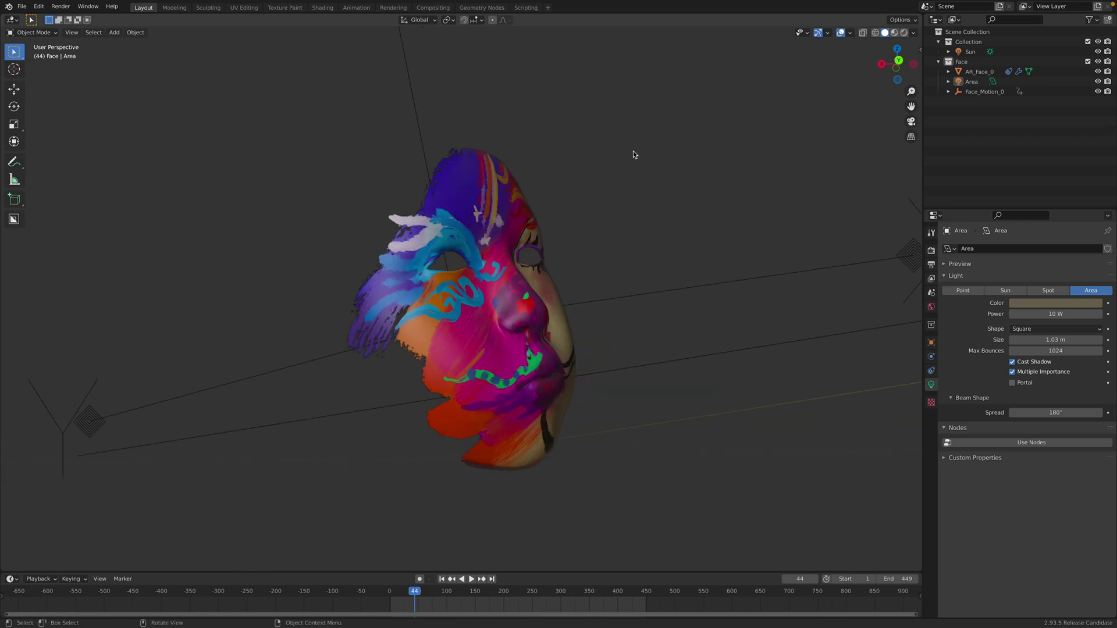
{"action": "middle_click_drag", "start_coordinate": [630, 154], "coordinate": [596, 400]}
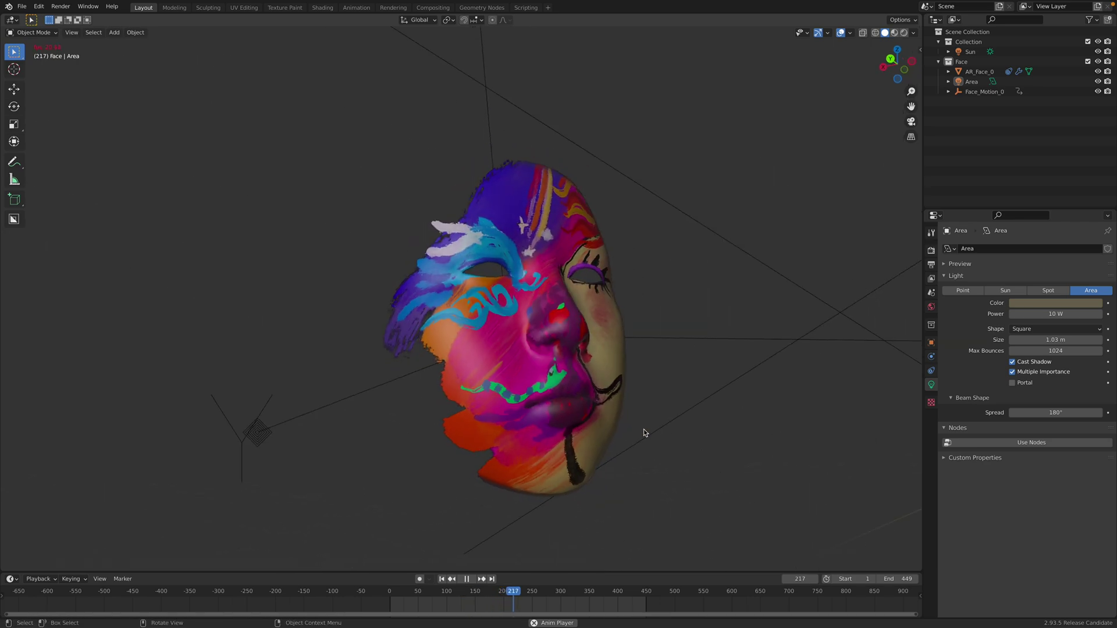
{"action": "key", "text": "space"}
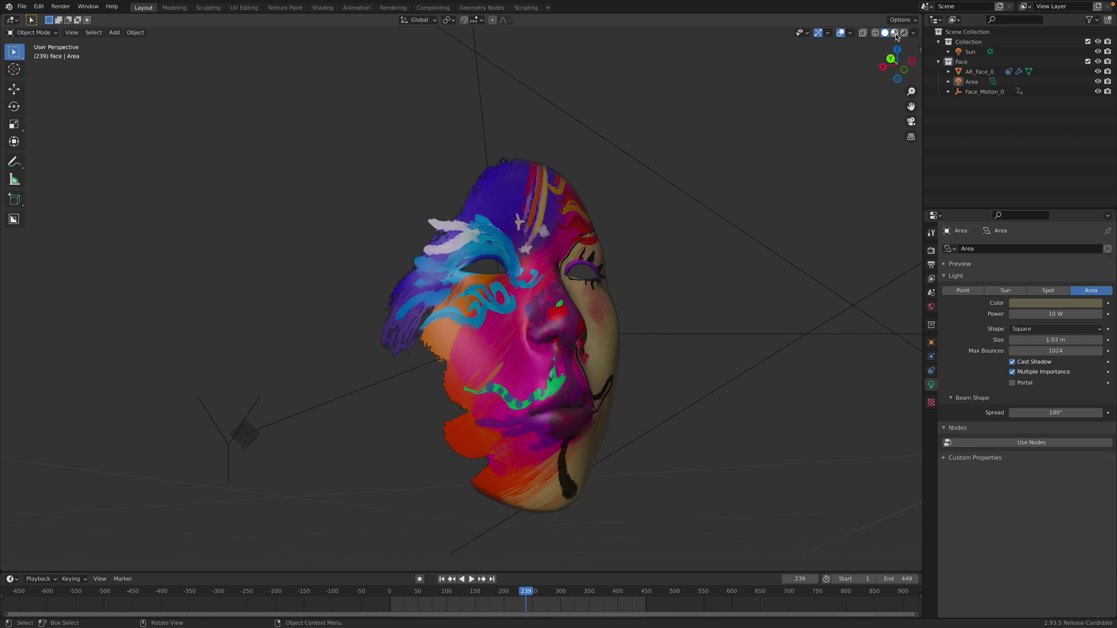
Step: Switch the viewport to Material Preview shading and play back the face animation with its painted material
{"action": "left_click", "coordinate": [895, 32]}
{"action": "mouse_move", "coordinate": [701, 245]}
{"action": "middle_mouse_down"}
{"action": "mouse_move", "coordinate": [665, 241]}
{"action": "mouse_move", "coordinate": [710, 245]}
{"action": "mouse_move", "coordinate": [796, 292]}
{"action": "mouse_move", "coordinate": [578, 288]}
{"action": "mouse_move", "coordinate": [640, 220]}
{"action": "mouse_move", "coordinate": [696, 229]}
{"action": "middle_mouse_up"}
{"action": "key", "text": "space"}
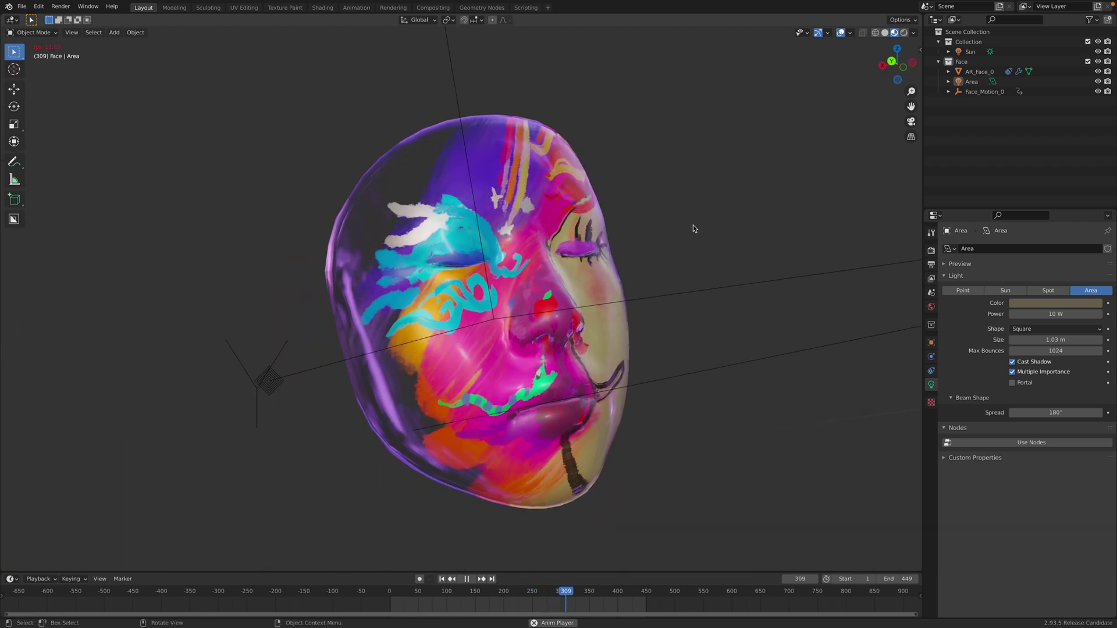
{"action": "key", "text": "space"}
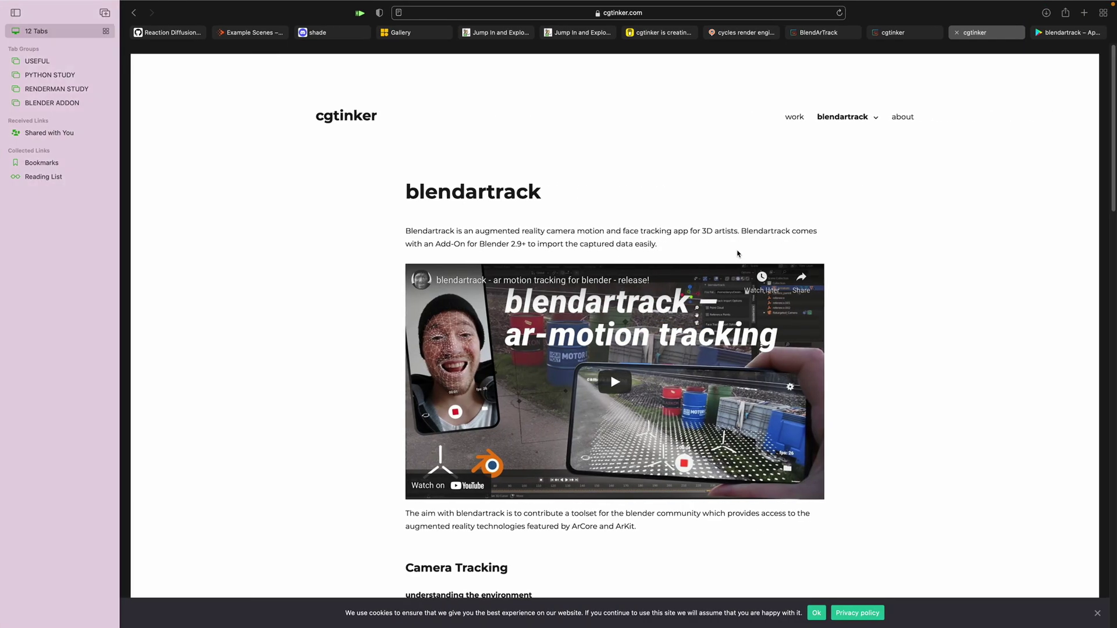
Step: Switch to the web browser and review the blendartrack page on cgtinker.com, including the camera tracking notes and the BlendArTrack add-on section
{"action": "left_click_drag", "start_coordinate": [419, 192], "coordinate": [527, 193]}
{"action": "left_click", "coordinate": [429, 139]}
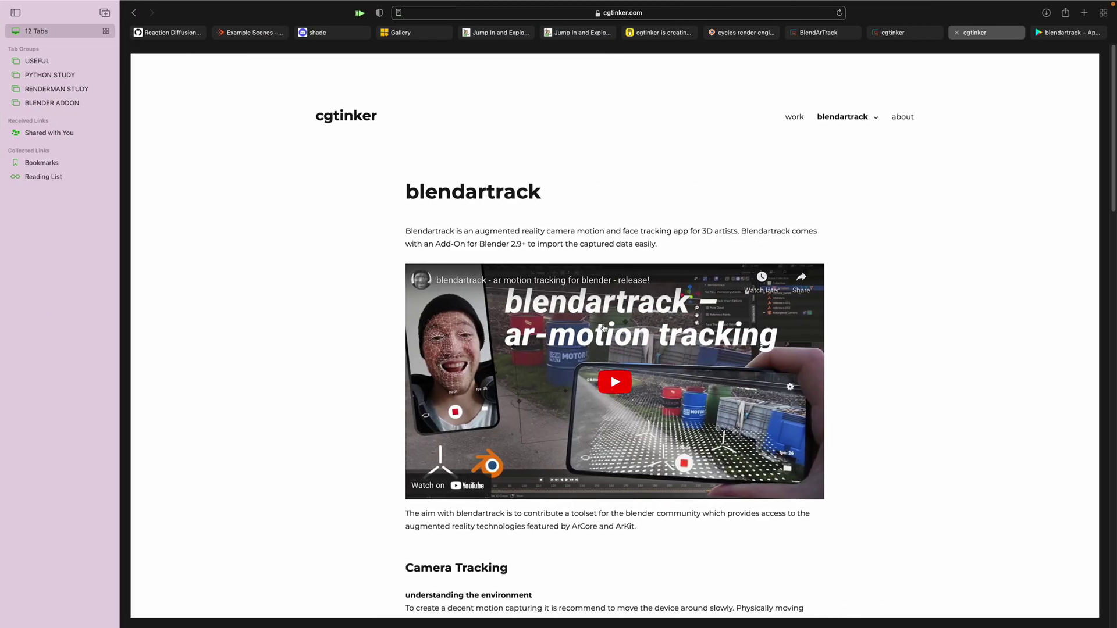
{"action": "scroll", "coordinate": [324, 347], "scroll_direction": "down", "scroll_amount": 5}
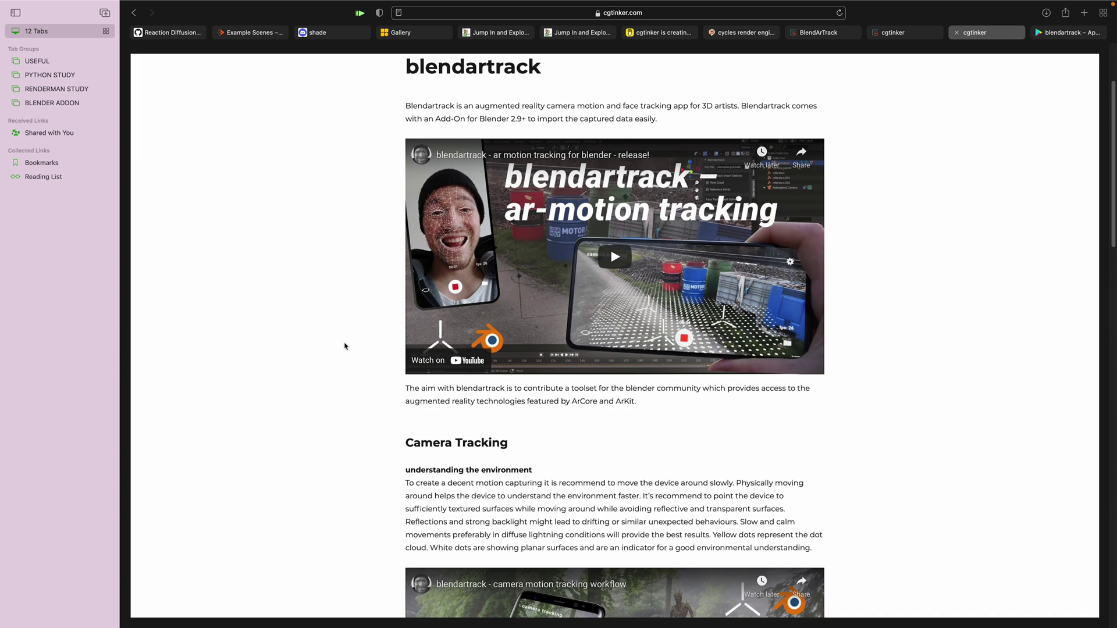
{"action": "scroll", "coordinate": [345, 346], "scroll_direction": "down", "scroll_amount": 20}
{"action": "scroll", "coordinate": [381, 351], "scroll_direction": "up", "scroll_amount": 10}
{"action": "scroll", "coordinate": [390, 349], "scroll_direction": "down", "scroll_amount": 5}
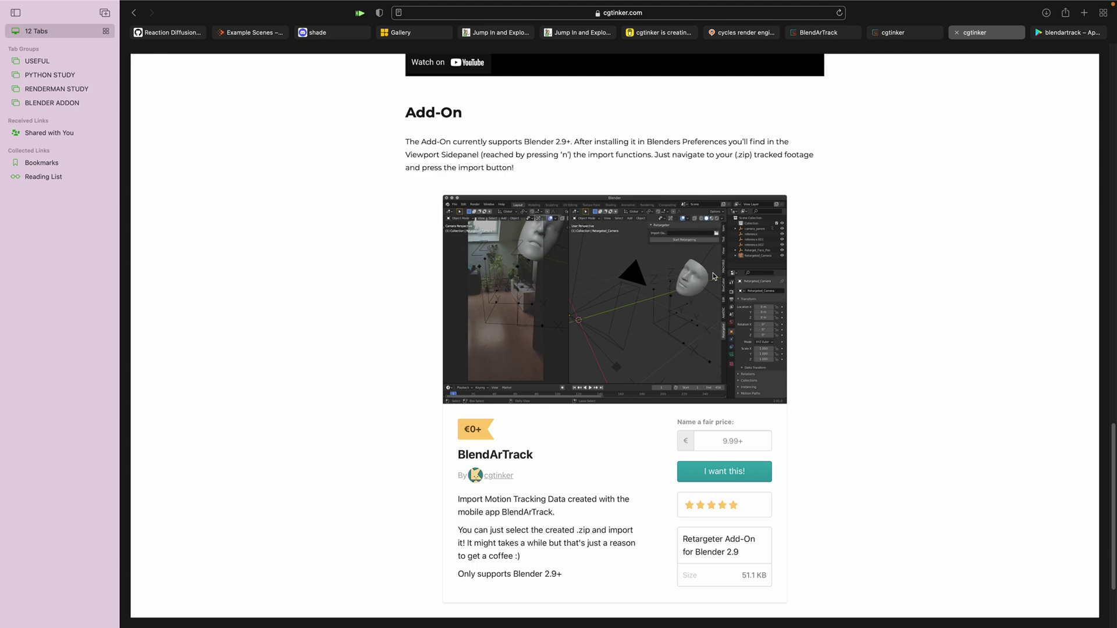
{"action": "scroll", "coordinate": [715, 276], "scroll_direction": "down", "scroll_amount": 3}
{"action": "scroll", "coordinate": [771, 221], "scroll_direction": "up", "scroll_amount": 1}
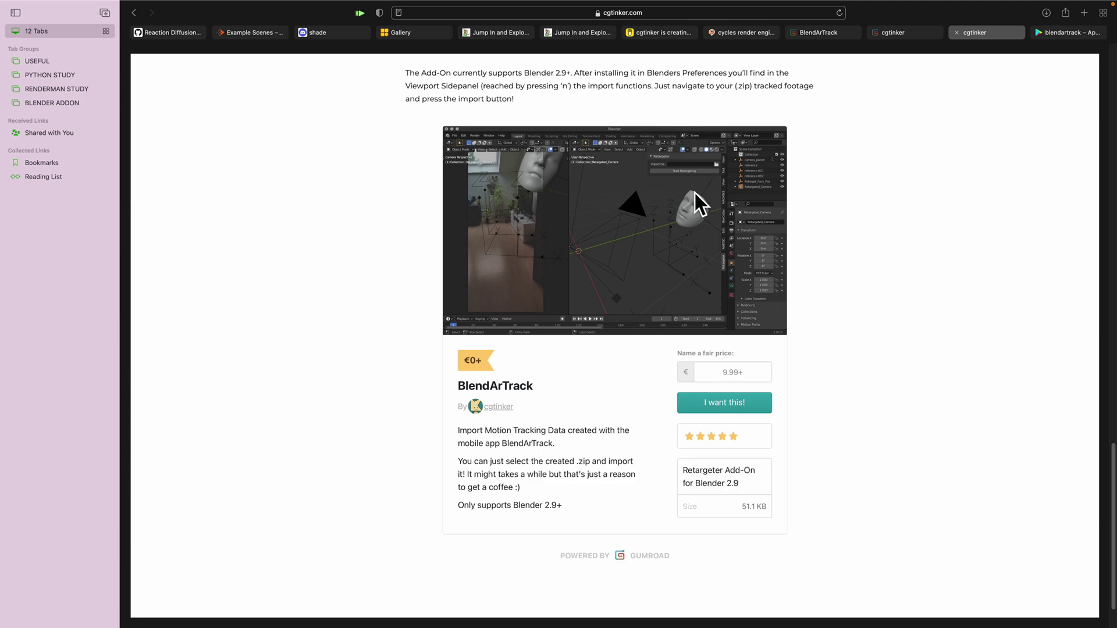
{"action": "scroll", "coordinate": [695, 193], "scroll_direction": "up", "scroll_amount": 3}
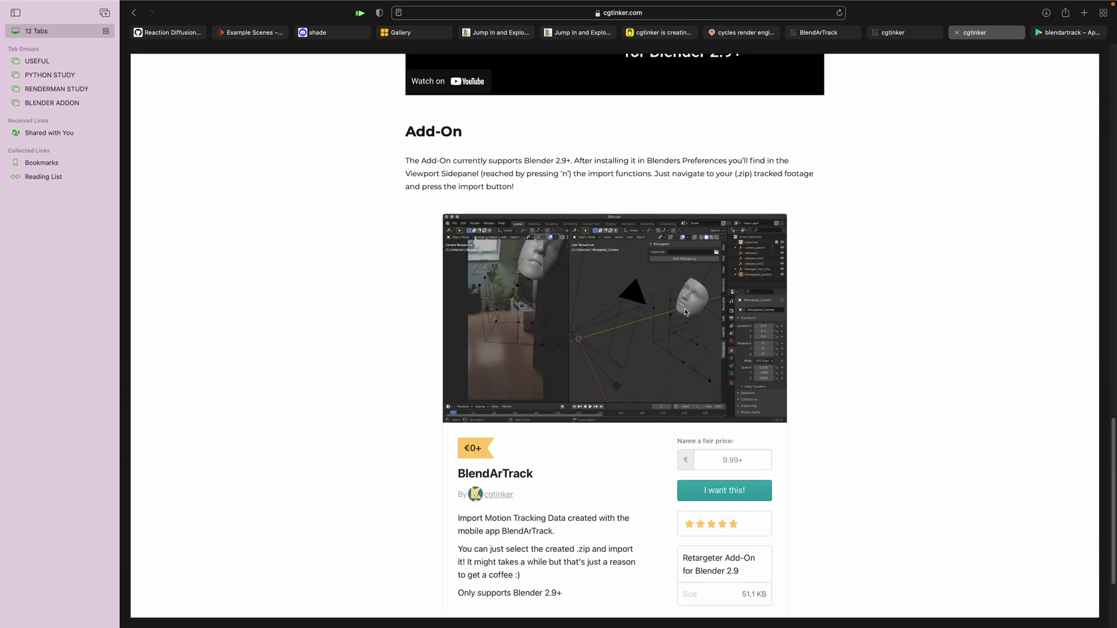
{"action": "scroll", "coordinate": [725, 268], "scroll_direction": "up", "scroll_amount": 15}
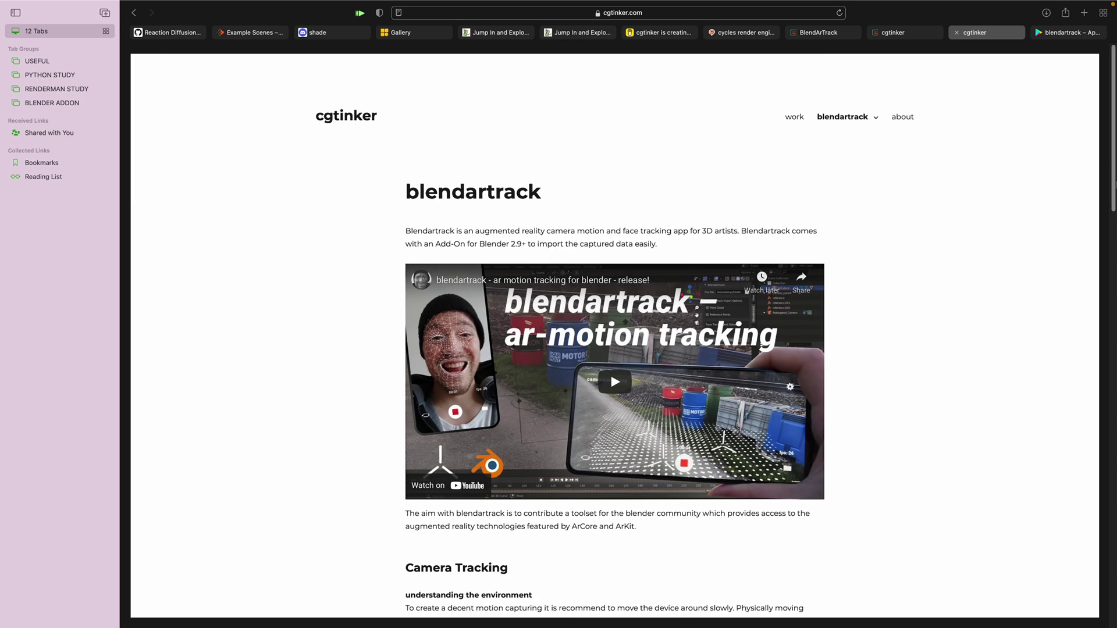
{"action": "scroll", "coordinate": [362, 293], "scroll_direction": "down", "scroll_amount": 3}
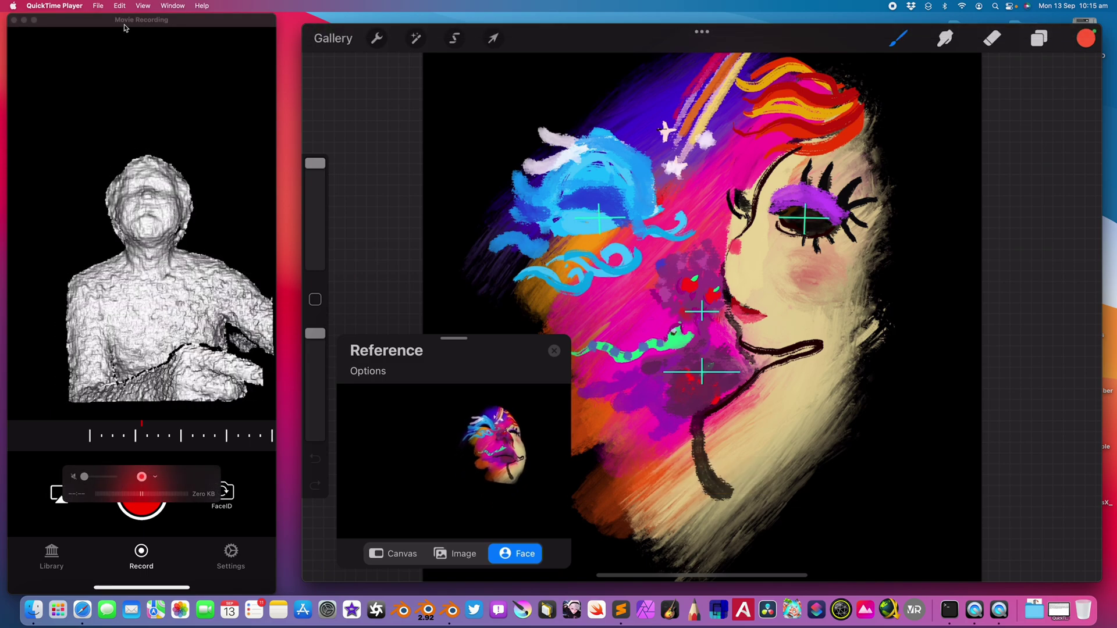
{"action": "left_click_drag", "start_coordinate": [124, 28], "coordinate": [132, 27]}
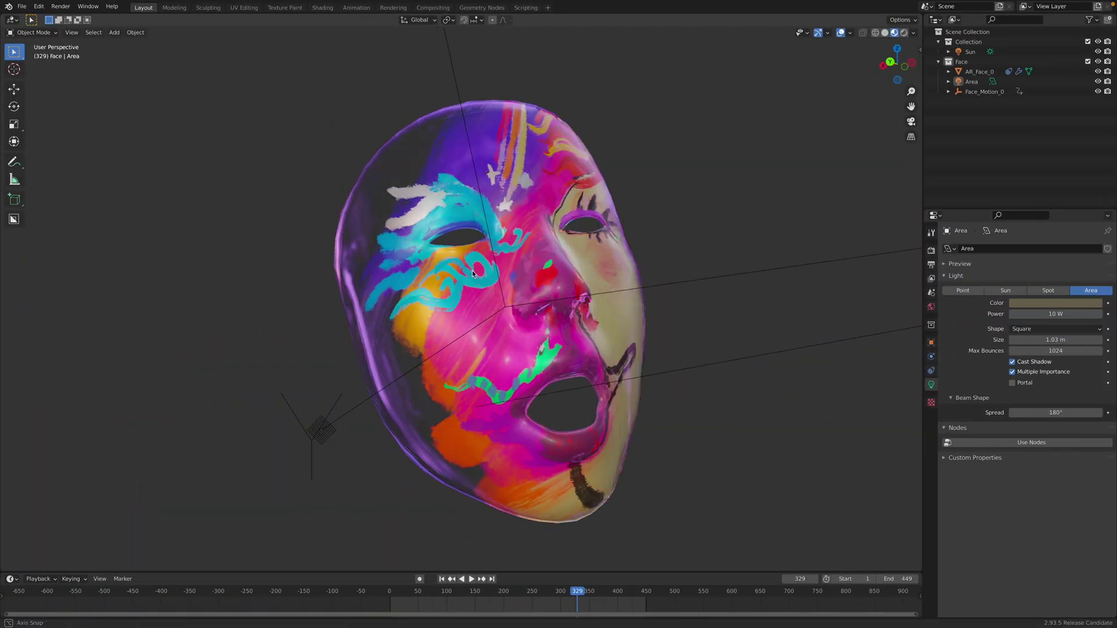
Step: In Blender, switch to Solid shading and change the viewport colour mode to show the face in plain grey instead of its texture
{"action": "left_click", "coordinate": [884, 32]}
{"action": "mouse_move", "coordinate": [729, 127]}
{"action": "middle_mouse_down"}
{"action": "mouse_move", "coordinate": [745, 134]}
{"action": "mouse_move", "coordinate": [747, 119]}
{"action": "middle_mouse_up"}
{"action": "mouse_move", "coordinate": [661, 242]}
{"action": "middle_mouse_down"}
{"action": "mouse_move", "coordinate": [639, 247]}
{"action": "mouse_move", "coordinate": [646, 242]}
{"action": "middle_mouse_up"}
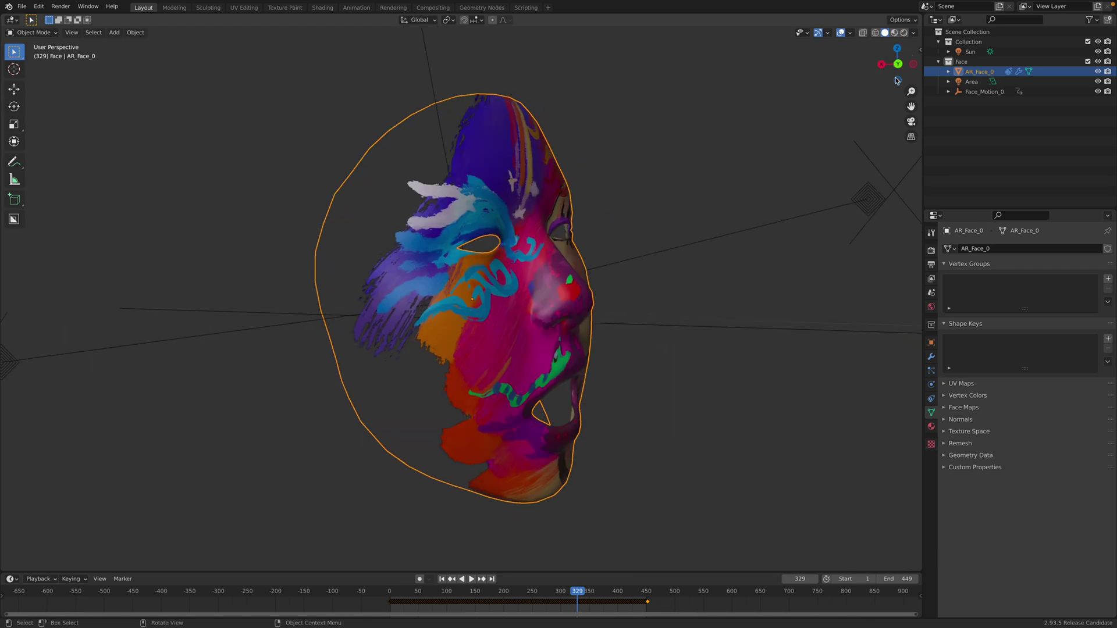
{"action": "left_click", "coordinate": [915, 34]}
{"action": "left_click", "coordinate": [873, 157]}
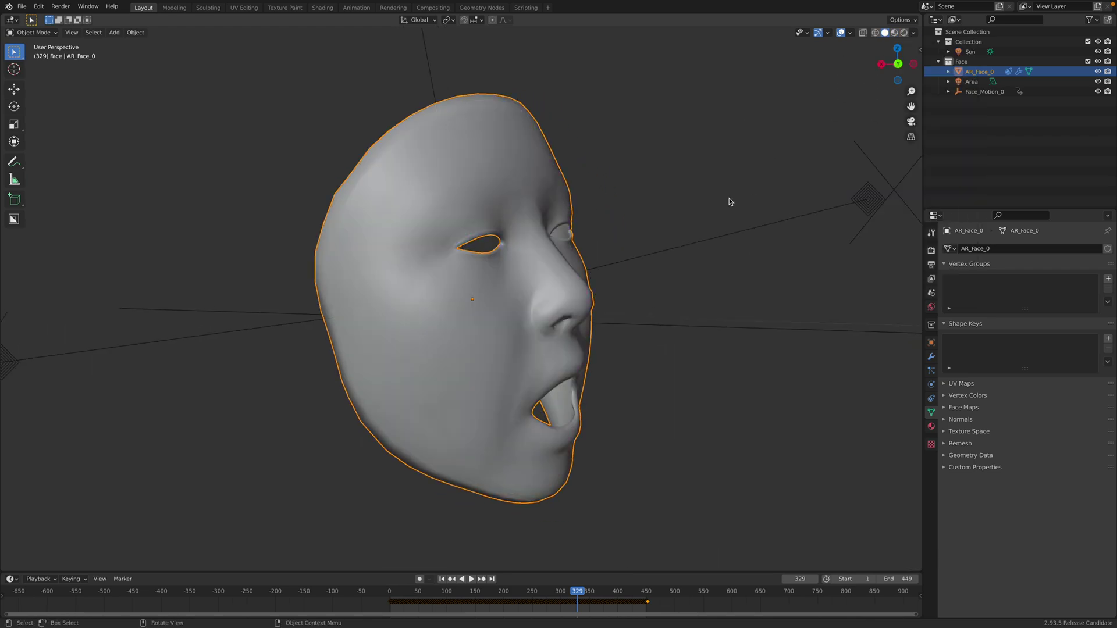
Step: Play and scrub through the plain grey face animation, checking the tracked expressions from several angles
{"action": "middle_click_drag", "start_coordinate": [758, 208], "coordinate": [693, 141]}
{"action": "left_click", "coordinate": [693, 141]}
{"action": "scroll", "coordinate": [658, 222], "scroll_direction": "down", "scroll_amount": 3}
{"action": "key", "text": "space"}
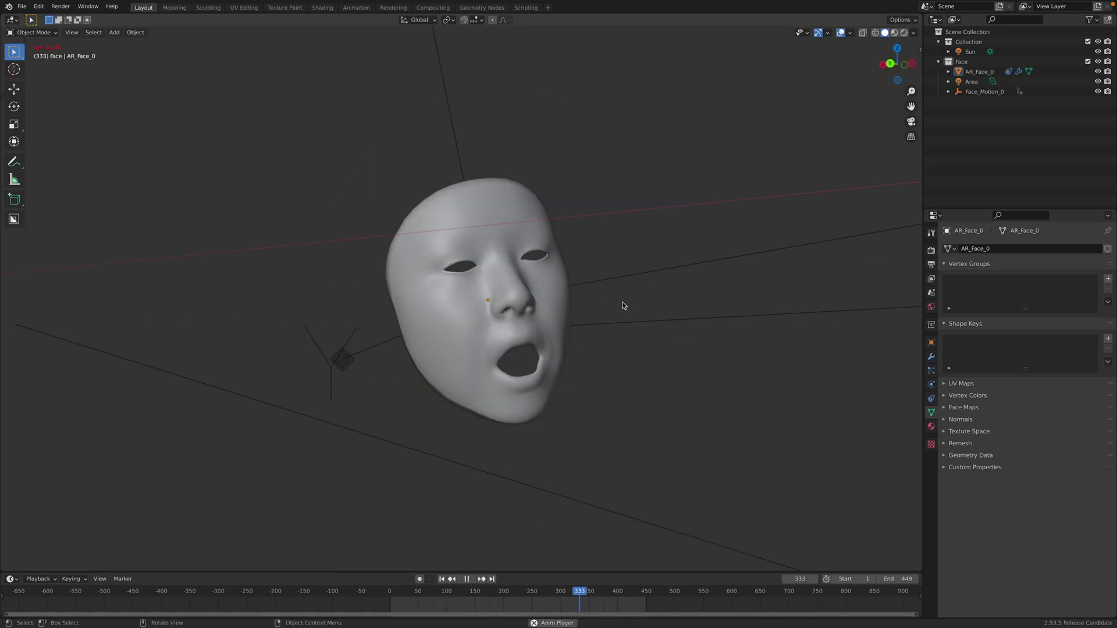
{"action": "left_click", "coordinate": [395, 595]}
{"action": "middle_click_drag", "start_coordinate": [591, 379], "coordinate": [516, 448]}
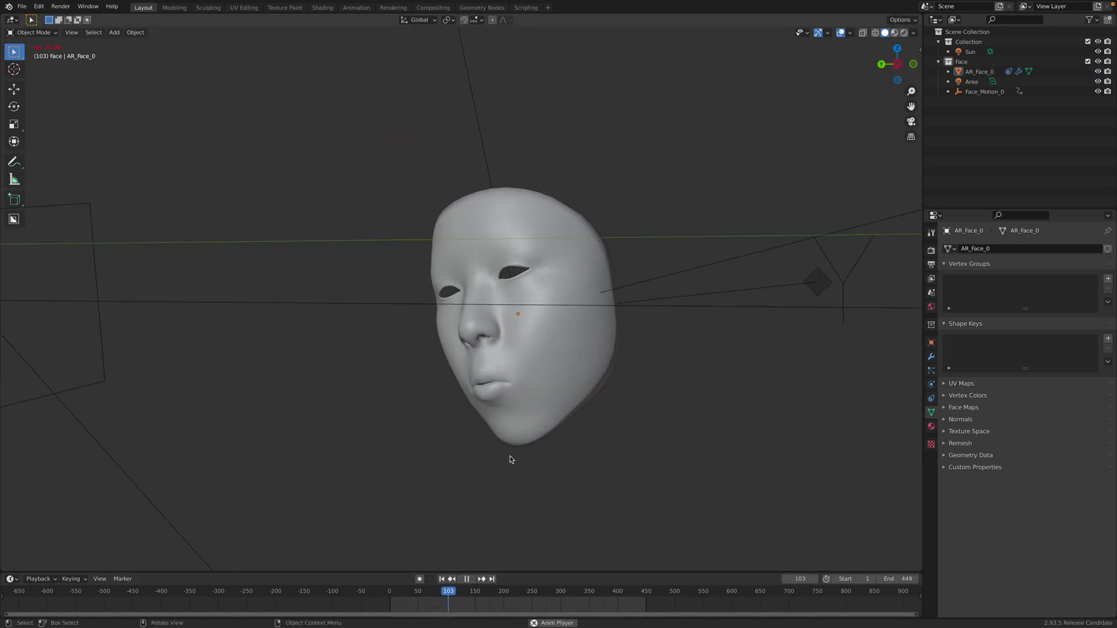
{"action": "middle_click_drag", "start_coordinate": [483, 401], "coordinate": [564, 396]}
{"action": "left_click", "coordinate": [588, 590]}
{"action": "left_click", "coordinate": [535, 590]}
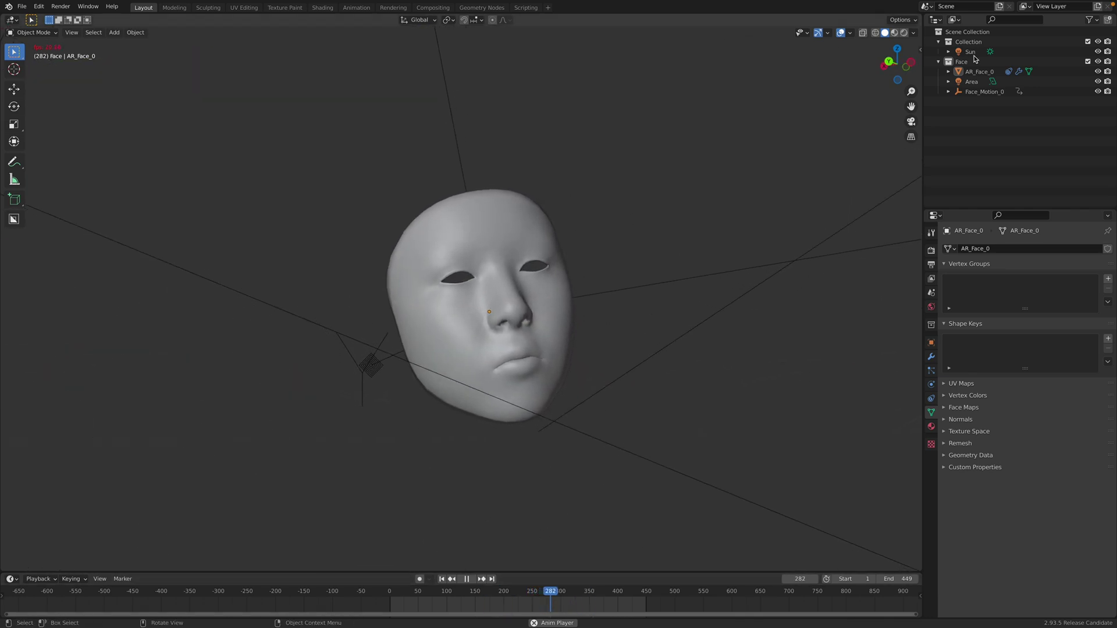
{"action": "key", "text": "space"}
Step: Show the face in Material Preview shading again and split the 3D viewport into two stacked areas
{"action": "left_click", "coordinate": [895, 33]}
{"action": "scroll", "coordinate": [658, 227], "scroll_direction": "up", "scroll_amount": 2}
{"action": "mouse_move", "coordinate": [658, 227]}
{"action": "middle_mouse_down"}
{"action": "mouse_move", "coordinate": [634, 228]}
{"action": "mouse_move", "coordinate": [669, 224]}
{"action": "middle_mouse_up"}
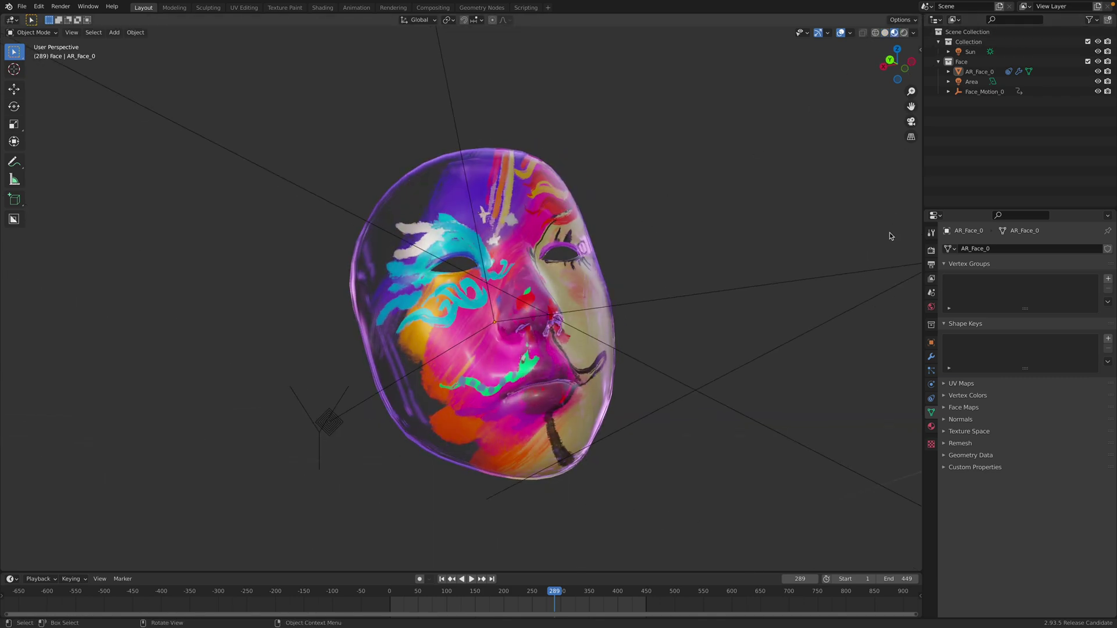
{"action": "left_click_drag", "start_coordinate": [919, 14], "coordinate": [913, 163]}
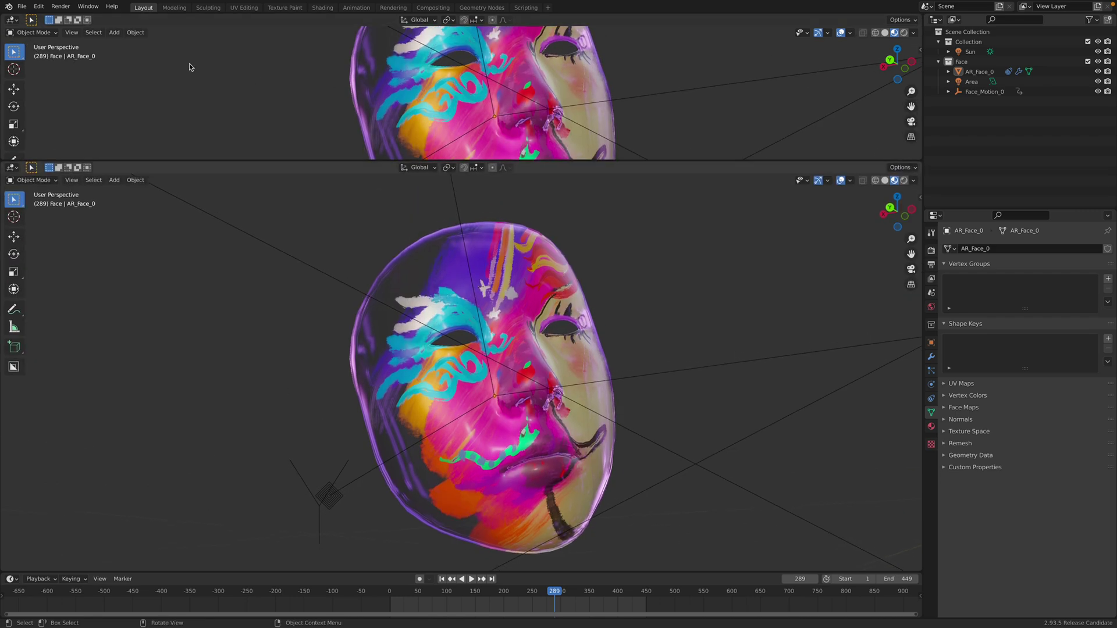
Step: Open the recent file blendertrack_FACE_test_001.blend without saving changes to the current one
{"action": "left_click", "coordinate": [21, 6]}
{"action": "mouse_move", "coordinate": [52, 40]}
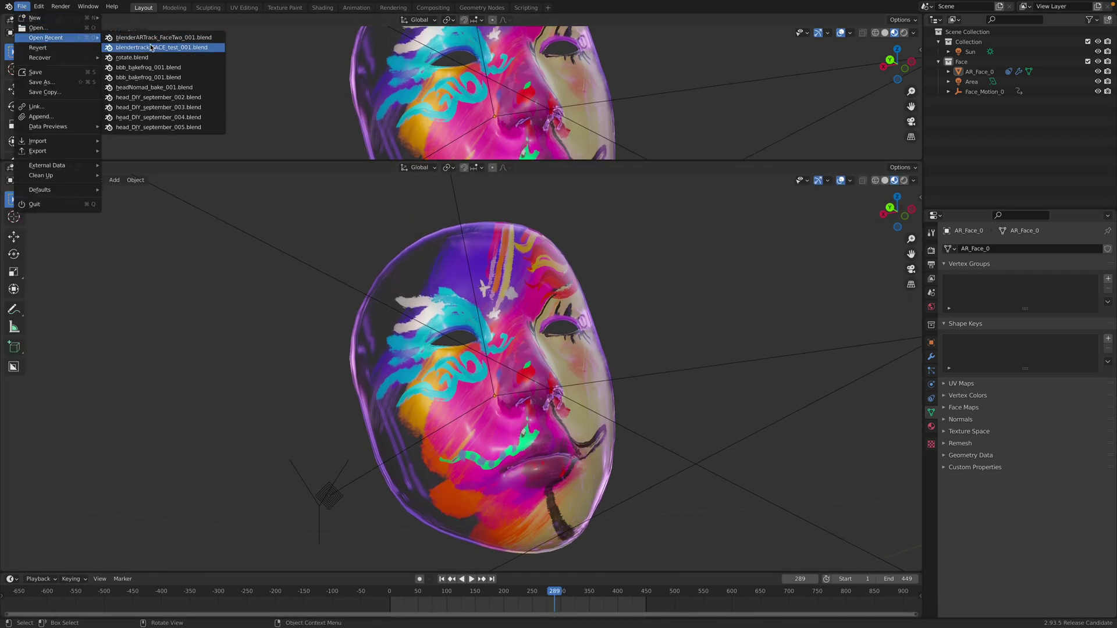
{"action": "left_click", "coordinate": [181, 48]}
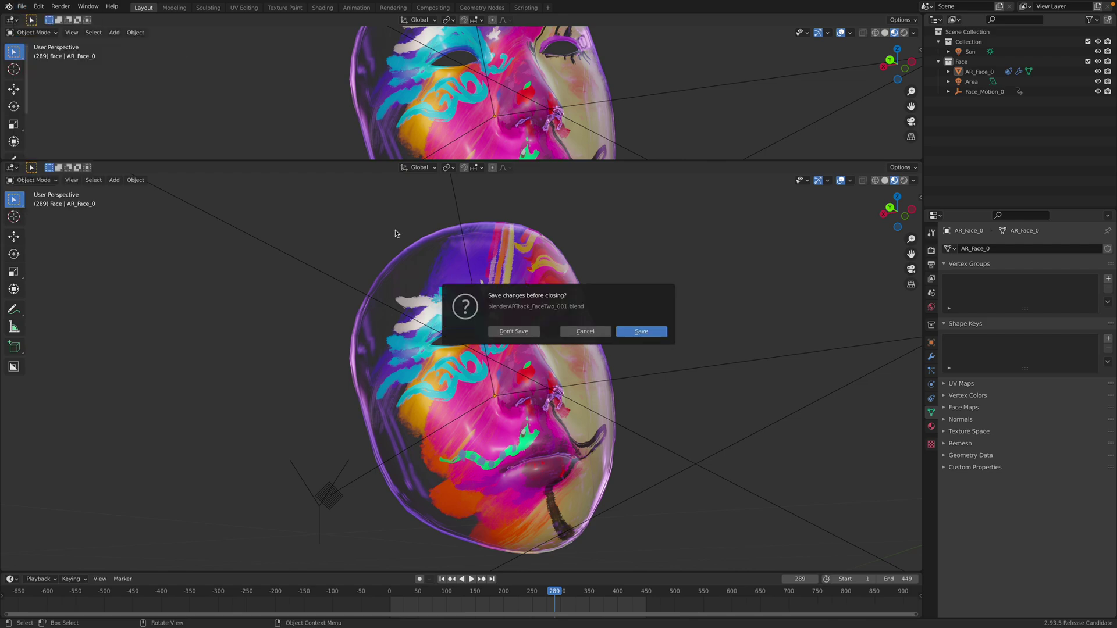
{"action": "left_click", "coordinate": [535, 333]}
Step: Play and scrub the tracked face animation in the opened file, stopping at frame 268
{"action": "key", "text": "space"}
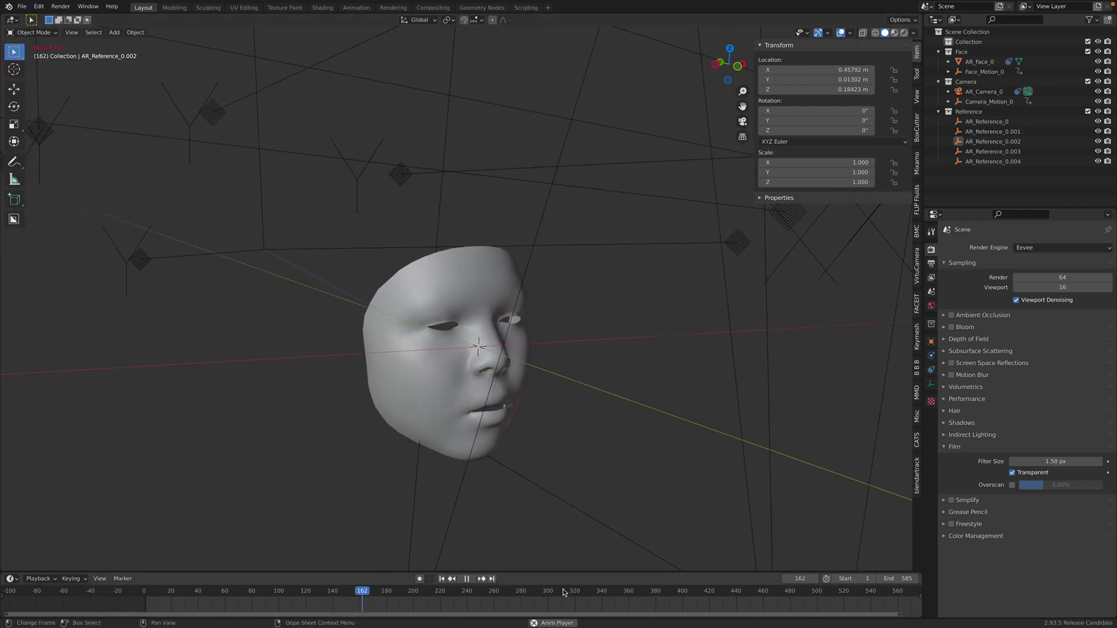
{"action": "left_click", "coordinate": [707, 591]}
{"action": "left_click_drag", "start_coordinate": [723, 589], "coordinate": [492, 577]}
{"action": "key", "text": "space"}
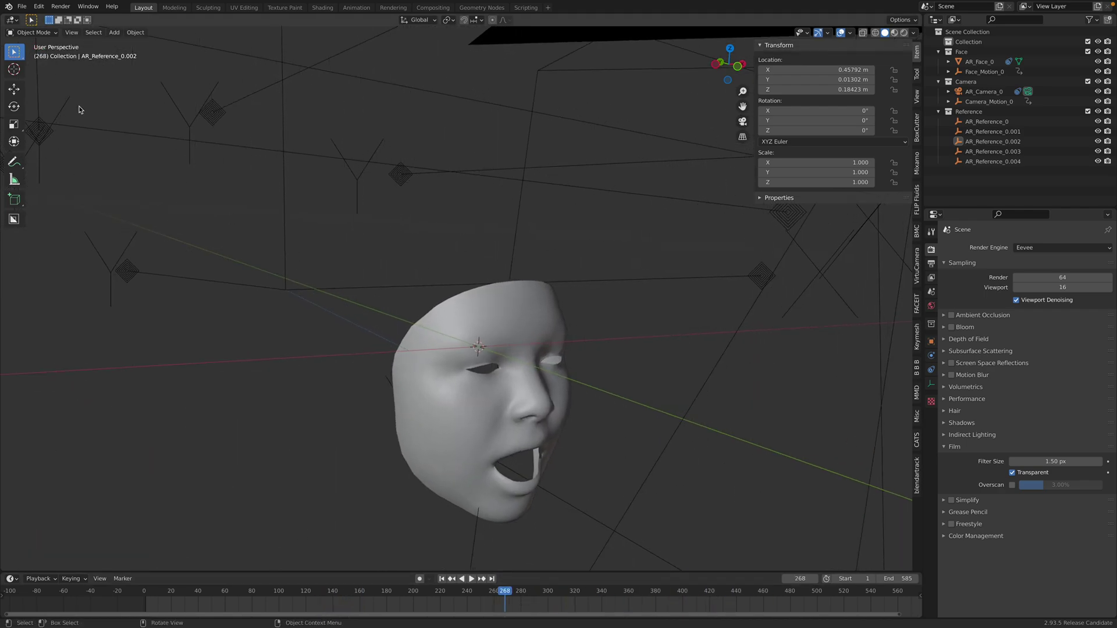
{"action": "left_click", "coordinate": [22, 7]}
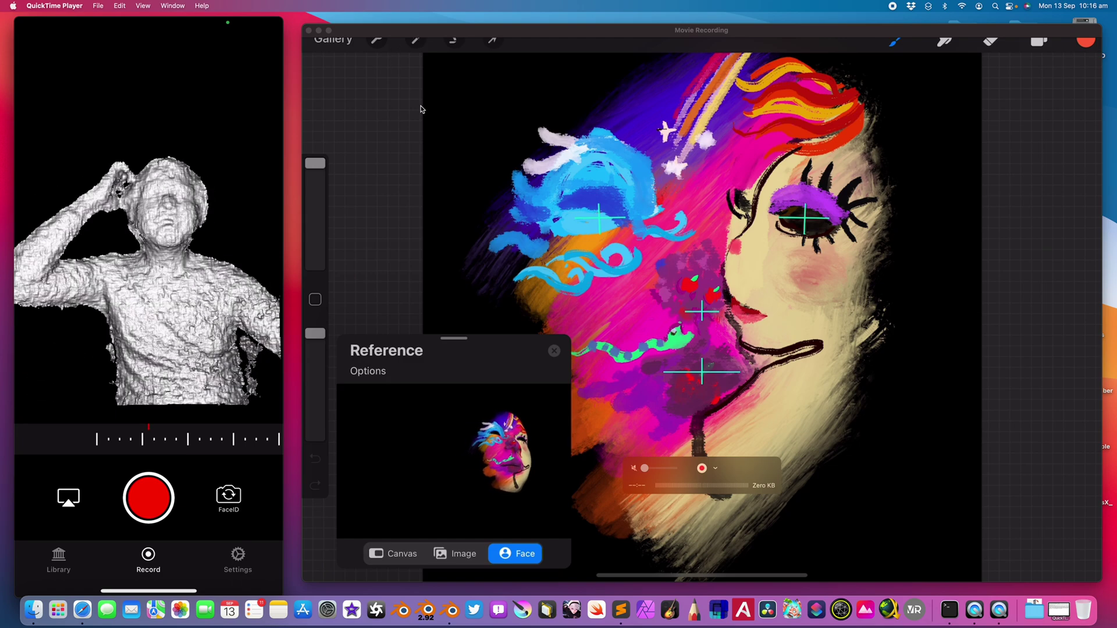
Step: Take the Blender window out of full screen and place it beside the mirrored phone recording window
{"action": "key", "text": "ctrl+Right"}
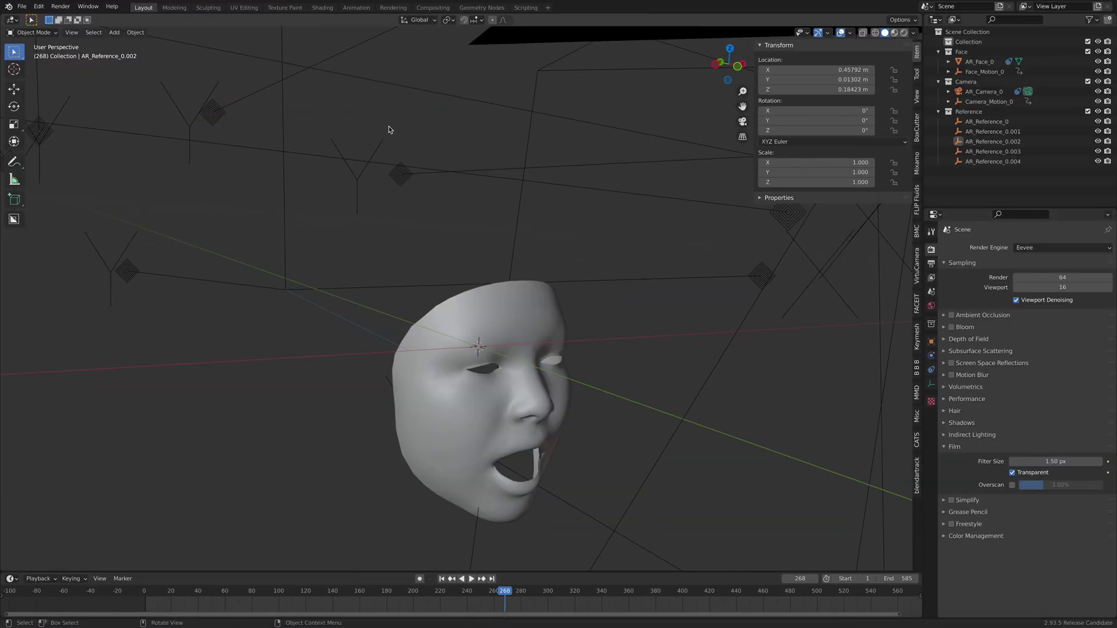
{"action": "mouse_move", "coordinate": [28, 1]}
{"action": "left_click", "coordinate": [28, 22]}
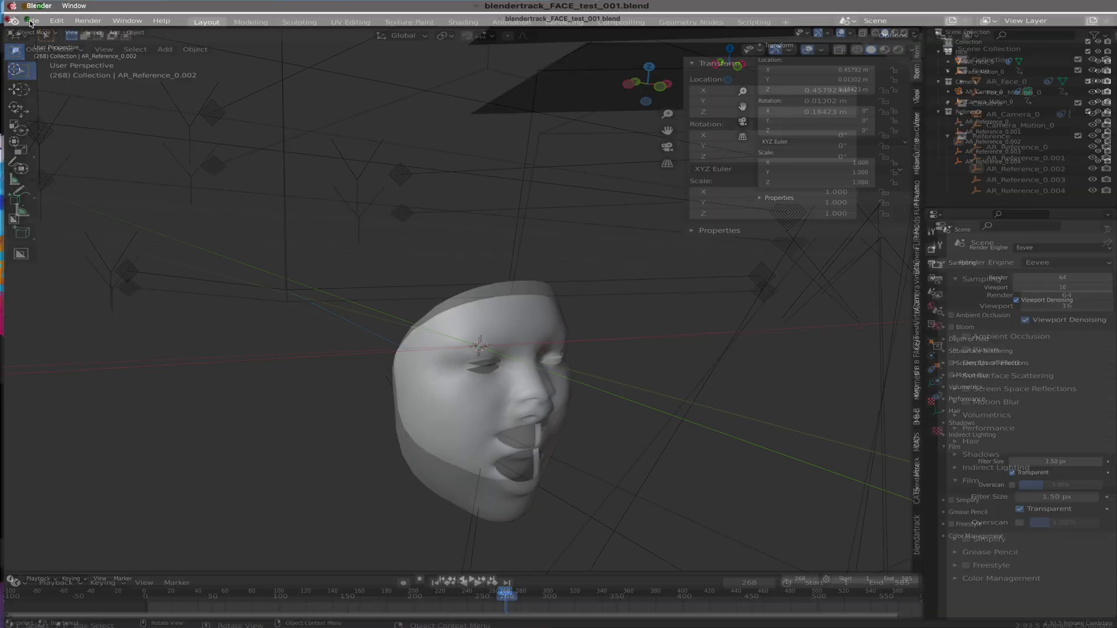
{"action": "left_click_drag", "start_coordinate": [411, 26], "coordinate": [370, 23]}
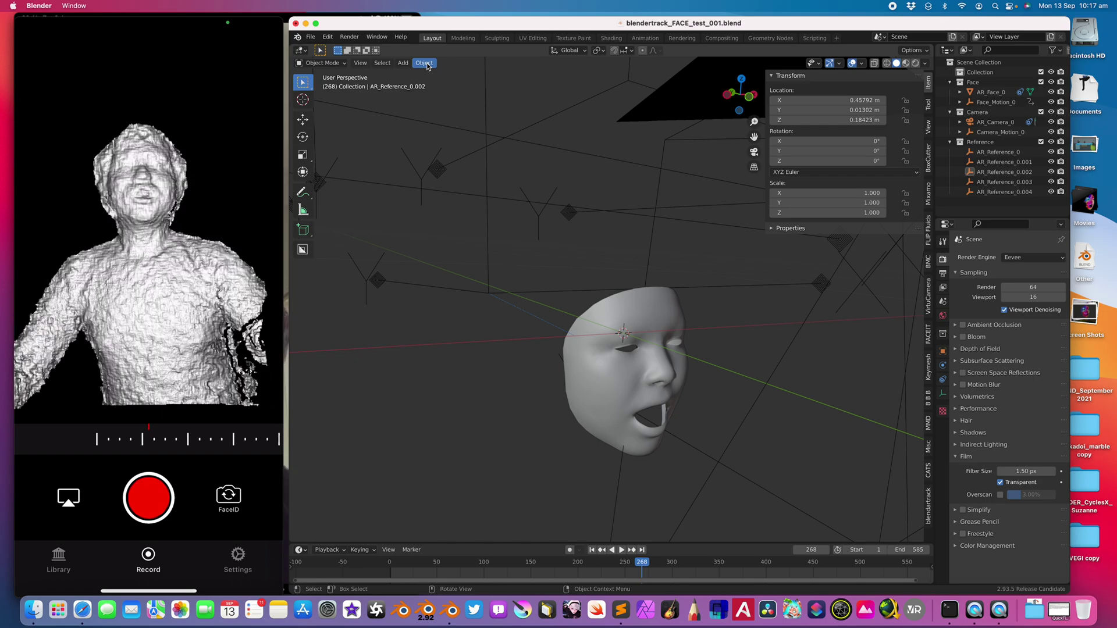
{"action": "left_click_drag", "start_coordinate": [366, 28], "coordinate": [372, 29]}
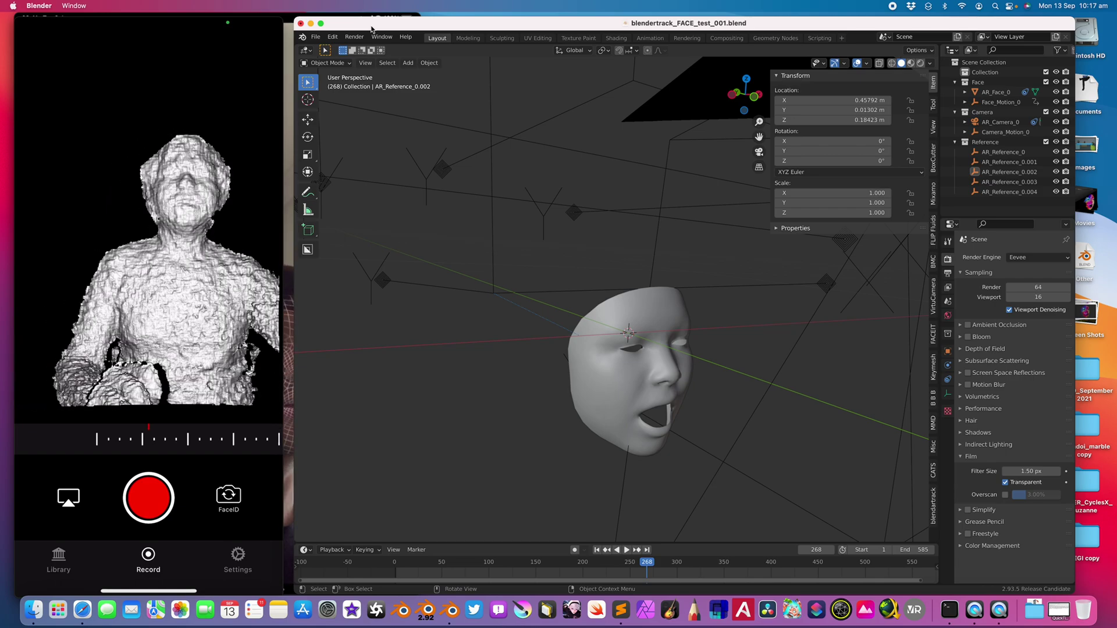
{"action": "left_click_drag", "start_coordinate": [377, 24], "coordinate": [381, 24]}
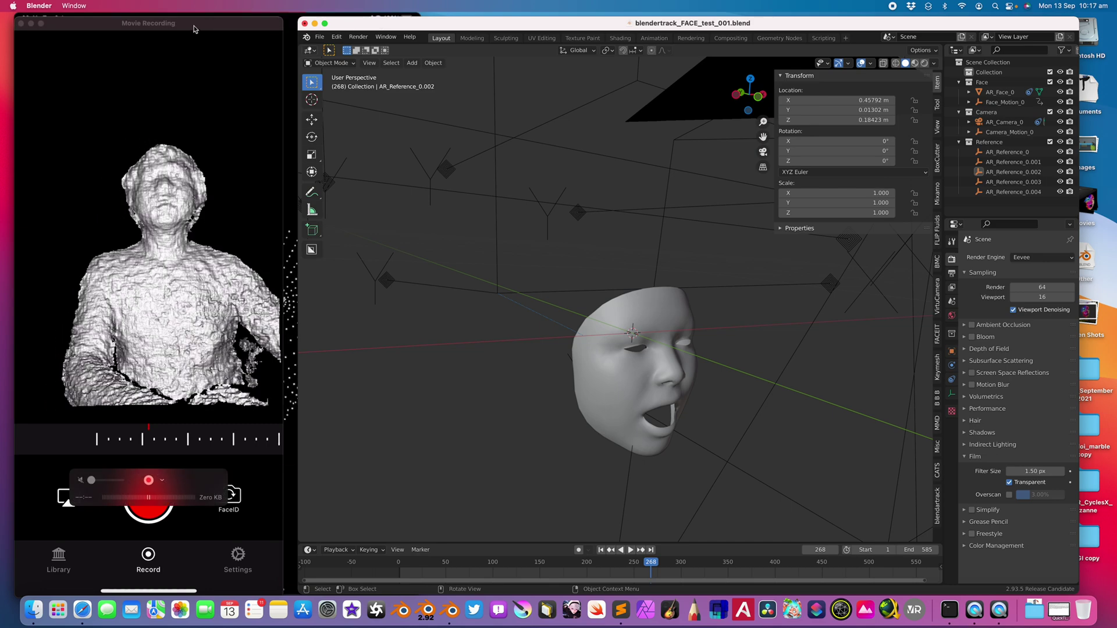
Step: Bring the QuickTime Player phone mirror to the front and move the Blender window clear of it
{"action": "left_click", "coordinate": [201, 37]}
{"action": "left_click", "coordinate": [232, 19]}
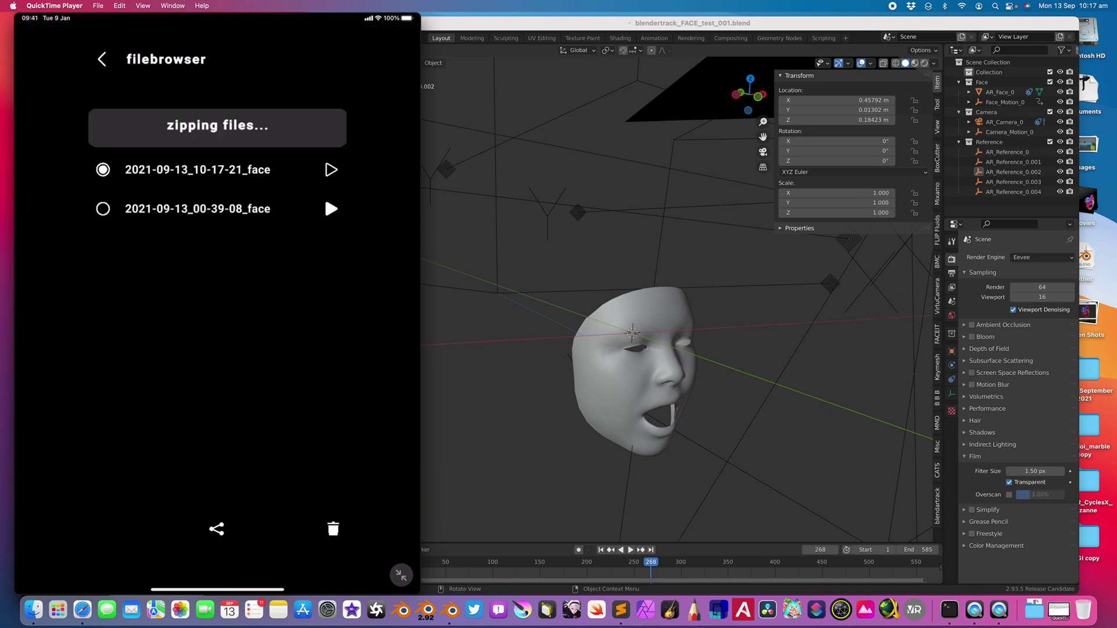
{"action": "left_click_drag", "start_coordinate": [469, 22], "coordinate": [560, 22]}
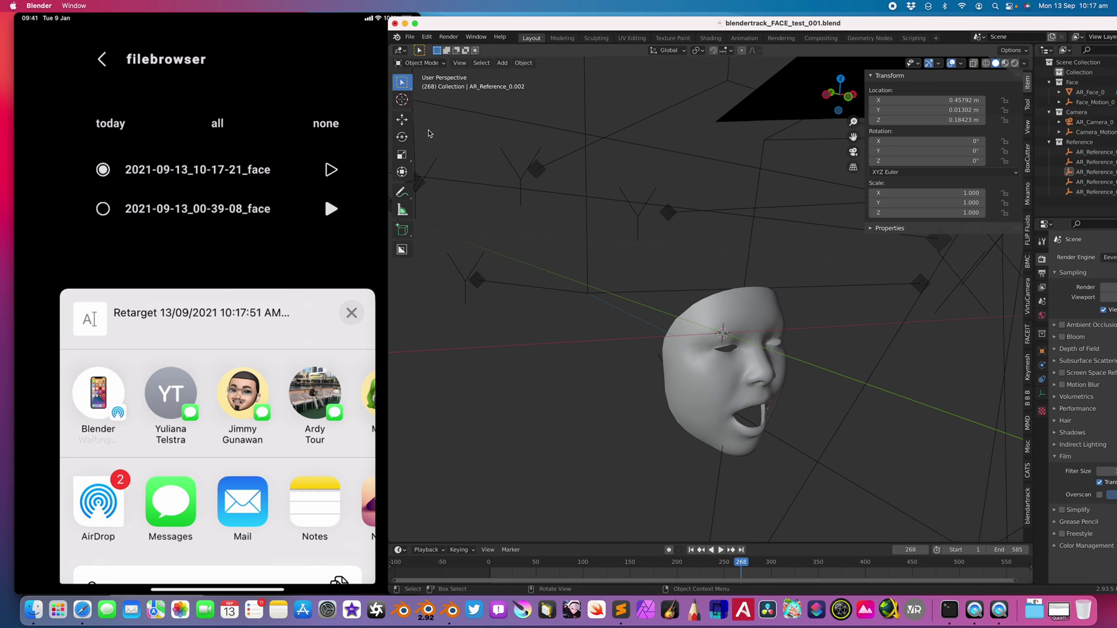
Step: Return the Blender window to full screen and start a new General file without saving the current changes
{"action": "left_click_drag", "start_coordinate": [470, 24], "coordinate": [216, 29]}
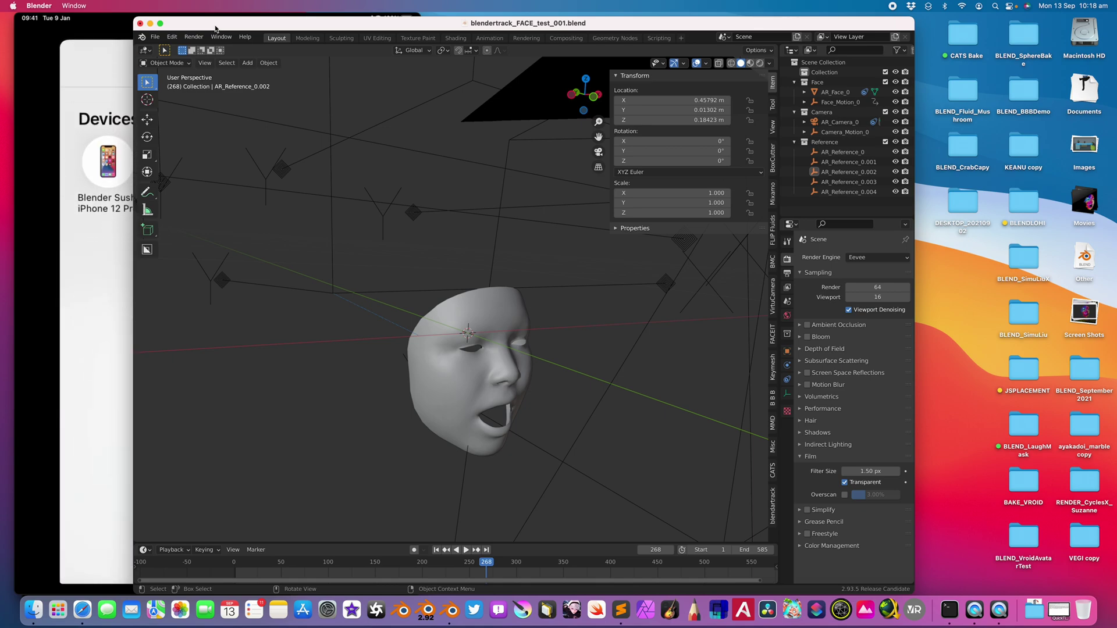
{"action": "left_click", "coordinate": [161, 23]}
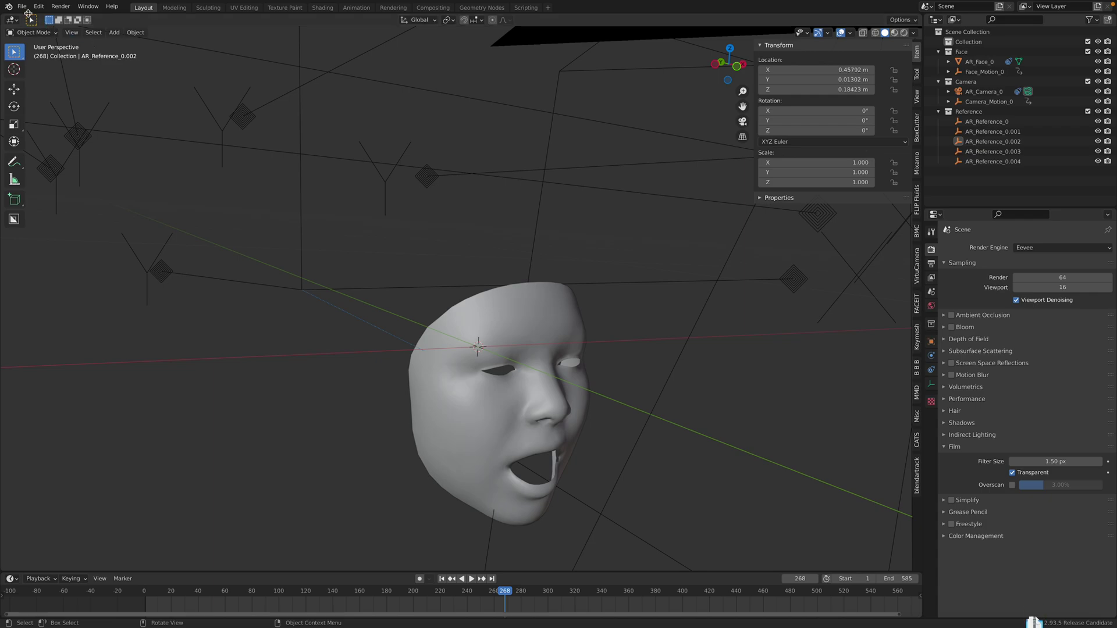
{"action": "left_click", "coordinate": [22, 6]}
{"action": "mouse_move", "coordinate": [33, 18]}
{"action": "left_click", "coordinate": [155, 20]}
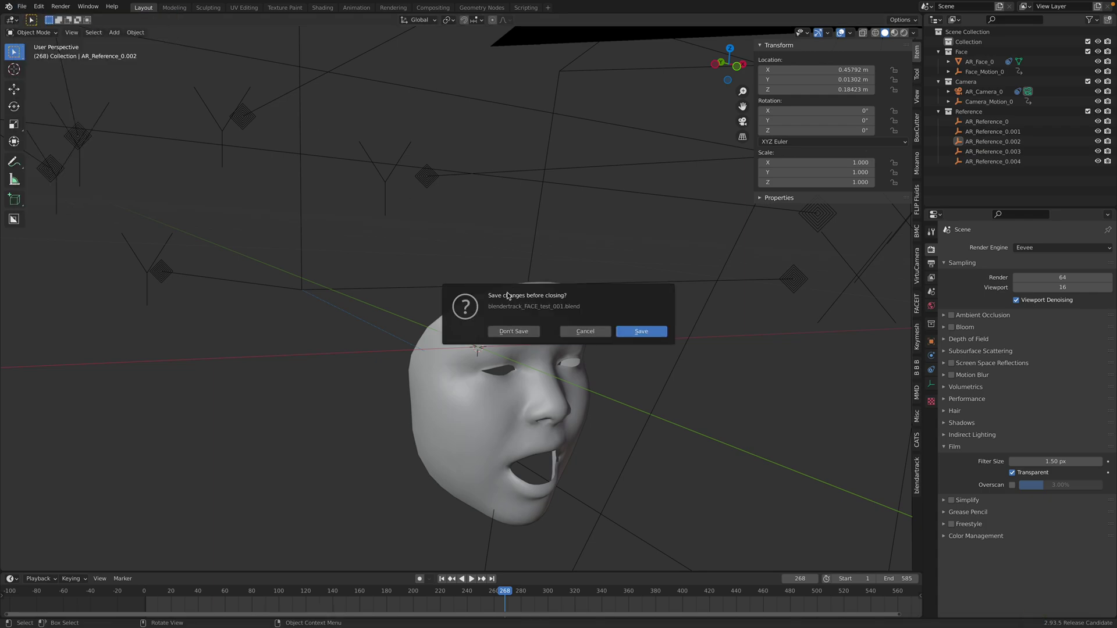
{"action": "left_click", "coordinate": [530, 330]}
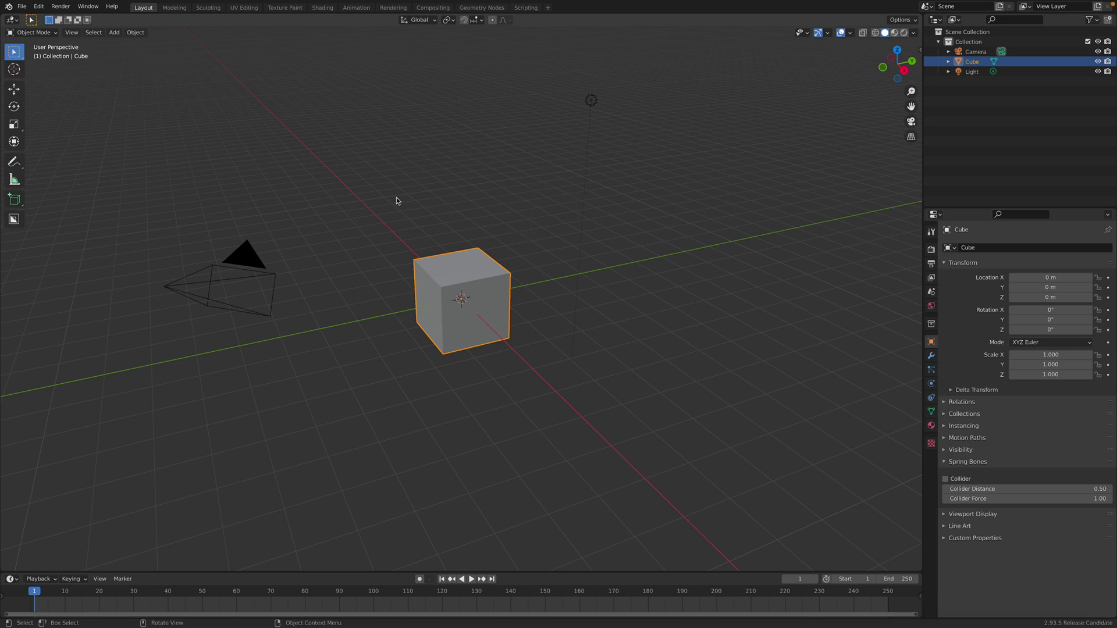
Step: Delete all the default objects (camera, cube and light) from the new scene
{"action": "left_click", "coordinate": [396, 197]}
{"action": "middle_click_drag", "start_coordinate": [396, 197], "coordinate": [383, 197]}
{"action": "key", "text": "a"}
{"action": "key", "text": "x"}
{"action": "left_click", "coordinate": [384, 196]}
{"action": "left_click", "coordinate": [22, 7]}
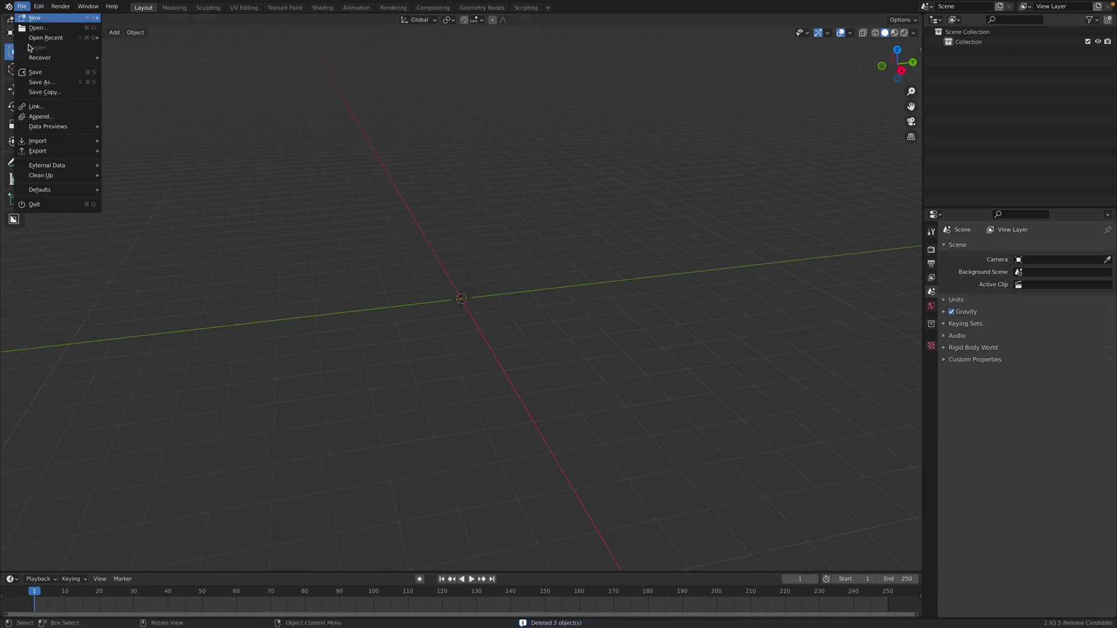
{"action": "mouse_move", "coordinate": [67, 143]}
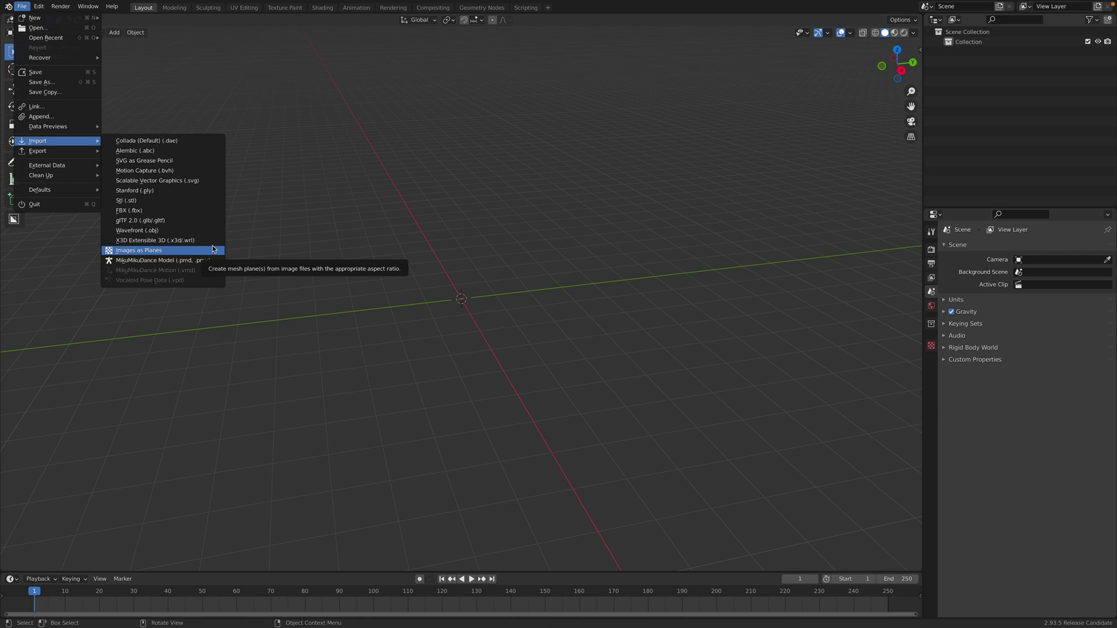
{"action": "middle_click_drag", "start_coordinate": [314, 208], "coordinate": [327, 189]}
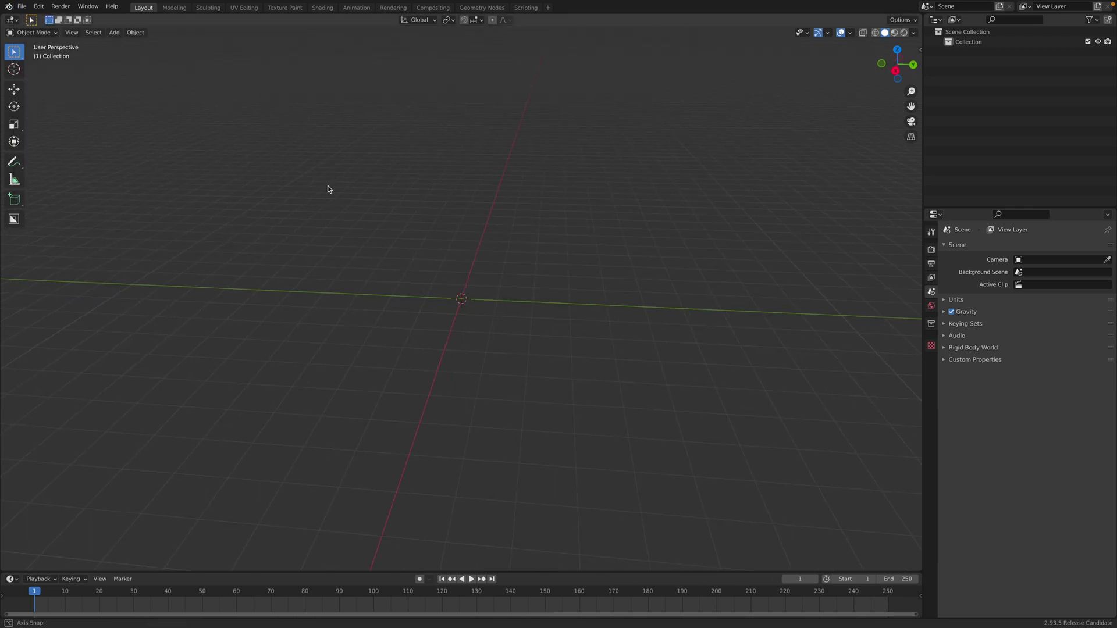
Step: Switch to Safari, view the start of the cgtinker blendartrack page, and show the BlendArTrack add-on download page on Gumroad
{"action": "key", "text": "ctrl+Right"}
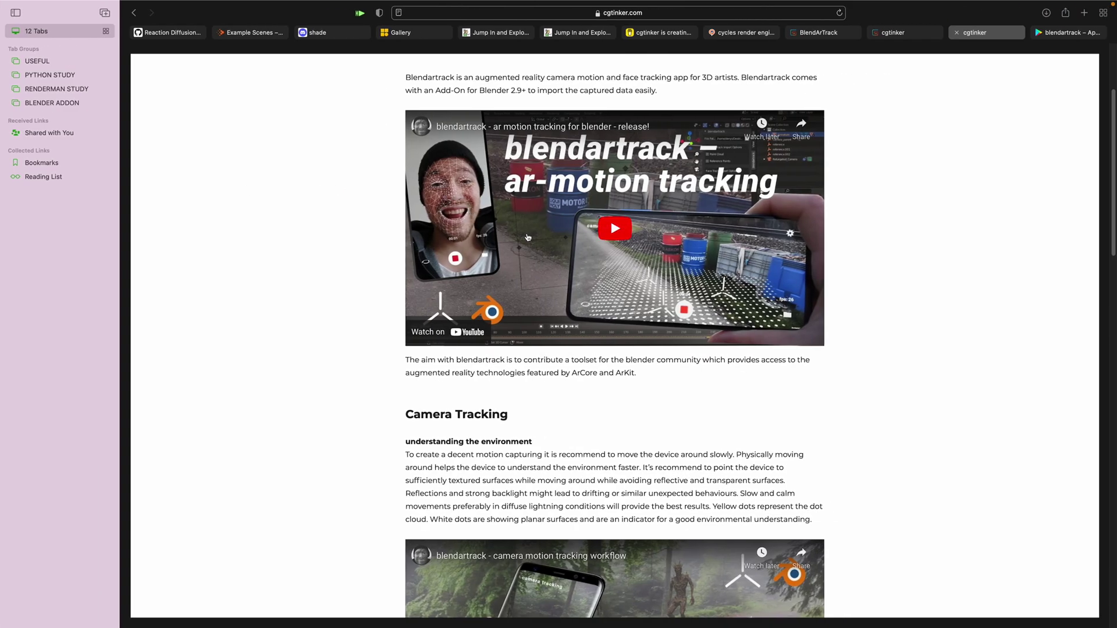
{"action": "scroll", "coordinate": [698, 268], "scroll_direction": "up", "scroll_amount": 3}
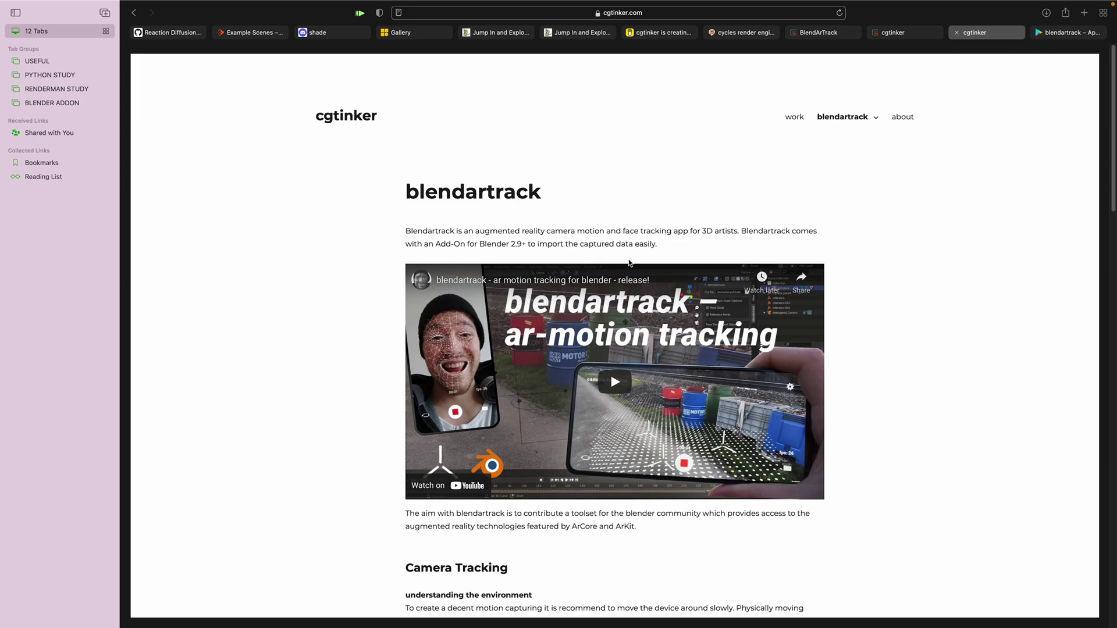
{"action": "left_click", "coordinate": [841, 36]}
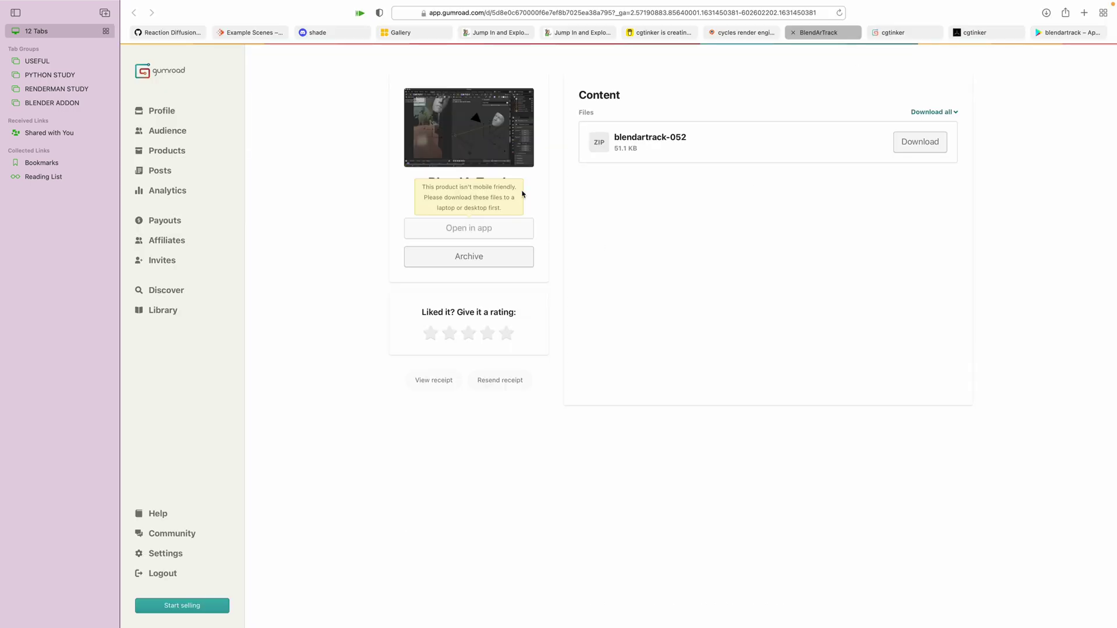
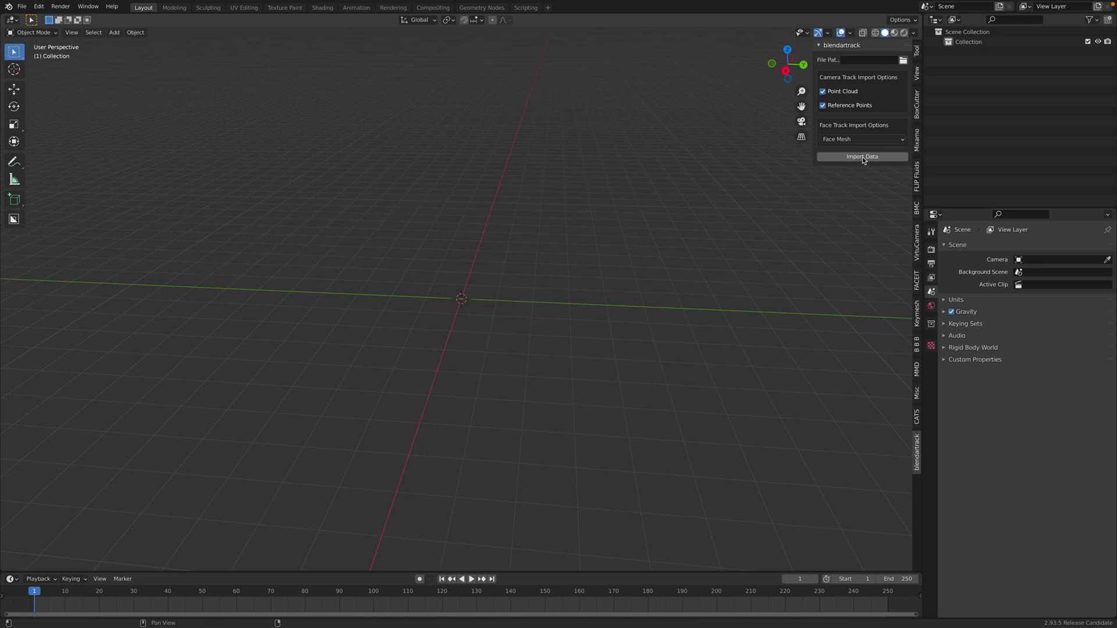
Step: Set the blendartrack file path to 2021-09-13_10-17-21_face.zip in Downloads and import its data as a face mesh
{"action": "left_click", "coordinate": [903, 60]}
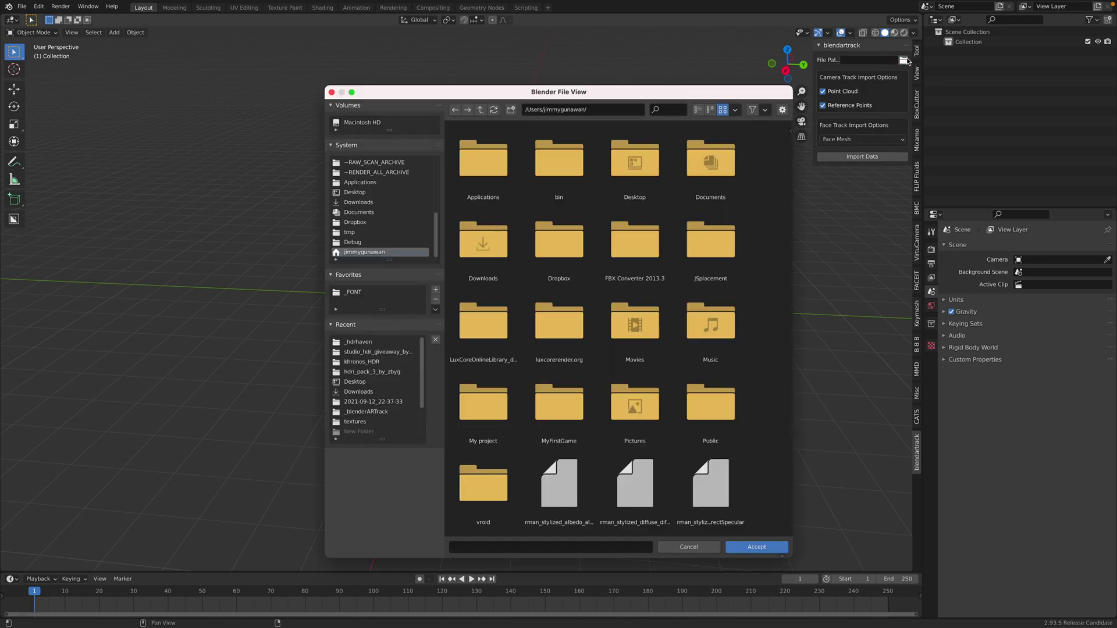
{"action": "left_click", "coordinate": [375, 202]}
{"action": "left_click", "coordinate": [698, 110]}
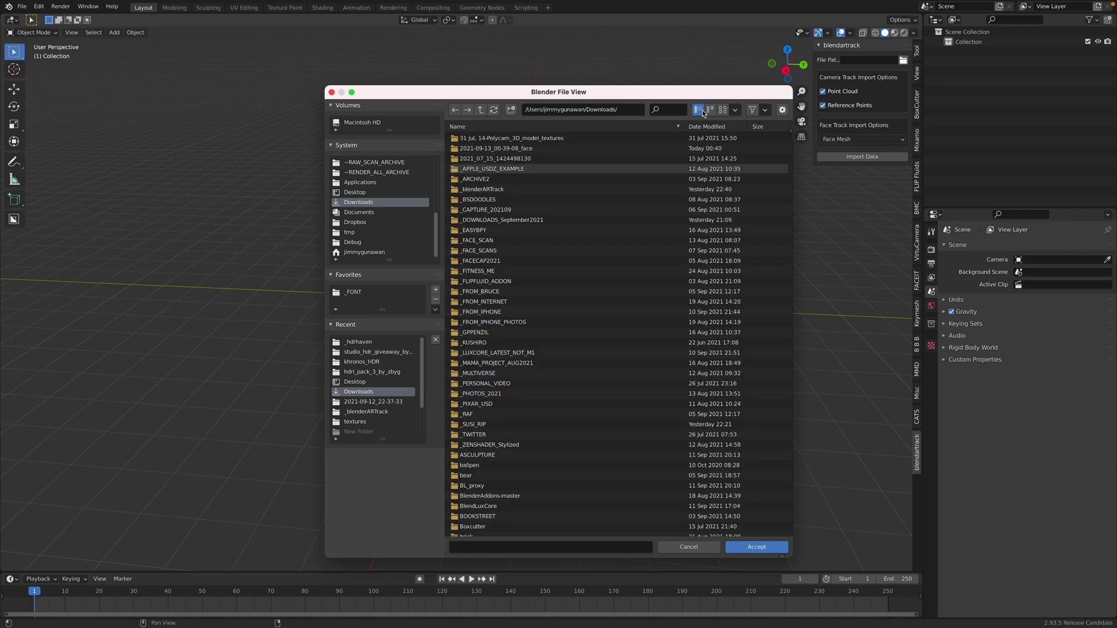
{"action": "scroll", "coordinate": [756, 174], "scroll_direction": "down", "scroll_amount": 2}
{"action": "left_click_drag", "start_coordinate": [791, 177], "coordinate": [791, 448]}
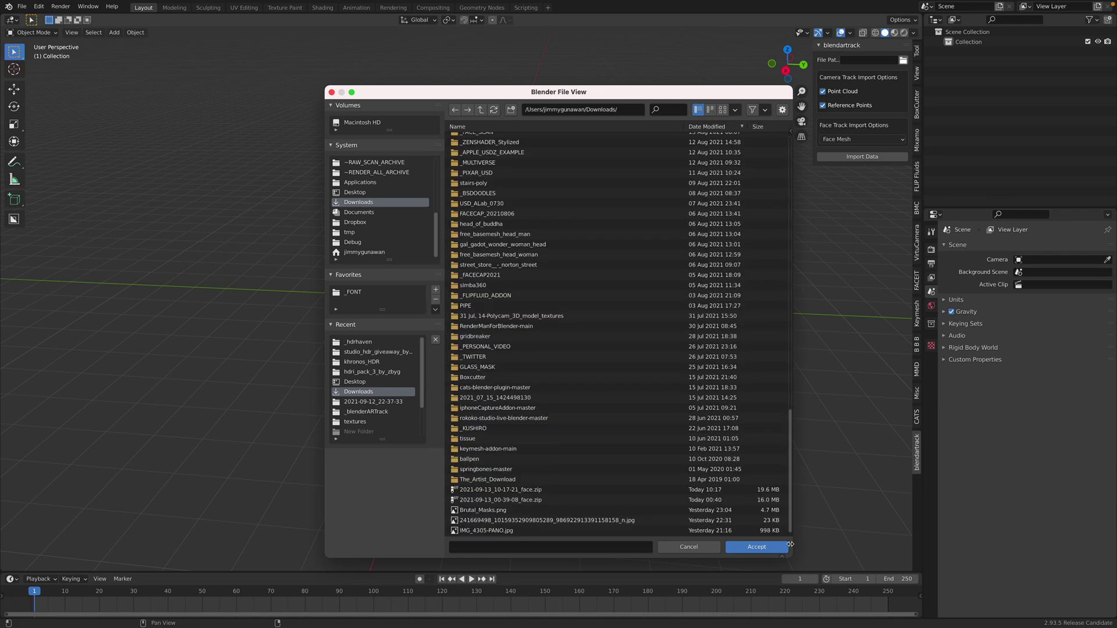
{"action": "left_click", "coordinate": [584, 491]}
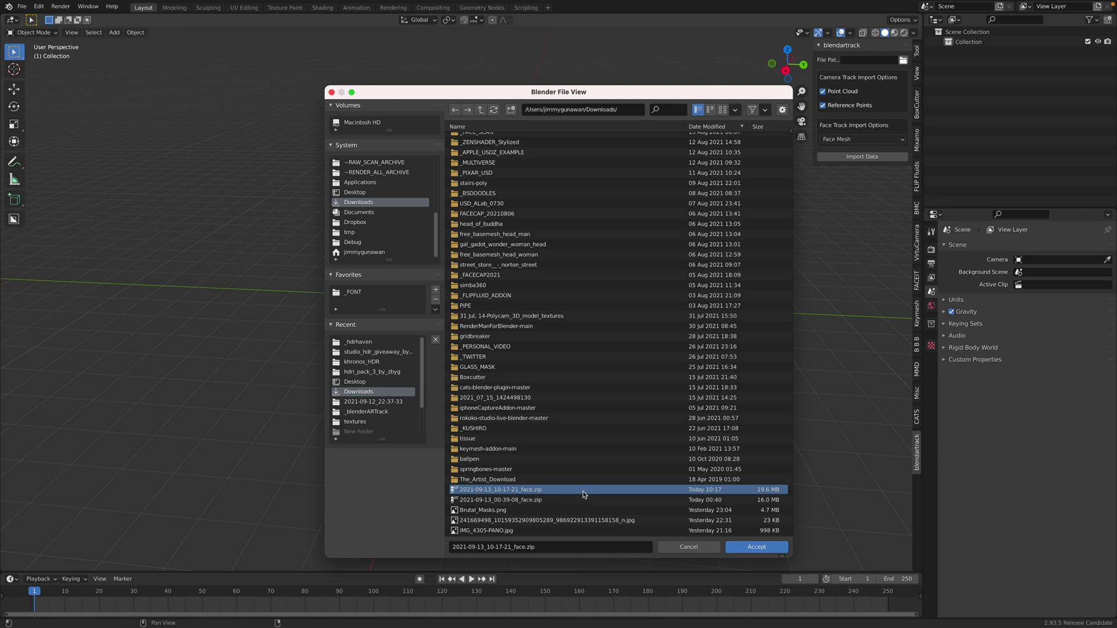
{"action": "left_click", "coordinate": [745, 547]}
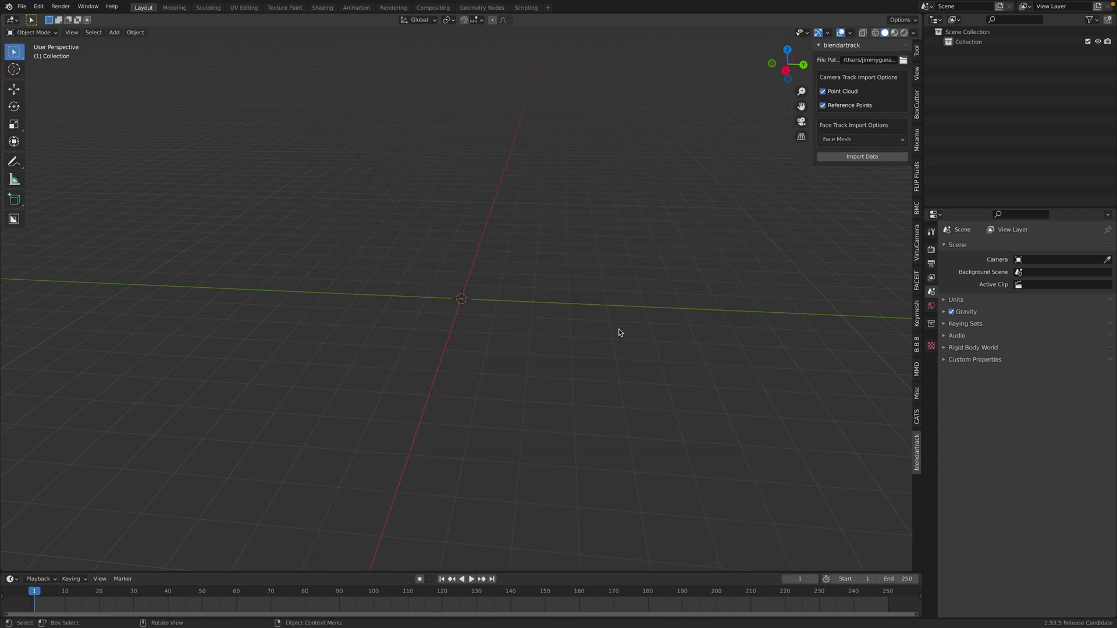
{"action": "left_click", "coordinate": [839, 158]}
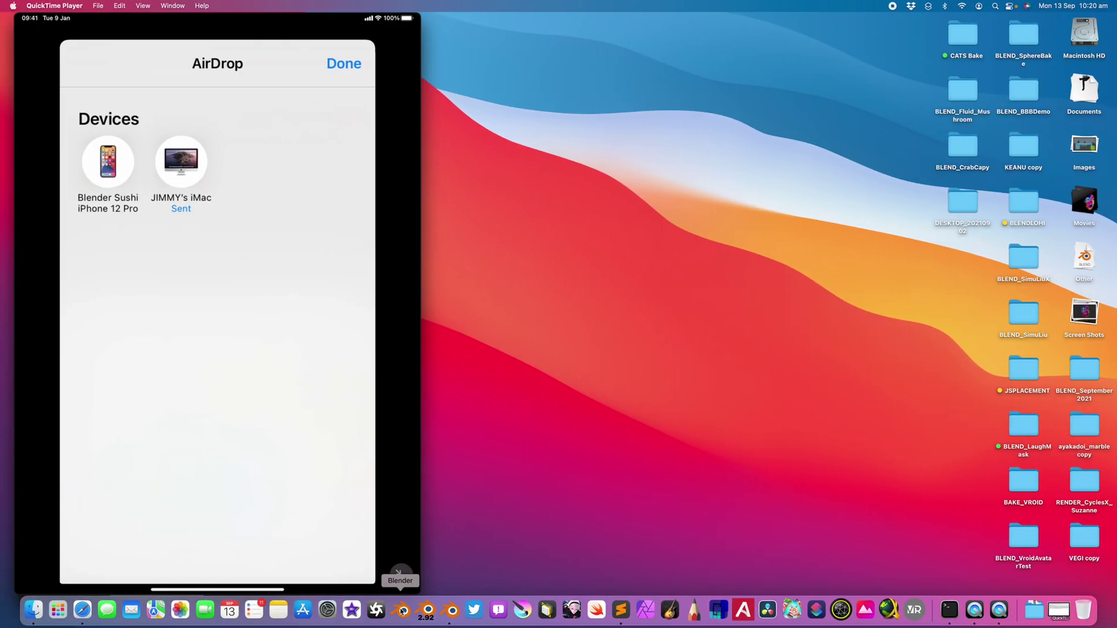
Step: Quit QuickTime Player to close the phone mirror
{"action": "left_click", "coordinate": [54, 6]}
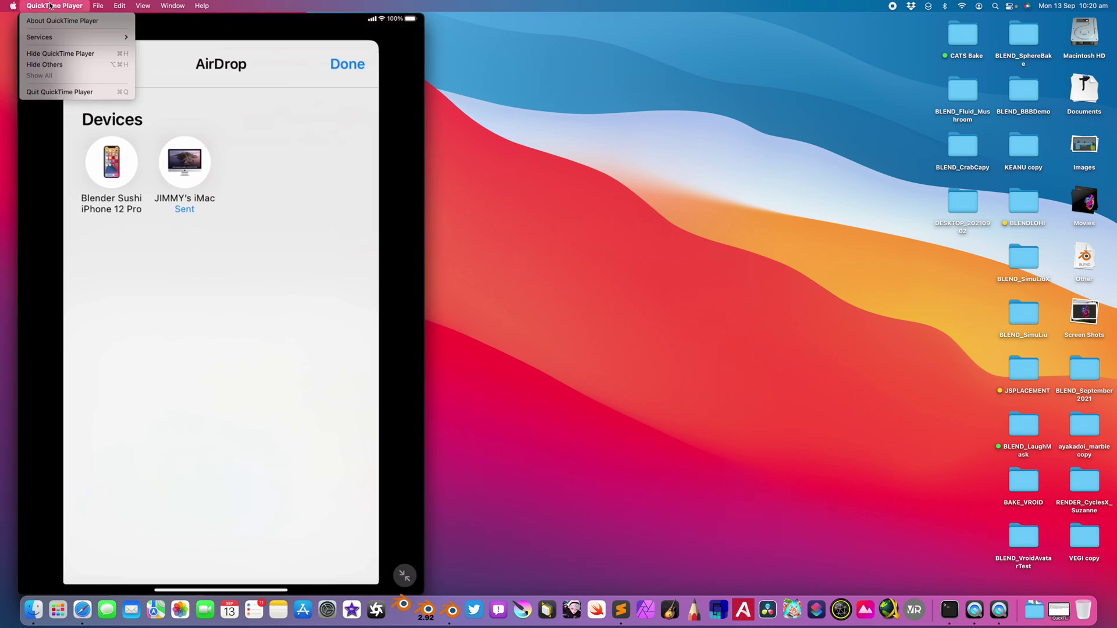
{"action": "left_click", "coordinate": [53, 21]}
{"action": "left_click", "coordinate": [54, 6]}
{"action": "left_click", "coordinate": [52, 92]}
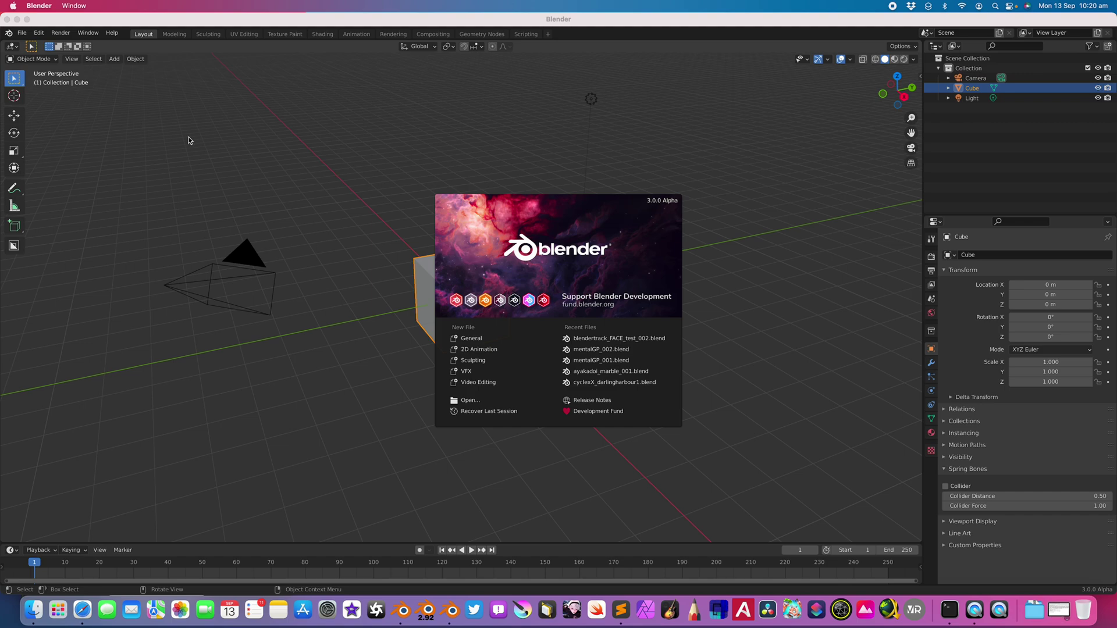
Step: Put the Blender 3.0 window in full screen and open the recent file blendertrack_FACE_test_002.blend
{"action": "left_click", "coordinate": [27, 19]}
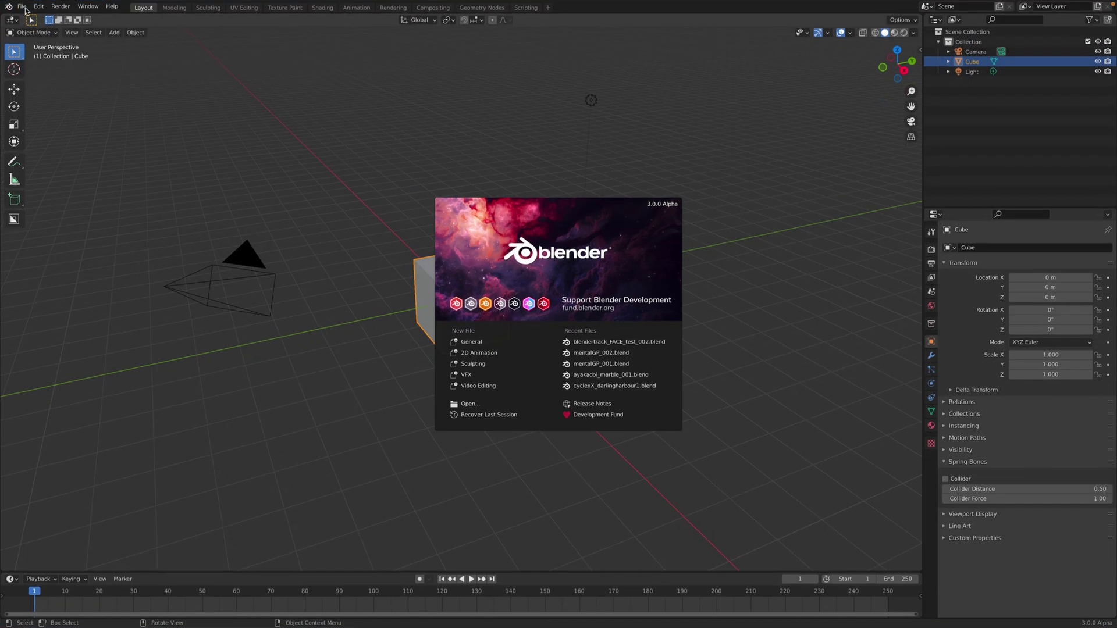
{"action": "left_click", "coordinate": [23, 7]}
{"action": "mouse_move", "coordinate": [47, 39]}
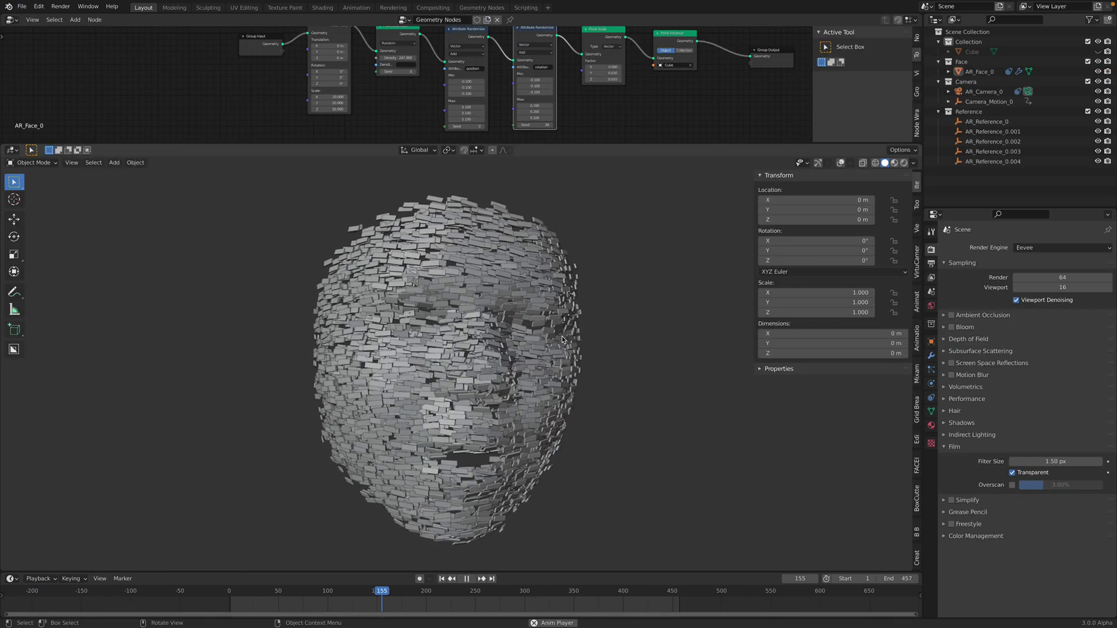
Step: View the face animation built from small blocks, stop playback at frame 212, and enlarge the geometry node editor
{"action": "mouse_move", "coordinate": [555, 333]}
{"action": "middle_mouse_down"}
{"action": "mouse_move", "coordinate": [530, 347]}
{"action": "mouse_move", "coordinate": [553, 335]}
{"action": "middle_mouse_up"}
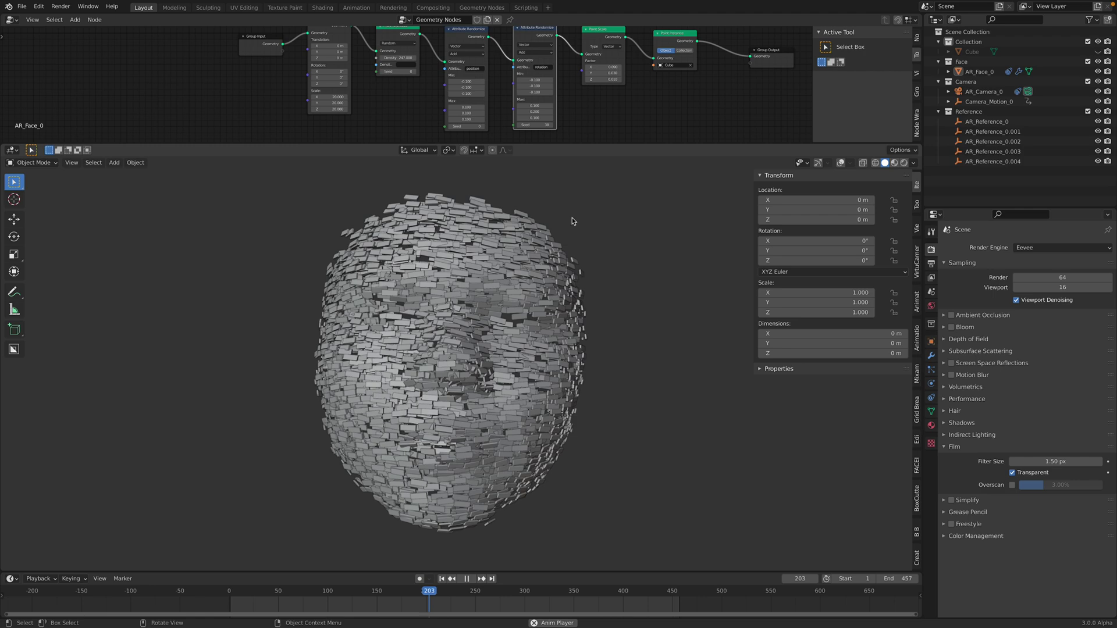
{"action": "key", "text": "space"}
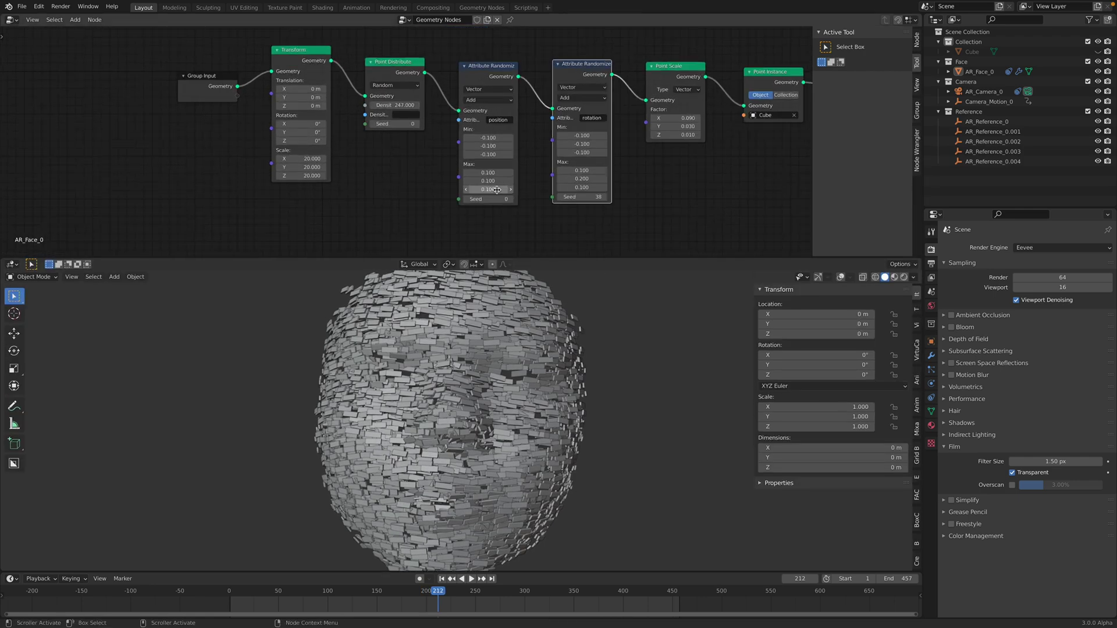
{"action": "scroll", "coordinate": [331, 117], "scroll_direction": "down", "scroll_amount": 2}
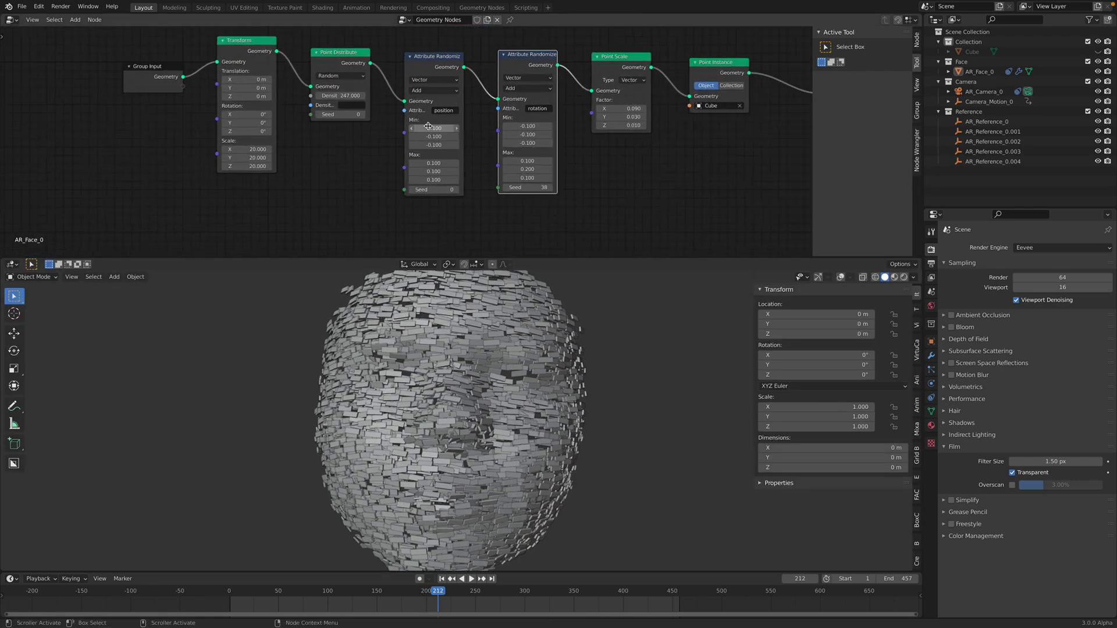
Step: Move the nodes from Group Input through the position Attribute Randomize away from the rotation one to open a gap
{"action": "left_click_drag", "start_coordinate": [158, 45], "coordinate": [407, 163]}
{"action": "key", "text": "g"}
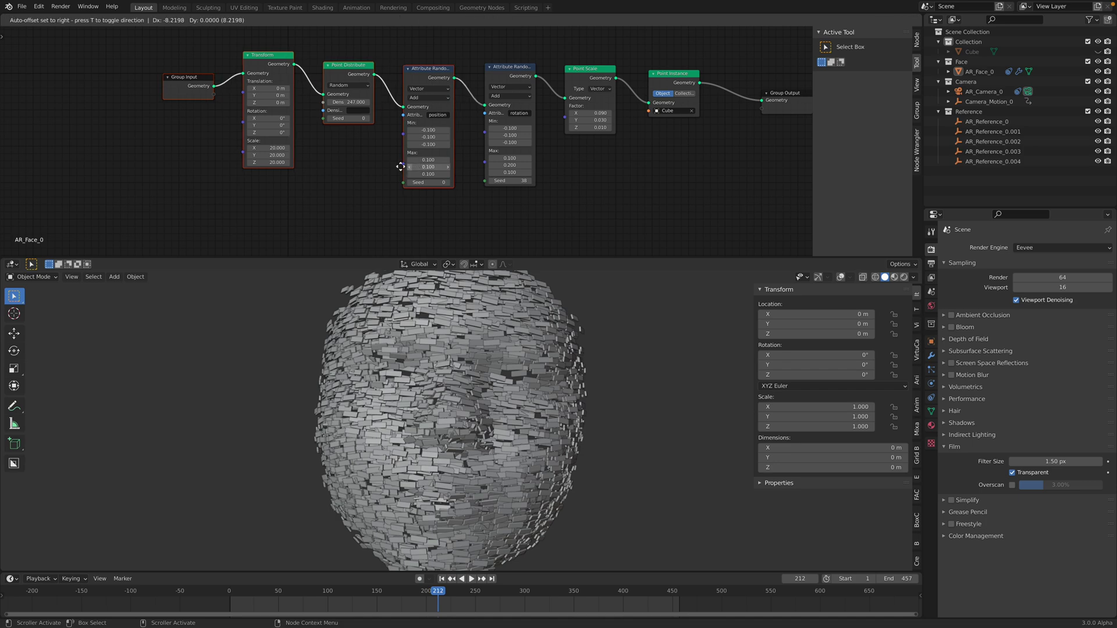
{"action": "left_click", "coordinate": [321, 165]}
Step: Duplicate the rotation Attribute Randomize node and insert the copy between the position and rotation nodes
{"action": "left_click", "coordinate": [408, 117]}
{"action": "left_click", "coordinate": [509, 74]}
{"action": "key", "text": "shift+d"}
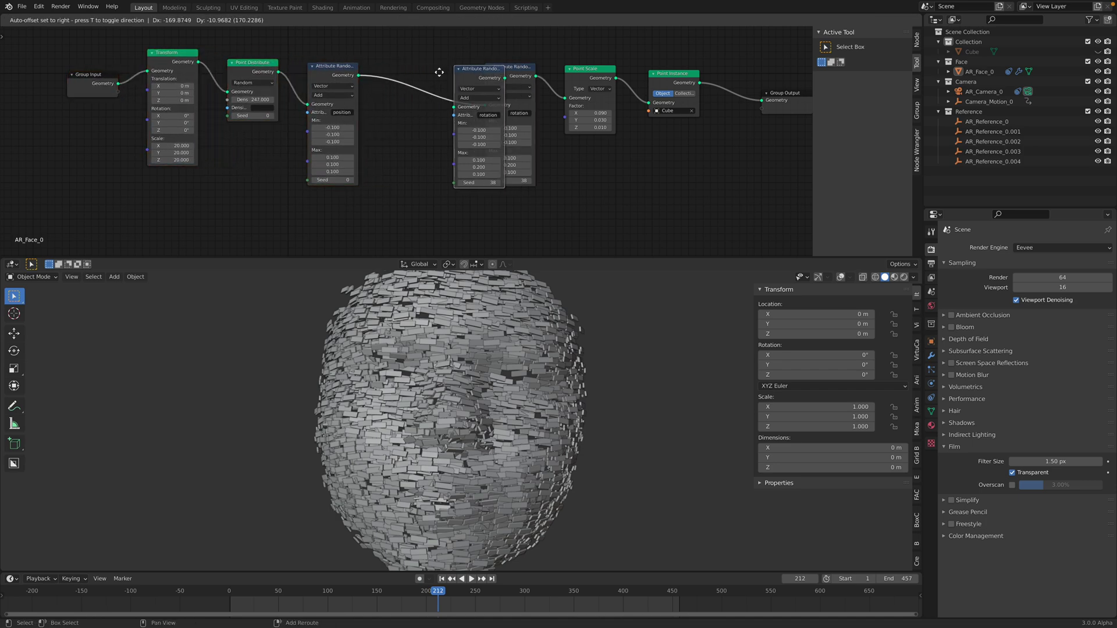
{"action": "left_click", "coordinate": [413, 73]}
Step: Try the attribute name scale on the duplicated Attribute Randomize node
{"action": "left_click", "coordinate": [422, 110]}
{"action": "type", "text": "scale"}
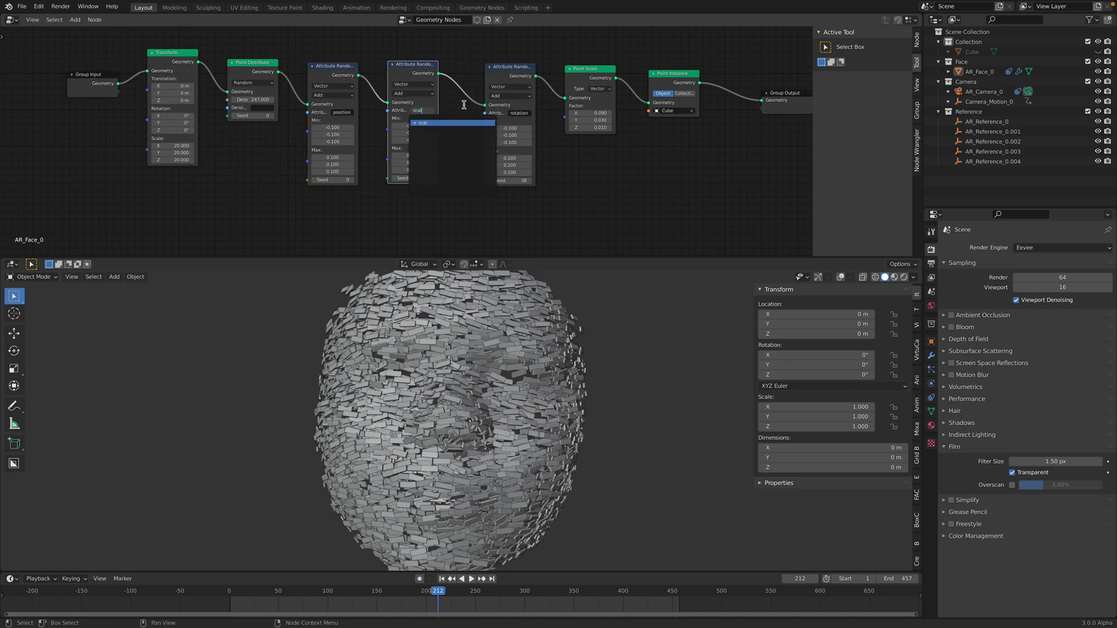
{"action": "key", "text": "Return"}
{"action": "scroll", "coordinate": [408, 124], "scroll_direction": "up", "scroll_amount": 1}
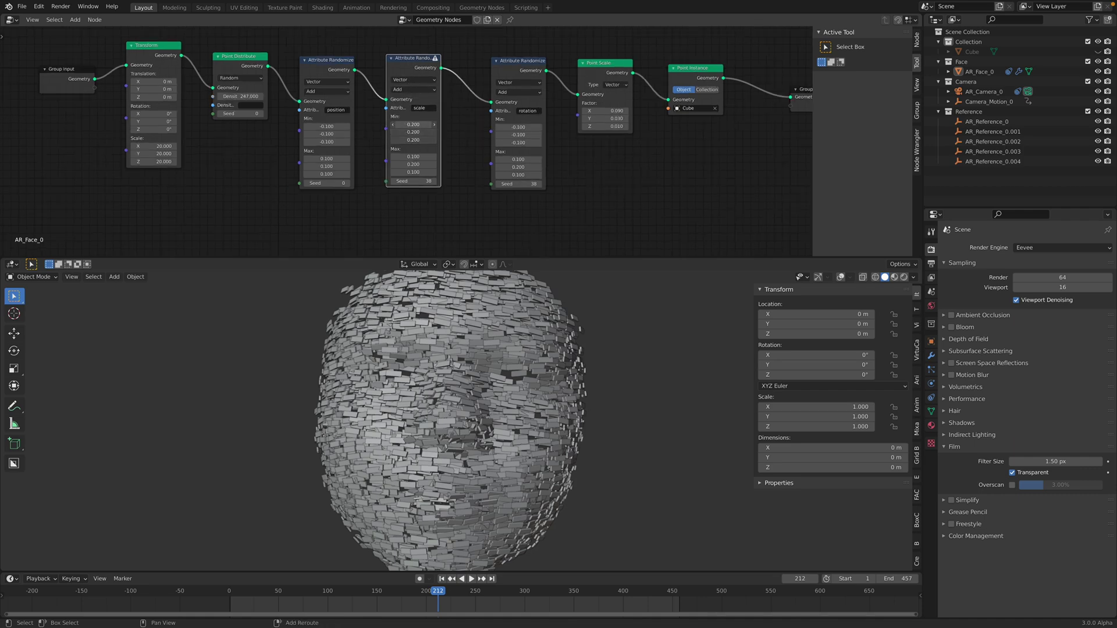
Step: Set the duplicated Attribute Randomize node's attribute to radius, with 0.120 for all three minimum values
{"action": "left_click", "coordinate": [423, 108]}
{"action": "type", "text": "radius"}
{"action": "key", "text": "Return"}
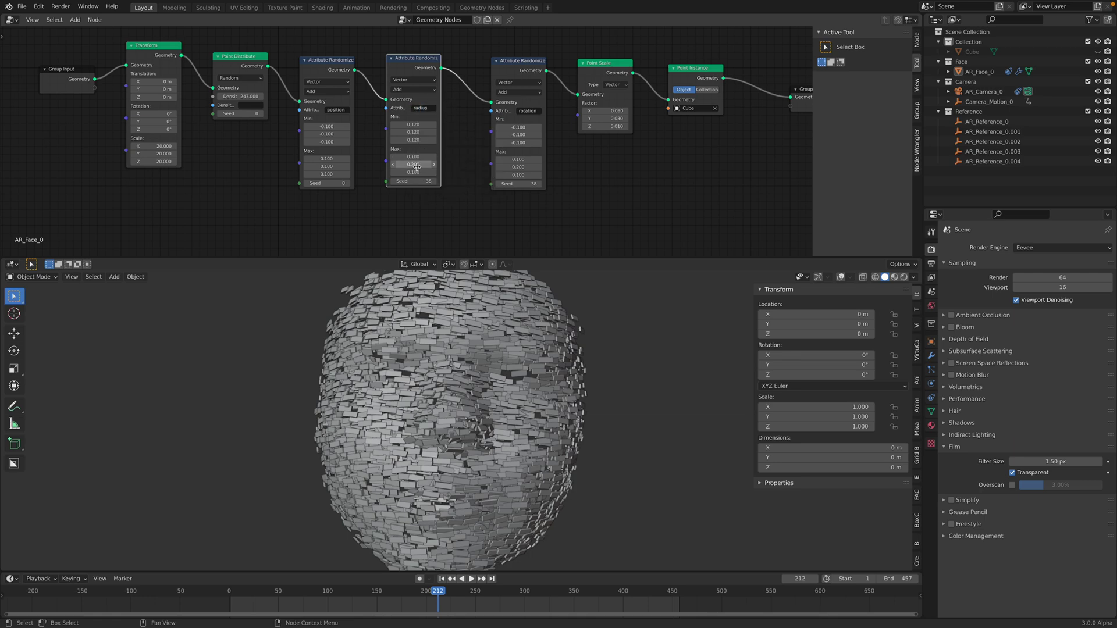
{"action": "scroll", "coordinate": [439, 145], "scroll_direction": "up", "scroll_amount": 1}
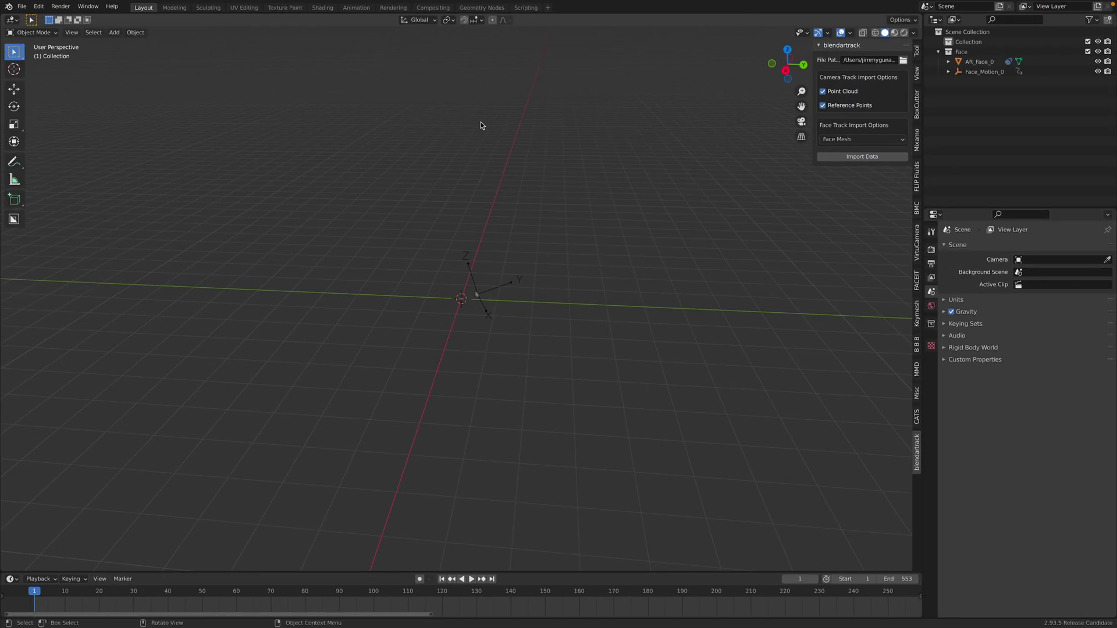
Step: Play the imported face animation in the Blender 2.93 file with the AR_Face_0 mesh selected, stopping at frame 134
{"action": "middle_click_drag", "start_coordinate": [456, 229], "coordinate": [551, 258]}
{"action": "key", "text": "space"}
{"action": "left_click", "coordinate": [530, 265]}
{"action": "scroll", "coordinate": [551, 259], "scroll_direction": "up", "scroll_amount": 3}
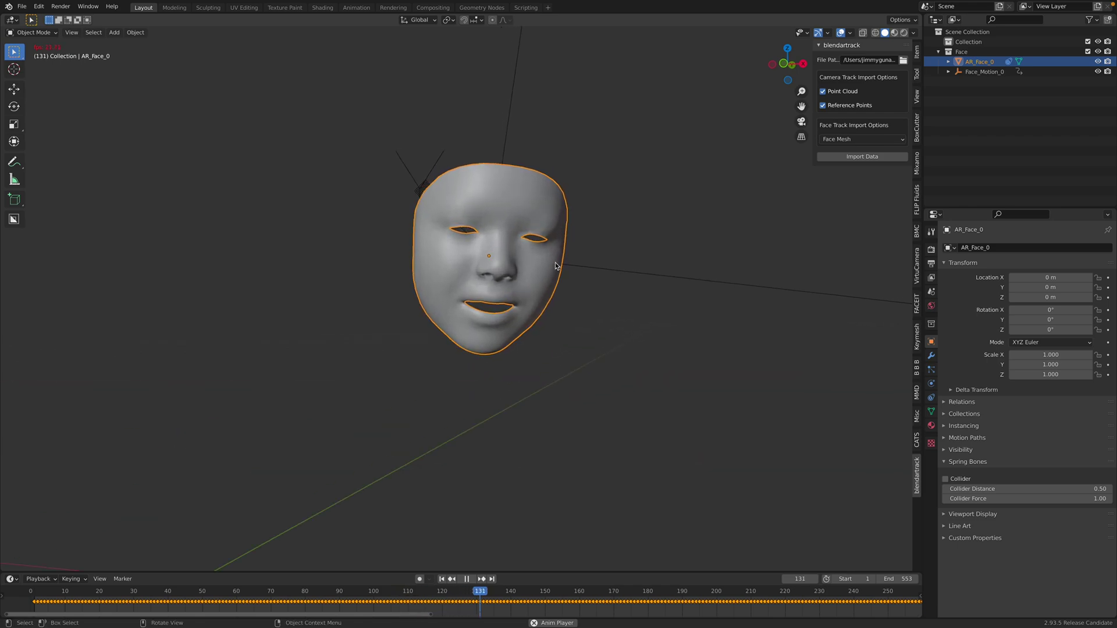
{"action": "key", "text": "space"}
Step: Show the full keyframe range in the timeline, go to frame 556, and check the scene's end frame
{"action": "scroll", "coordinate": [558, 267], "scroll_direction": "down", "scroll_amount": 2}
{"action": "scroll", "coordinate": [806, 597], "scroll_direction": "down", "scroll_amount": 6}
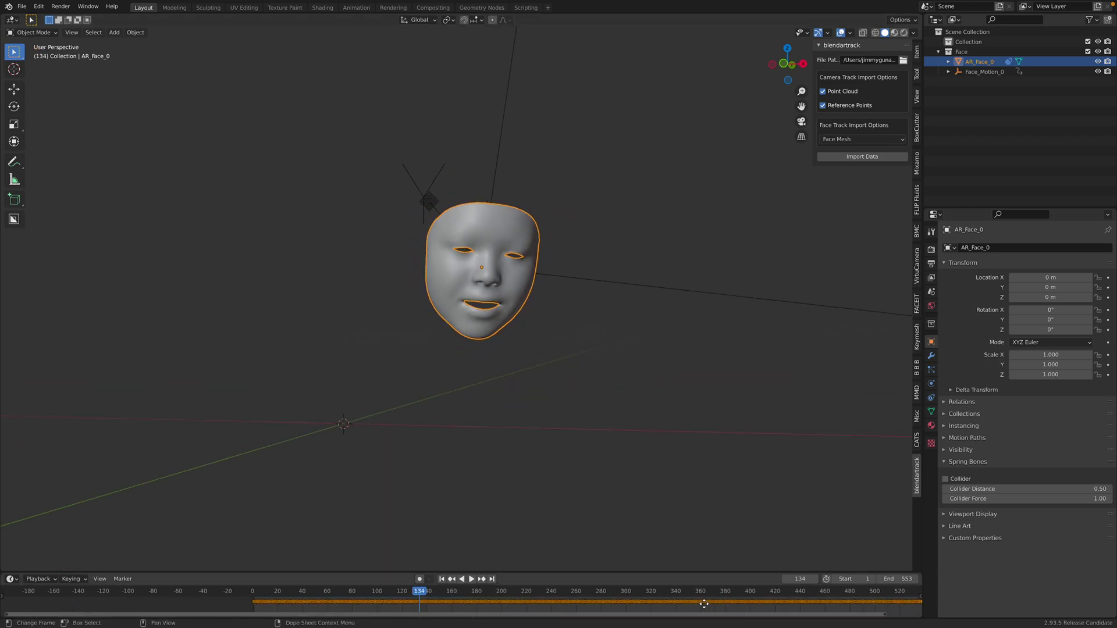
{"action": "left_click", "coordinate": [755, 598]}
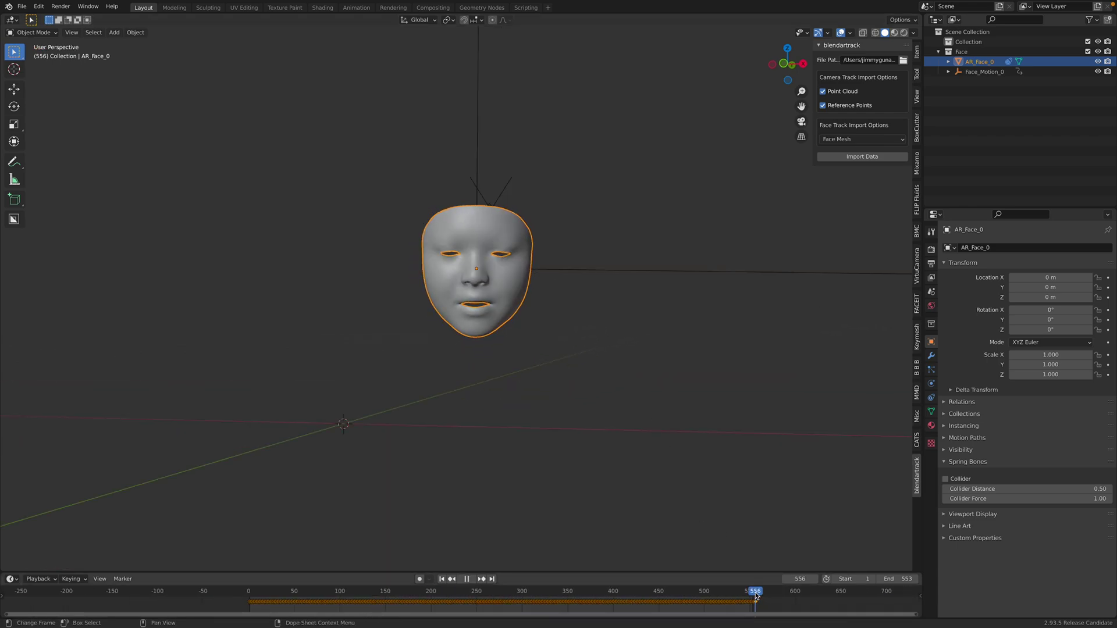
{"action": "left_click", "coordinate": [896, 579]}
{"action": "key", "text": "Return"}
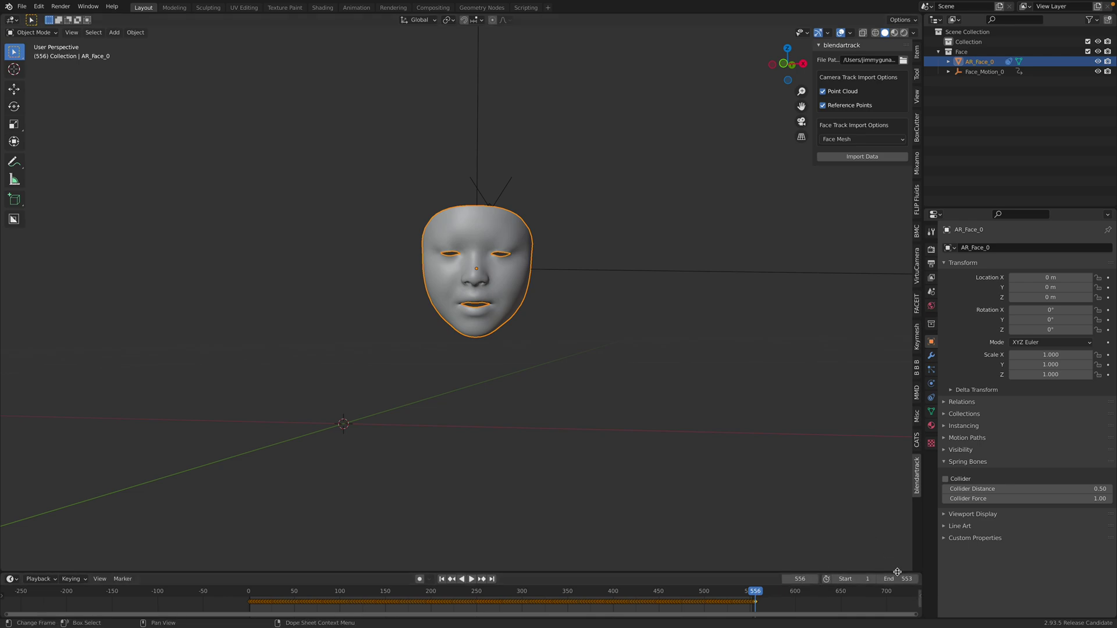
Step: Deselect the face mesh and scrub the animation back to frame 296
{"action": "left_click", "coordinate": [720, 476]}
{"action": "middle_click_drag", "start_coordinate": [720, 476], "coordinate": [701, 478]}
{"action": "left_click_drag", "start_coordinate": [630, 591], "coordinate": [518, 560]}
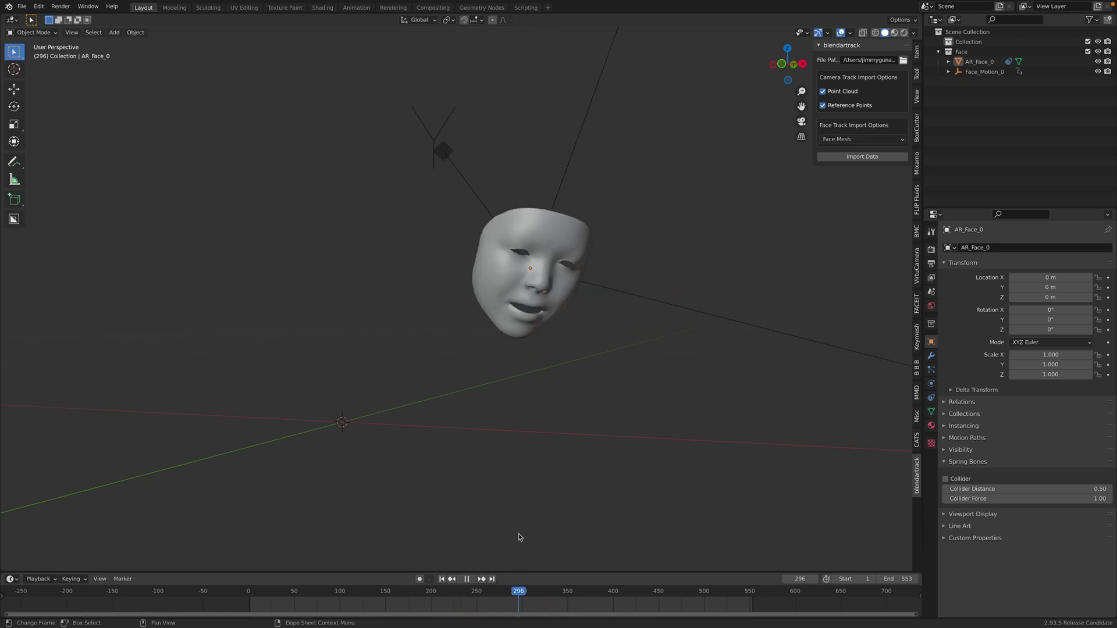
Step: Select the AR_Face_0 mesh, split the 3D viewport side by side and make the new area a UV Editor
{"action": "left_click", "coordinate": [554, 319]}
{"action": "middle_click_drag", "start_coordinate": [575, 313], "coordinate": [550, 315]}
{"action": "left_click_drag", "start_coordinate": [919, 17], "coordinate": [525, 23]}
{"action": "left_click", "coordinate": [536, 20]}
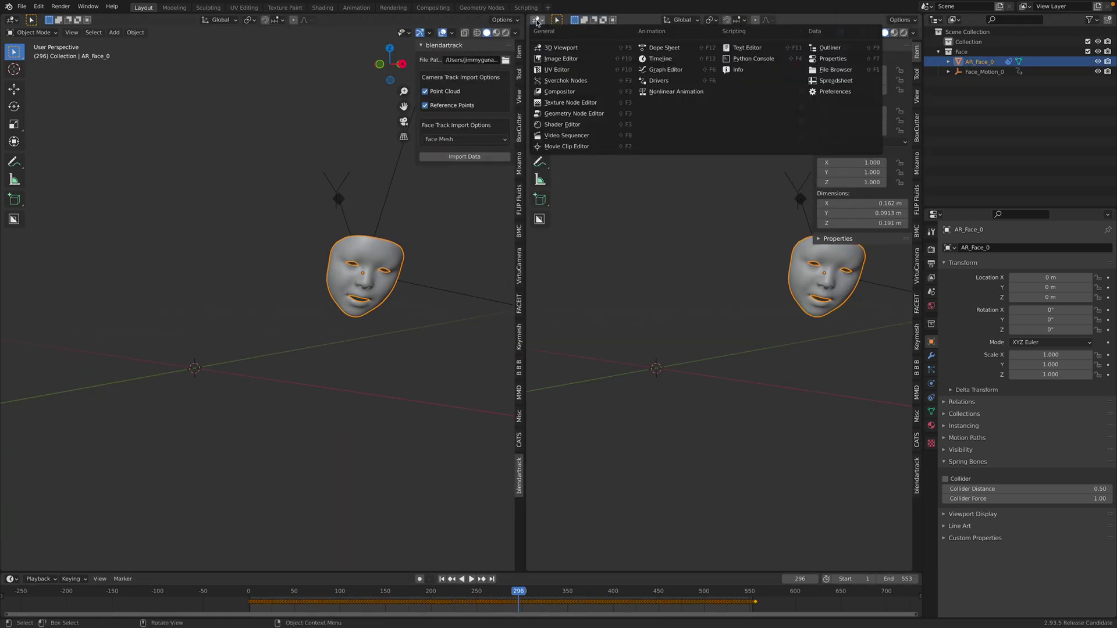
{"action": "left_click", "coordinate": [557, 70]}
Step: Select the whole AR_Face_0 mesh in Edit Mode and examine its UV layout
{"action": "scroll", "coordinate": [643, 190], "scroll_direction": "up", "scroll_amount": 5}
{"action": "key", "text": "Tab"}
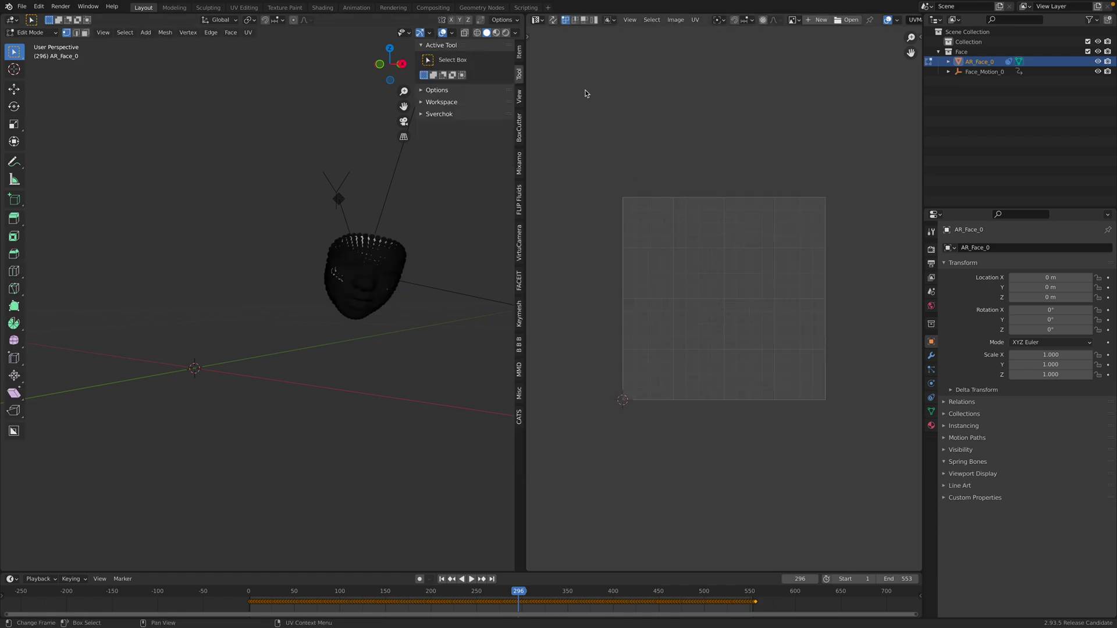
{"action": "key", "text": "a"}
{"action": "scroll", "coordinate": [742, 366], "scroll_direction": "down", "scroll_amount": 3}
{"action": "middle_click_drag", "start_coordinate": [742, 366], "coordinate": [739, 336]}
{"action": "scroll", "coordinate": [739, 336], "scroll_direction": "up", "scroll_amount": 4}
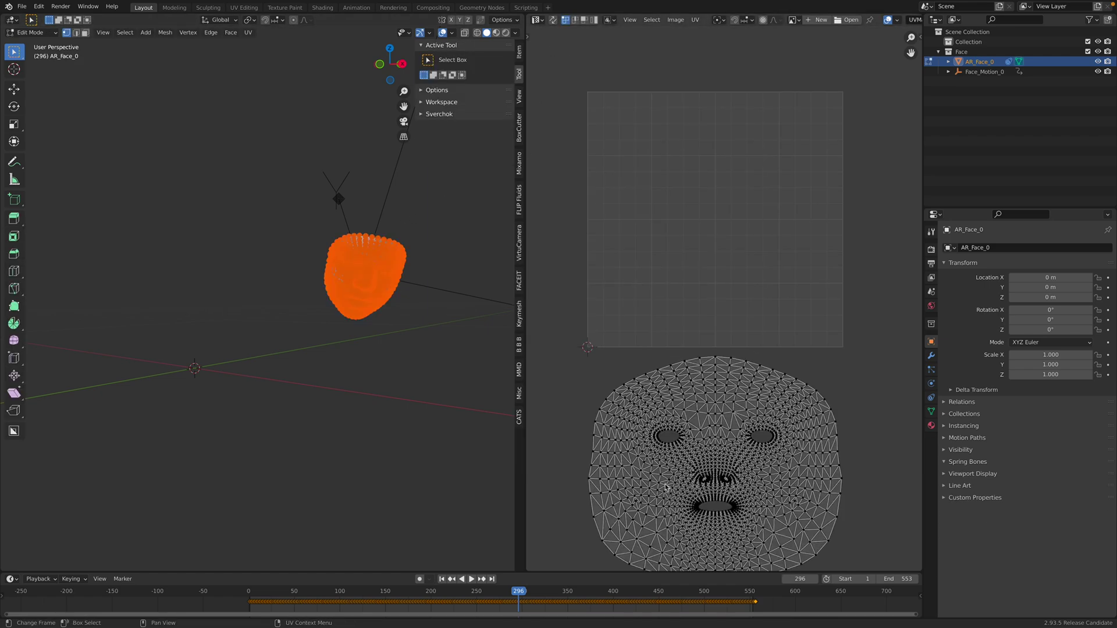
{"action": "scroll", "coordinate": [727, 410], "scroll_direction": "down", "scroll_amount": 3}
Step: Return to Object Mode, inspect the Face_Motion_0 empty's transform and reselect the AR_Face_0 mesh
{"action": "key", "text": "Tab"}
{"action": "scroll", "coordinate": [414, 347], "scroll_direction": "up", "scroll_amount": 2}
{"action": "middle_click_drag", "start_coordinate": [408, 351], "coordinate": [405, 351]}
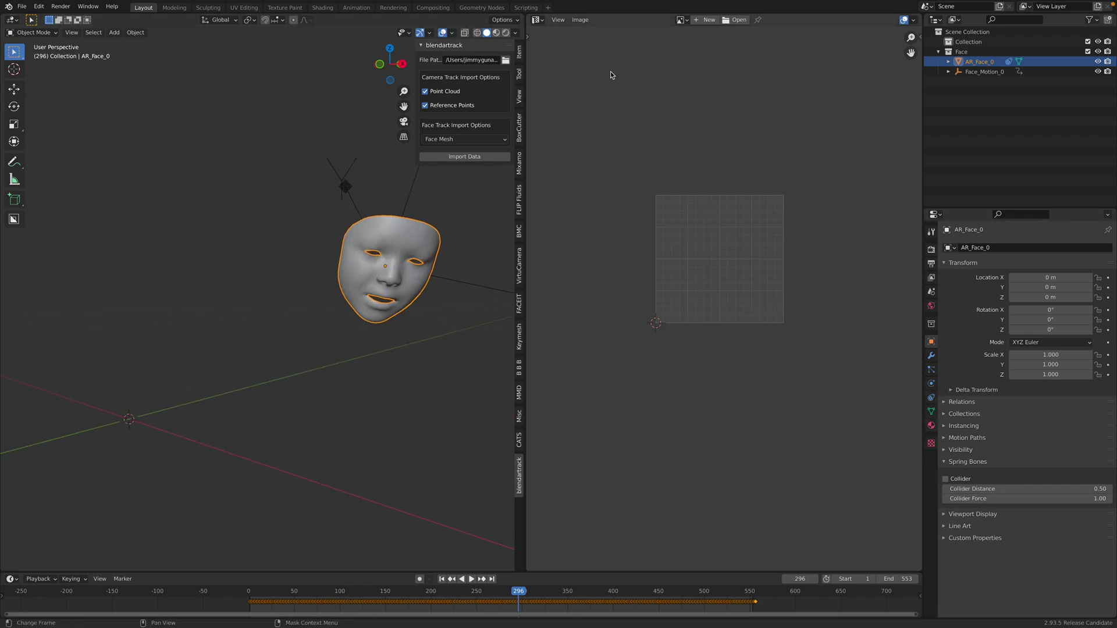
{"action": "left_click", "coordinate": [387, 257]}
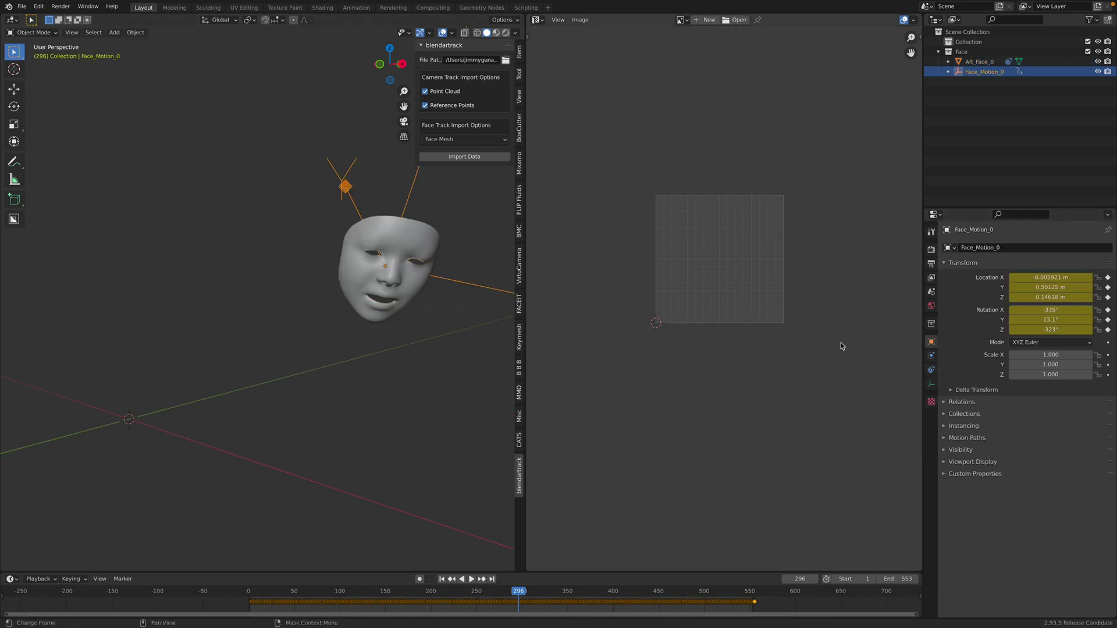
{"action": "left_click", "coordinate": [436, 228]}
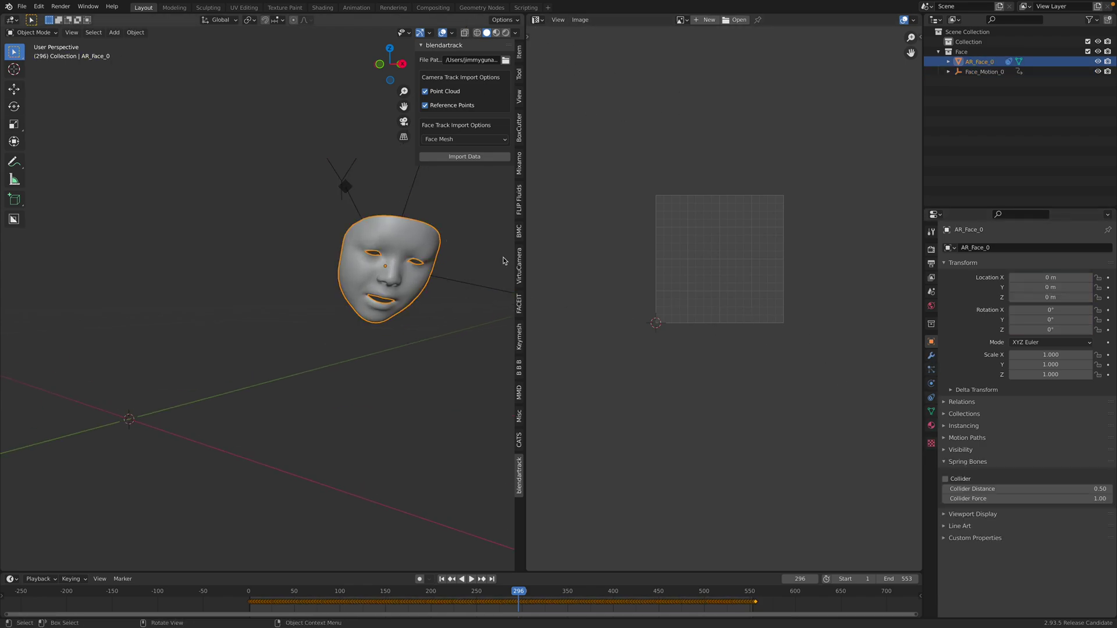
Step: Try to append data from blendertrack_FACE_test_002.blend on the Desktop
{"action": "left_click", "coordinate": [21, 6]}
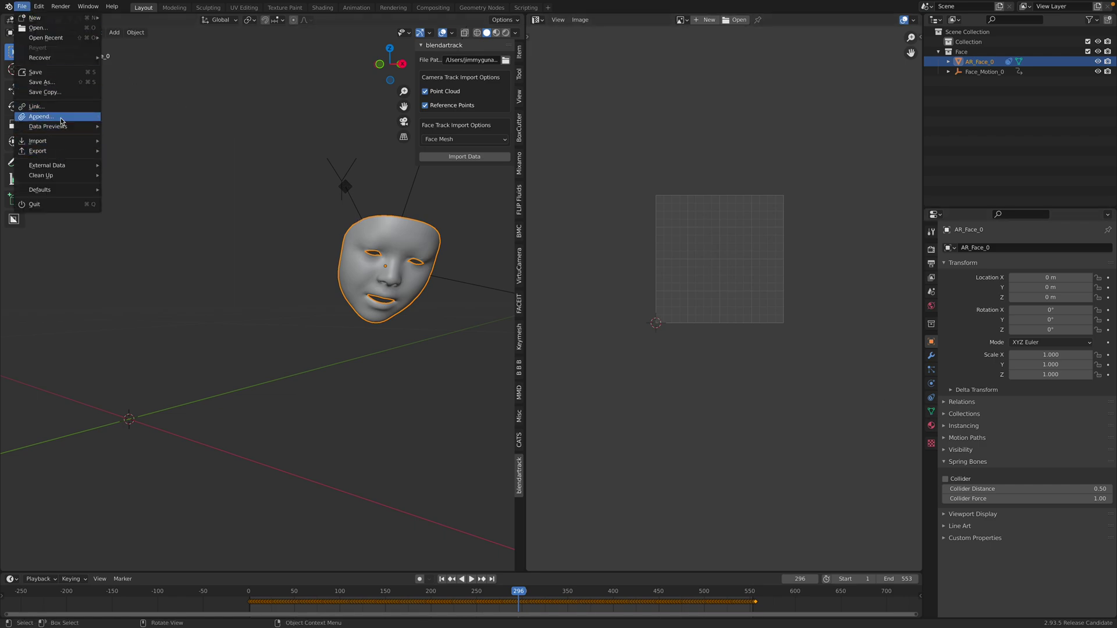
{"action": "left_click", "coordinate": [53, 116]}
{"action": "double_click", "coordinate": [549, 148]}
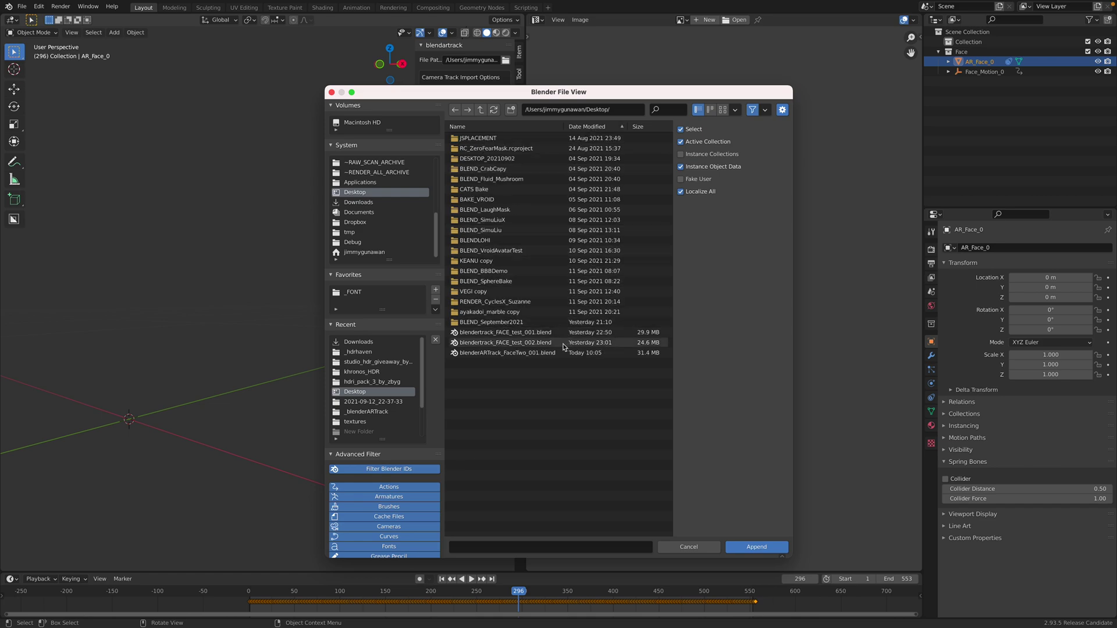
{"action": "double_click", "coordinate": [507, 343]}
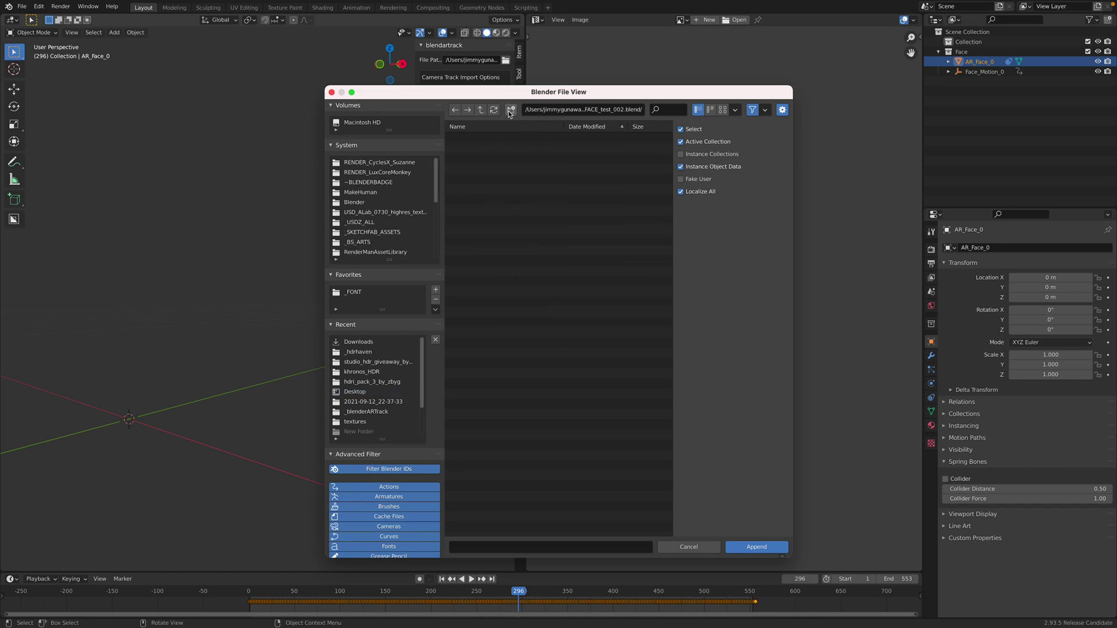
{"action": "left_click", "coordinate": [481, 110]}
{"action": "left_click", "coordinate": [508, 343]}
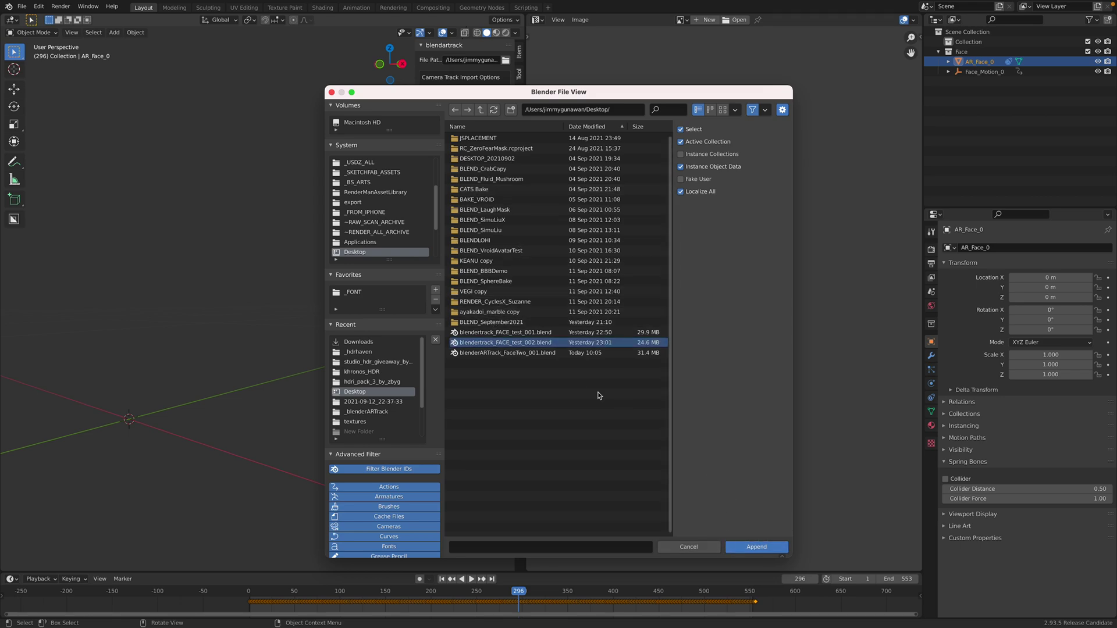
{"action": "double_click", "coordinate": [532, 344]}
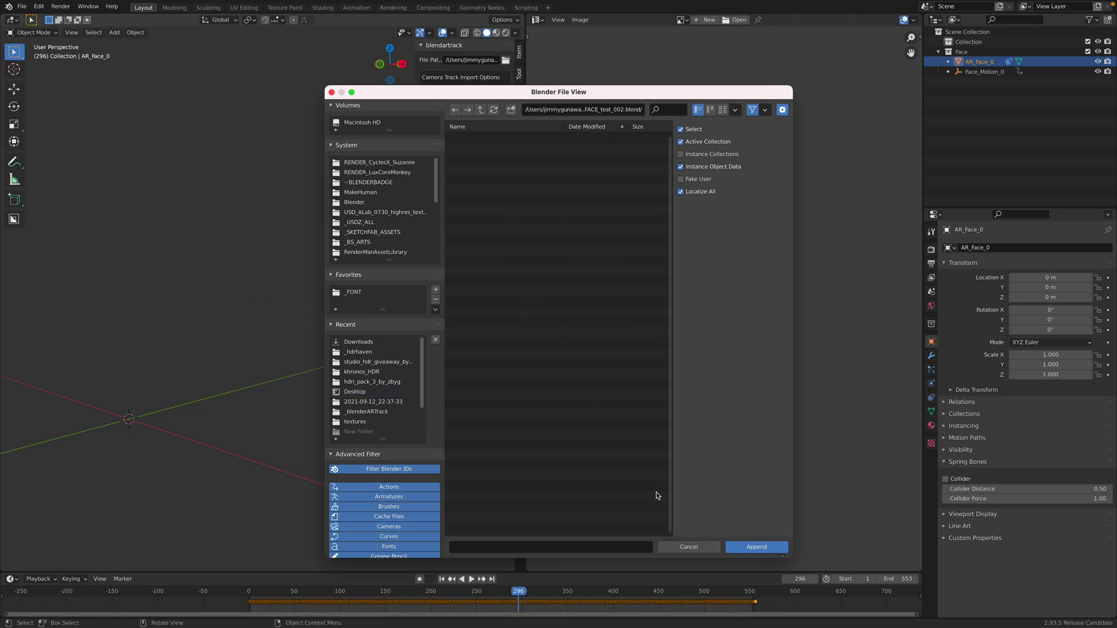
{"action": "left_click", "coordinate": [689, 547]}
{"action": "left_click", "coordinate": [23, 6]}
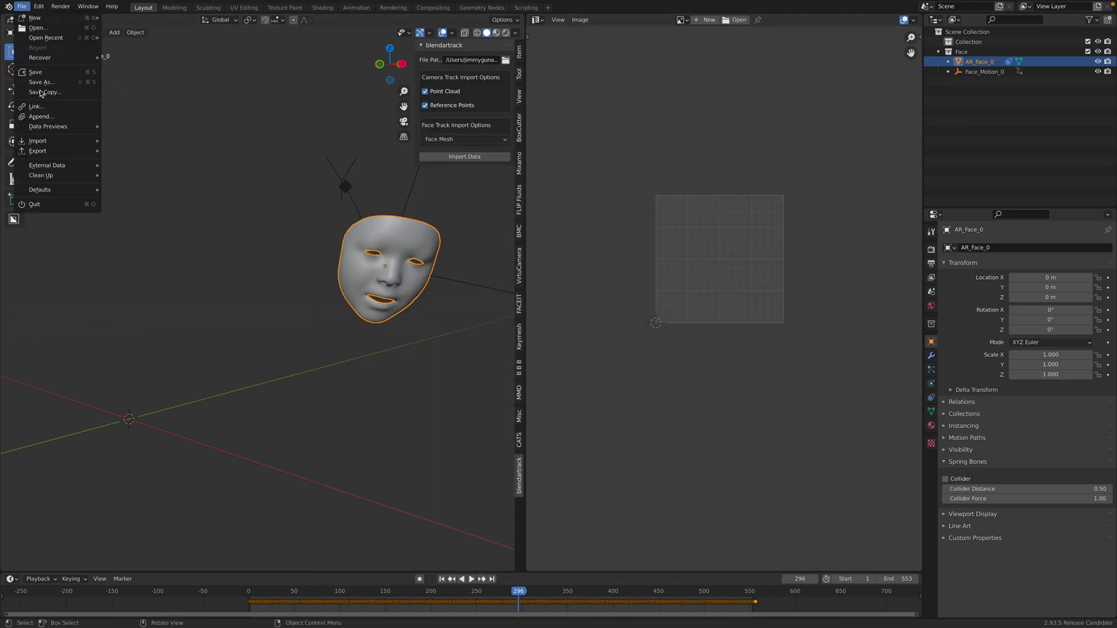
{"action": "left_click", "coordinate": [40, 117]}
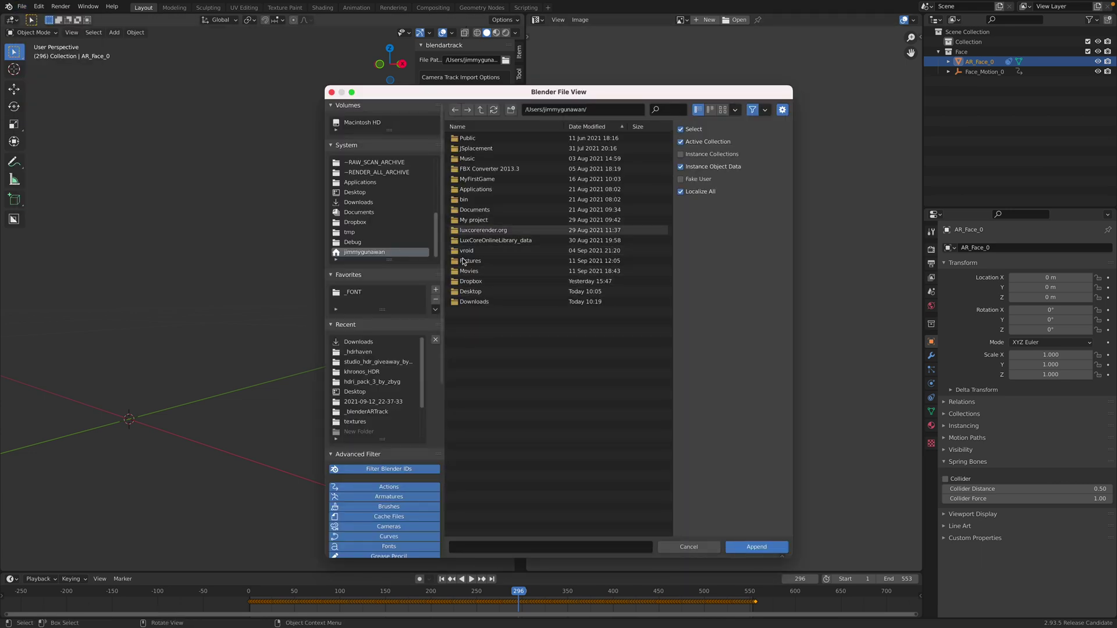
{"action": "double_click", "coordinate": [471, 292]}
{"action": "double_click", "coordinate": [504, 342]}
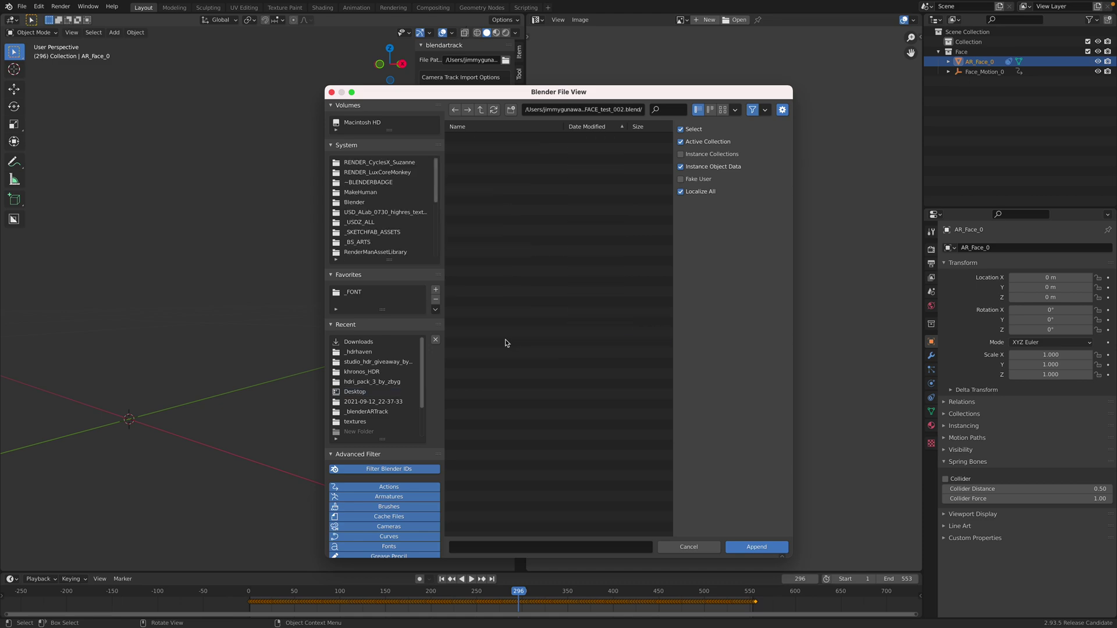
{"action": "left_click", "coordinate": [707, 548]}
Step: Save the scene to the Desktop as testface.blend
{"action": "left_click", "coordinate": [20, 8]}
{"action": "left_click", "coordinate": [41, 84]}
{"action": "double_click", "coordinate": [461, 547]}
{"action": "type", "text": "testface.blend"}
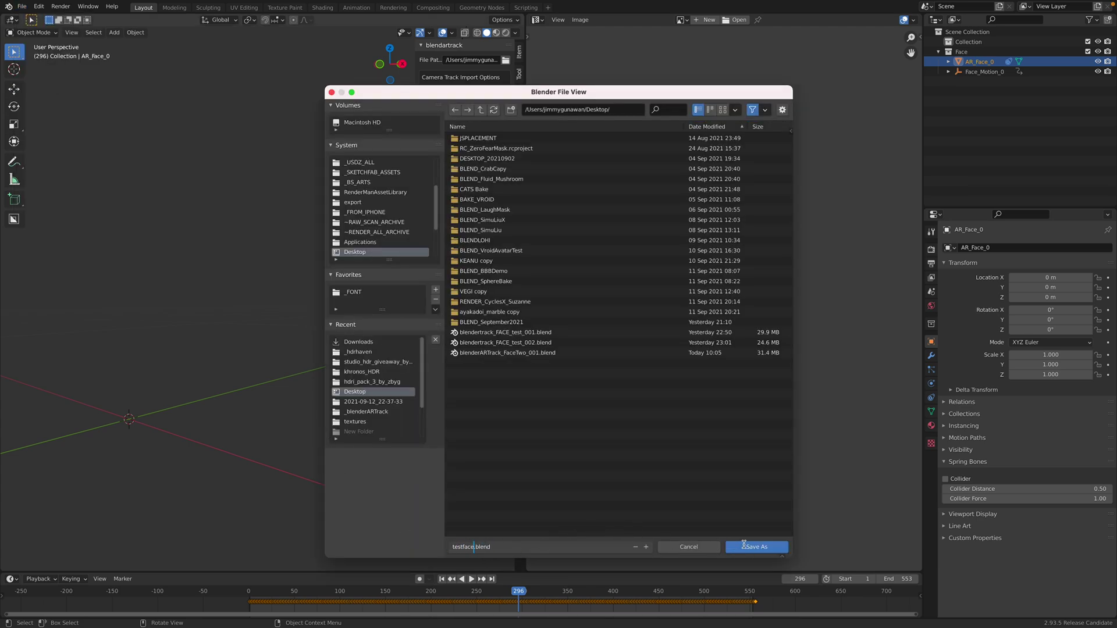
{"action": "left_click", "coordinate": [740, 548]}
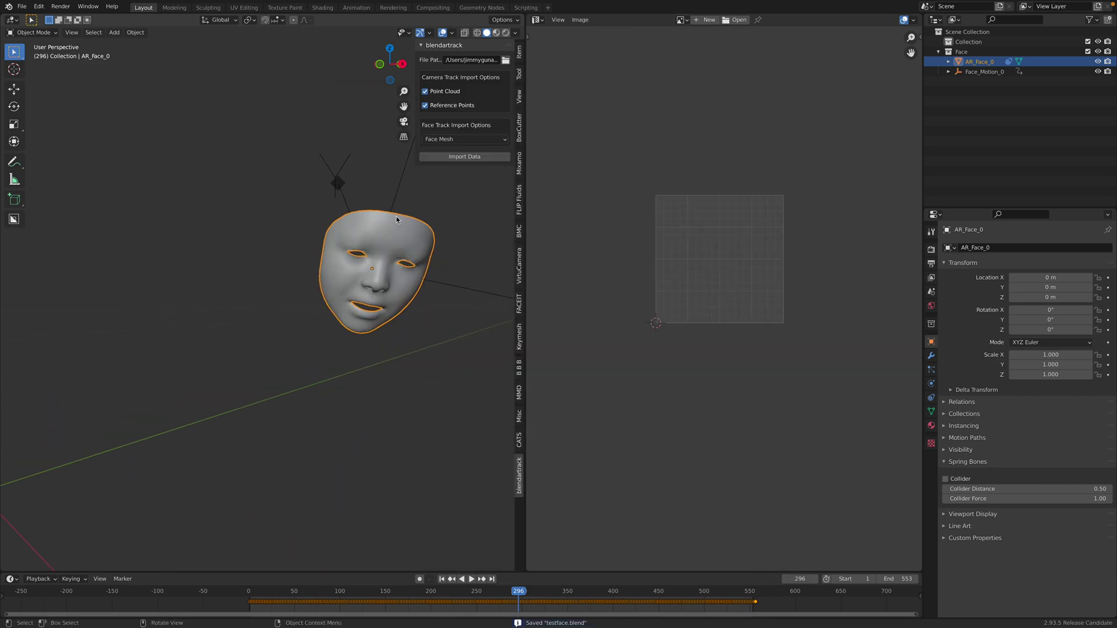
Step: Give AR_Face_0 a new material with Metallic 0.755 and show it in Material Preview shading
{"action": "left_click", "coordinate": [931, 425]}
{"action": "left_click", "coordinate": [985, 291]}
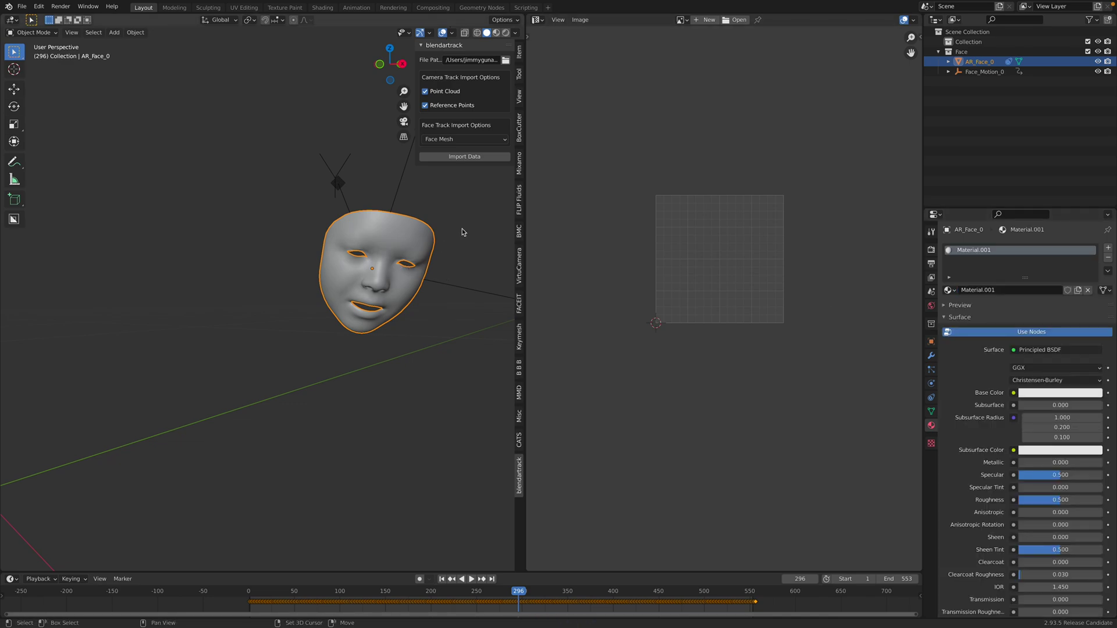
{"action": "left_click", "coordinate": [496, 32]}
{"action": "scroll", "coordinate": [421, 254], "scroll_direction": "up", "scroll_amount": 1}
{"action": "middle_click_drag", "start_coordinate": [402, 259], "coordinate": [391, 260], "text": "shift"}
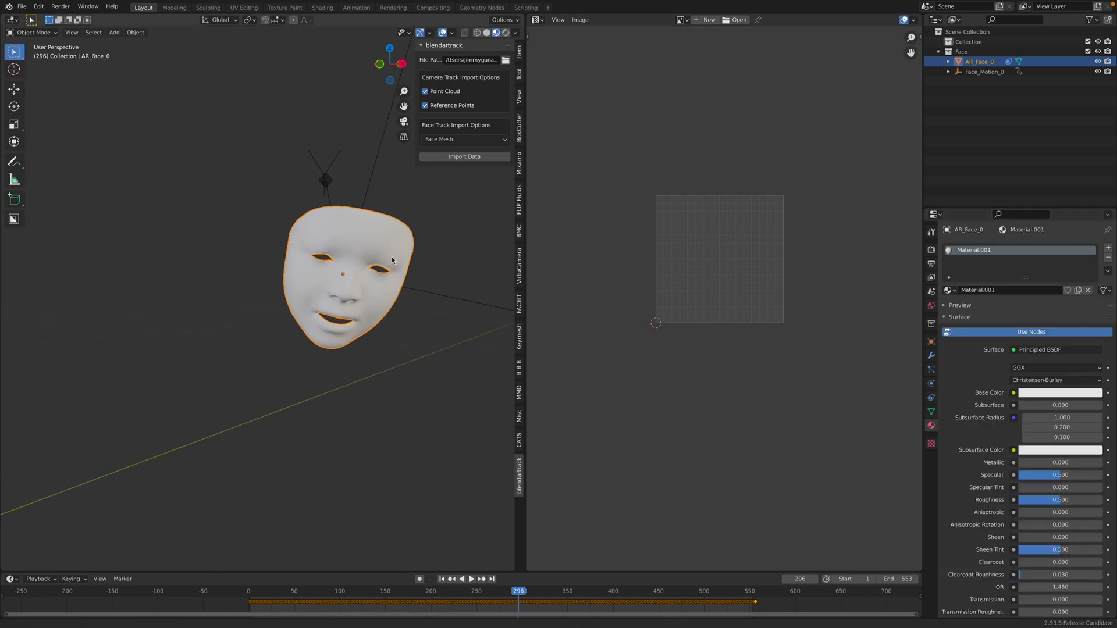
{"action": "mouse_move", "coordinate": [1060, 463]}
{"action": "left_mouse_down"}
{"action": "mouse_move", "coordinate": [1102, 463]}
{"action": "mouse_move", "coordinate": [1083, 463]}
{"action": "left_mouse_up"}
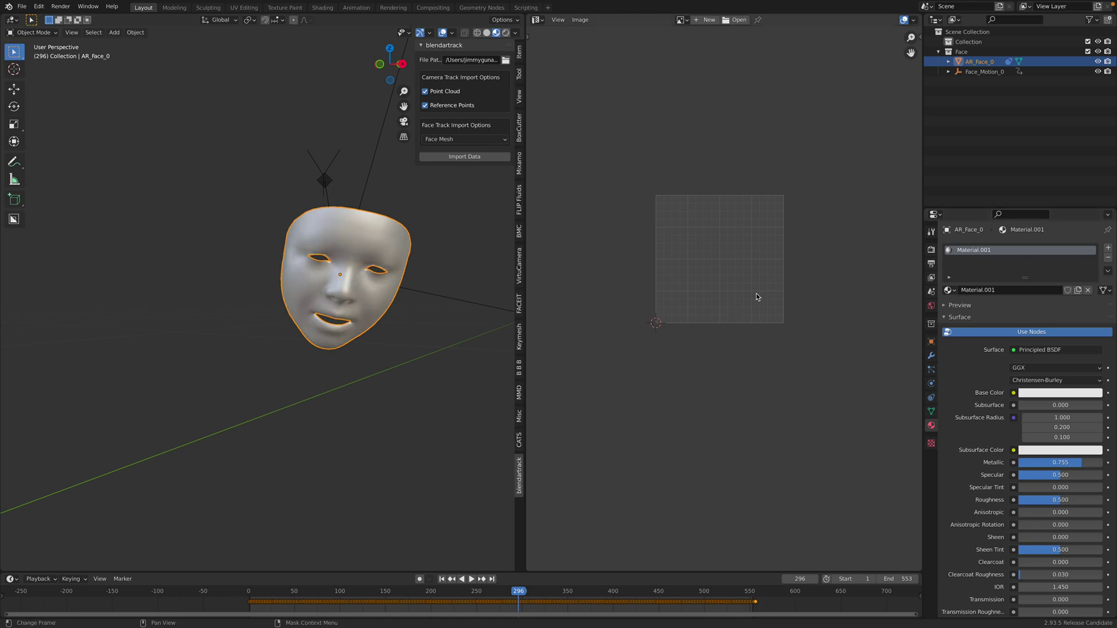
Step: Change the UV Editor area to the Shader Editor and add an Image Texture node beside the Principled BSDF
{"action": "left_click", "coordinate": [536, 20]}
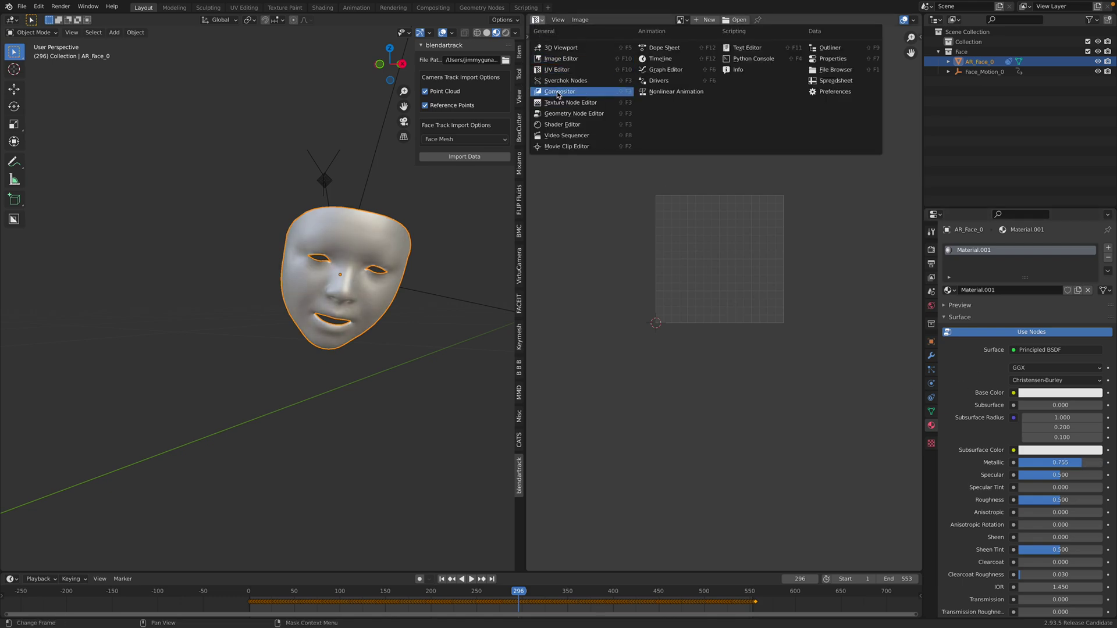
{"action": "left_click", "coordinate": [562, 124]}
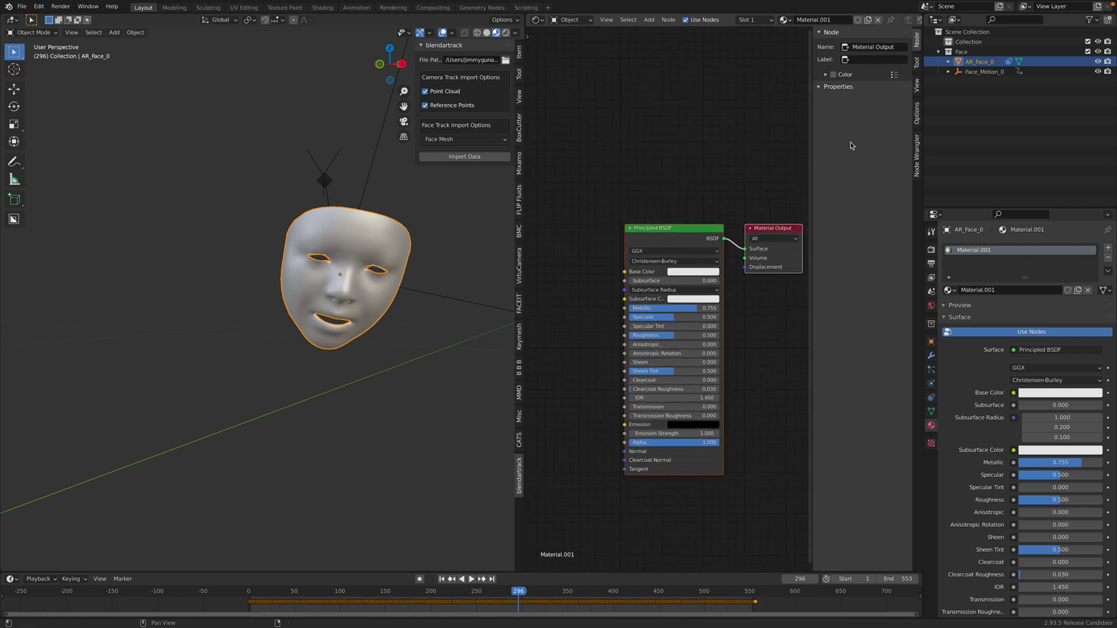
{"action": "key", "text": "n"}
{"action": "middle_click_drag", "start_coordinate": [753, 162], "coordinate": [793, 127]}
{"action": "scroll", "coordinate": [606, 174], "scroll_direction": "up", "scroll_amount": 3}
{"action": "key", "text": "shift+a"}
{"action": "type", "text": "simage"}
{"action": "key", "text": "Return"}
{"action": "left_click", "coordinate": [555, 187]}
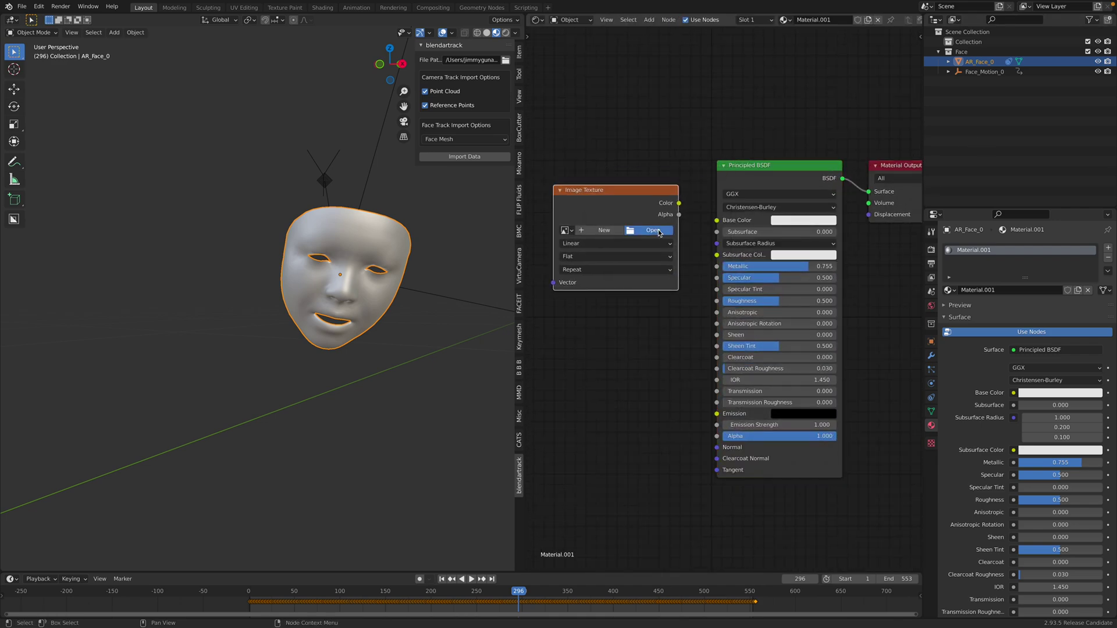
Step: Load Brutal_Masks.png from the Downloads folder into the Image Texture node and connect its Color to the Principled BSDF's Base Color
{"action": "left_click", "coordinate": [651, 231]}
{"action": "scroll", "coordinate": [600, 275], "scroll_direction": "down", "scroll_amount": 1}
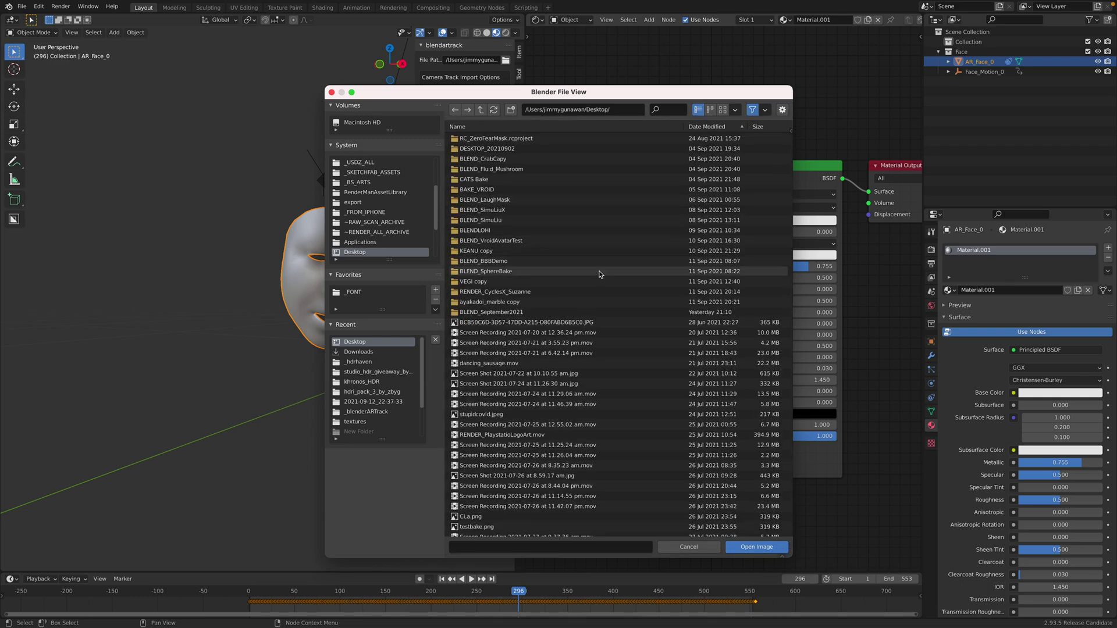
{"action": "left_click", "coordinate": [707, 126]}
{"action": "scroll", "coordinate": [720, 389], "scroll_direction": "down", "scroll_amount": 4}
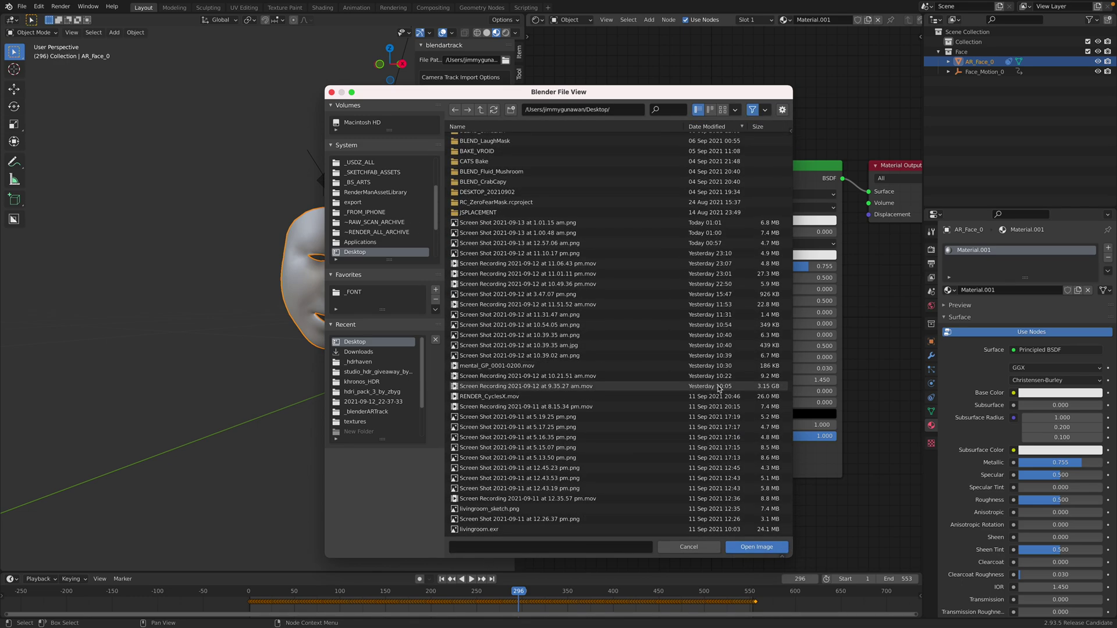
{"action": "scroll", "coordinate": [373, 258], "scroll_direction": "down", "scroll_amount": 1}
{"action": "left_click", "coordinate": [374, 243]}
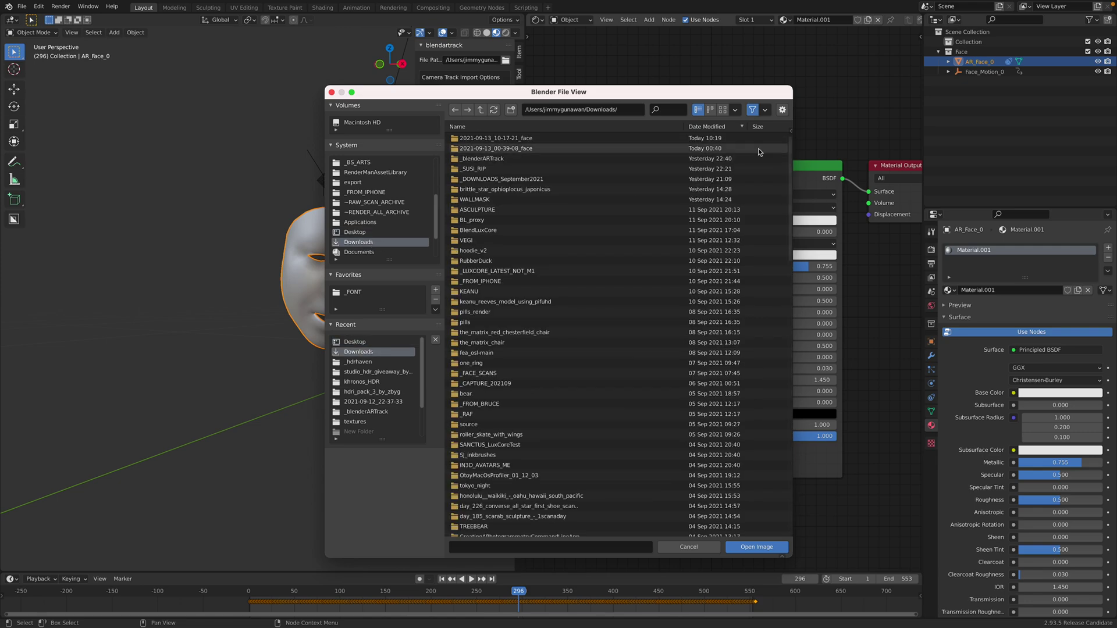
{"action": "left_click_drag", "start_coordinate": [797, 159], "coordinate": [795, 493]}
{"action": "left_click", "coordinate": [712, 515]}
{"action": "left_click", "coordinate": [759, 548]}
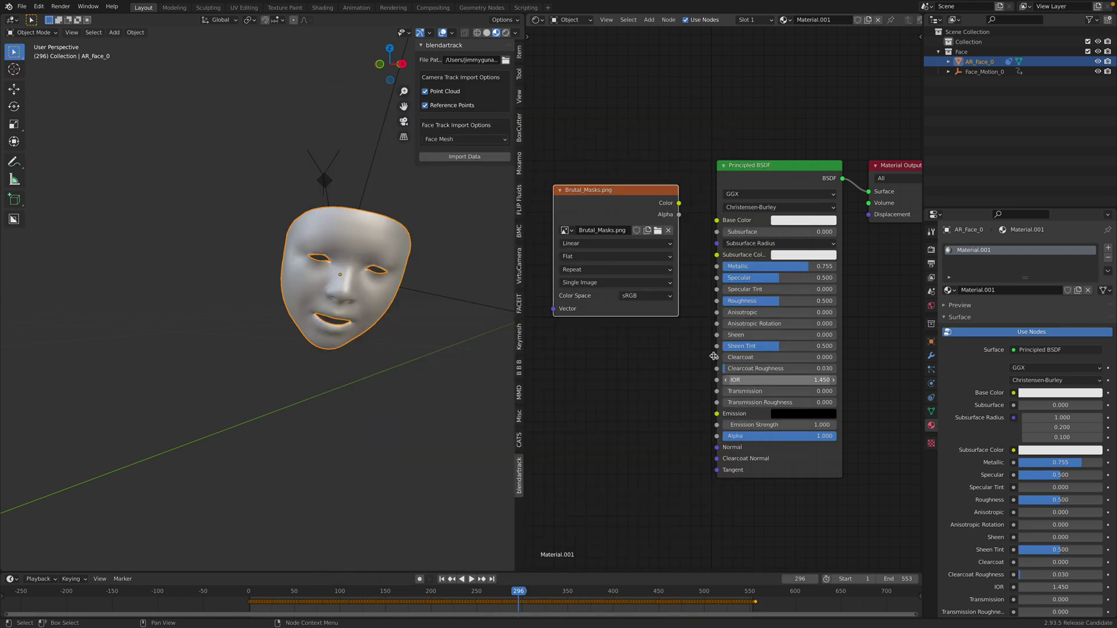
{"action": "left_click_drag", "start_coordinate": [712, 225], "coordinate": [717, 220]}
{"action": "middle_click_drag", "start_coordinate": [396, 340], "coordinate": [342, 351]}
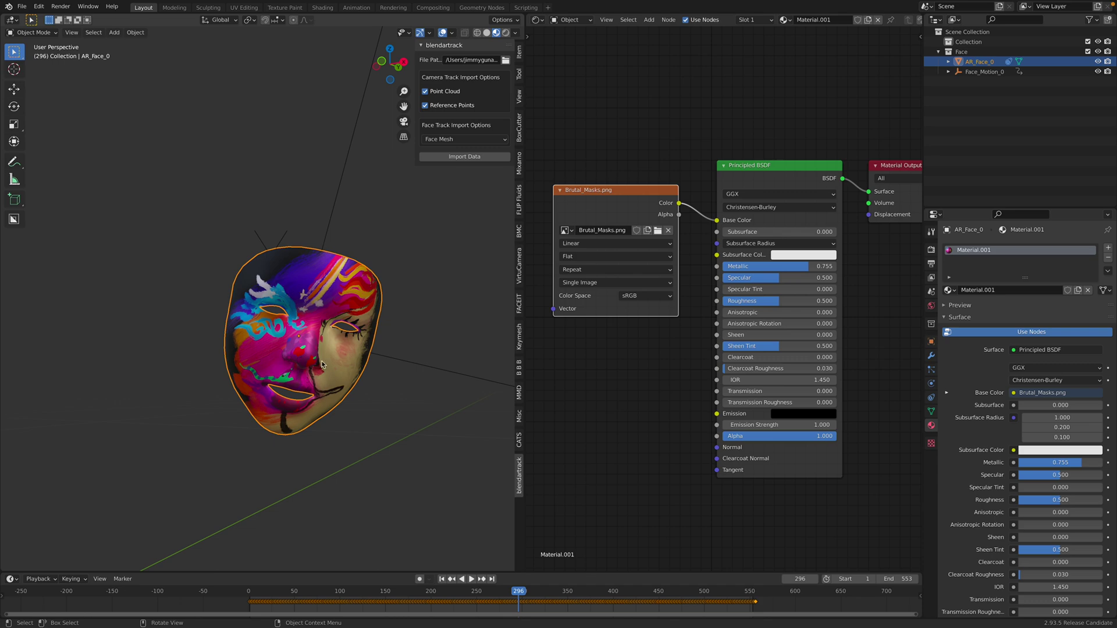
Step: Deselect the face mesh and set the Principled BSDF's Metallic to 0.387 and Roughness to 0.277
{"action": "left_click", "coordinate": [399, 356]}
{"action": "scroll", "coordinate": [768, 264], "scroll_direction": "down", "scroll_amount": 2}
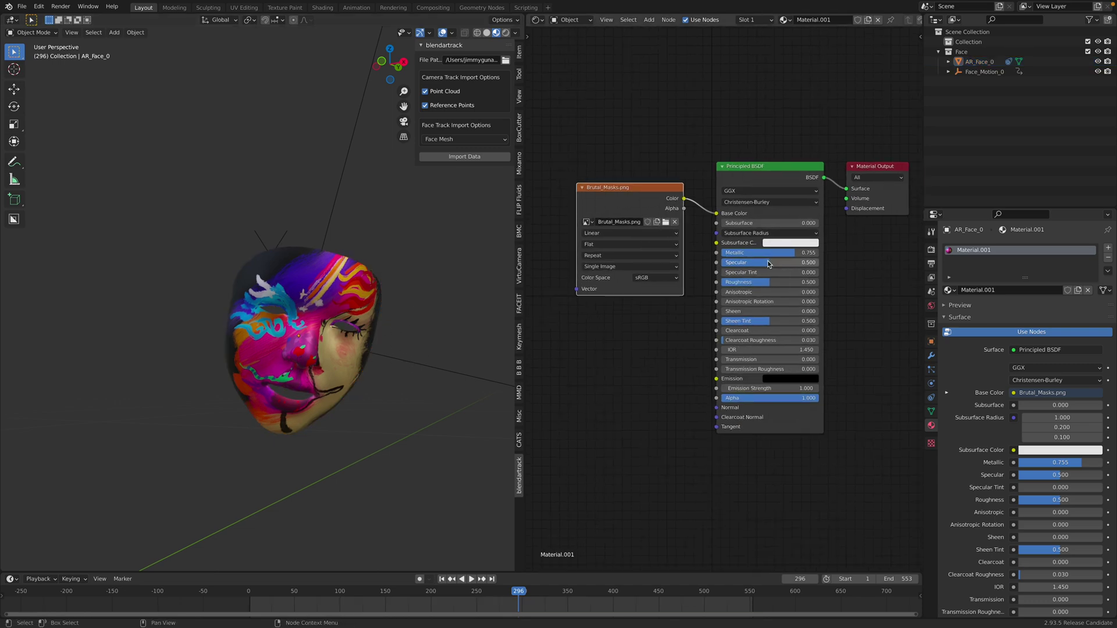
{"action": "mouse_move", "coordinate": [795, 253]}
{"action": "left_mouse_down"}
{"action": "mouse_move", "coordinate": [745, 253]}
{"action": "mouse_move", "coordinate": [759, 253]}
{"action": "mouse_move", "coordinate": [750, 282]}
{"action": "left_mouse_up"}
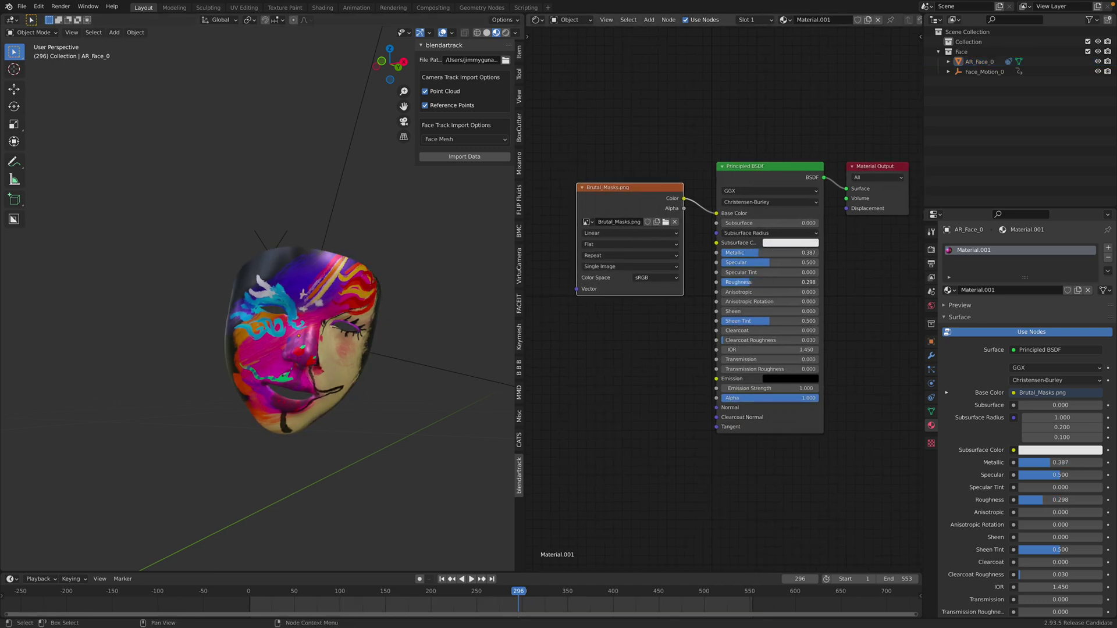
Step: Look through the material's properties for its surface settings, collapsing the MMD Material section and leaving the Settings section expanded
{"action": "scroll", "coordinate": [1115, 523], "scroll_direction": "down", "scroll_amount": 15}
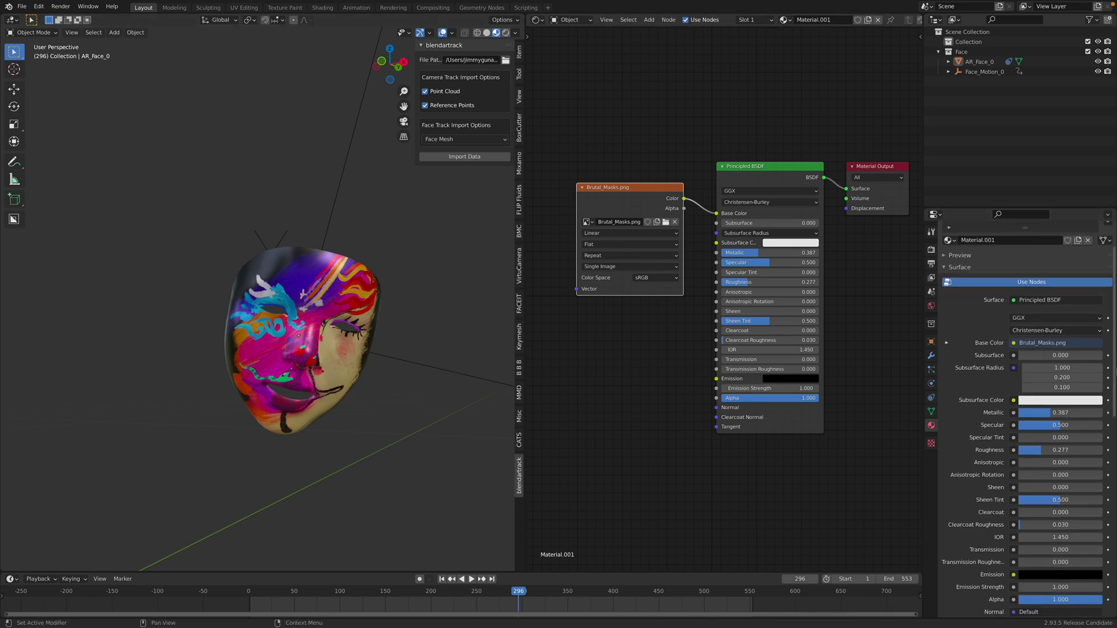
{"action": "scroll", "coordinate": [1029, 488], "scroll_direction": "down", "scroll_amount": 5}
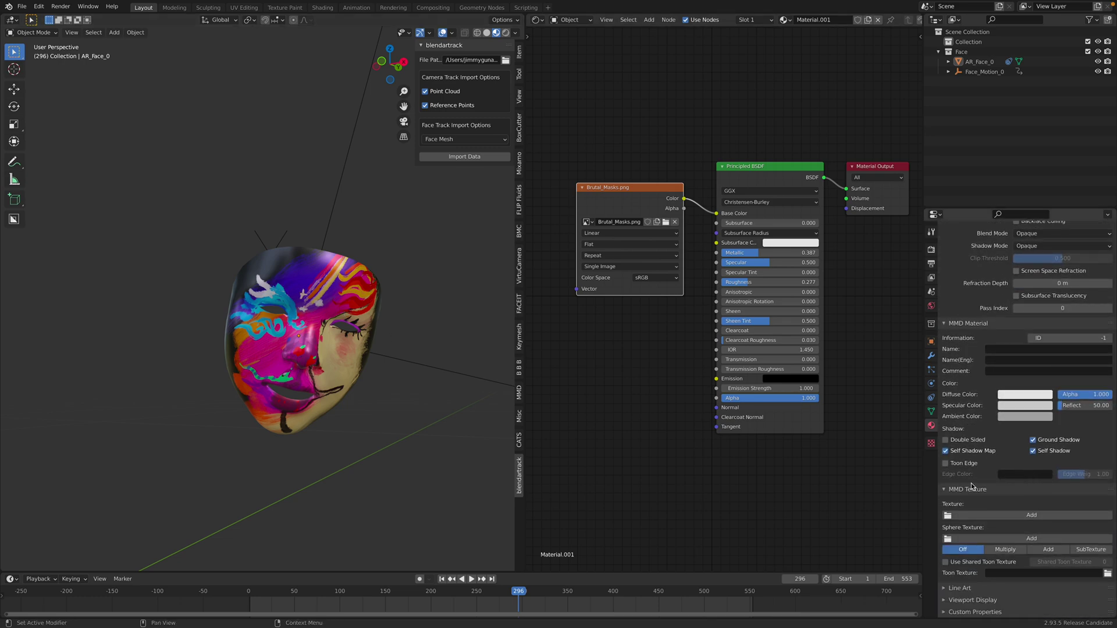
{"action": "scroll", "coordinate": [972, 487], "scroll_direction": "up", "scroll_amount": 12}
{"action": "scroll", "coordinate": [977, 357], "scroll_direction": "down", "scroll_amount": 3}
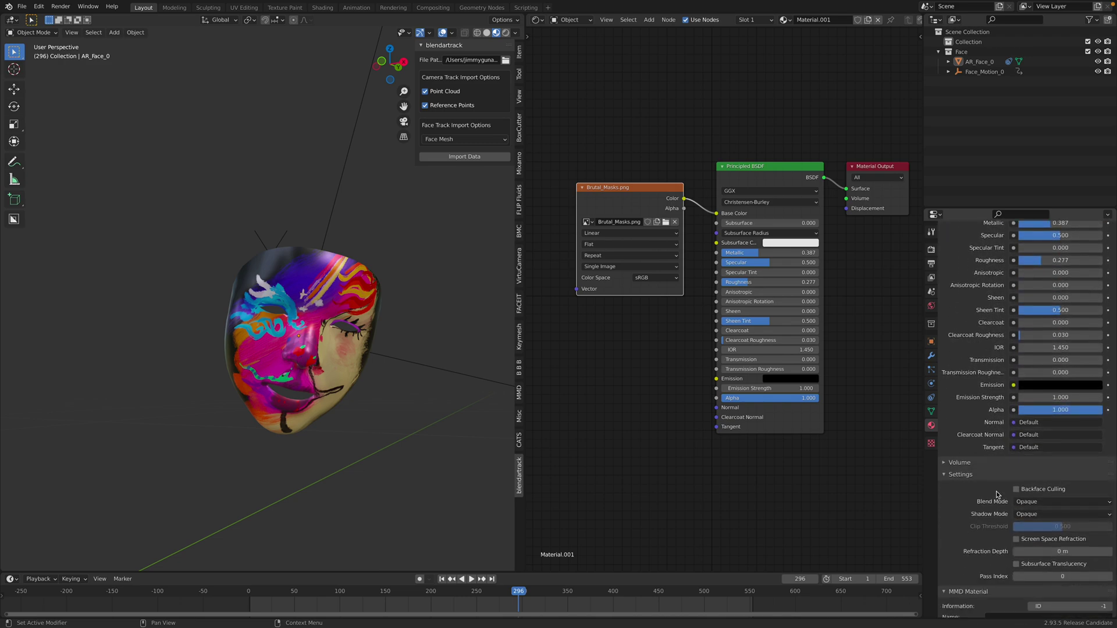
{"action": "left_click", "coordinate": [961, 475]}
{"action": "scroll", "coordinate": [966, 442], "scroll_direction": "down", "scroll_amount": 4}
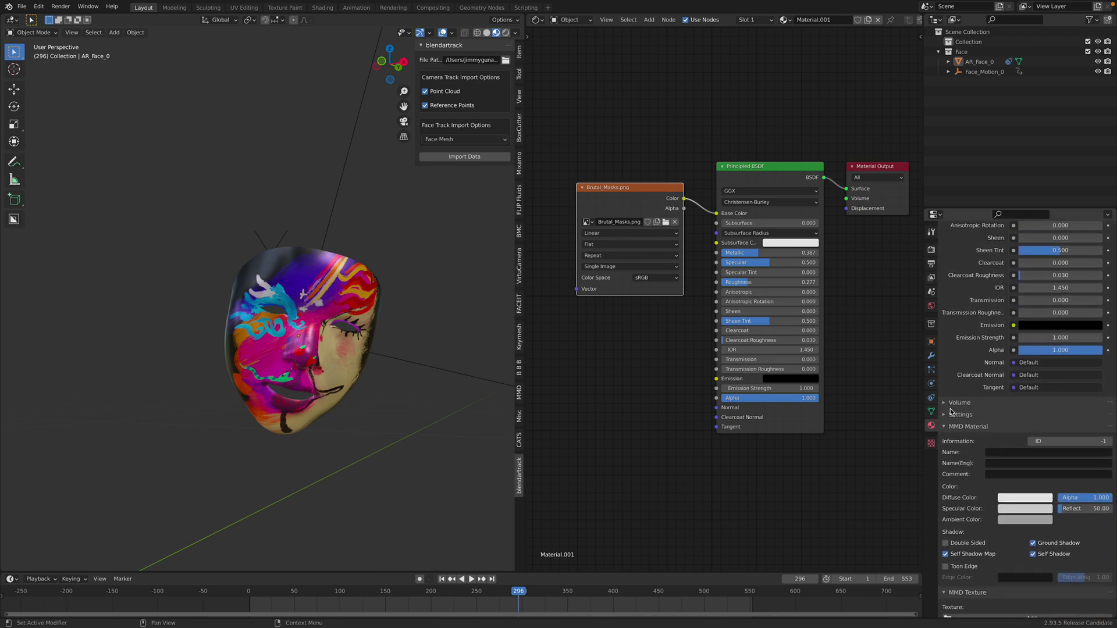
{"action": "scroll", "coordinate": [977, 477], "scroll_direction": "down", "scroll_amount": 6}
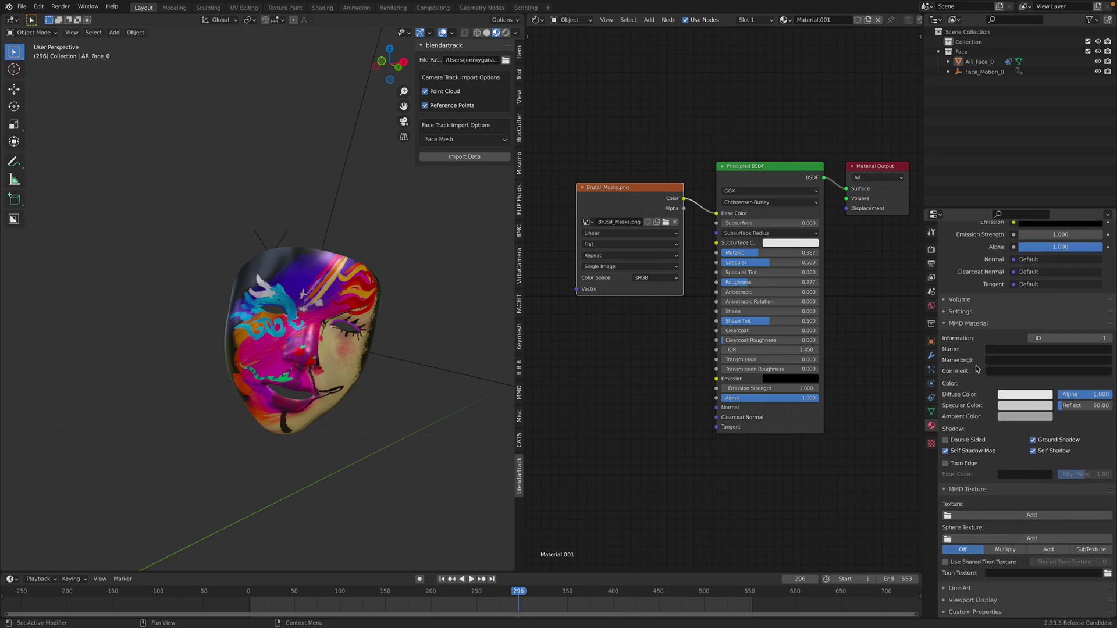
{"action": "left_click", "coordinate": [965, 324]}
{"action": "left_click", "coordinate": [962, 466]}
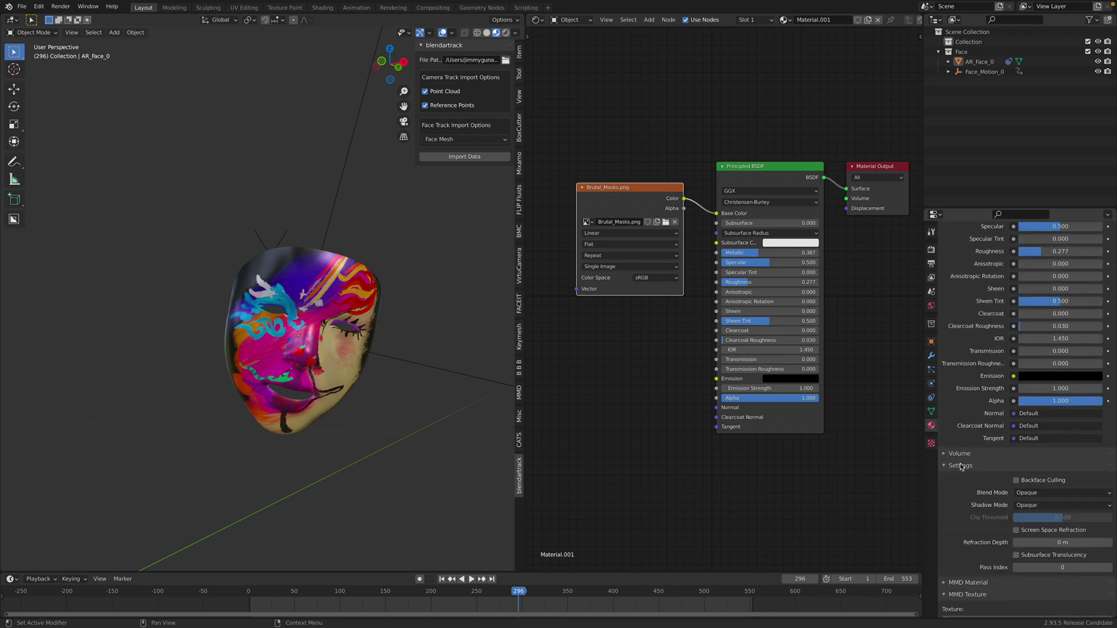
Step: Set the face material's Blend Mode to Alpha Blend and connect the Brutal_Masks.png Alpha to the Principled BSDF's Alpha
{"action": "left_click", "coordinate": [1043, 494]}
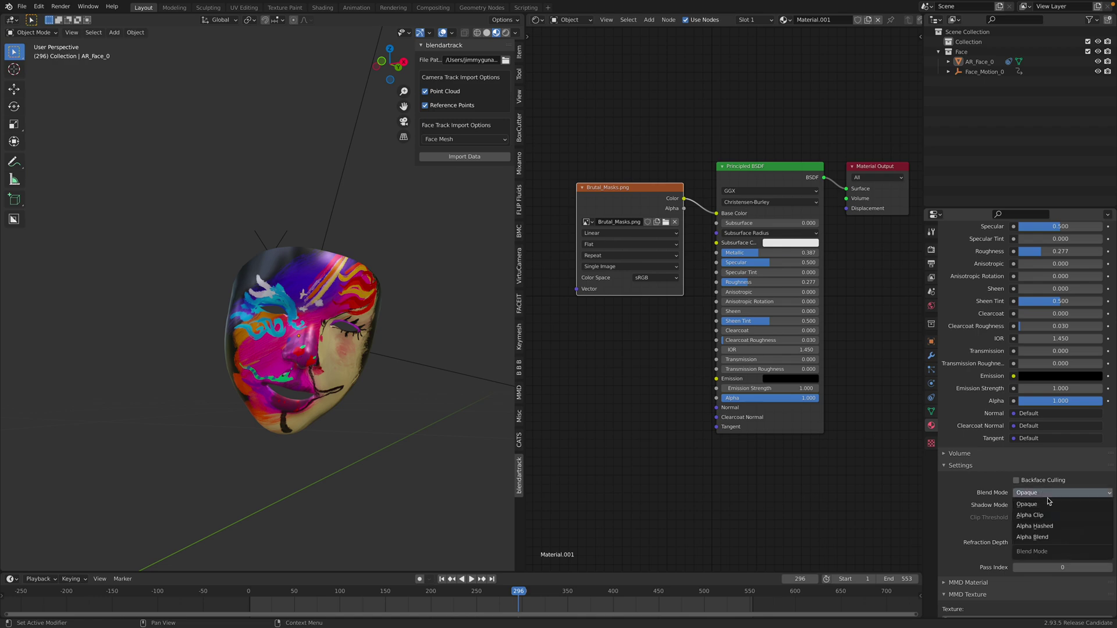
{"action": "left_click", "coordinate": [1051, 538]}
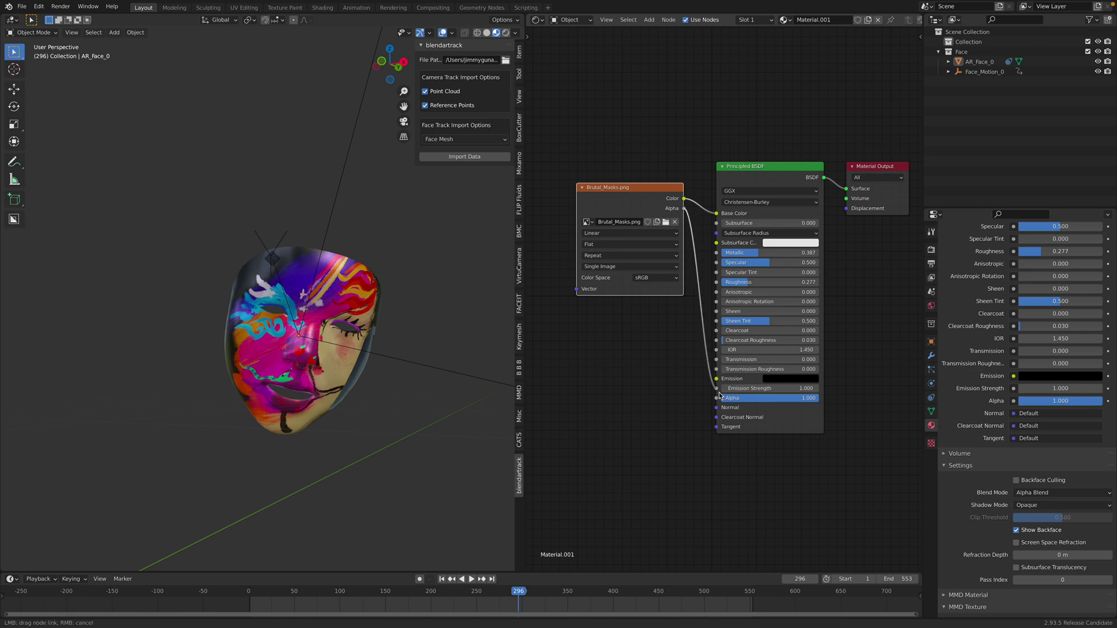
{"action": "left_click_drag", "start_coordinate": [720, 402], "coordinate": [718, 398]}
Step: Play the face animation to check the transparent mask texture and stop at frame 431
{"action": "key", "text": "space"}
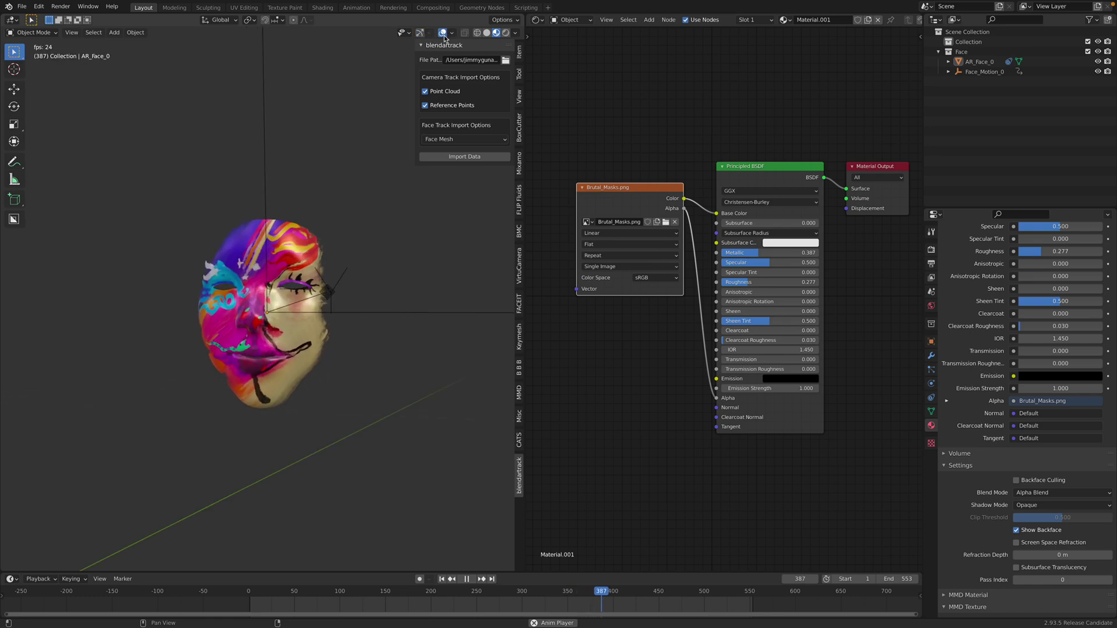
{"action": "left_click", "coordinate": [420, 33]}
{"action": "left_click", "coordinate": [360, 314]}
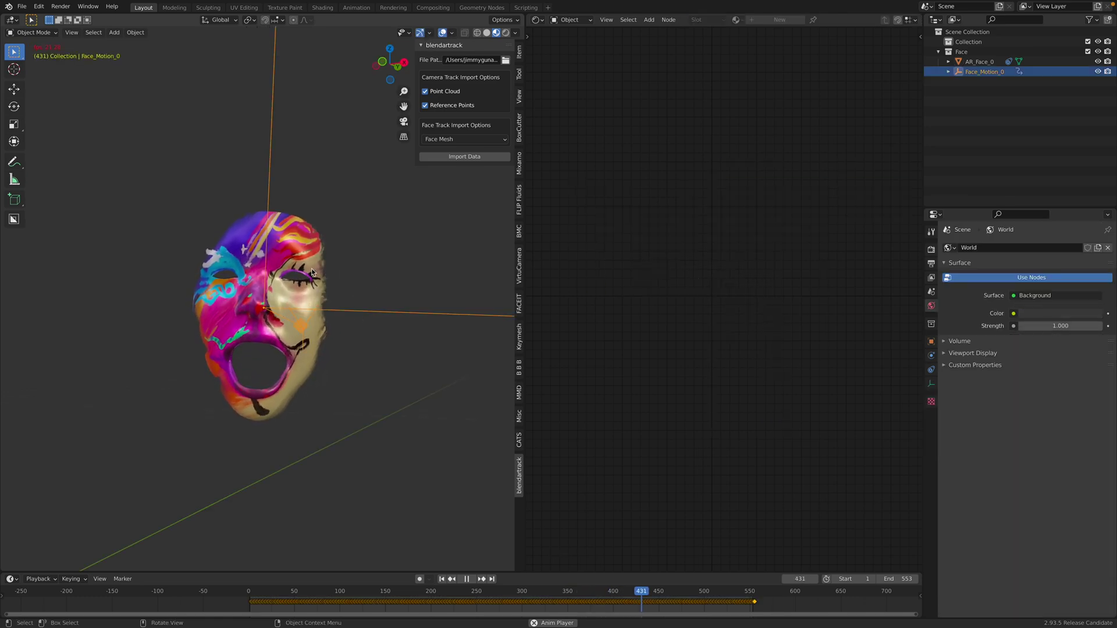
{"action": "key", "text": "space"}
Step: Look through the face mesh's modifier, shape key, particle, physics and constraint properties to find what drives its motion
{"action": "left_click", "coordinate": [305, 243]}
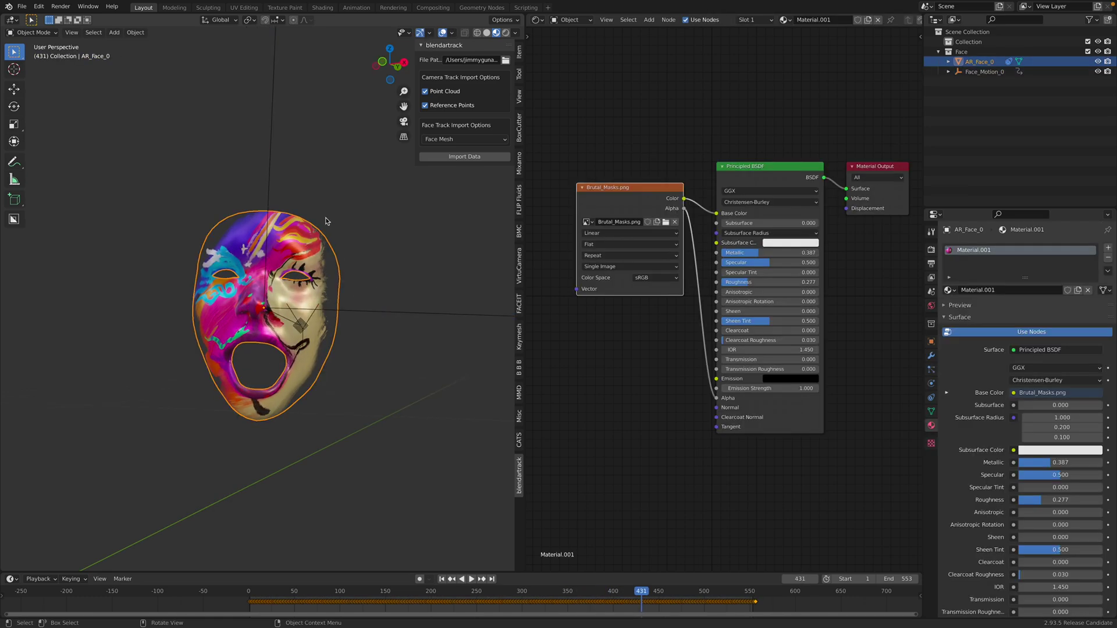
{"action": "left_click", "coordinate": [931, 355]}
{"action": "left_click_drag", "start_coordinate": [469, 603], "coordinate": [456, 602]}
{"action": "left_click", "coordinate": [932, 410]}
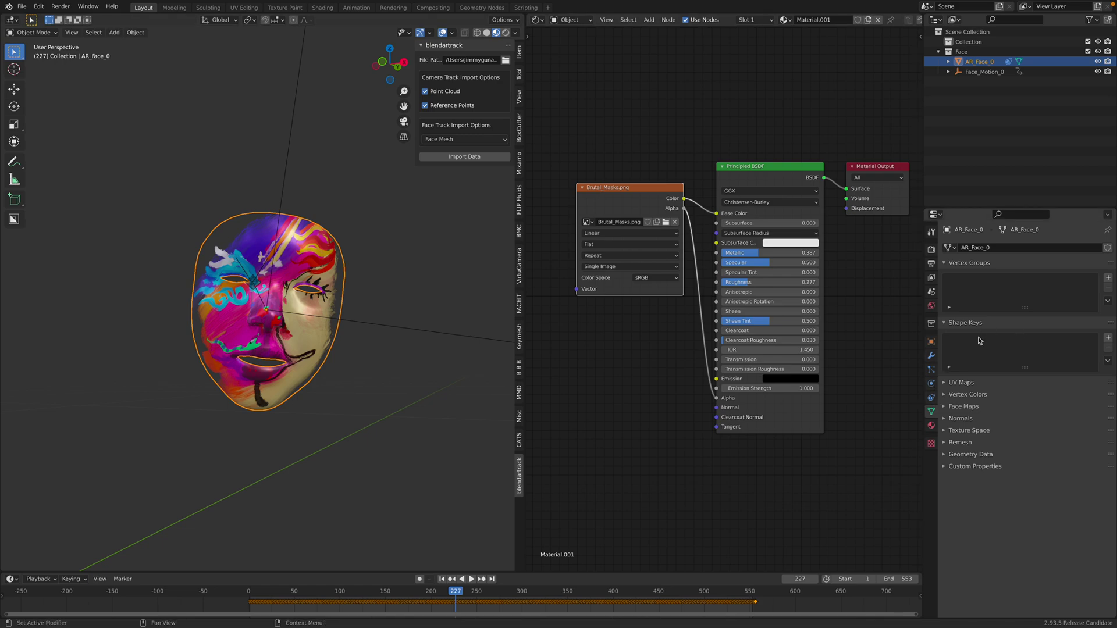
{"action": "left_click", "coordinate": [933, 355]}
{"action": "left_click", "coordinate": [932, 369]}
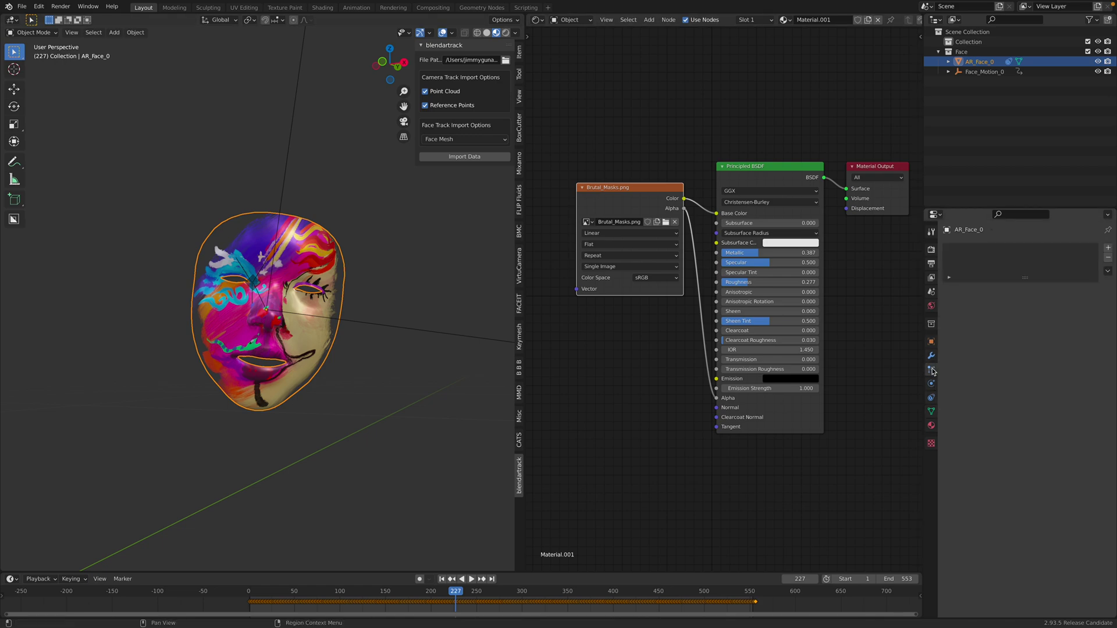
{"action": "left_click", "coordinate": [934, 382]}
{"action": "left_click", "coordinate": [973, 72]}
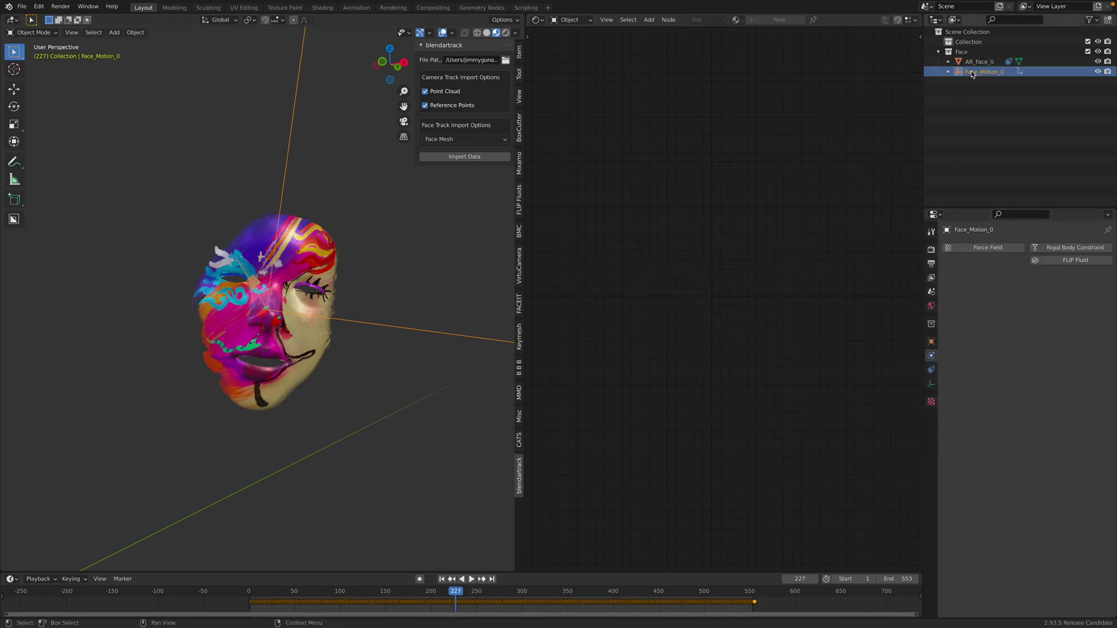
{"action": "left_click", "coordinate": [978, 61]}
{"action": "left_click", "coordinate": [931, 356]}
{"action": "scroll", "coordinate": [935, 371], "scroll_direction": "down", "scroll_amount": 3, "text": "ctrl"}
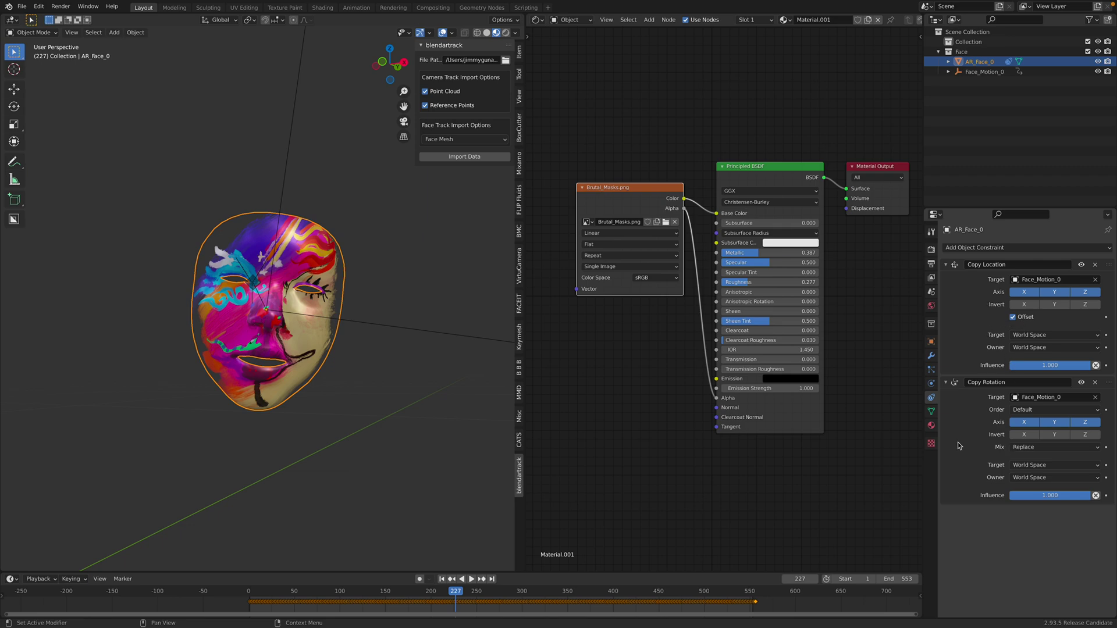
Step: Play and scrub the animation to frame 243 to check how the face mesh follows the Face_Motion_0 empty
{"action": "key", "text": "space"}
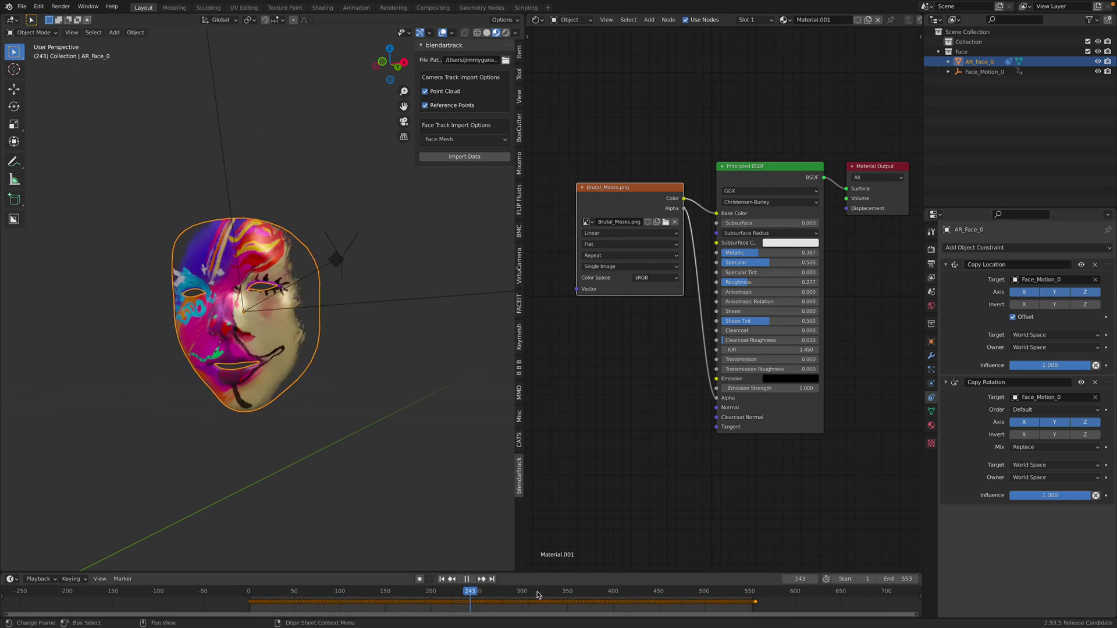
{"action": "left_click_drag", "start_coordinate": [427, 592], "coordinate": [406, 578]}
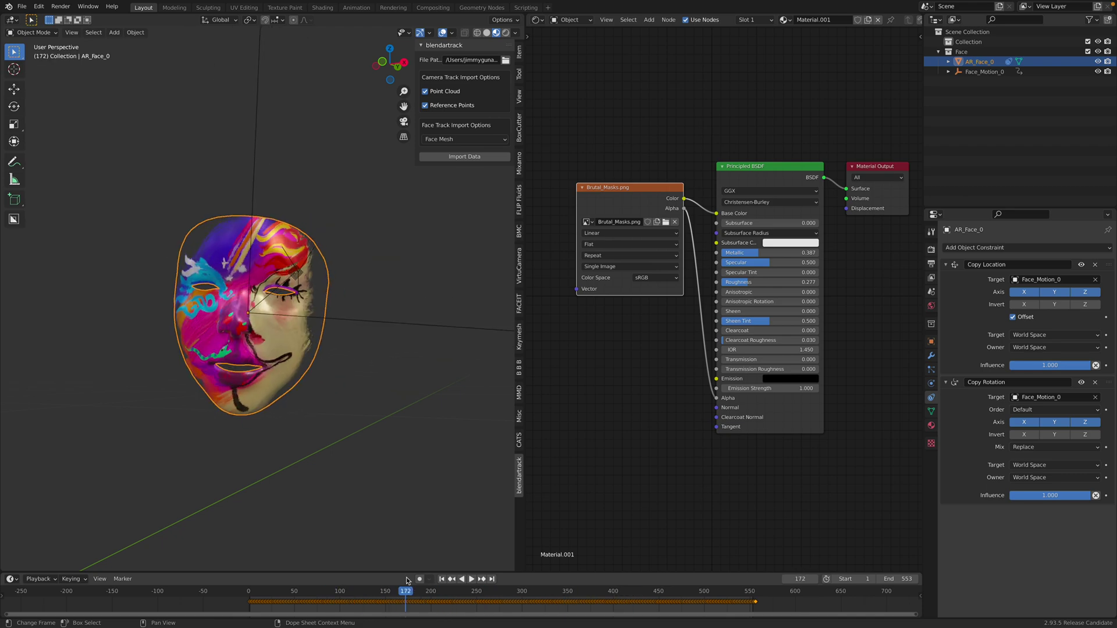
{"action": "left_click", "coordinate": [353, 320]}
{"action": "left_click_drag", "start_coordinate": [439, 595], "coordinate": [471, 585]}
{"action": "left_click", "coordinate": [344, 350]}
{"action": "left_click", "coordinate": [358, 311]}
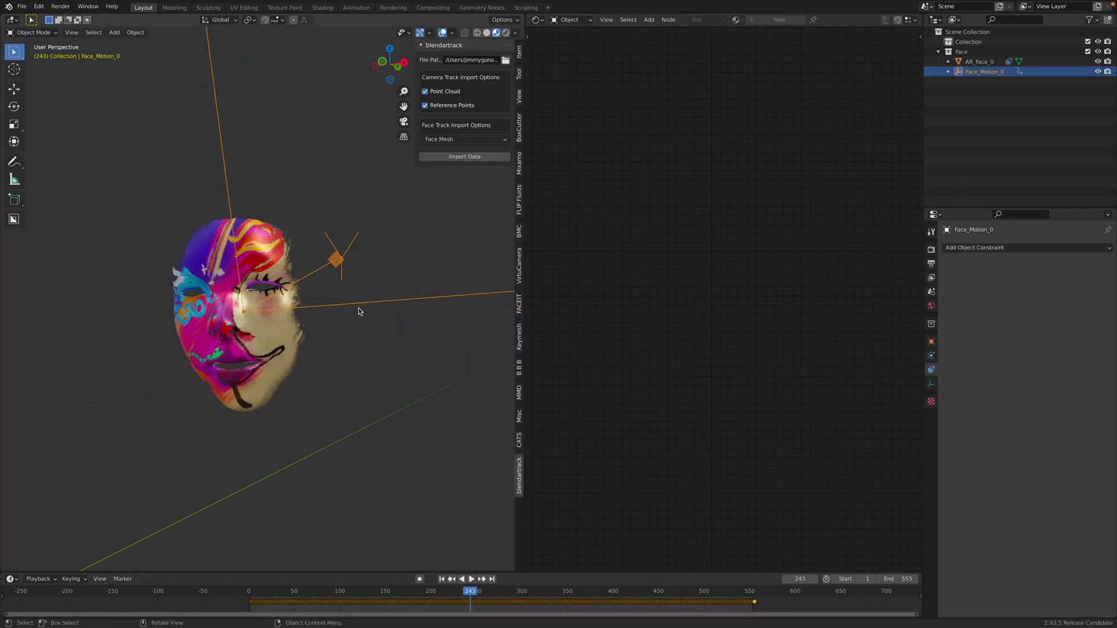
Step: Clear the parent of the AR_Face_0 mesh
{"action": "left_click", "coordinate": [285, 249]}
{"action": "right_click", "coordinate": [285, 249]}
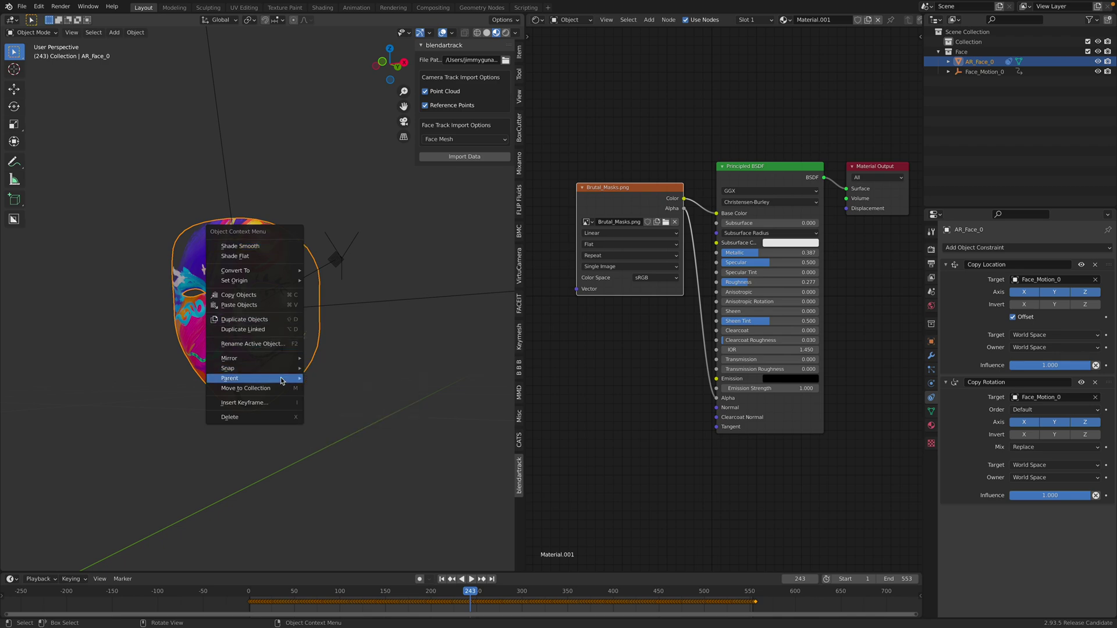
{"action": "mouse_move", "coordinate": [283, 380]}
{"action": "left_click", "coordinate": [375, 549]}
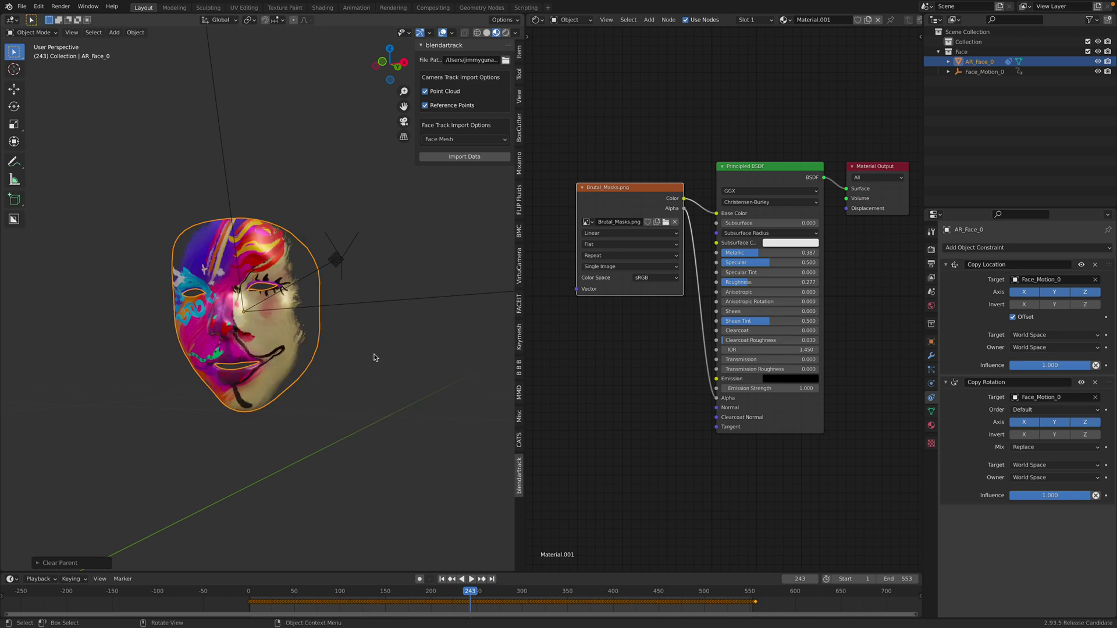
Step: Delete the Face_Motion_0 empty from the scene
{"action": "left_click", "coordinate": [378, 301]}
{"action": "key", "text": "x"}
{"action": "left_click", "coordinate": [379, 301]}
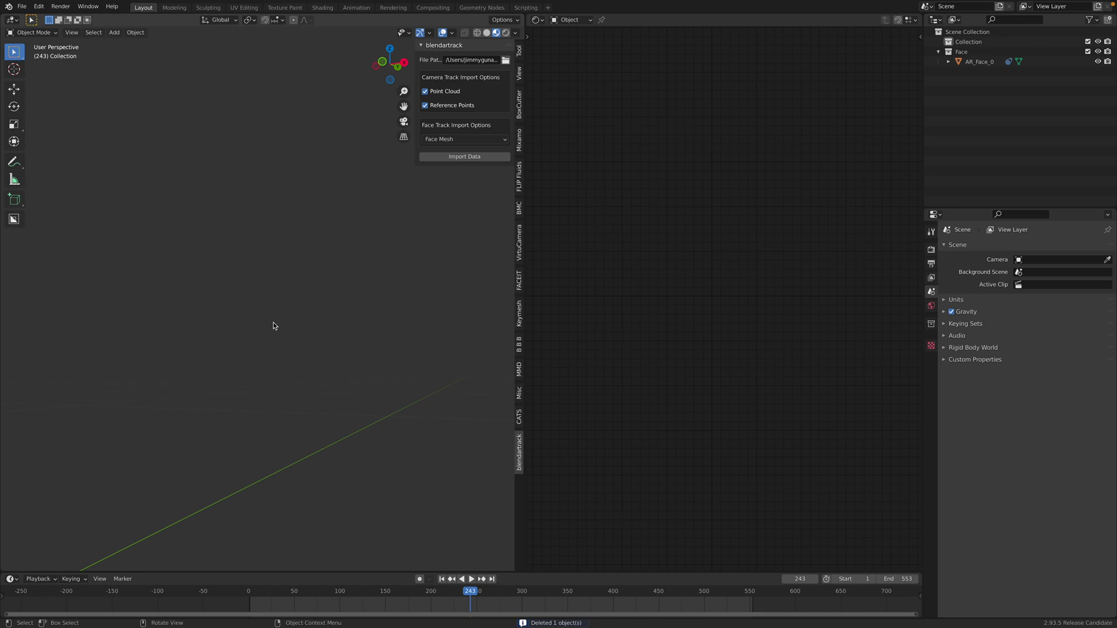
Step: Play and scrub the animation from several angles to examine the facial expressions without the head motion
{"action": "scroll", "coordinate": [361, 437], "scroll_direction": "down", "scroll_amount": 7}
{"action": "mouse_move", "coordinate": [327, 385]}
{"action": "middle_mouse_down"}
{"action": "mouse_move", "coordinate": [288, 377]}
{"action": "mouse_move", "coordinate": [407, 349]}
{"action": "mouse_move", "coordinate": [397, 359]}
{"action": "middle_mouse_up"}
{"action": "scroll", "coordinate": [288, 376], "scroll_direction": "up", "scroll_amount": 4}
{"action": "key", "text": "space"}
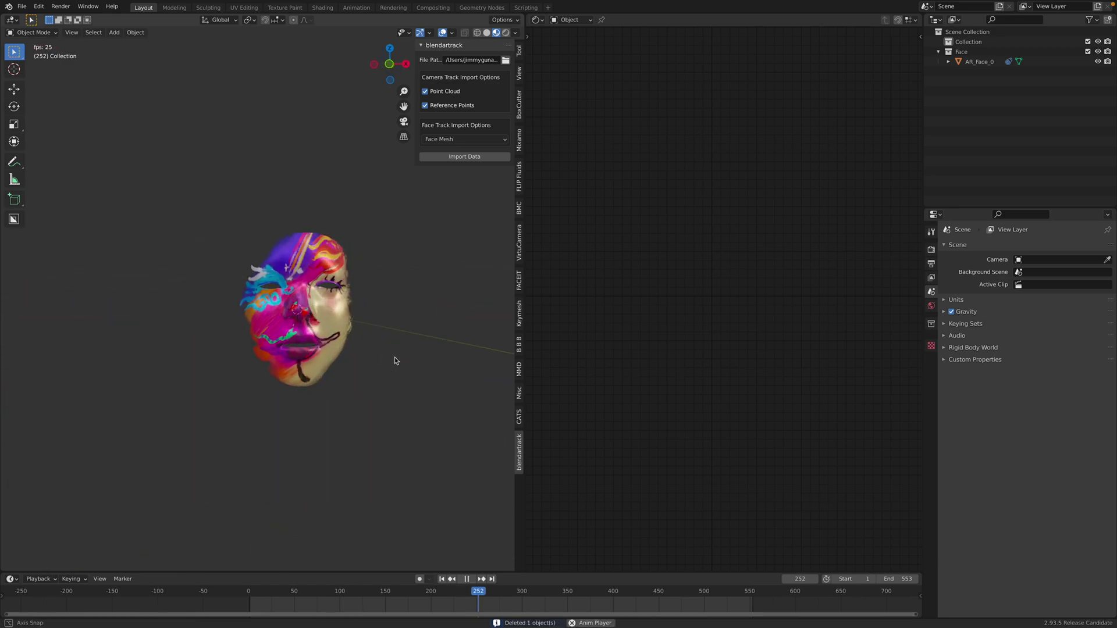
{"action": "left_click_drag", "start_coordinate": [252, 598], "coordinate": [339, 585]}
{"action": "left_click", "coordinate": [340, 594]}
{"action": "middle_click_drag", "start_coordinate": [370, 349], "coordinate": [396, 344], "text": "ctrl"}
{"action": "middle_click_drag", "start_coordinate": [396, 343], "coordinate": [357, 344]}
{"action": "key", "text": "space"}
{"action": "left_click_drag", "start_coordinate": [400, 604], "coordinate": [465, 591]}
{"action": "scroll", "coordinate": [381, 360], "scroll_direction": "up", "scroll_amount": 2}
{"action": "scroll", "coordinate": [381, 362], "scroll_direction": "up", "scroll_amount": 2}
{"action": "middle_click_drag", "start_coordinate": [381, 362], "coordinate": [437, 361]}
{"action": "left_click_drag", "start_coordinate": [489, 592], "coordinate": [439, 593]}
{"action": "scroll", "coordinate": [339, 397], "scroll_direction": "down", "scroll_amount": 4}
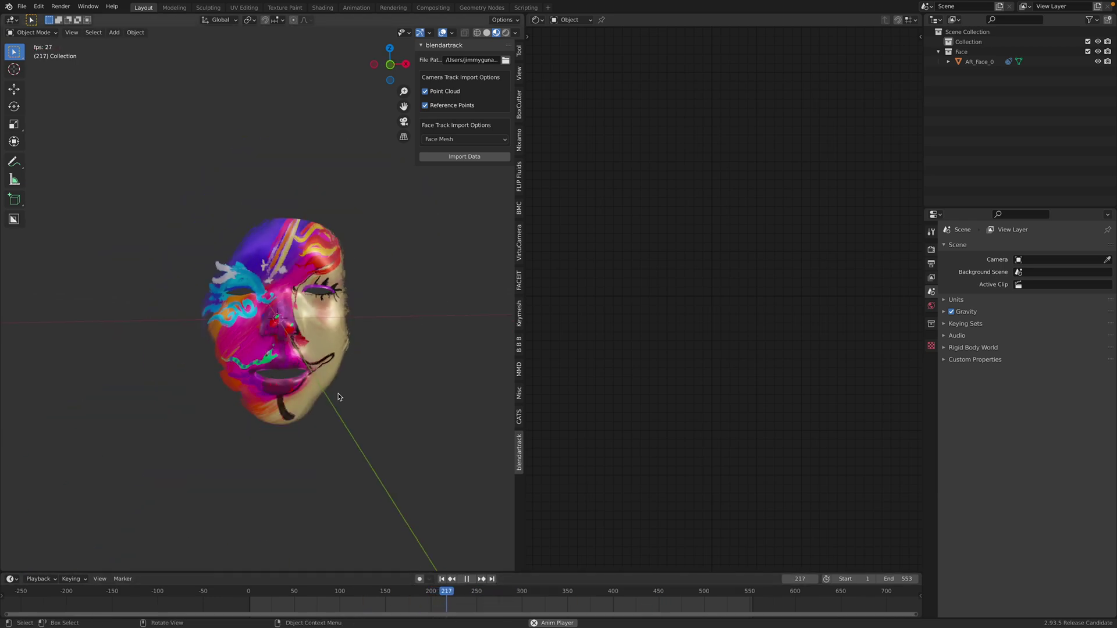
Step: Save the scene as a new file named testface1.blend in the Desktop folder
{"action": "left_click", "coordinate": [22, 6]}
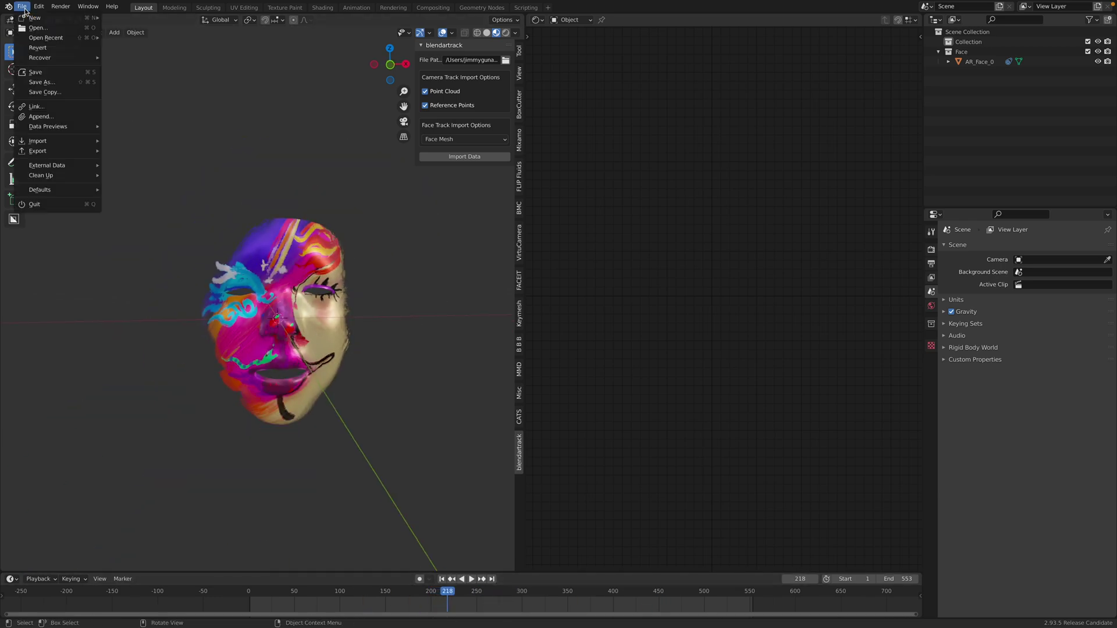
{"action": "left_click", "coordinate": [42, 82]}
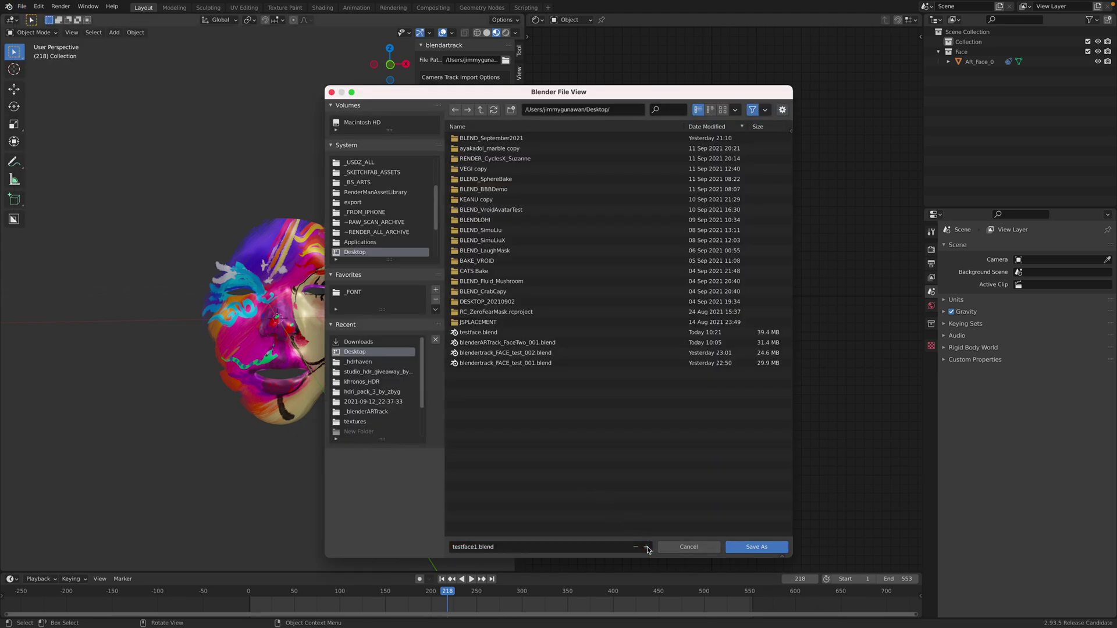
{"action": "left_click", "coordinate": [756, 546]}
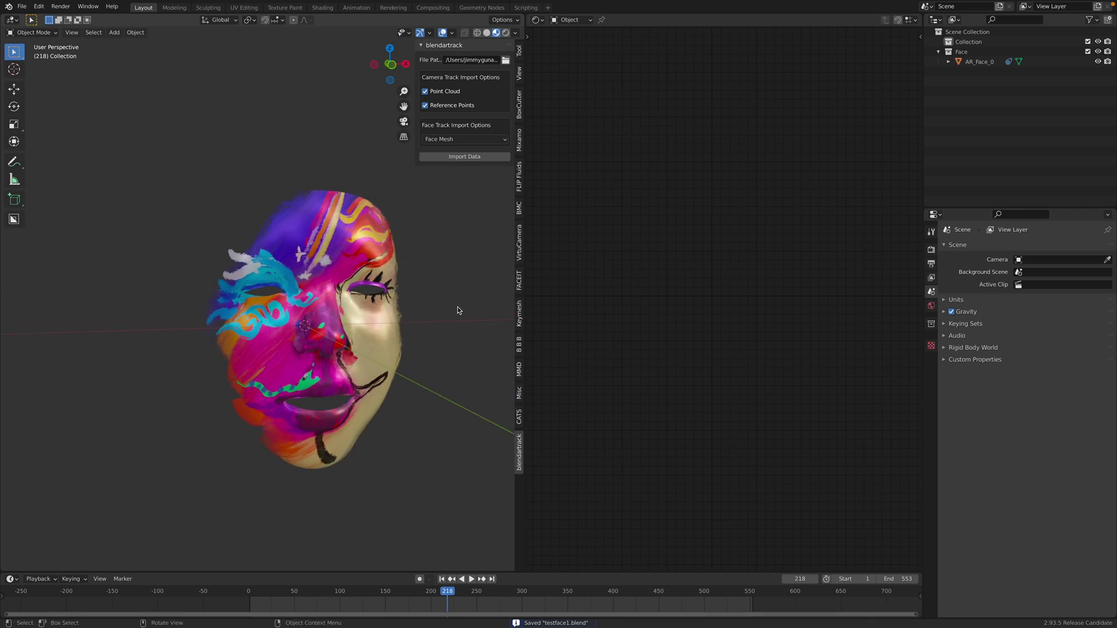
Step: Switch to the other Blender window with the geometry nodes face, play its animation and stop at frame 102
{"action": "key", "text": "ctrl+Up"}
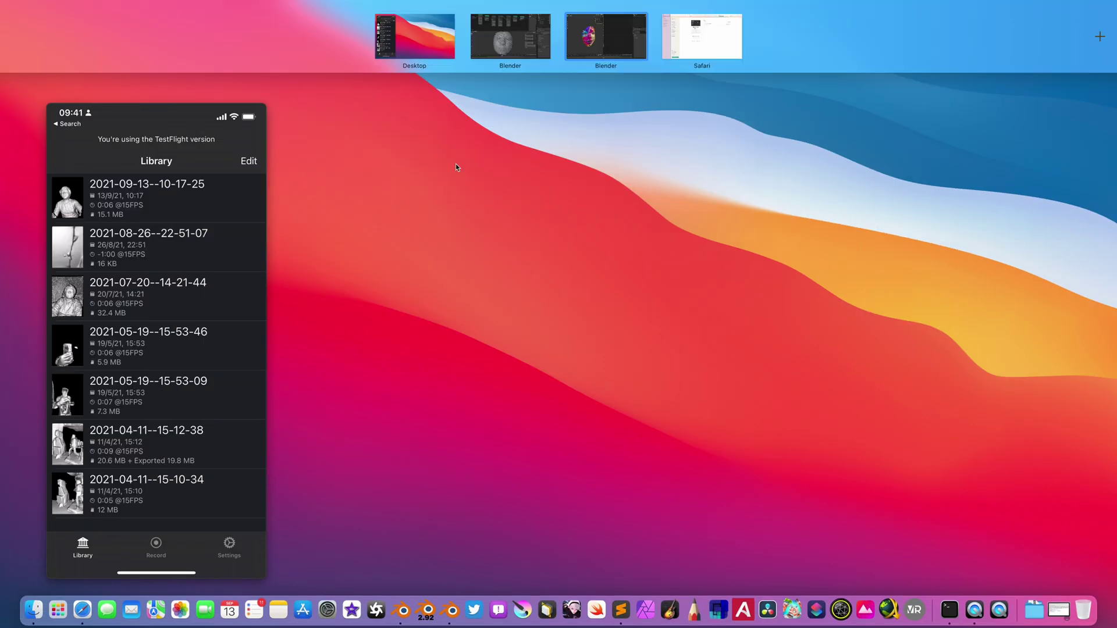
{"action": "left_click", "coordinate": [526, 51]}
{"action": "left_click", "coordinate": [527, 52]}
{"action": "middle_click_drag", "start_coordinate": [506, 309], "coordinate": [493, 344]}
{"action": "key", "text": "space"}
{"action": "left_click", "coordinate": [518, 597]}
{"action": "left_click_drag", "start_coordinate": [518, 597], "coordinate": [329, 560]}
{"action": "key", "text": "space"}
{"action": "middle_click_drag", "start_coordinate": [407, 442], "coordinate": [460, 373]}
Step: Delete the Attribute Randomize node that targets radius from the AR_Face_0 geometry node tree
{"action": "middle_click_drag", "start_coordinate": [471, 94], "coordinate": [481, 105]}
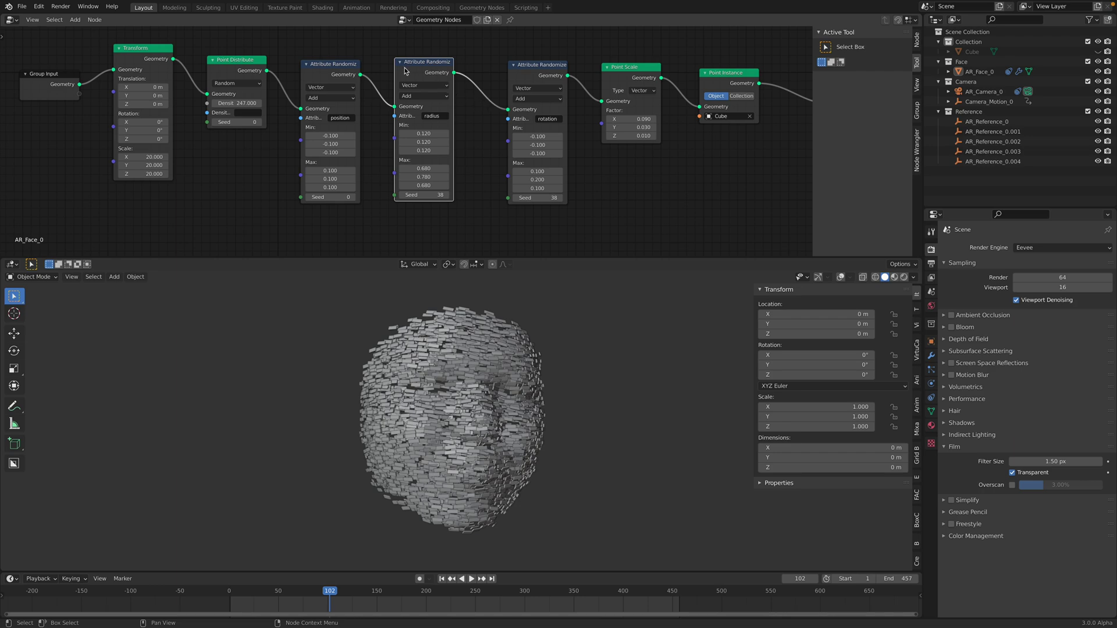
{"action": "scroll", "coordinate": [405, 71], "scroll_direction": "down", "scroll_amount": 2}
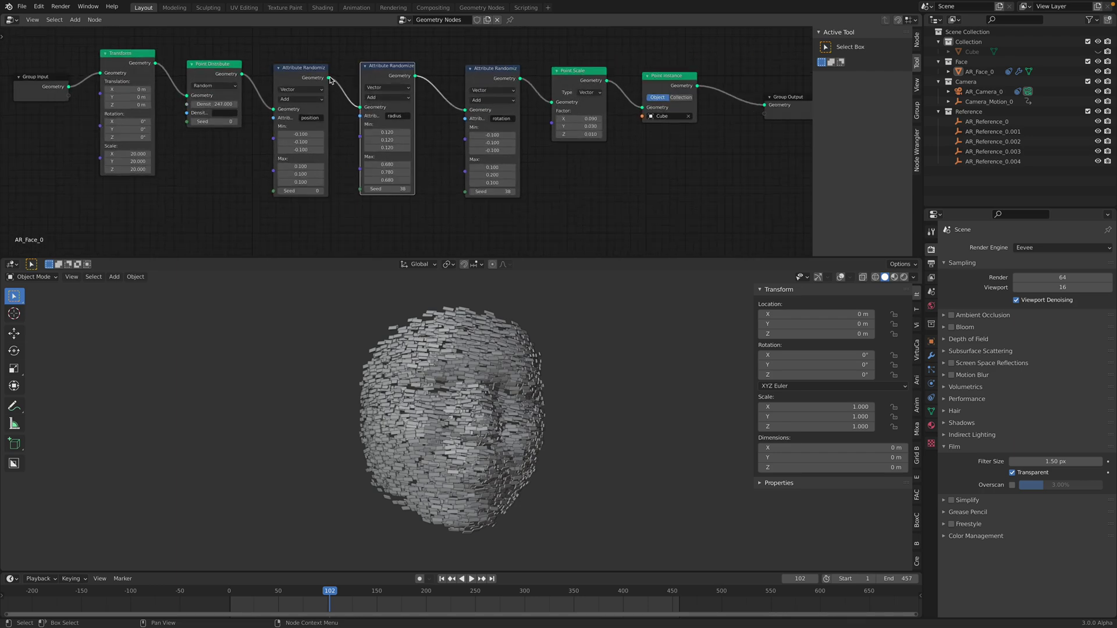
{"action": "key", "text": "x"}
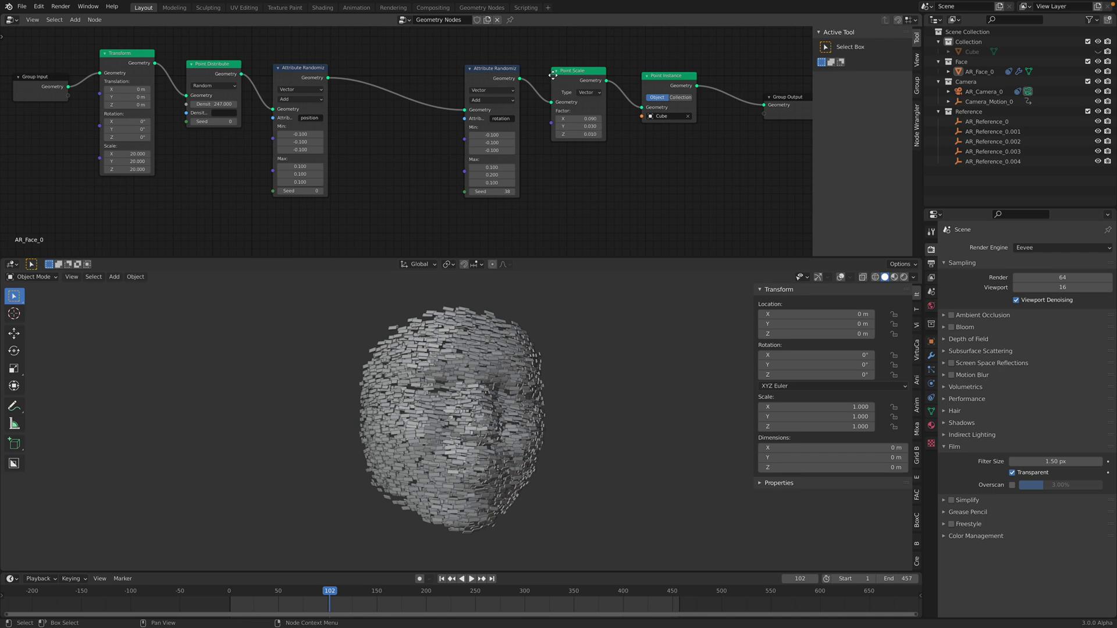
Step: Rearrange the remaining nodes, moving the rotation Attribute Randomize node beside the position one and leaving a gap before Point Scale
{"action": "middle_click_drag", "start_coordinate": [500, 73], "coordinate": [457, 75]}
{"action": "left_click_drag", "start_coordinate": [439, 74], "coordinate": [401, 65]}
{"action": "left_click_drag", "start_coordinate": [524, 74], "coordinate": [496, 70]}
{"action": "scroll", "coordinate": [505, 128], "scroll_direction": "up", "scroll_amount": 2}
{"action": "mouse_move", "coordinate": [529, 119]}
{"action": "left_mouse_down"}
{"action": "mouse_move", "coordinate": [550, 128]}
{"action": "mouse_move", "coordinate": [523, 128]}
{"action": "mouse_move", "coordinate": [534, 128]}
{"action": "left_mouse_up"}
{"action": "left_click_drag", "start_coordinate": [439, 50], "coordinate": [374, 57]}
{"action": "middle_click_drag", "start_coordinate": [447, 76], "coordinate": [462, 93]}
{"action": "left_click_drag", "start_coordinate": [541, 82], "coordinate": [554, 87]}
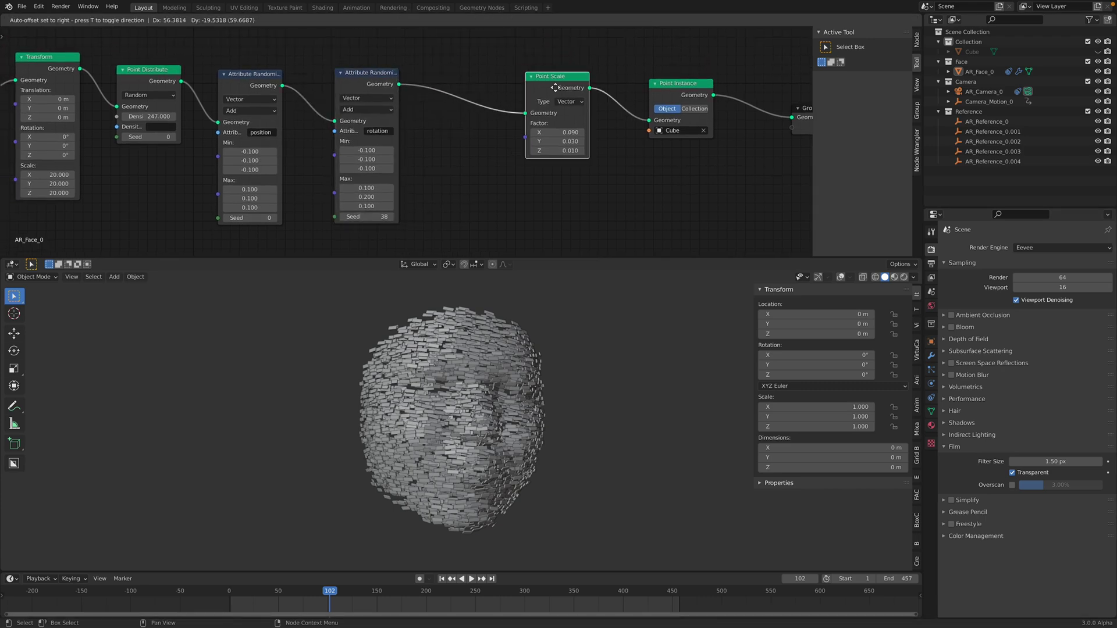
Step: Duplicate the rotation Attribute Randomize node before Point Scale, targeting radius with Min 0.200 on all axes and Max 13.900, 4.200, 0.500
{"action": "key", "text": "shift+d"}
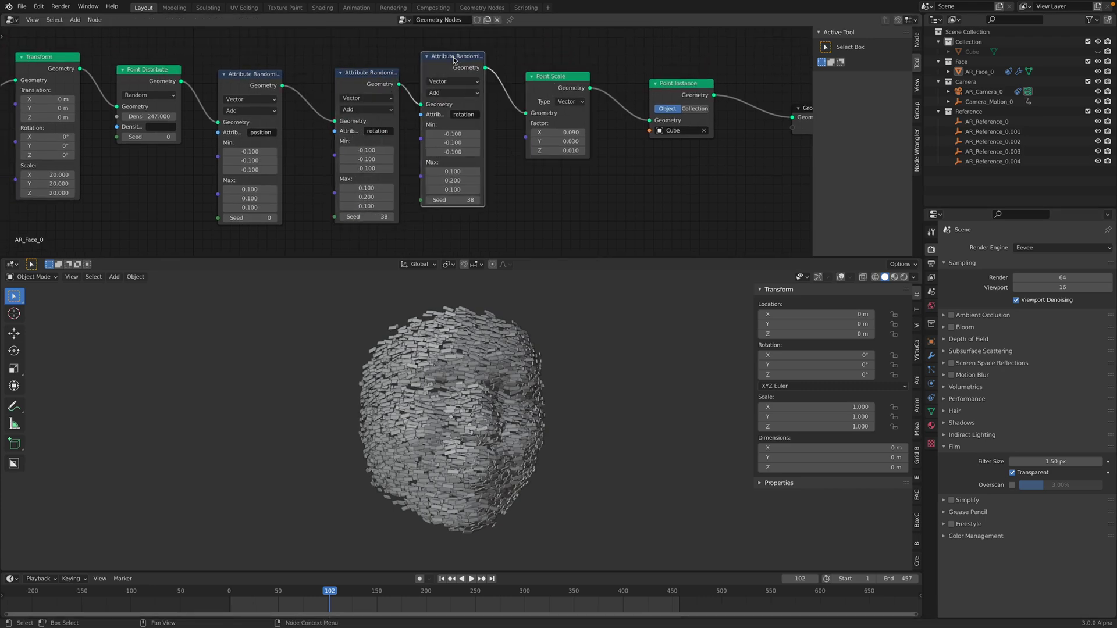
{"action": "left_click", "coordinate": [468, 59]}
{"action": "left_click", "coordinate": [474, 115]}
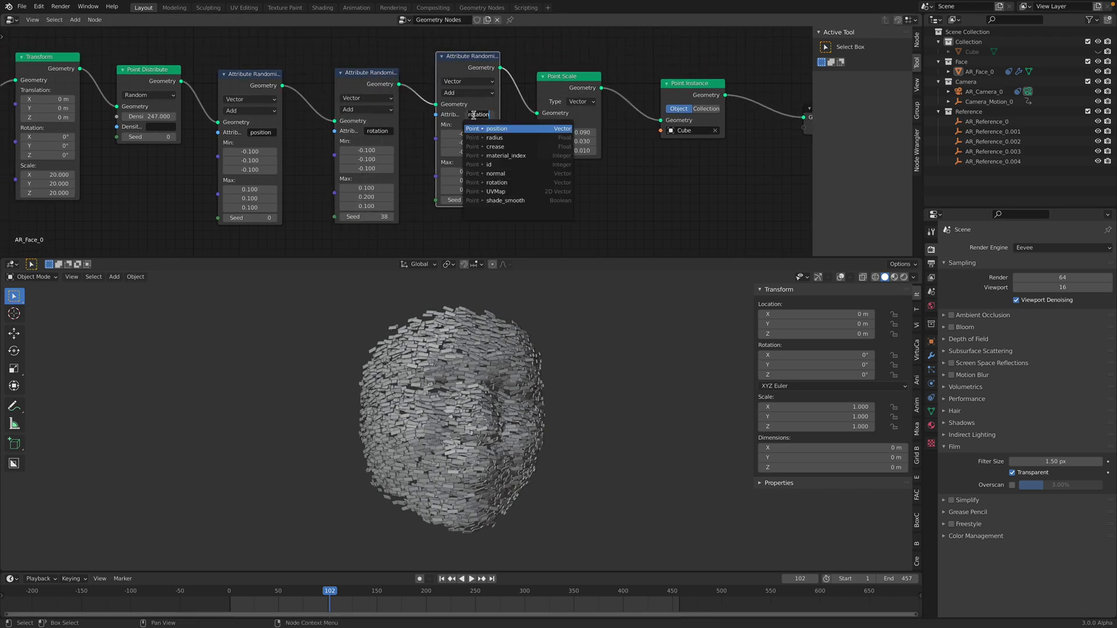
{"action": "left_click", "coordinate": [502, 138]}
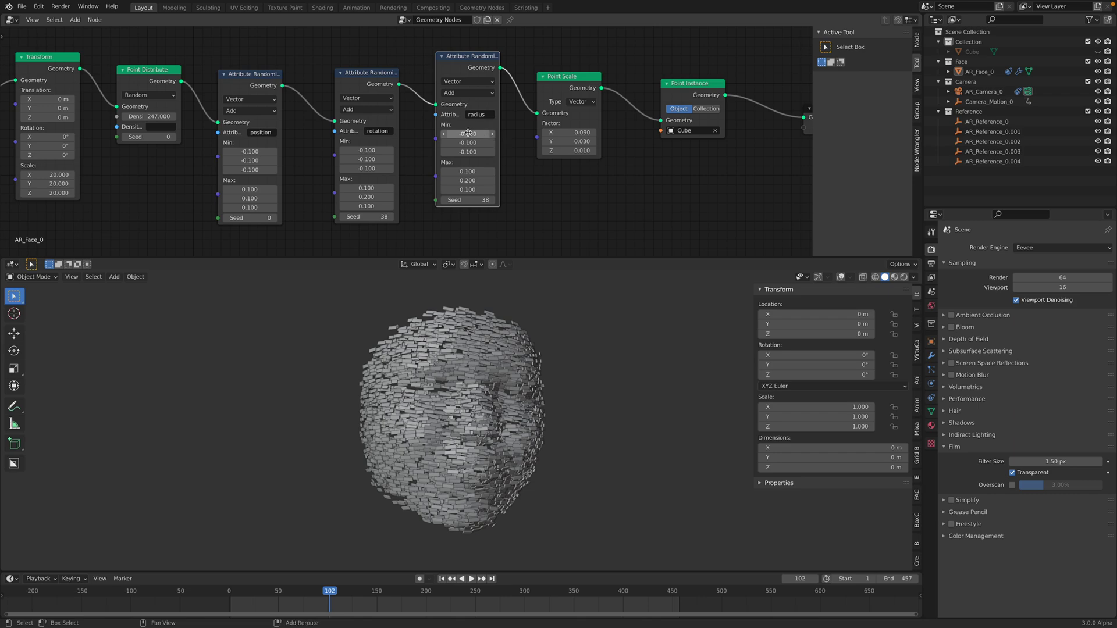
{"action": "left_click_drag", "start_coordinate": [468, 134], "coordinate": [468, 152]}
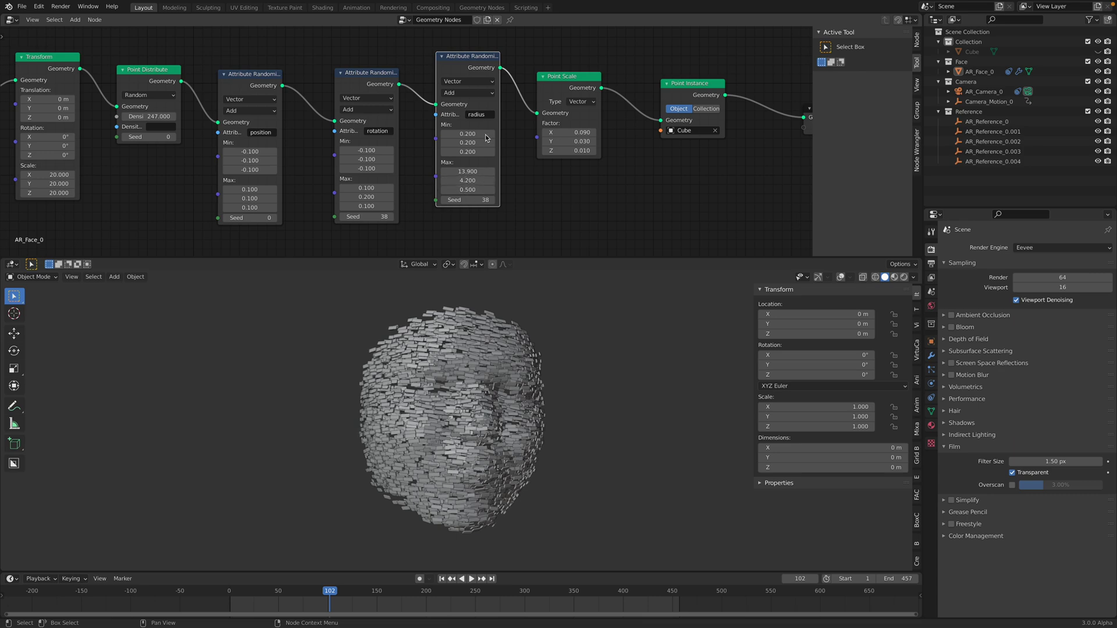
Step: Set the duplicated Attribute Randomize node's operation to Replace/Create and its attribute to scale
{"action": "left_click", "coordinate": [480, 92]}
{"action": "left_click", "coordinate": [466, 95]}
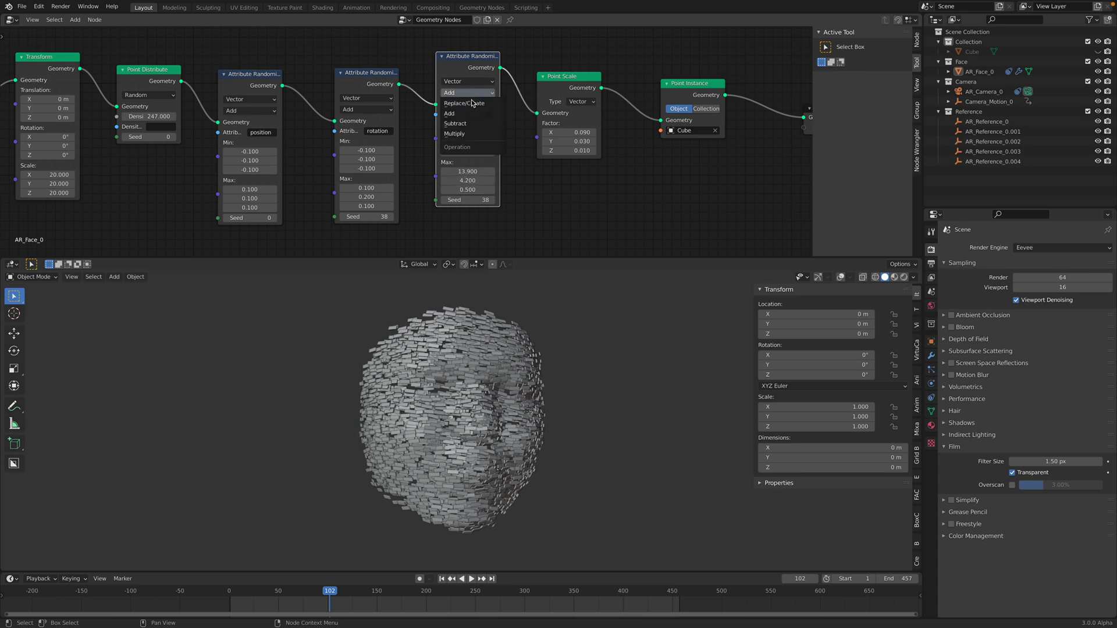
{"action": "left_click", "coordinate": [479, 116]}
{"action": "type", "text": "sca"}
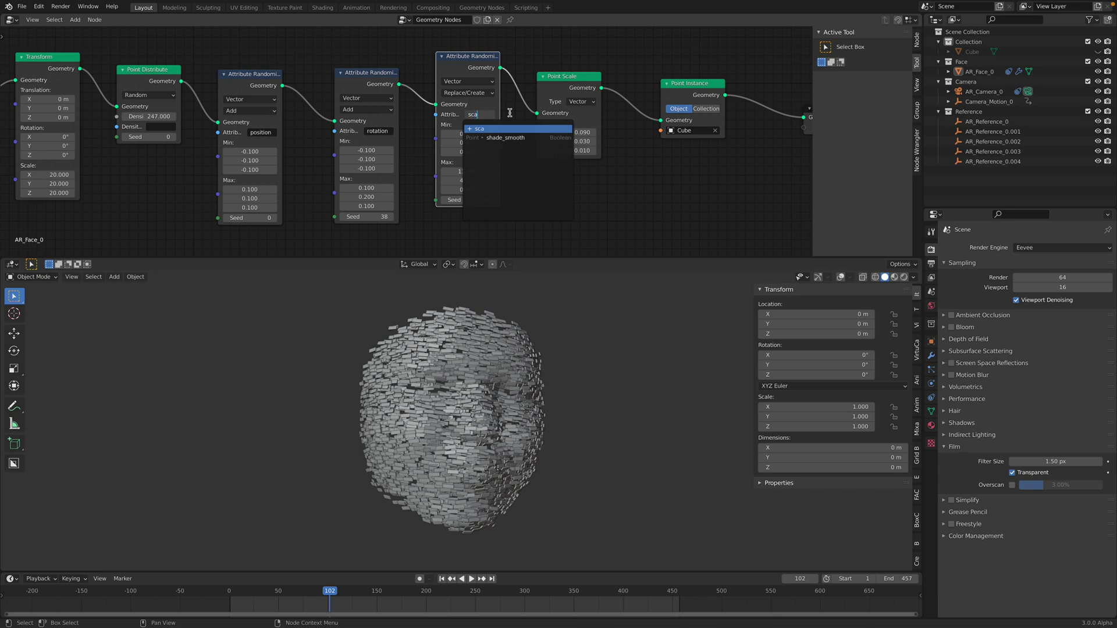
{"action": "type", "text": "le"}
{"action": "key", "text": "Return"}
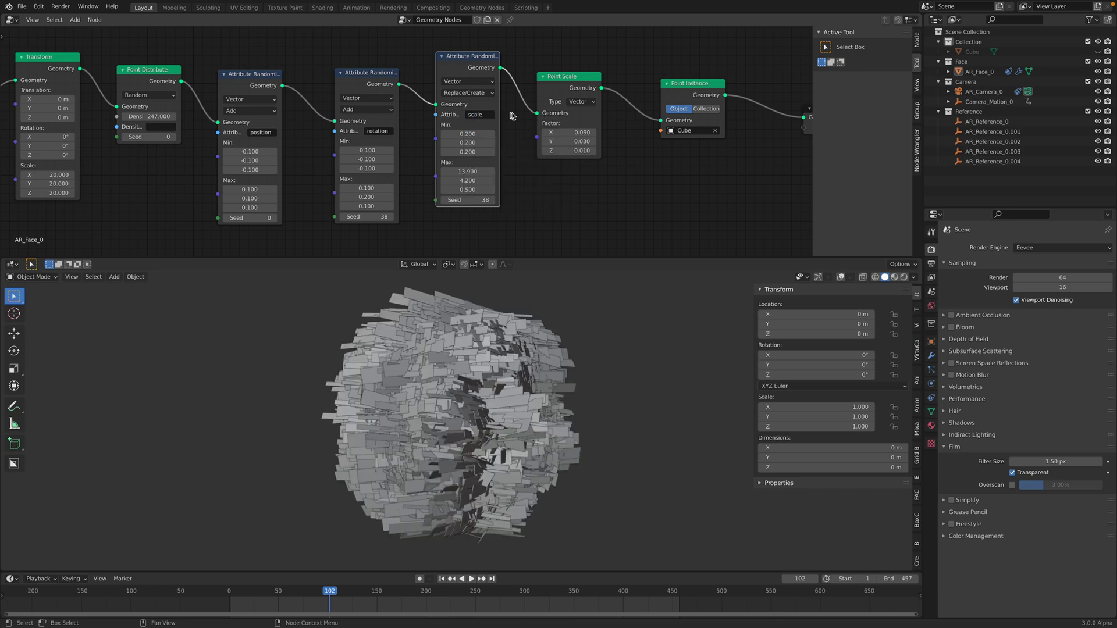
Step: Set the scale Attribute Randomize node's Min to 0.260 and Max to 2.140 on all axes
{"action": "key", "text": "Escape"}
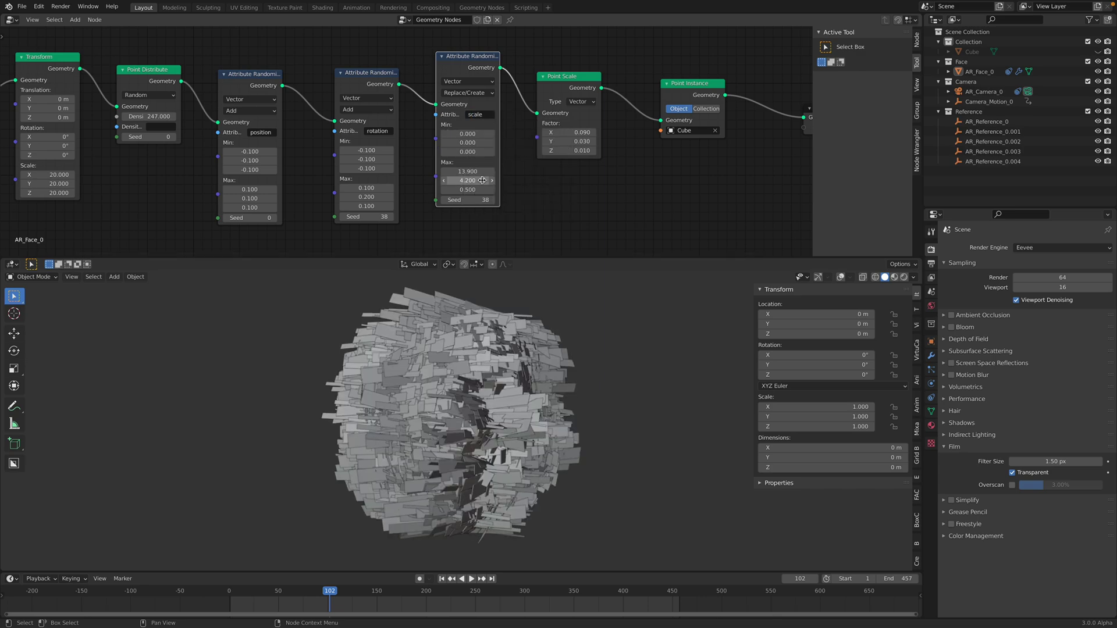
{"action": "type", "text": "1"}
{"action": "key", "text": "Return"}
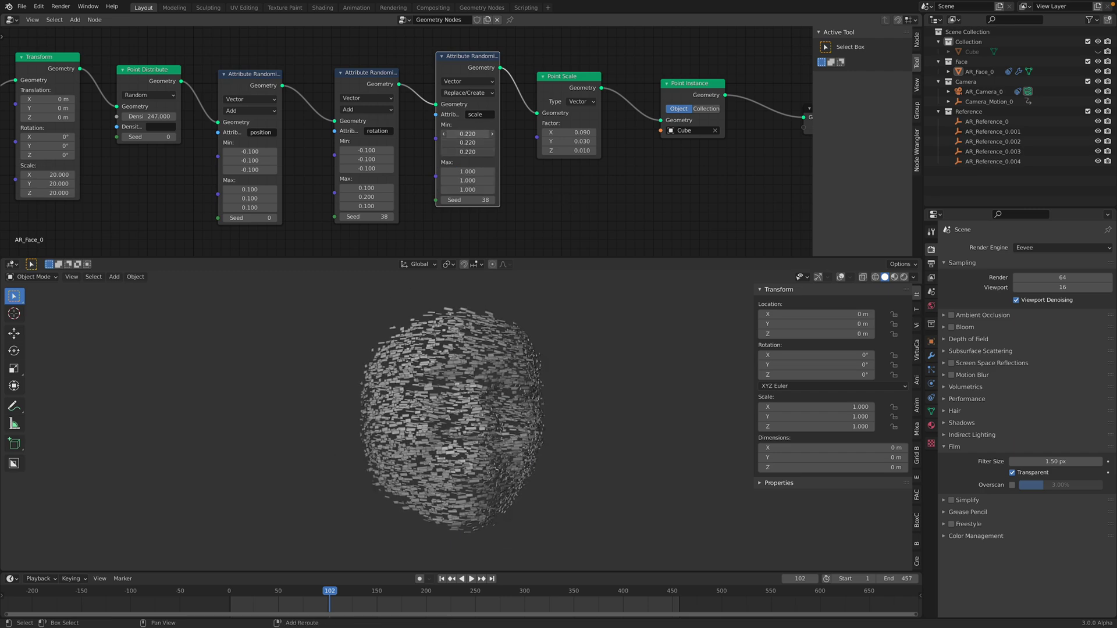
{"action": "left_click_drag", "start_coordinate": [468, 171], "coordinate": [528, 189]}
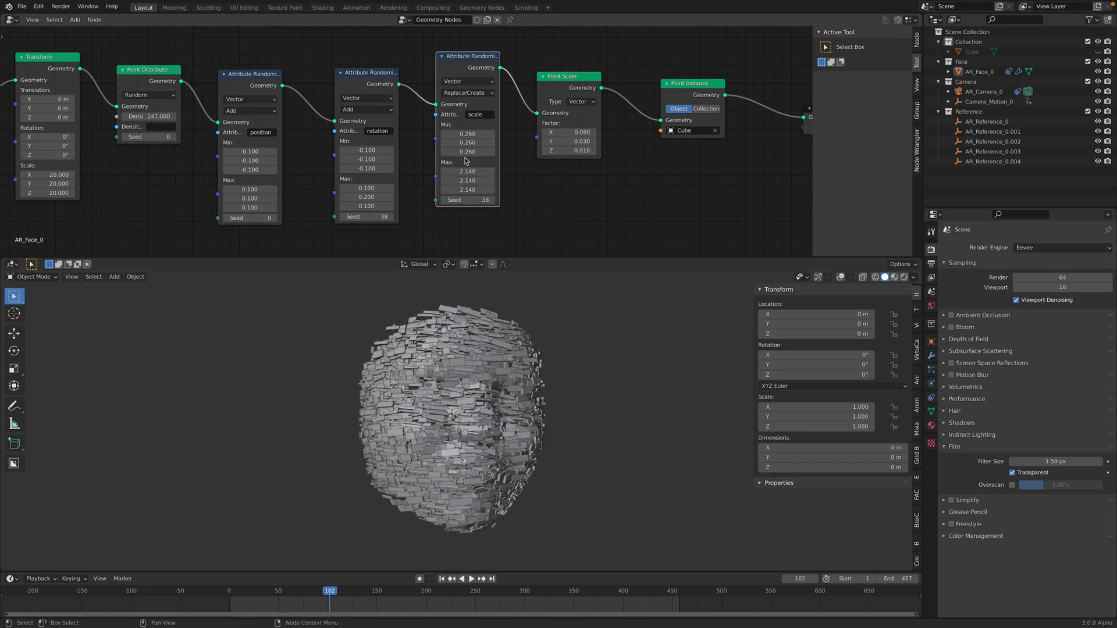
Step: Play and scrub the cube-covered face animation to examine its movement, and look around the painted mask in the other Blender window
{"action": "key", "text": "space"}
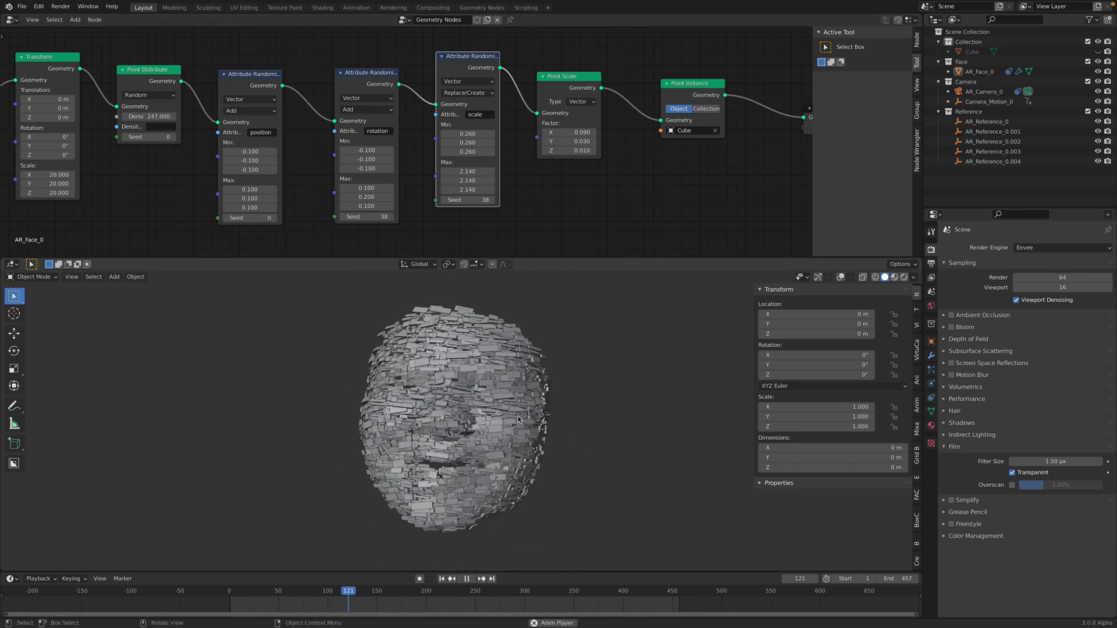
{"action": "left_click_drag", "start_coordinate": [486, 592], "coordinate": [408, 598]}
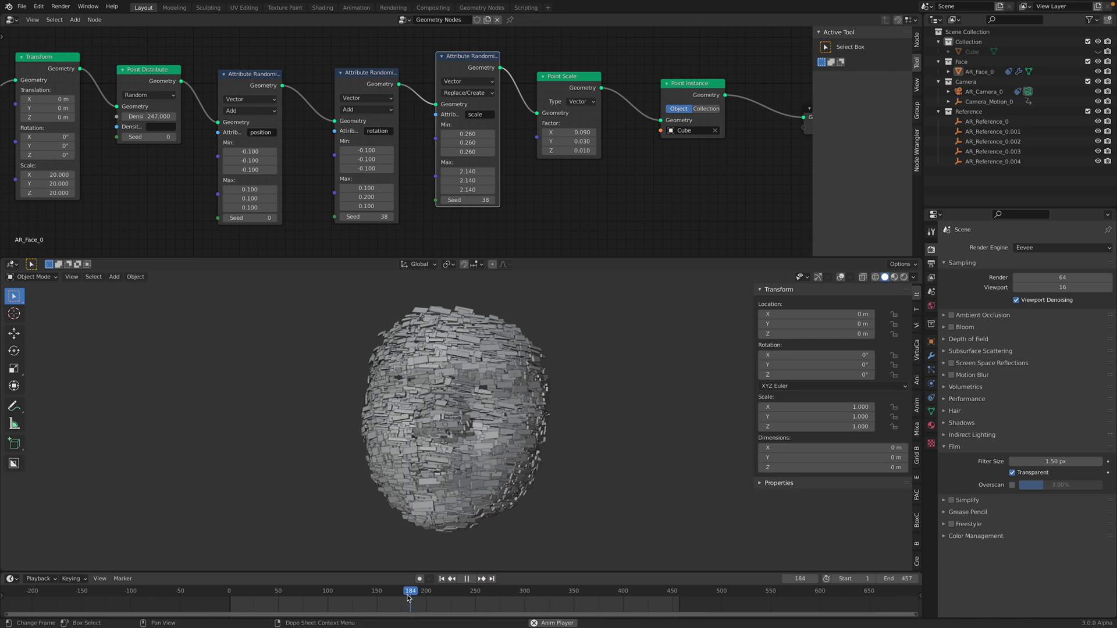
{"action": "key", "text": "space"}
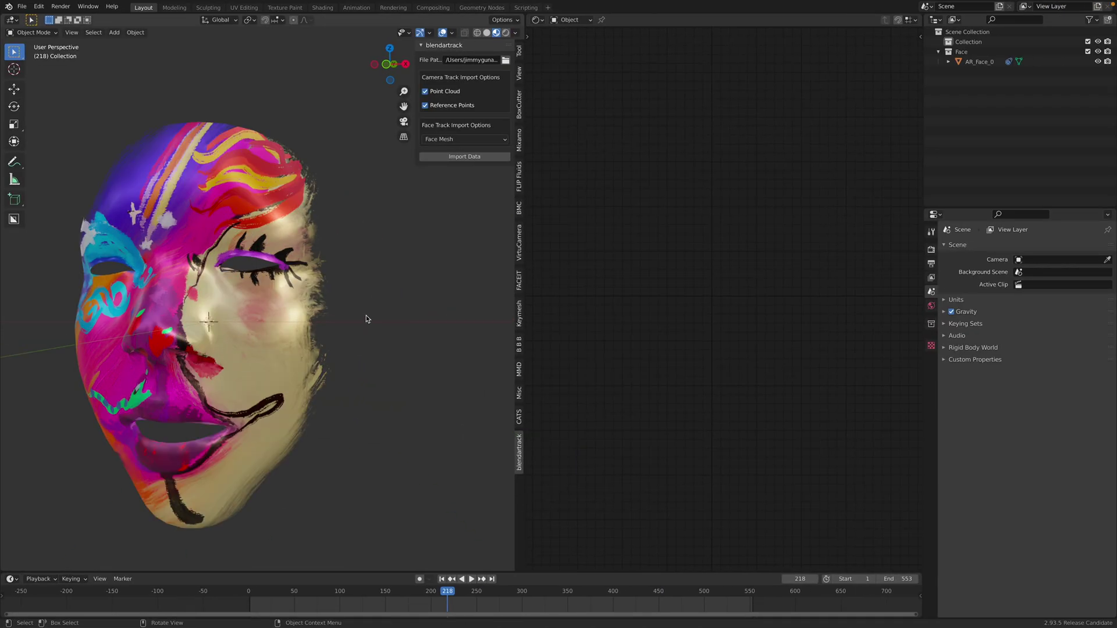
{"action": "middle_click_drag", "start_coordinate": [367, 316], "coordinate": [330, 235]}
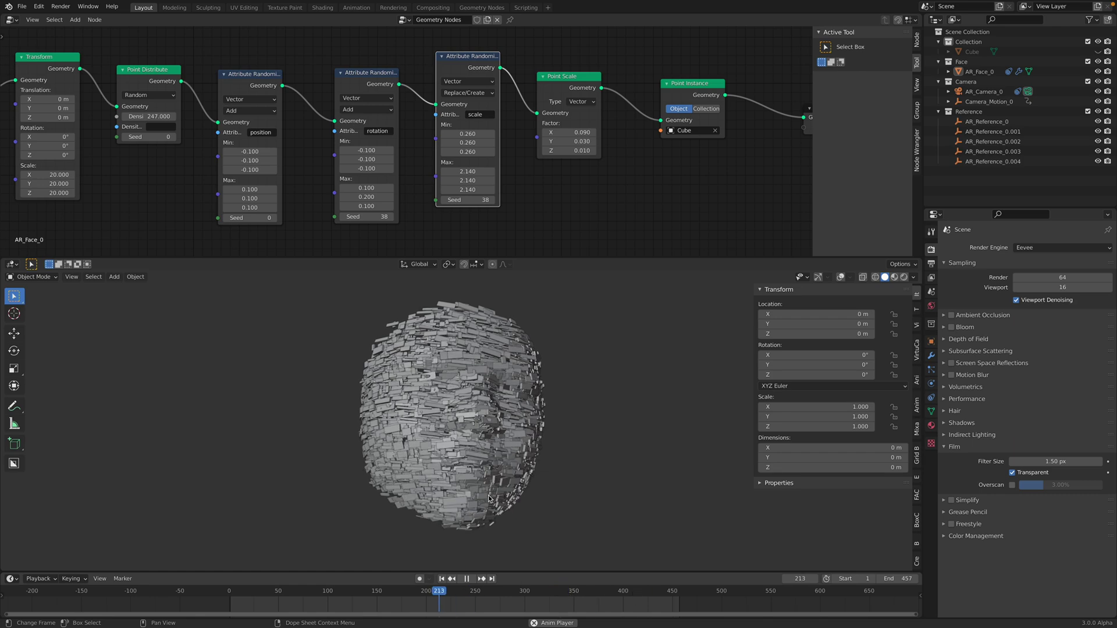
{"action": "key", "text": "space"}
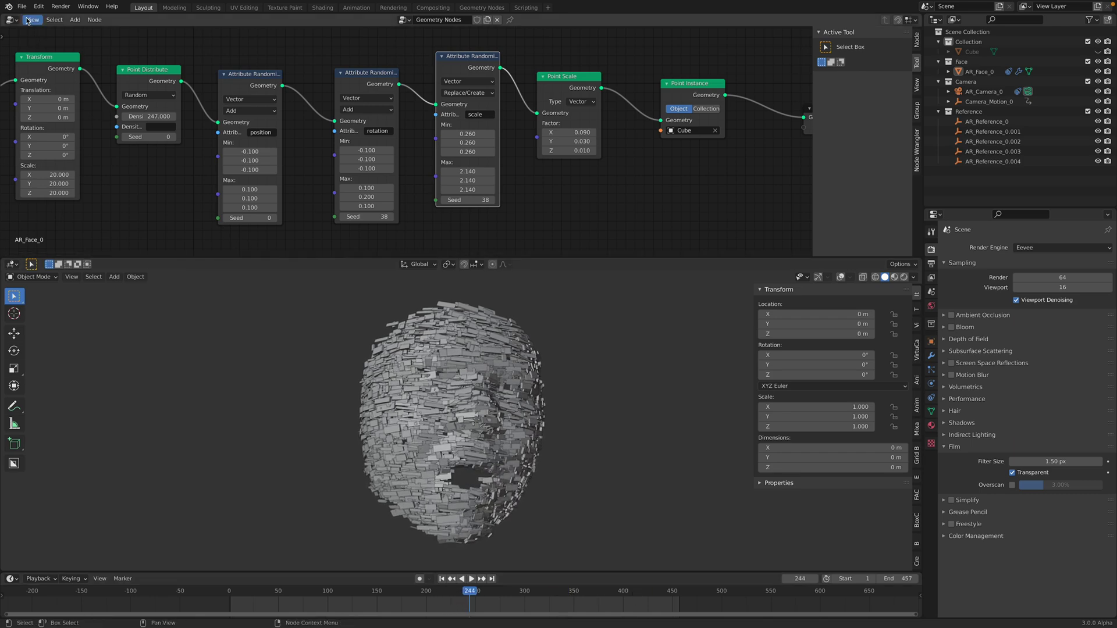
Step: Save the scene as a new incremented version named blendertrack_FACE_test_003.blend on the Desktop
{"action": "left_click", "coordinate": [21, 6]}
{"action": "left_click", "coordinate": [44, 81]}
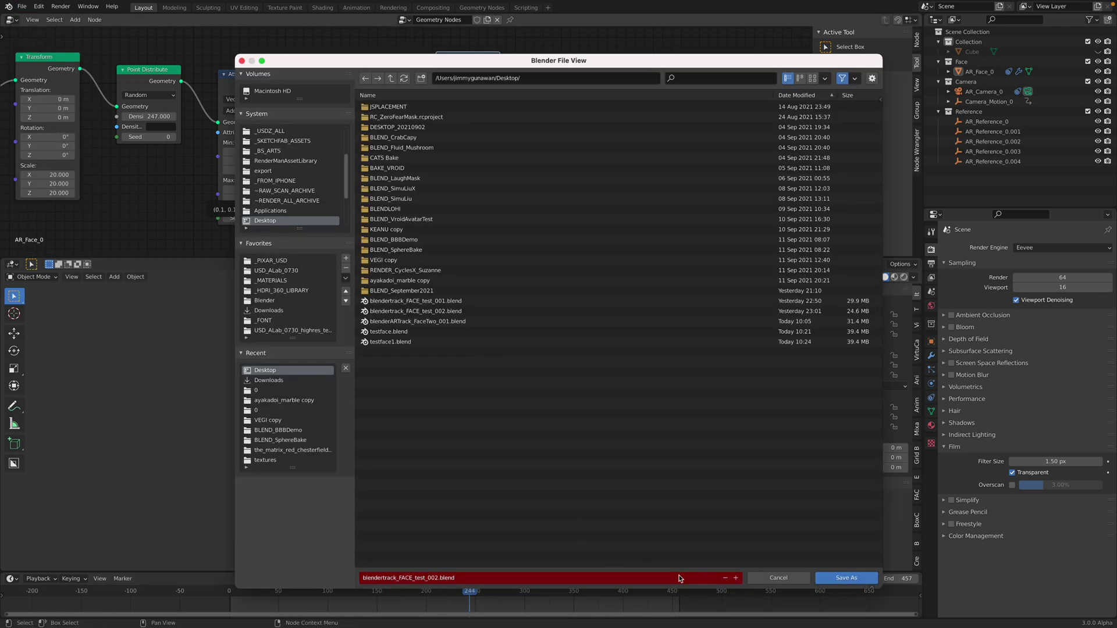
{"action": "left_click", "coordinate": [736, 578]}
{"action": "left_click", "coordinate": [846, 578]}
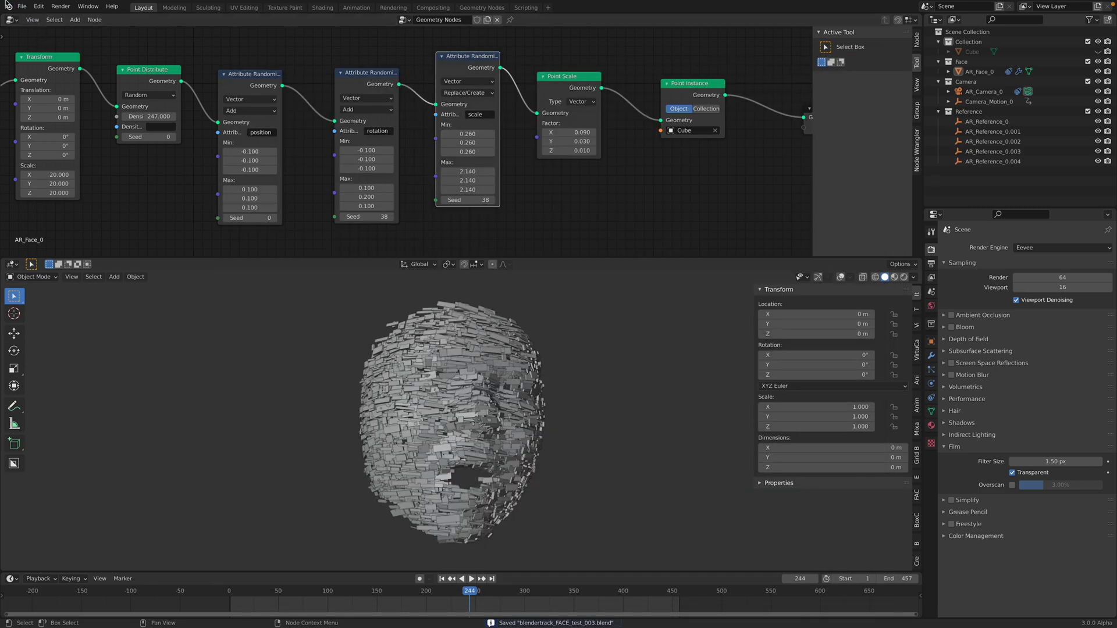
Step: Start a new General file and delete all of its default objects
{"action": "left_click", "coordinate": [21, 7]}
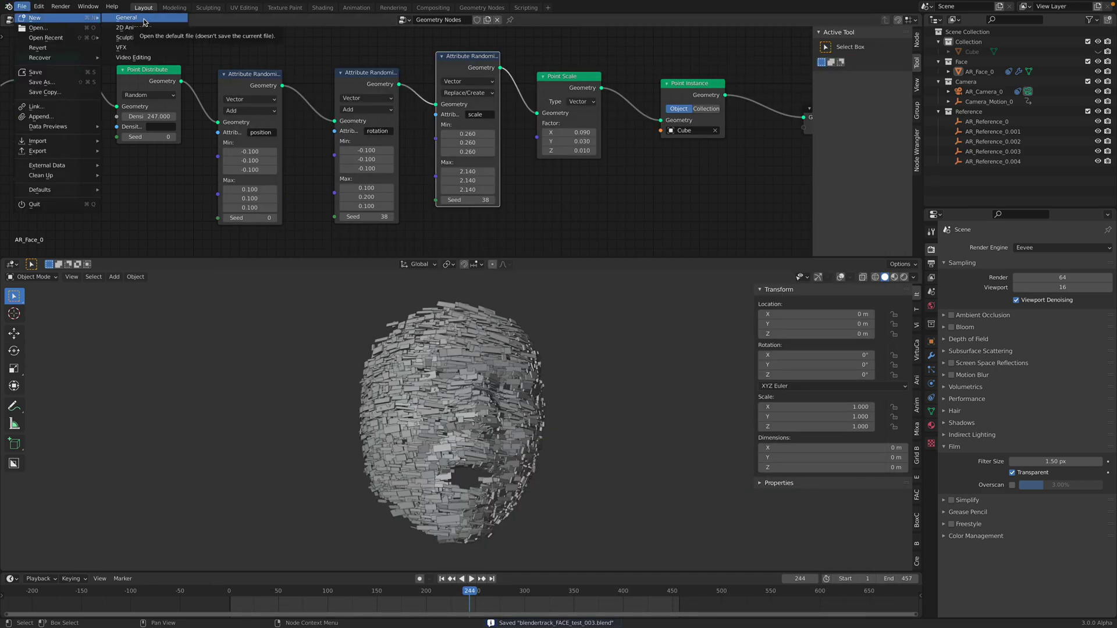
{"action": "left_click", "coordinate": [126, 18]}
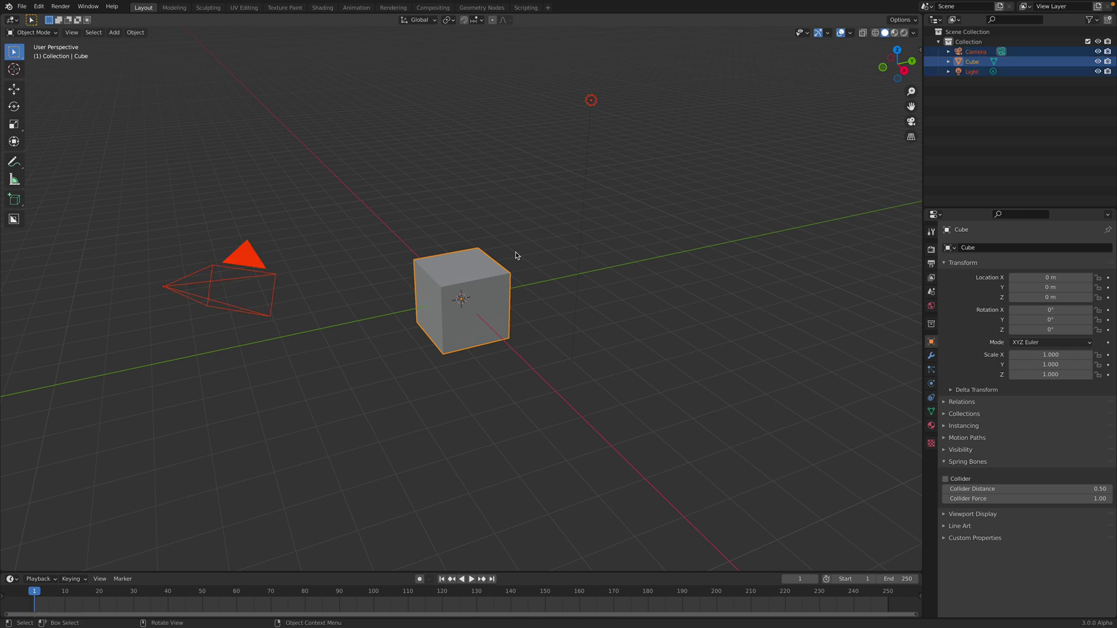
{"action": "key", "text": "a"}
{"action": "key", "text": "Delete"}
Step: Open testface1.blend from the Desktop, discarding the untitled file's changes, and play the painted mask's animation
{"action": "left_click", "coordinate": [21, 7]}
{"action": "left_click", "coordinate": [46, 27]}
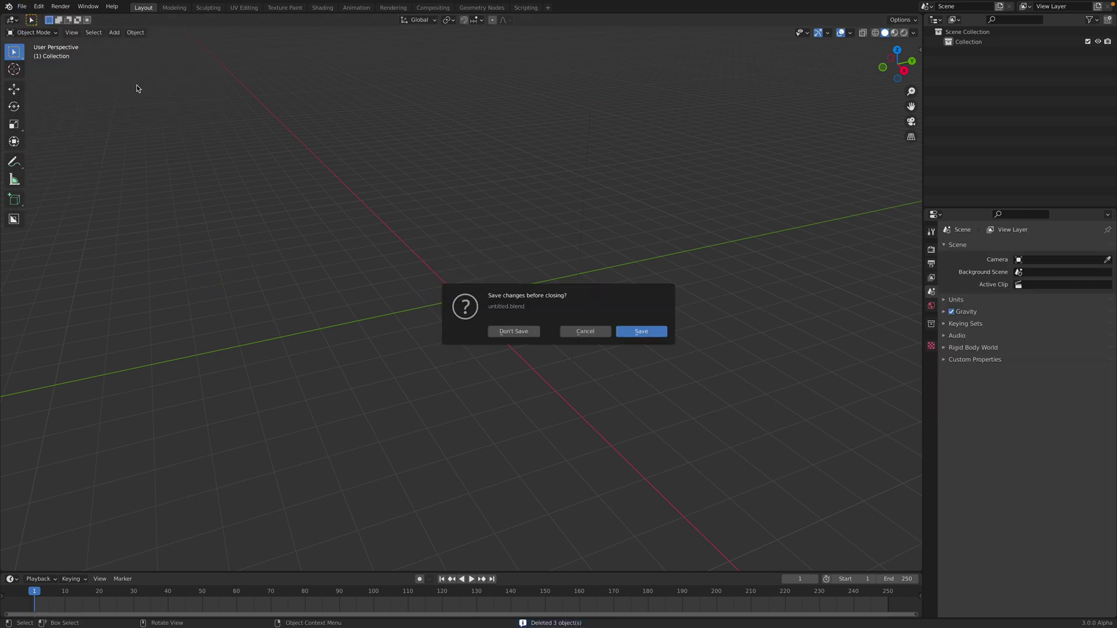
{"action": "left_click", "coordinate": [514, 331]}
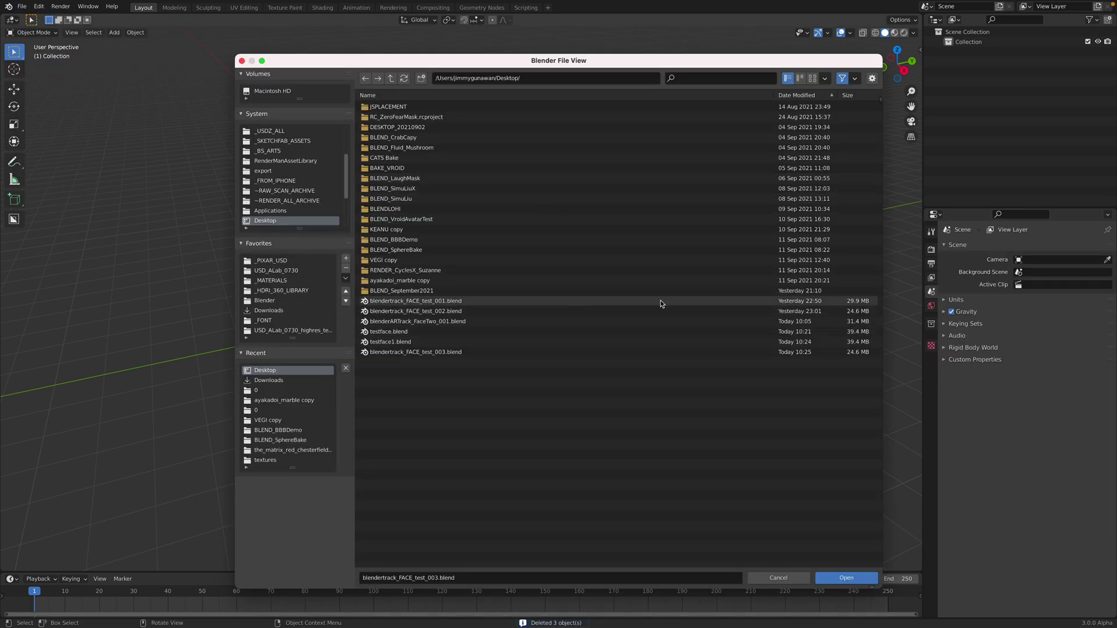
{"action": "left_click", "coordinate": [797, 95]}
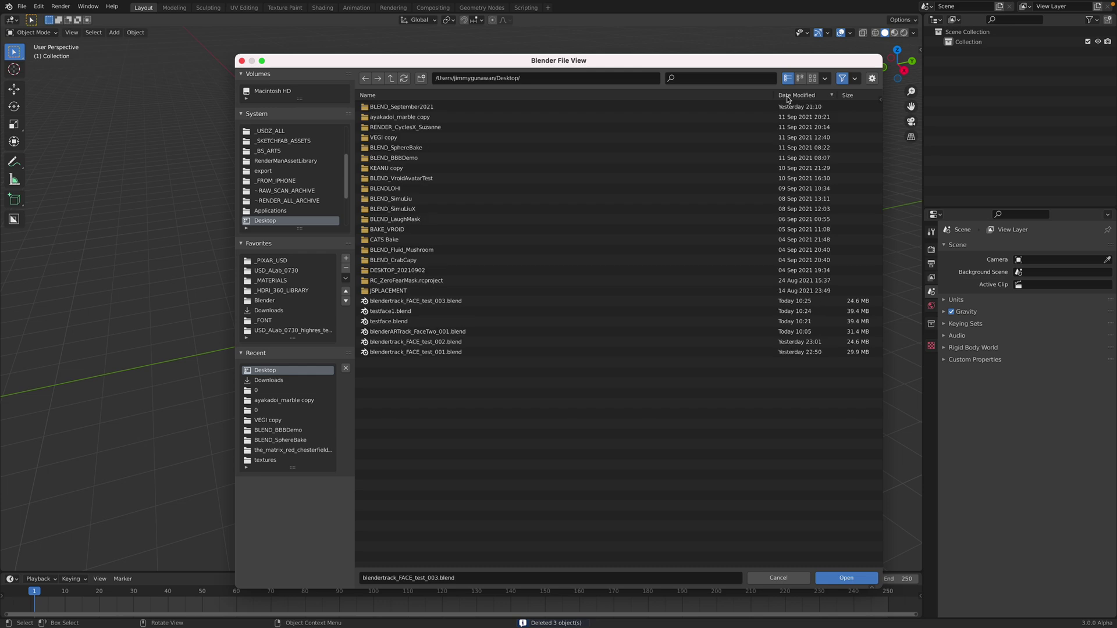
{"action": "left_click", "coordinate": [460, 302]}
{"action": "left_click", "coordinate": [454, 310]}
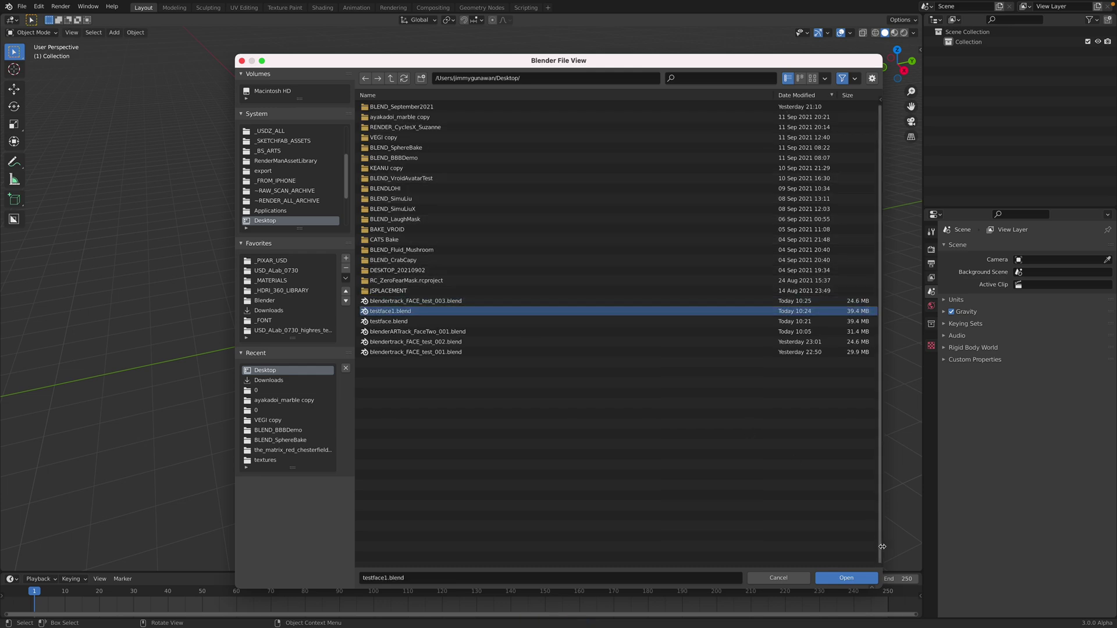
{"action": "left_click", "coordinate": [867, 578]}
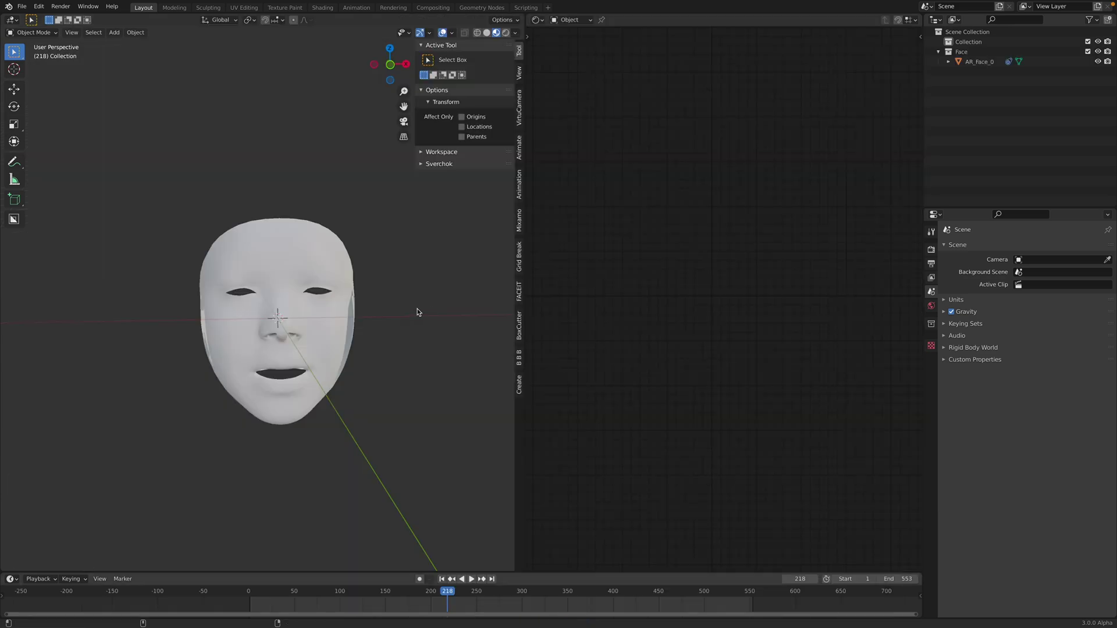
{"action": "key", "text": "space"}
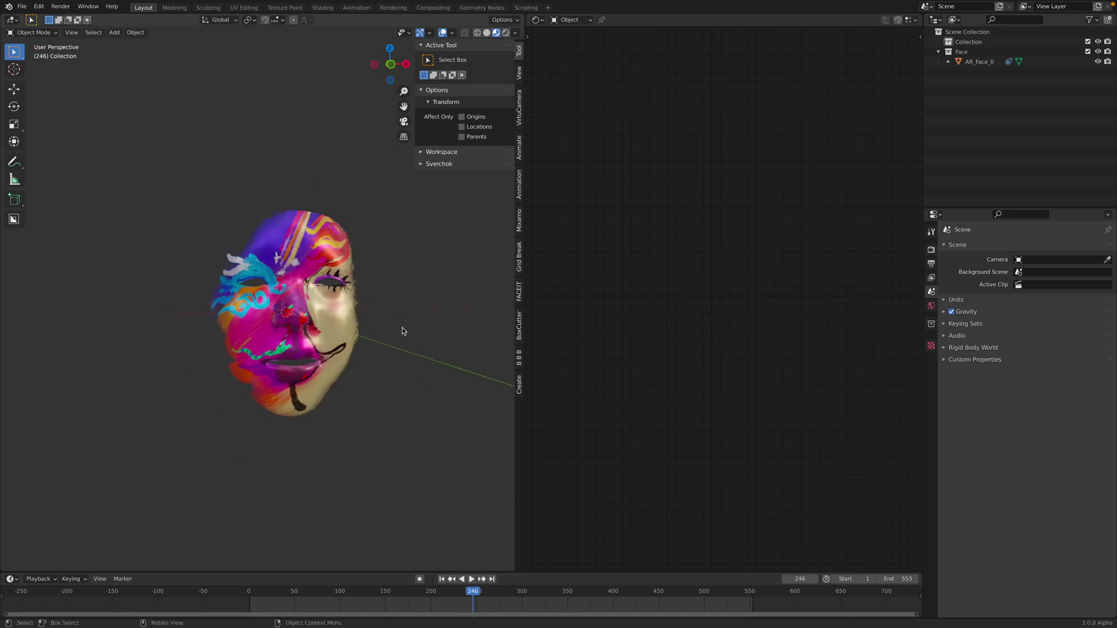
Step: Append the Geometry Nodes node tree from blendertrack_FACE_test_003.blend on the Desktop
{"action": "left_click", "coordinate": [22, 6]}
{"action": "left_click", "coordinate": [53, 117]}
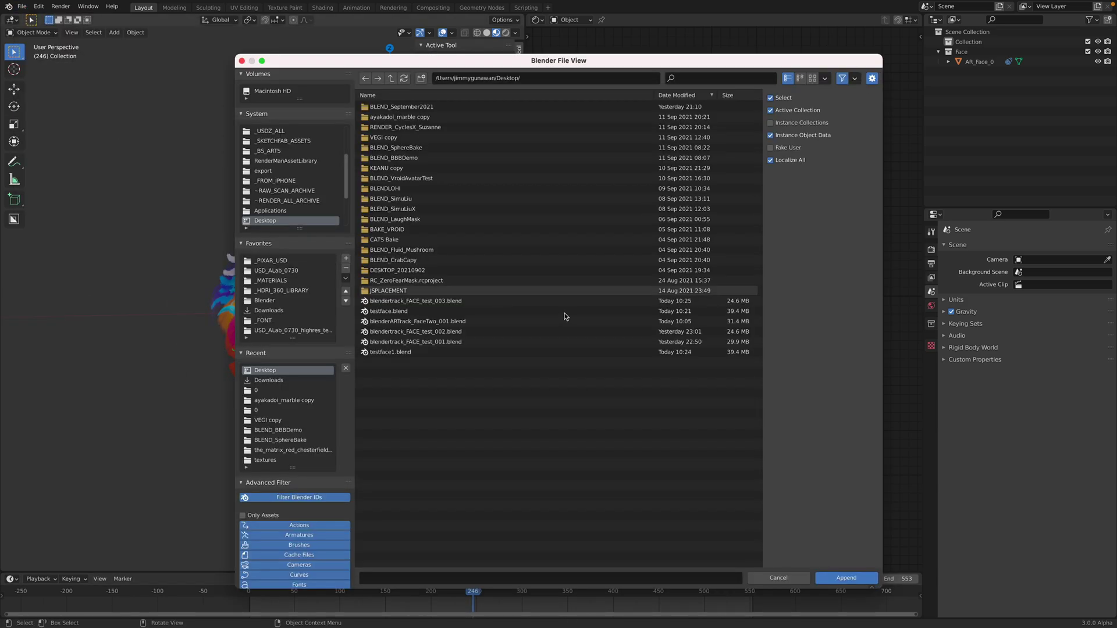
{"action": "left_click", "coordinate": [678, 94]}
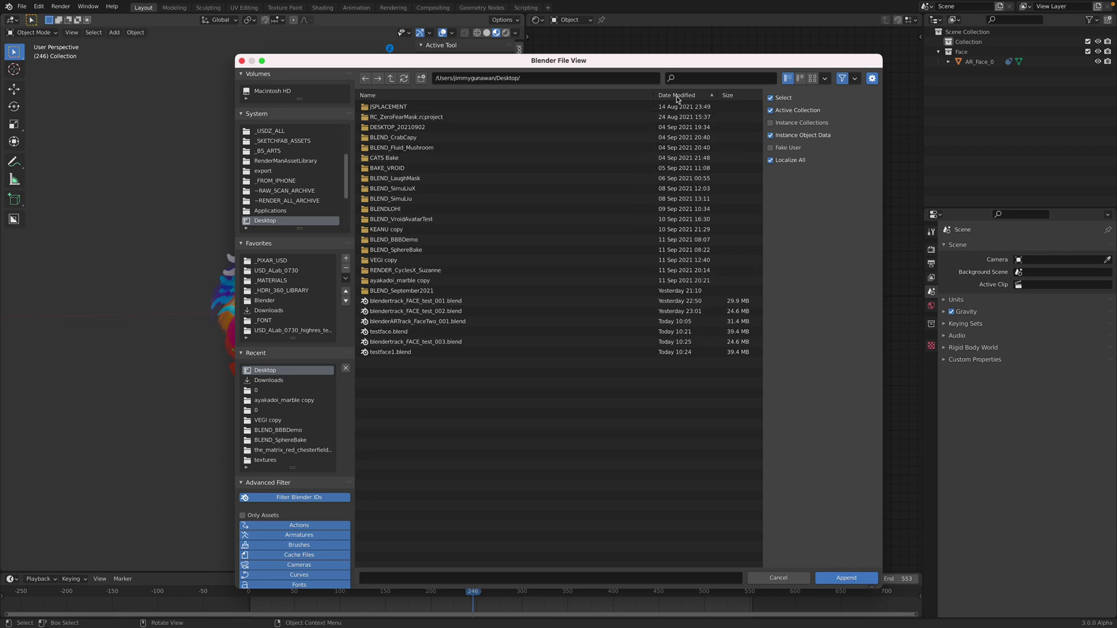
{"action": "left_click", "coordinate": [502, 323]}
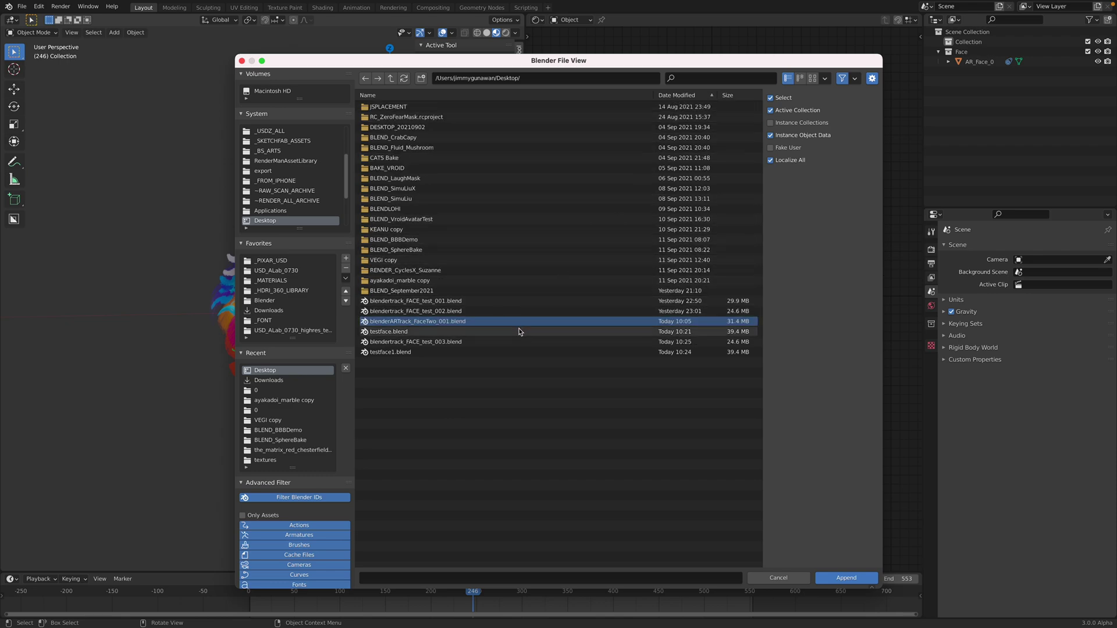
{"action": "left_click", "coordinate": [680, 96]}
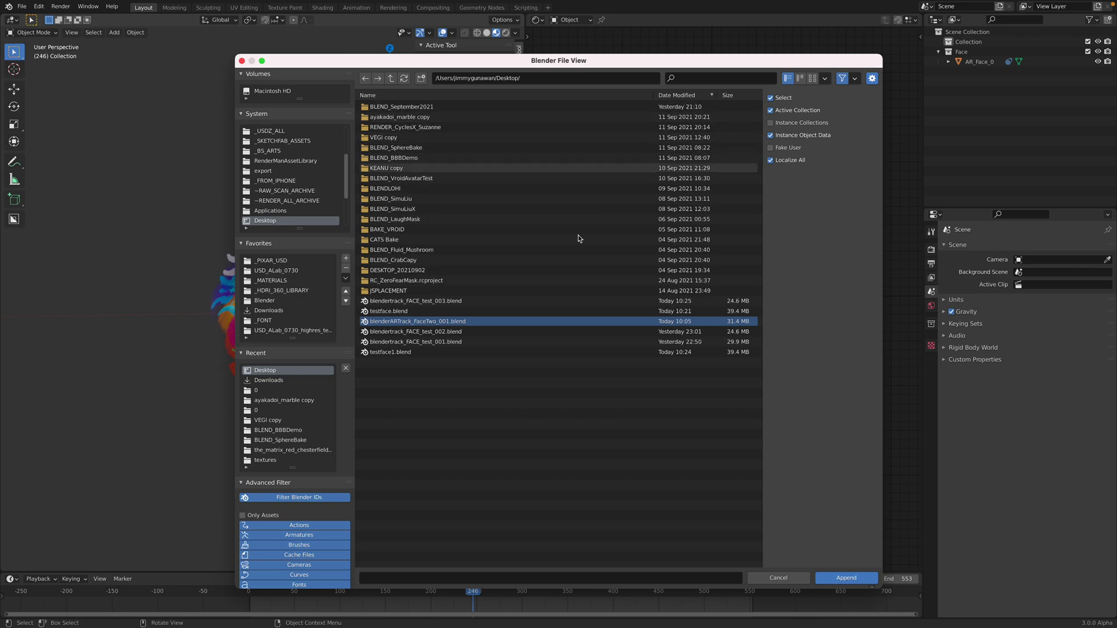
{"action": "left_click", "coordinate": [492, 302]}
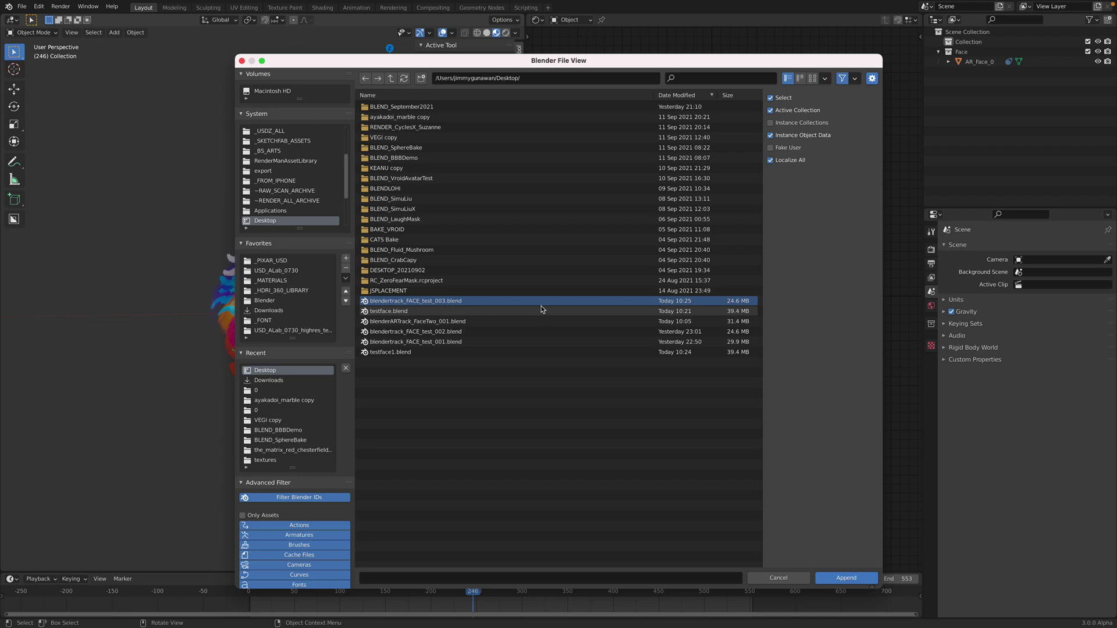
{"action": "left_click", "coordinate": [840, 578]}
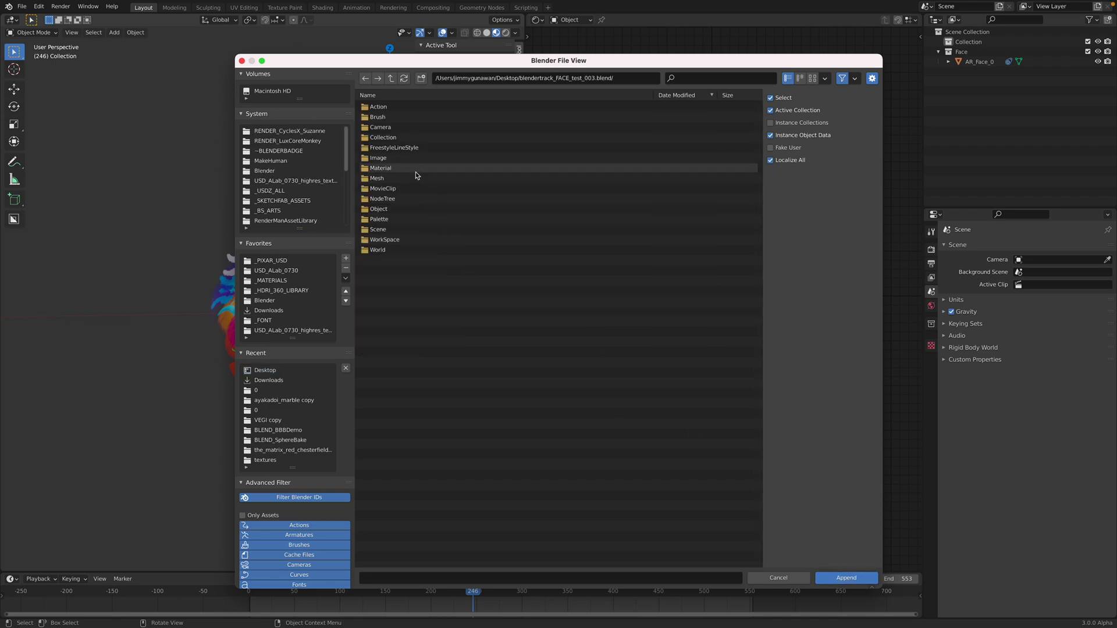
{"action": "double_click", "coordinate": [410, 198]}
{"action": "key", "text": "a"}
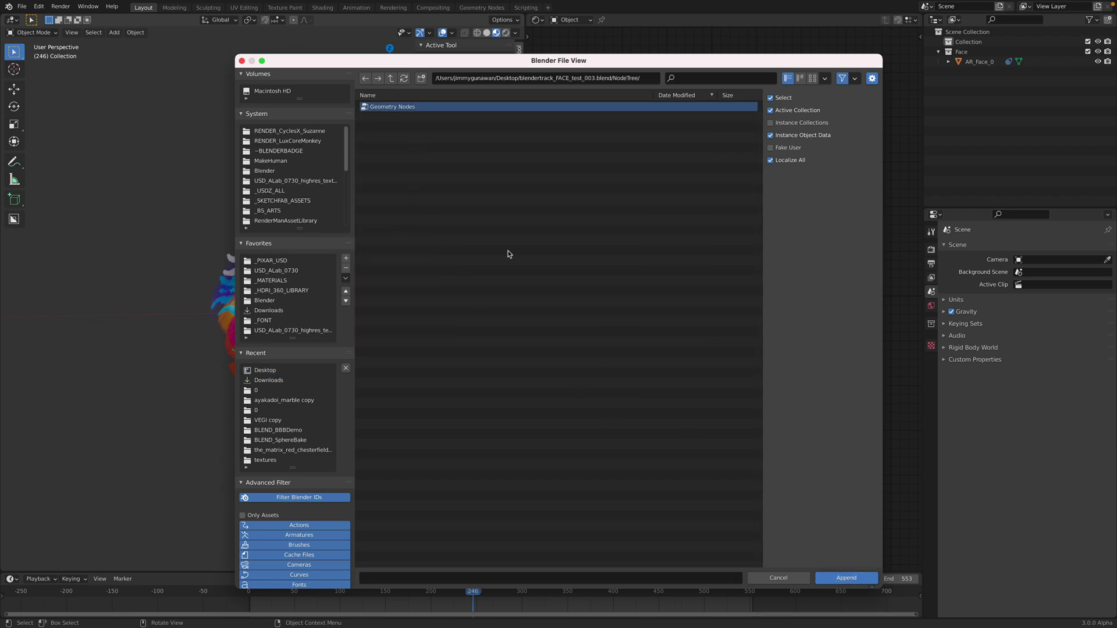
{"action": "left_click", "coordinate": [834, 578]}
Step: Hide the cube that was appended along with the node tree
{"action": "scroll", "coordinate": [401, 287], "scroll_direction": "down", "scroll_amount": 15}
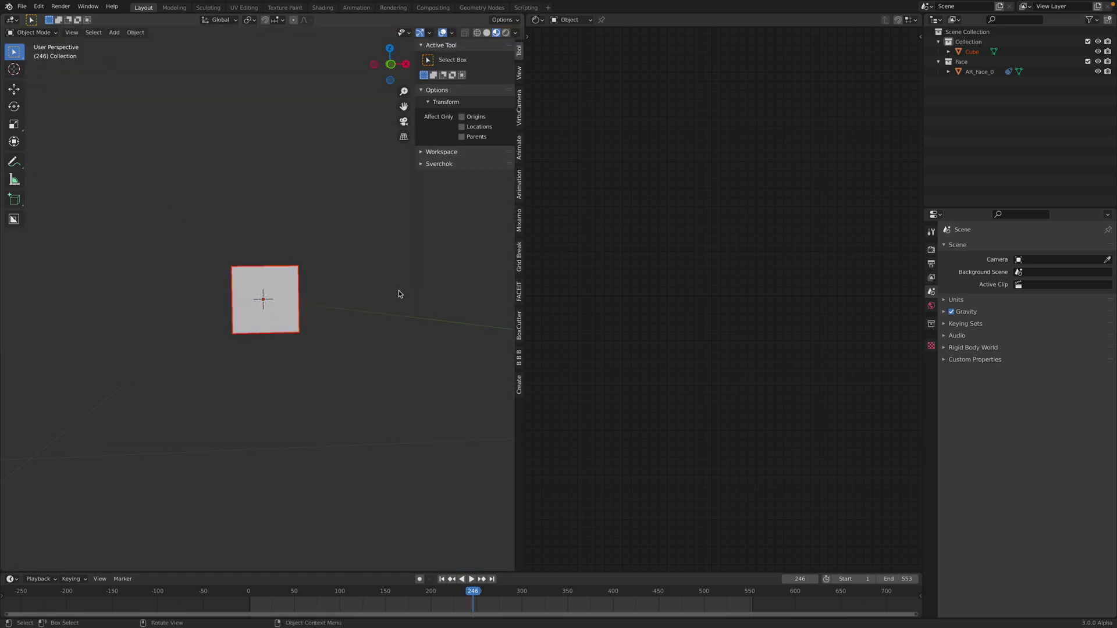
{"action": "middle_click_drag", "start_coordinate": [399, 291], "coordinate": [403, 294]}
{"action": "scroll", "coordinate": [404, 295], "scroll_direction": "up", "scroll_amount": 5}
{"action": "left_click", "coordinate": [335, 243]}
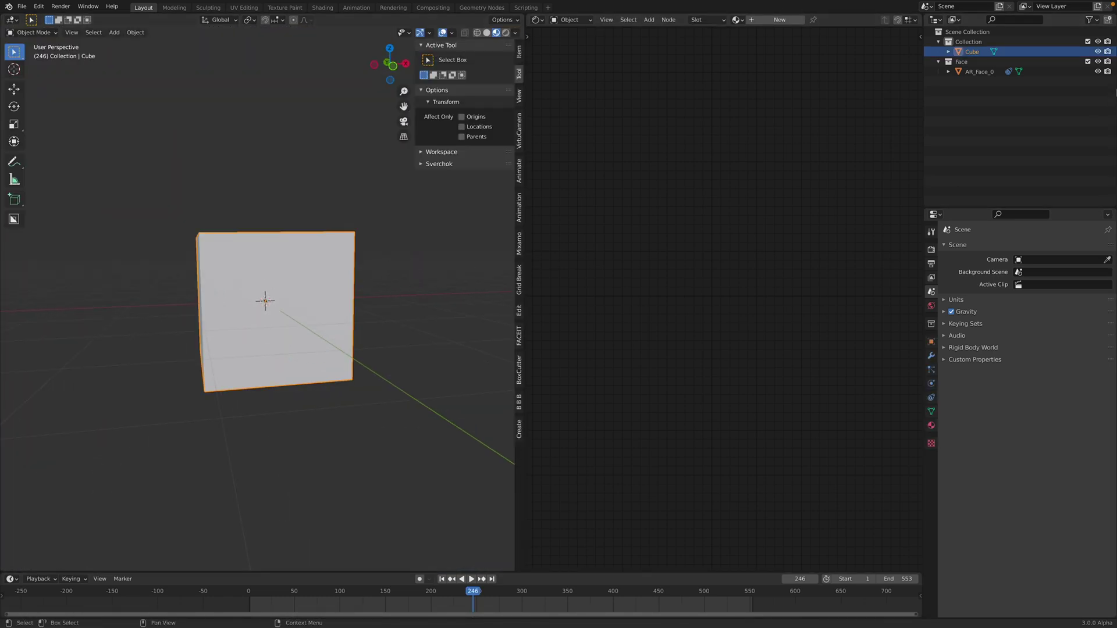
{"action": "key", "text": "h"}
Step: Select the painted face mesh and change the shader editor area to the Geometry Node Editor
{"action": "scroll", "coordinate": [405, 314], "scroll_direction": "up", "scroll_amount": 12}
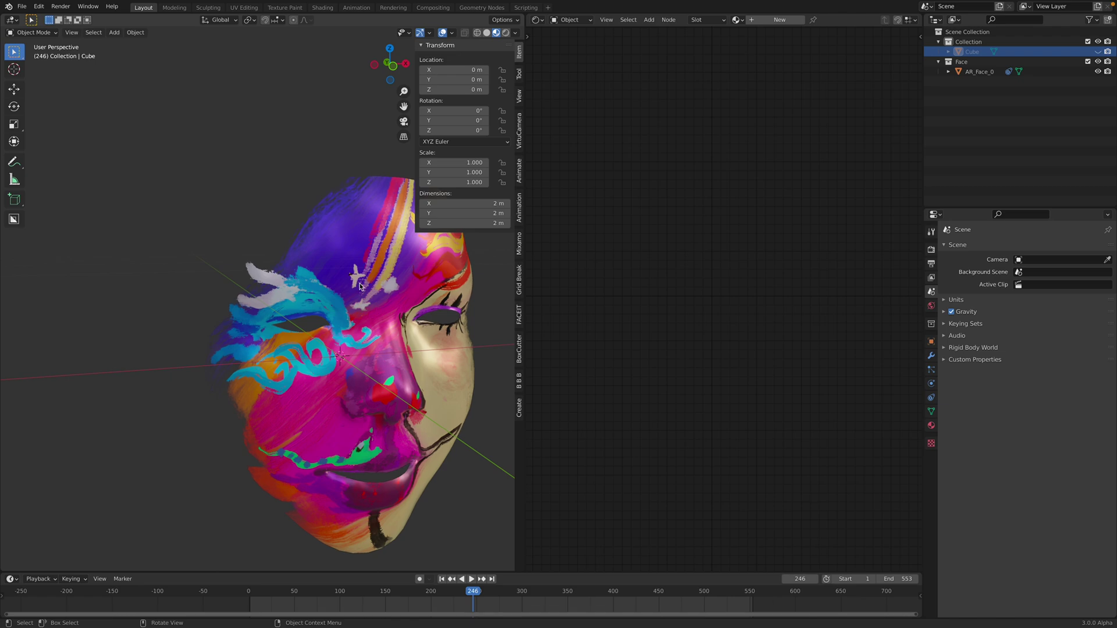
{"action": "left_click", "coordinate": [360, 285]}
{"action": "scroll", "coordinate": [361, 285], "scroll_direction": "down", "scroll_amount": 4}
{"action": "middle_click_drag", "start_coordinate": [360, 285], "coordinate": [372, 286]}
{"action": "left_click", "coordinate": [537, 20]}
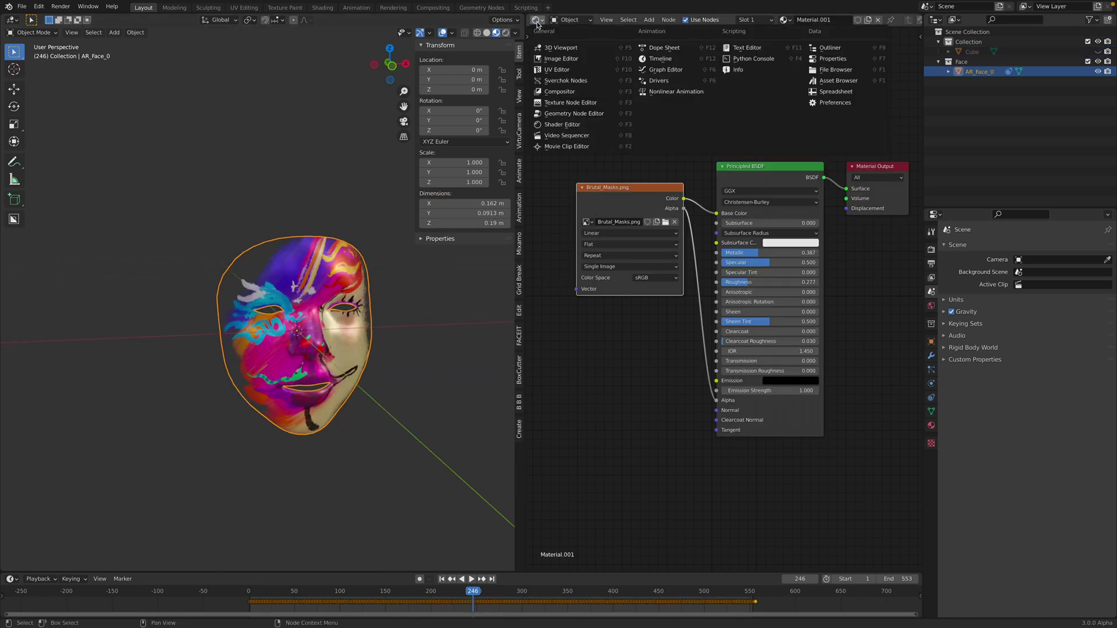
{"action": "left_click", "coordinate": [568, 103]}
{"action": "left_click", "coordinate": [680, 20]}
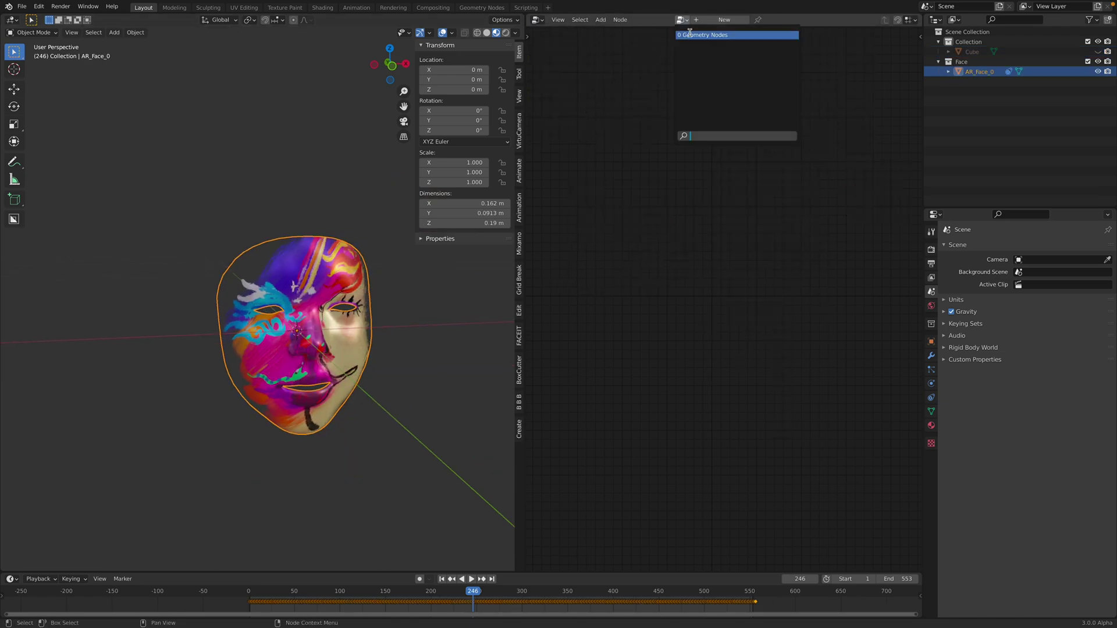
{"action": "middle_click_drag", "start_coordinate": [360, 291], "coordinate": [373, 281]}
Step: Add a Geometry Nodes modifier to AR_Face_0 and assign the appended Geometry Nodes tree to it
{"action": "left_click", "coordinate": [932, 356]}
{"action": "left_click", "coordinate": [989, 249]}
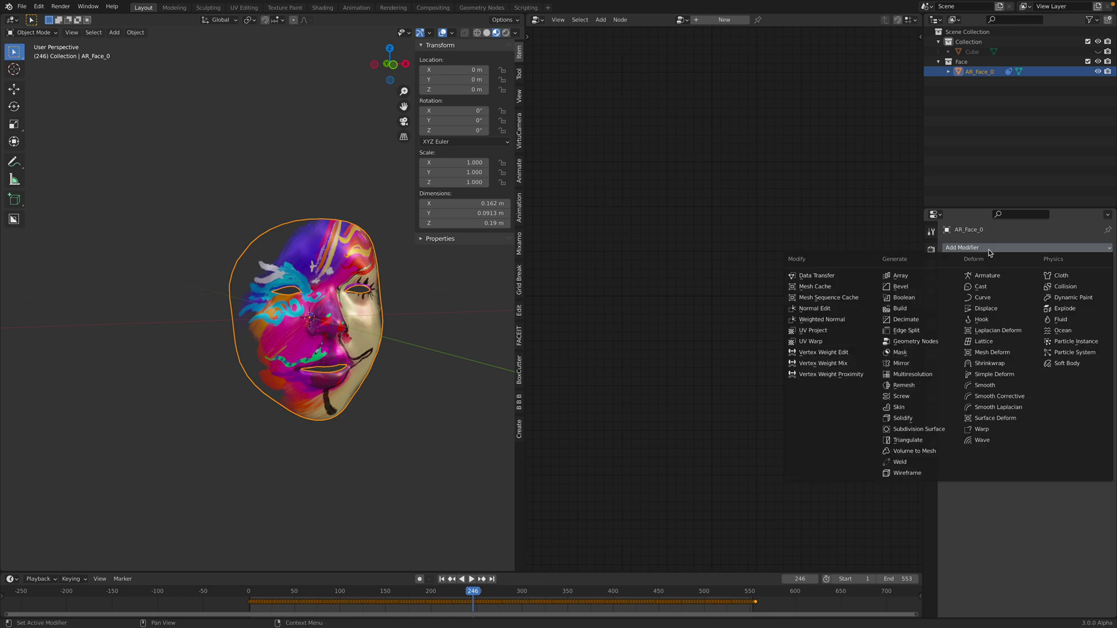
{"action": "left_click", "coordinate": [928, 345]}
{"action": "left_click", "coordinate": [955, 283]}
{"action": "left_click", "coordinate": [959, 289]}
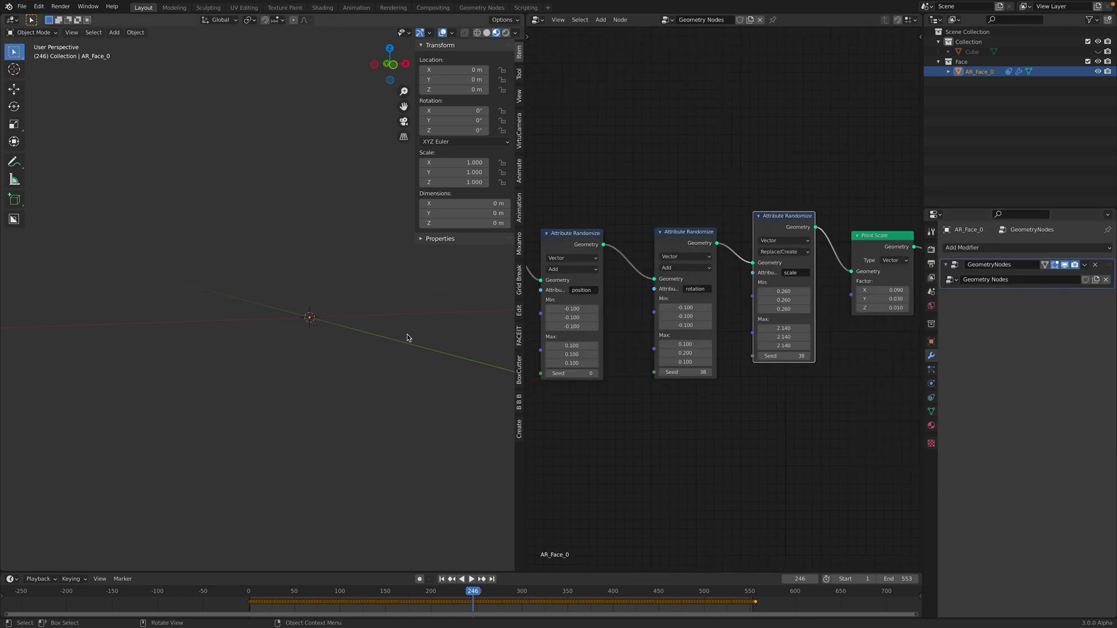
Step: Deselect the face and play its cube-covered animation while checking the render, output and view layer settings
{"action": "scroll", "coordinate": [339, 331], "scroll_direction": "down", "scroll_amount": 3}
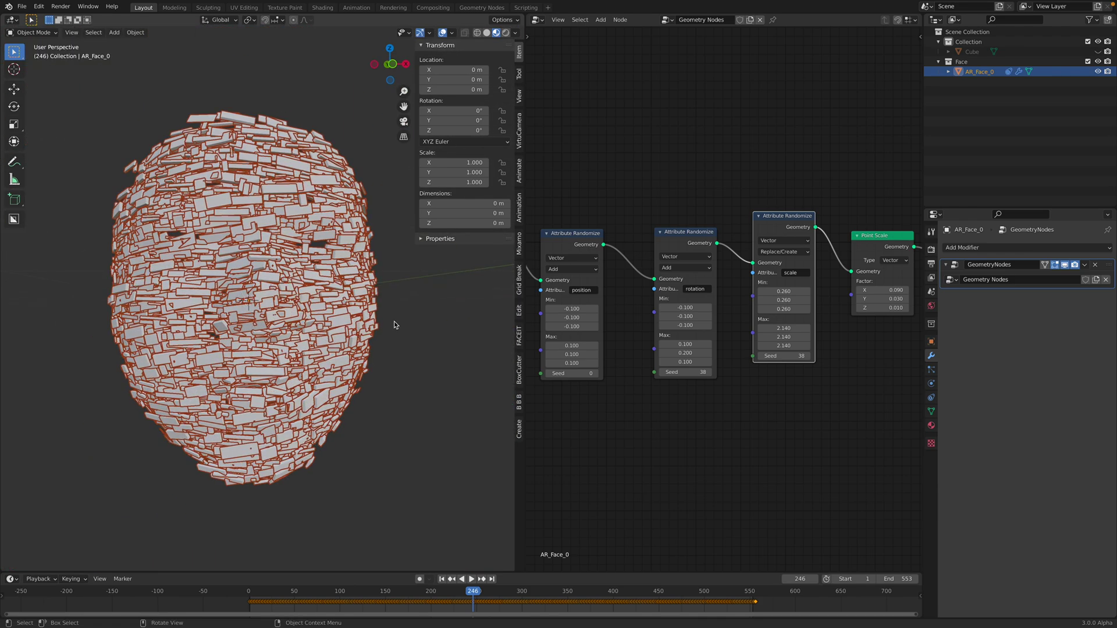
{"action": "left_click", "coordinate": [416, 329]}
{"action": "key", "text": "space"}
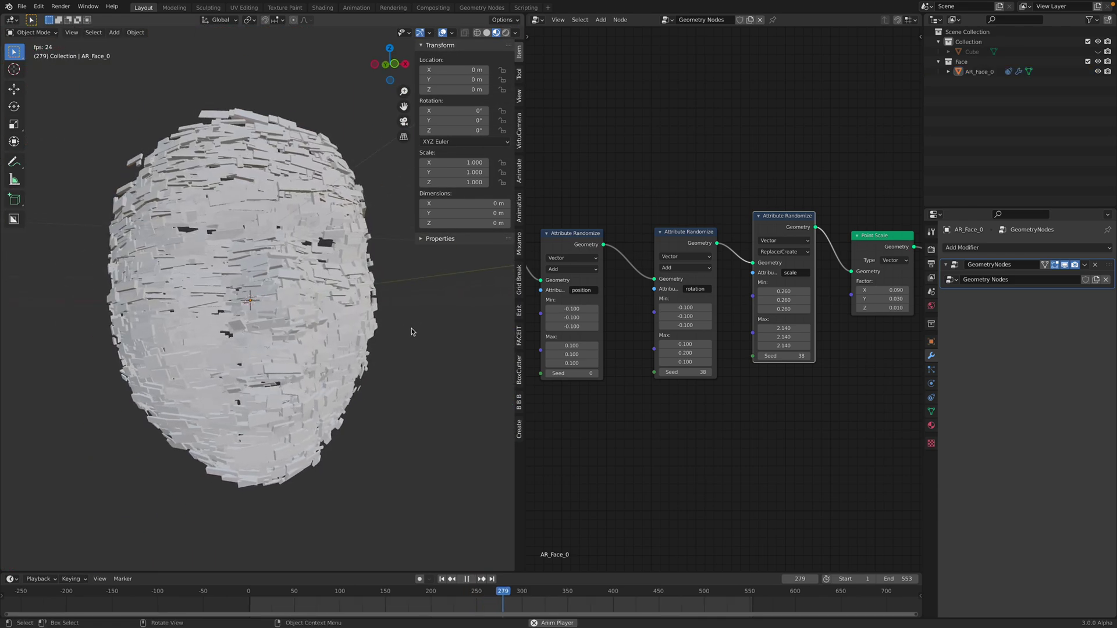
{"action": "left_click", "coordinate": [931, 249]}
{"action": "left_click", "coordinate": [931, 263]}
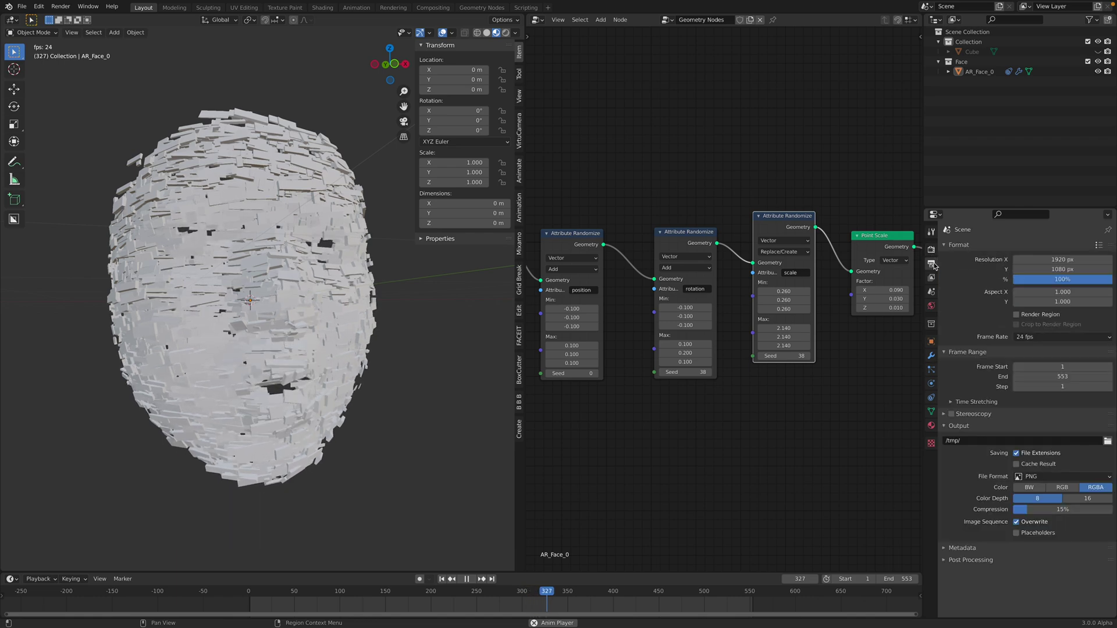
{"action": "left_click", "coordinate": [931, 278]}
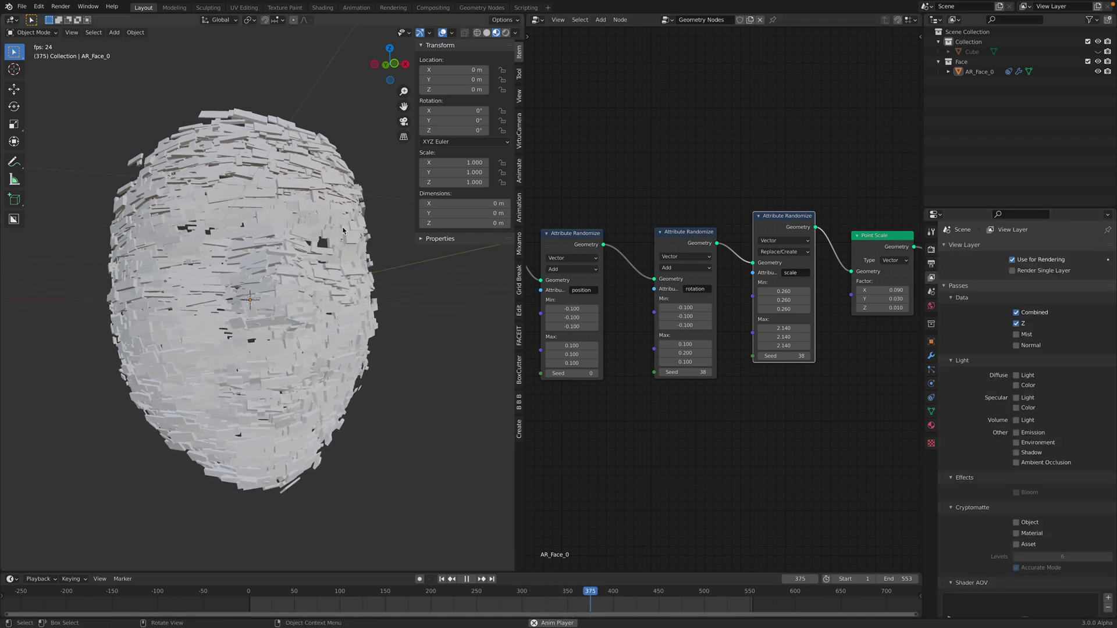
Step: Save the scene as a new file named testface2.blend on the Desktop
{"action": "left_click", "coordinate": [23, 6]}
{"action": "left_click", "coordinate": [40, 83]}
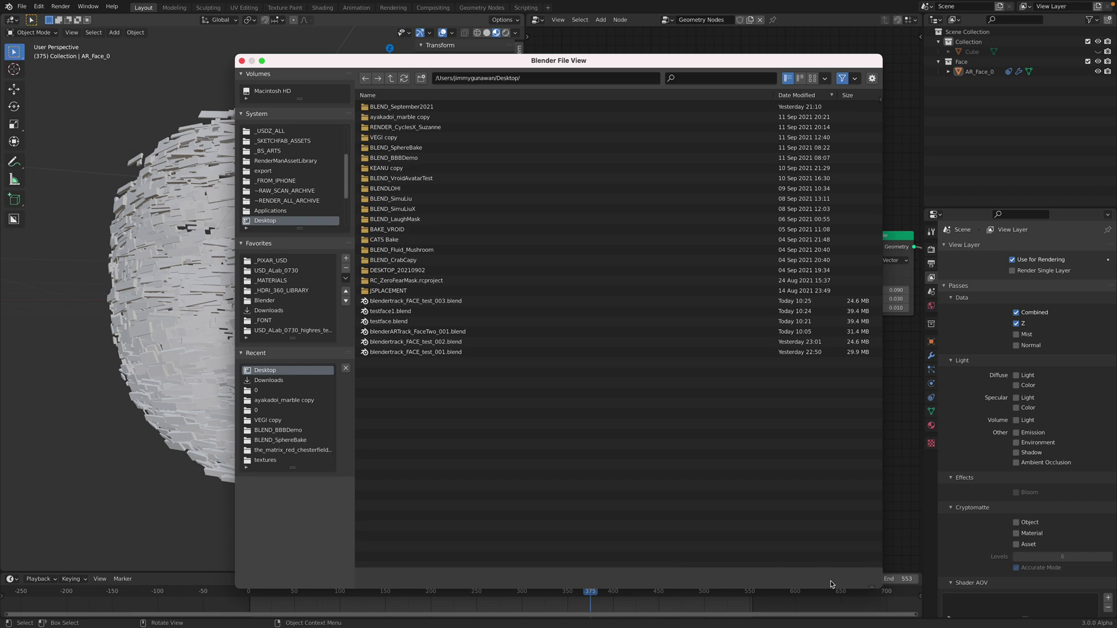
{"action": "left_click", "coordinate": [830, 580]}
{"action": "scroll", "coordinate": [716, 215], "scroll_direction": "down", "scroll_amount": 5}
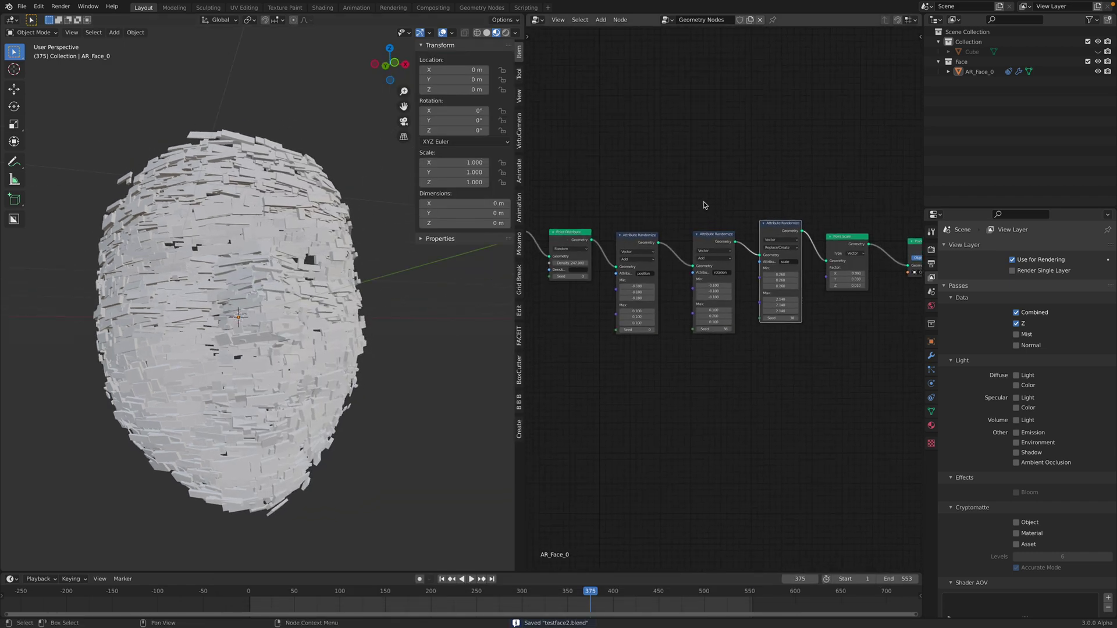
Step: Add an Attribute Transfer node above the Point Instance node in the geometry node tree
{"action": "scroll", "coordinate": [695, 229], "scroll_direction": "up", "scroll_amount": 3}
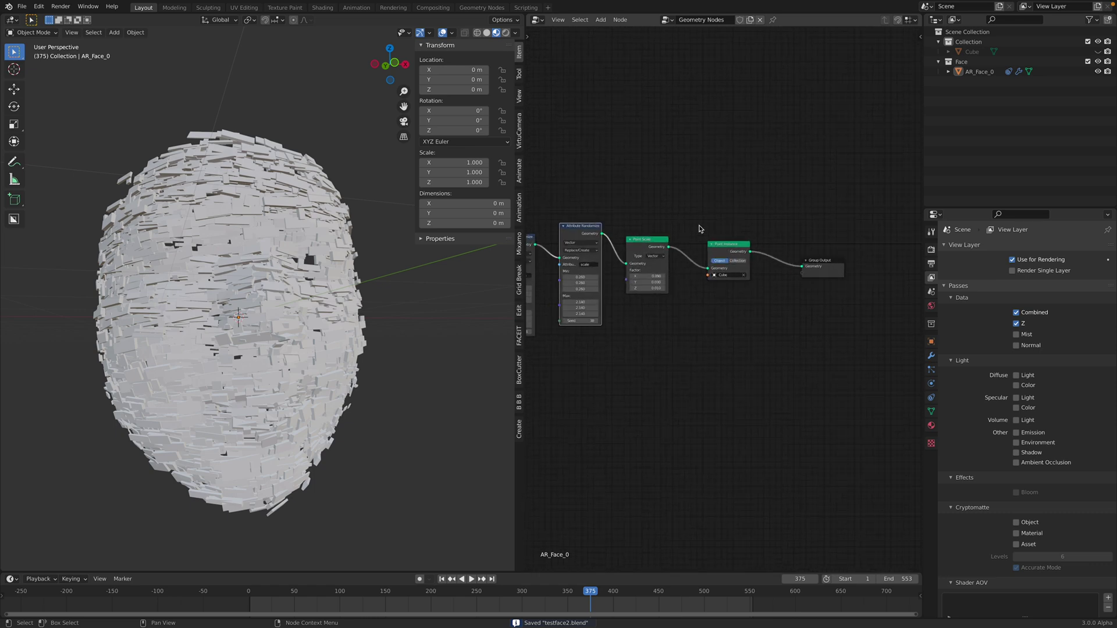
{"action": "key", "text": "shift+a"}
{"action": "left_click", "coordinate": [704, 181]}
{"action": "type", "text": "attribute"}
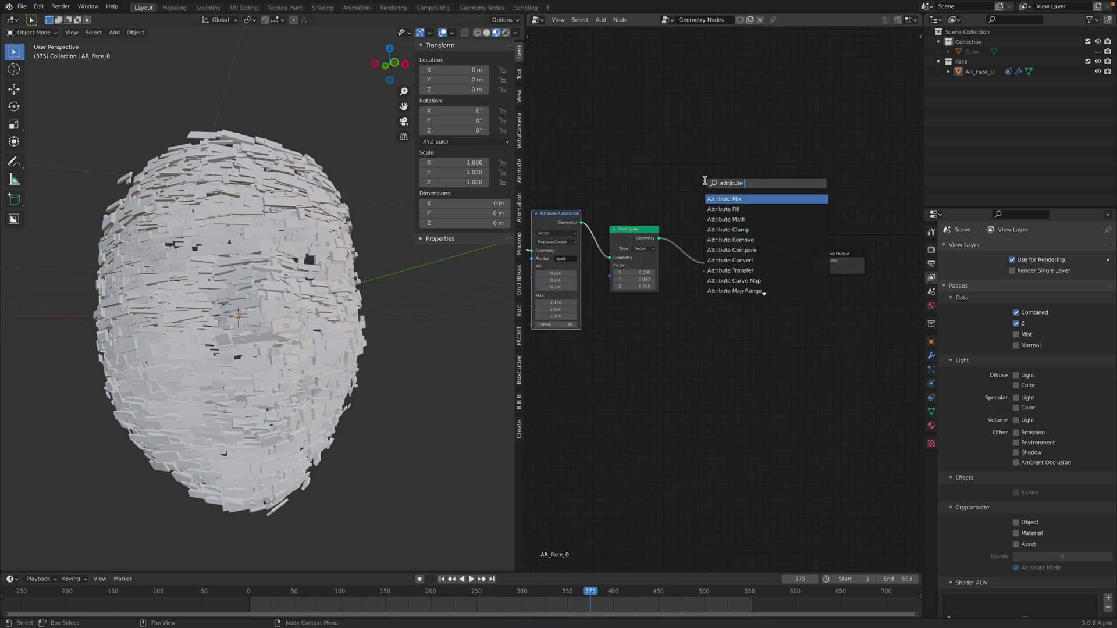
{"action": "key", "text": "Return"}
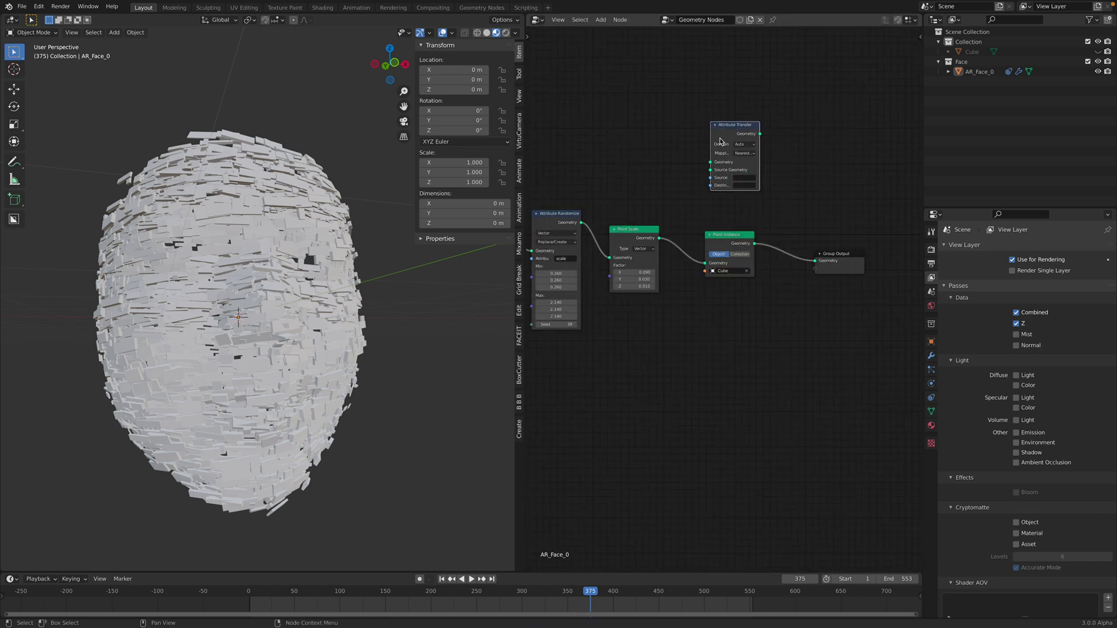
{"action": "left_click", "coordinate": [707, 116]}
Step: Add an Attribute Sample Texture node beside the Attribute Transfer node, above the Point Scale node
{"action": "scroll", "coordinate": [648, 150], "scroll_direction": "up", "scroll_amount": 2}
{"action": "key", "text": "shift+a"}
{"action": "left_click", "coordinate": [648, 150]}
{"action": "type", "text": "sam"}
{"action": "key", "text": "Return"}
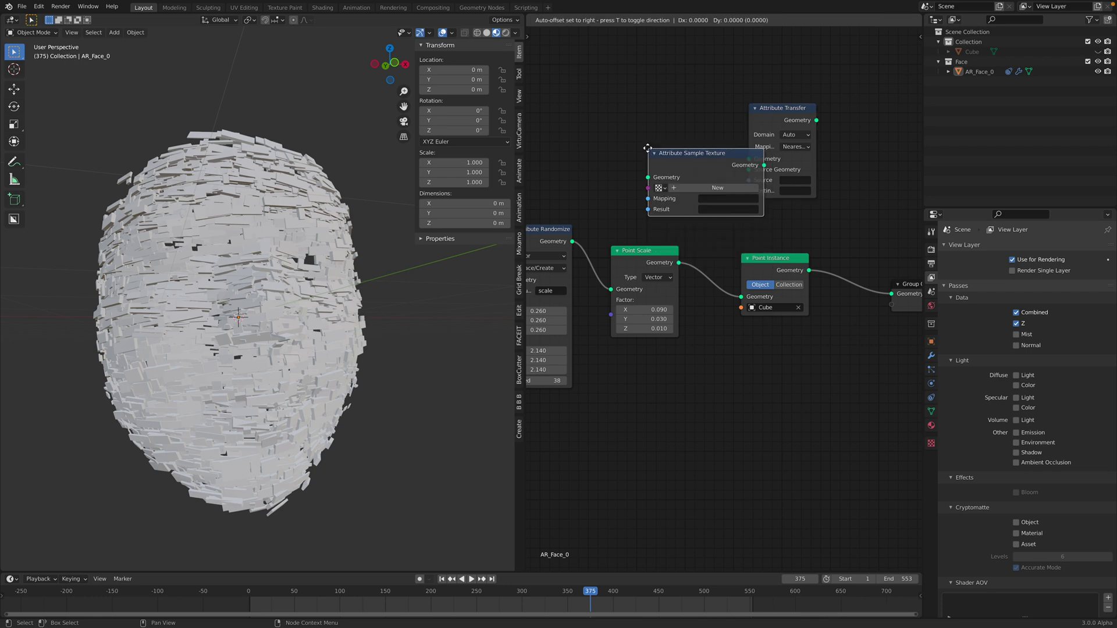
{"action": "left_click", "coordinate": [585, 156]}
{"action": "left_click", "coordinate": [591, 150]}
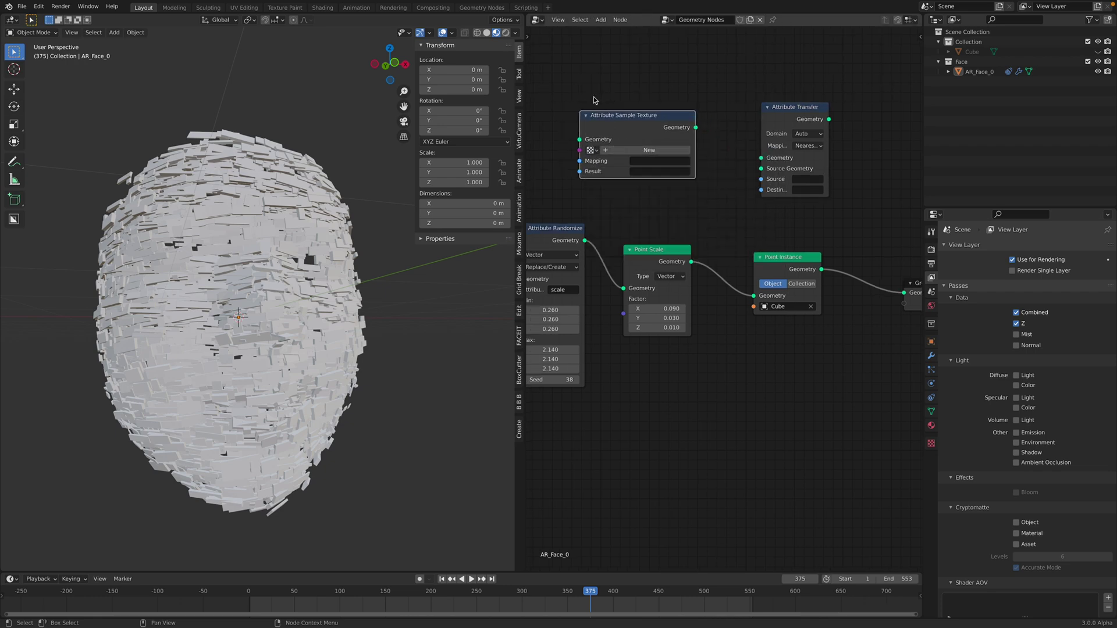
Step: Look over the node tree and check the domain options of the Attribute Transfer node
{"action": "middle_click_drag", "start_coordinate": [570, 177], "coordinate": [639, 181]}
{"action": "scroll", "coordinate": [636, 183], "scroll_direction": "down", "scroll_amount": 6}
{"action": "middle_click_drag", "start_coordinate": [818, 261], "coordinate": [921, 268]}
{"action": "middle_click_drag", "start_coordinate": [736, 234], "coordinate": [591, 259]}
{"action": "scroll", "coordinate": [625, 227], "scroll_direction": "up", "scroll_amount": 3}
{"action": "scroll", "coordinate": [724, 220], "scroll_direction": "up", "scroll_amount": 1}
{"action": "scroll", "coordinate": [786, 192], "scroll_direction": "up", "scroll_amount": 1}
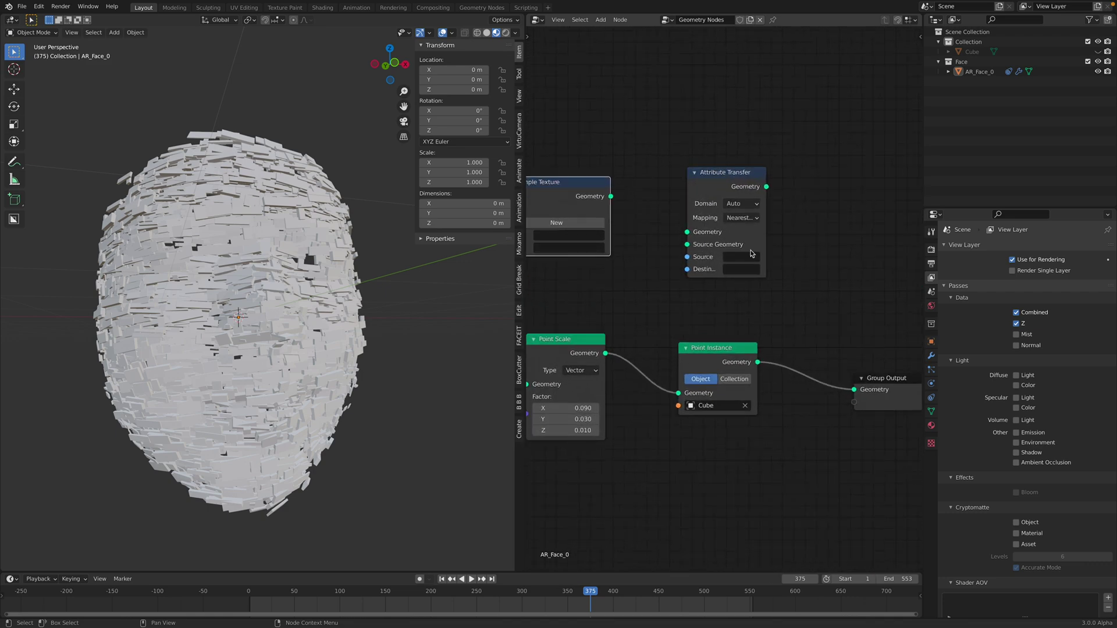
{"action": "left_click", "coordinate": [750, 206]}
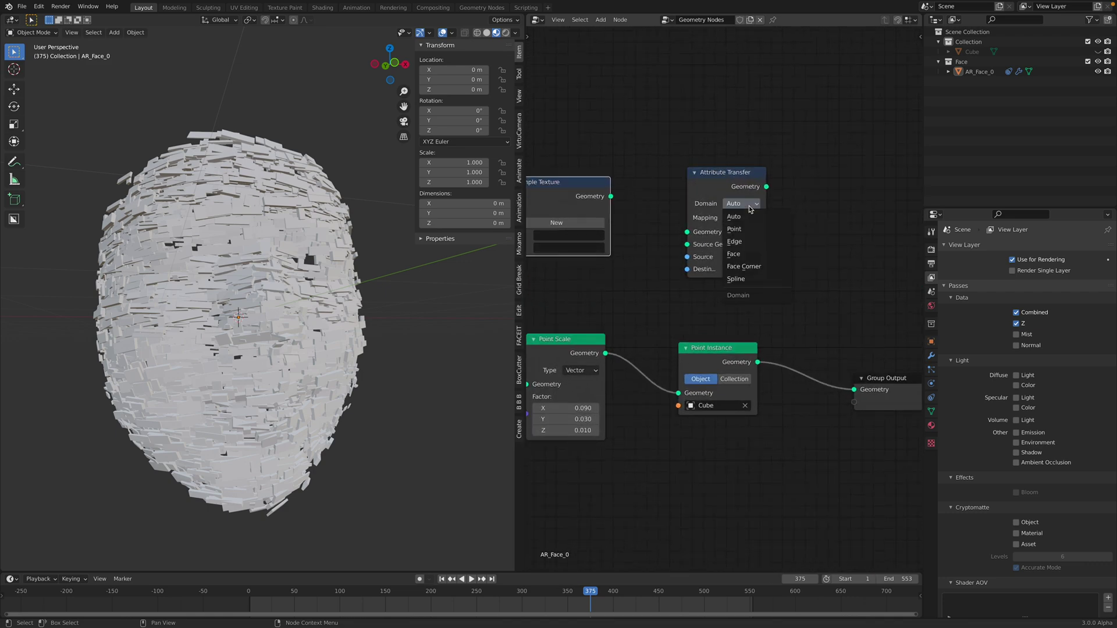
{"action": "scroll", "coordinate": [691, 277], "scroll_direction": "down", "scroll_amount": 4}
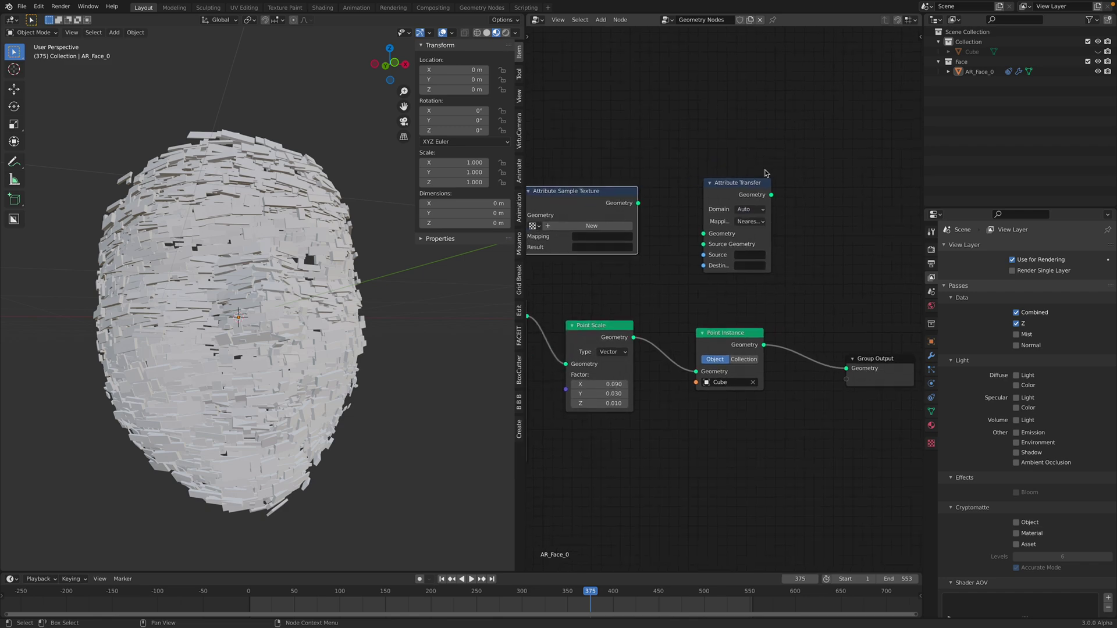
Step: Adjust the positions of the Point Instance and Point Scale nodes slightly in the node tree
{"action": "scroll", "coordinate": [711, 304], "scroll_direction": "down", "scroll_amount": 1}
{"action": "middle_click_drag", "start_coordinate": [715, 312], "coordinate": [752, 288]}
{"action": "left_click_drag", "start_coordinate": [771, 290], "coordinate": [780, 292]}
{"action": "left_click_drag", "start_coordinate": [686, 282], "coordinate": [696, 276]}
{"action": "middle_click_drag", "start_coordinate": [606, 275], "coordinate": [659, 260]}
{"action": "scroll", "coordinate": [295, 281], "scroll_direction": "down", "scroll_amount": 3}
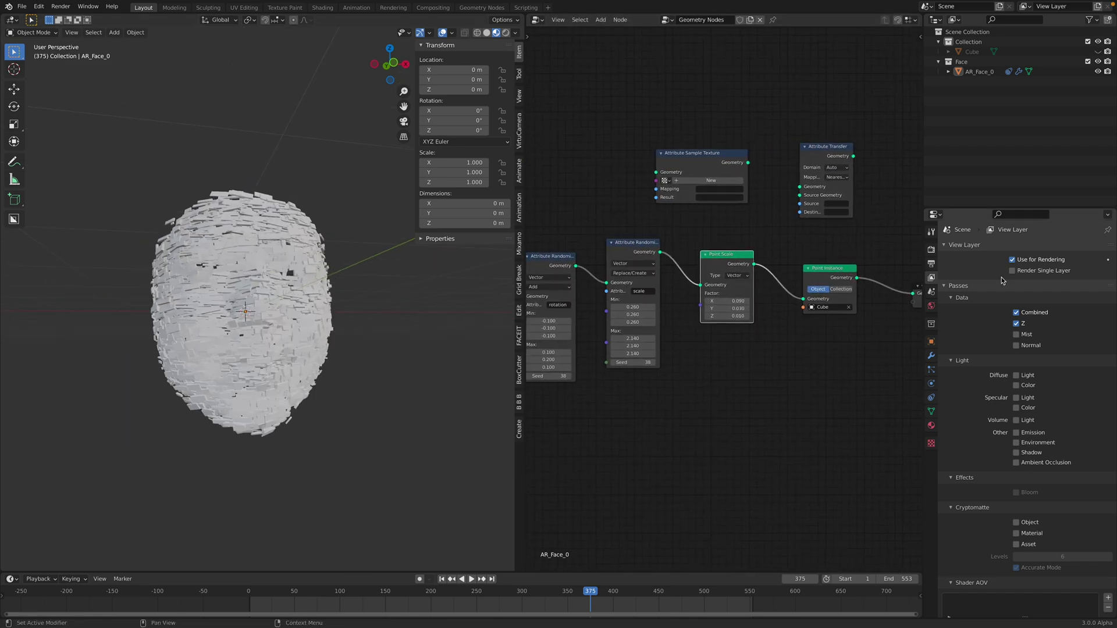
Step: Enable Ambient Occlusion in the Eevee render settings and set its distance to 3.16 m
{"action": "left_click", "coordinate": [932, 250]}
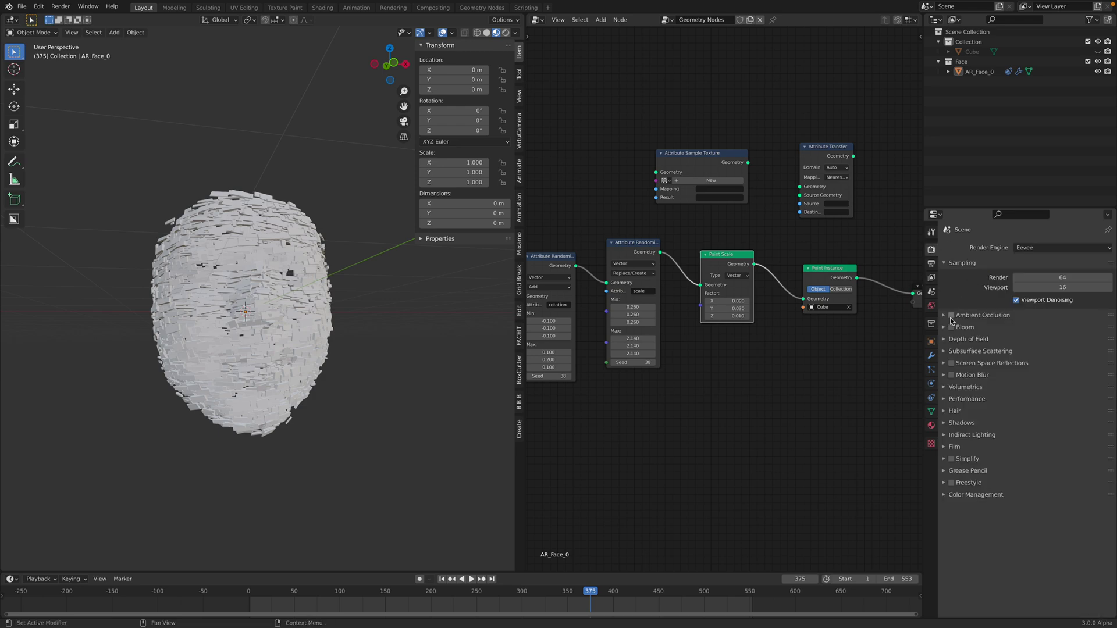
{"action": "left_click", "coordinate": [960, 315]}
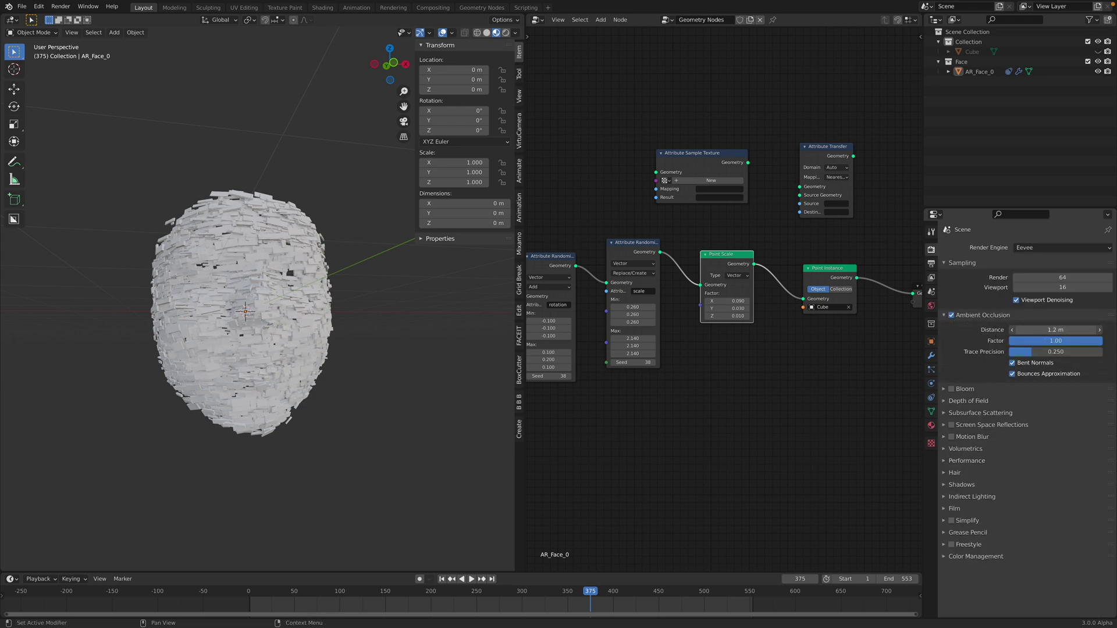
{"action": "left_click_drag", "start_coordinate": [1055, 330], "coordinate": [1012, 330]}
Step: Hide the viewport overlays and gizmos and play the cube-covered face animation
{"action": "key", "text": "space"}
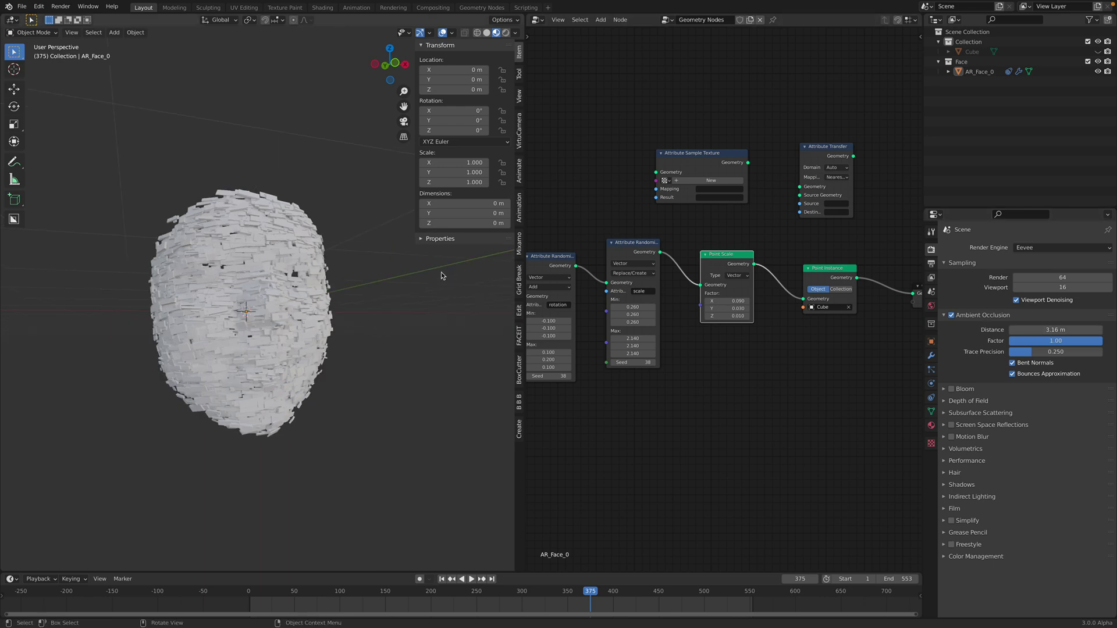
{"action": "left_click", "coordinate": [442, 33]}
{"action": "left_click", "coordinate": [420, 33]}
{"action": "middle_click_drag", "start_coordinate": [349, 245], "coordinate": [310, 324]}
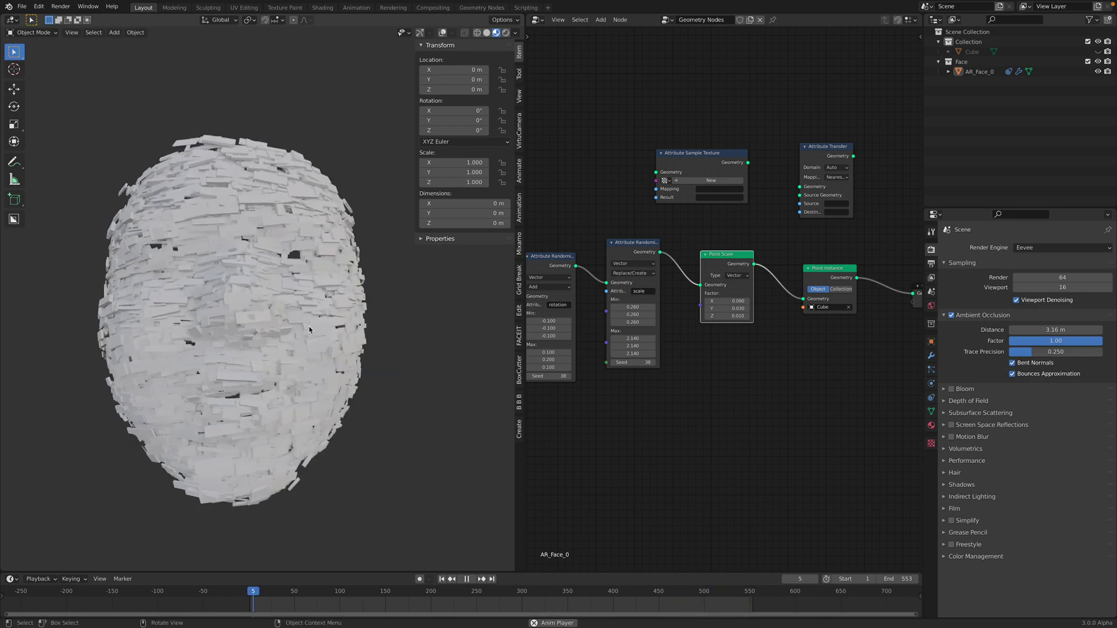
Step: Show the BlendArTrack download page on Gumroad in the browser and return to Blender
{"action": "key", "text": "ctrl+Right"}
{"action": "key", "text": "ctrl+Right"}
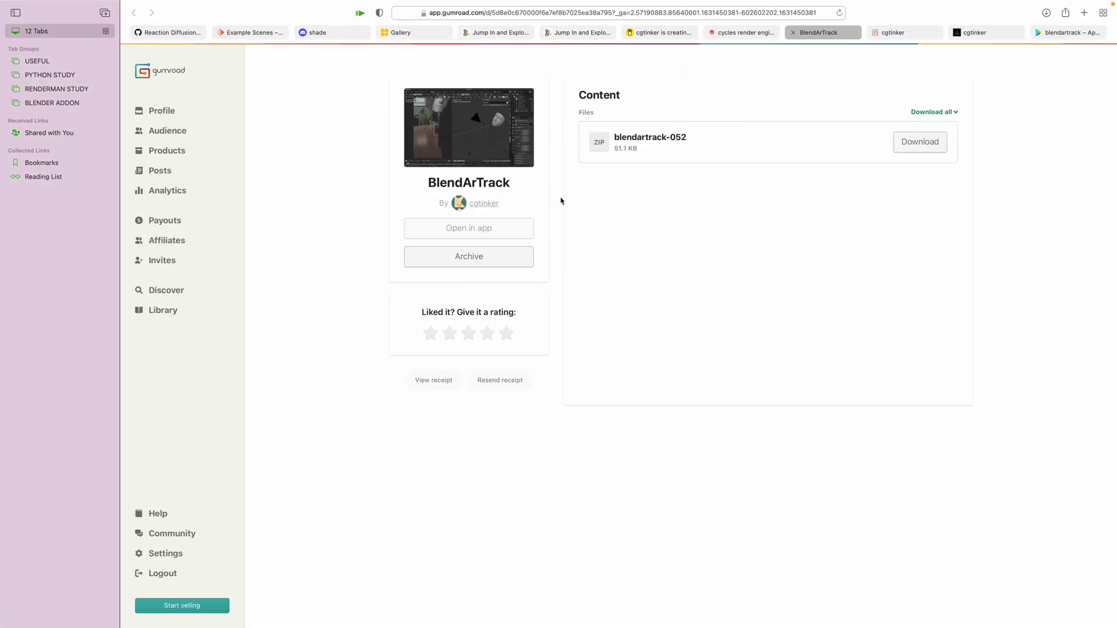
{"action": "key", "text": "ctrl+Left"}
{"action": "key", "text": "ctrl+Left"}
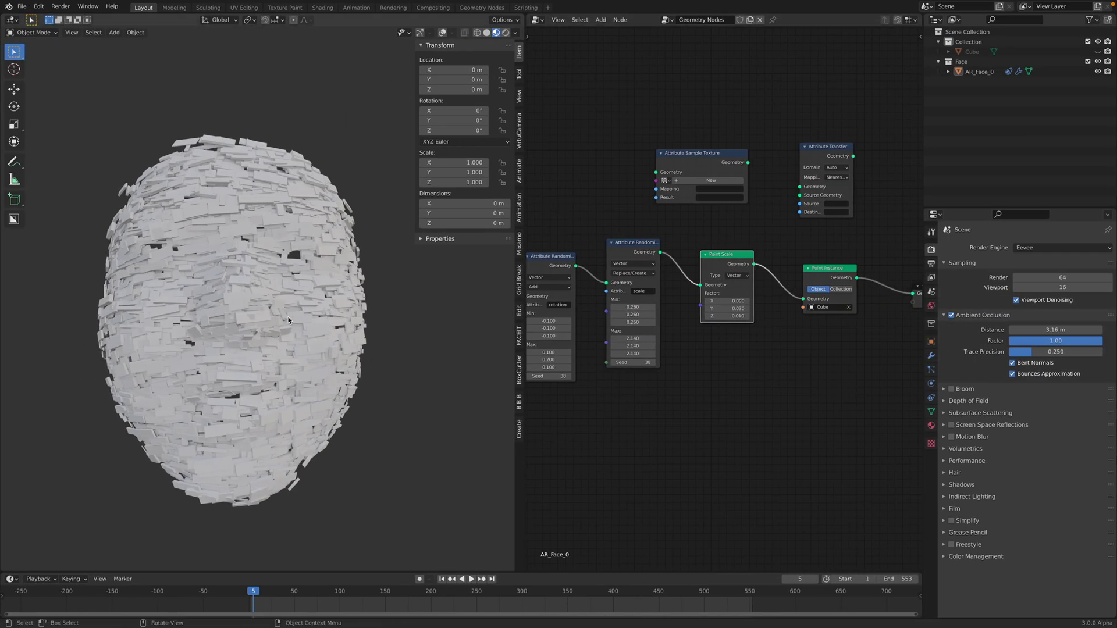
Step: Scrub through the timeline and replay the cube-covered face animation to review its motion
{"action": "left_click_drag", "start_coordinate": [487, 593], "coordinate": [622, 586]}
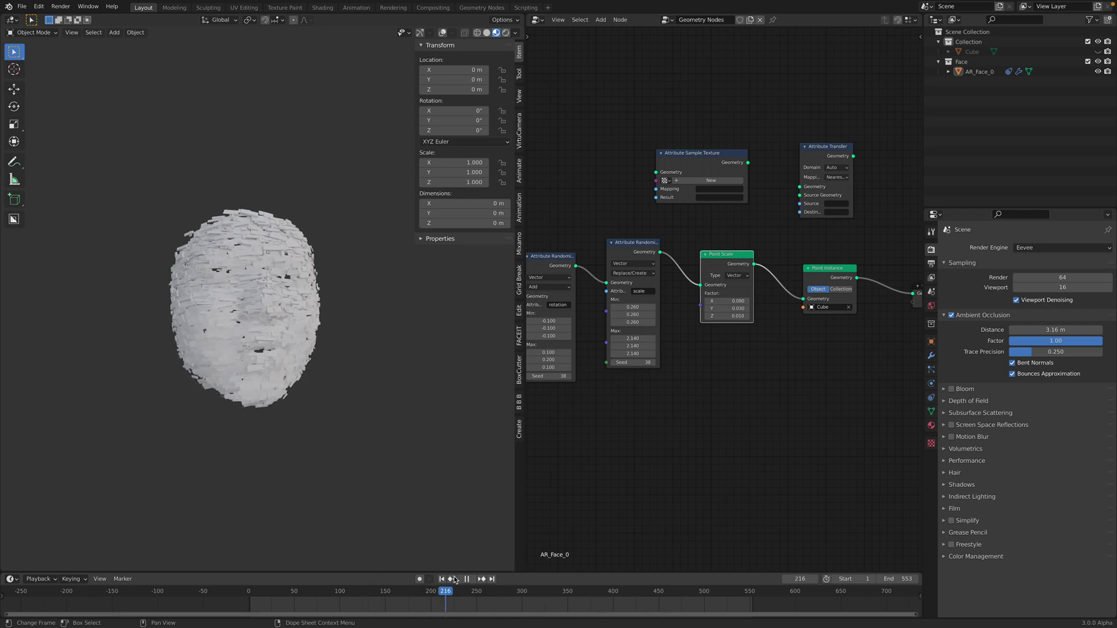
{"action": "key", "text": "space"}
{"action": "mouse_move", "coordinate": [544, 589]}
{"action": "left_mouse_down"}
{"action": "mouse_move", "coordinate": [671, 590]}
{"action": "mouse_move", "coordinate": [542, 583]}
{"action": "left_mouse_up"}
{"action": "left_click", "coordinate": [564, 590]}
{"action": "key", "text": "space"}
{"action": "scroll", "coordinate": [684, 592], "scroll_direction": "up", "scroll_amount": 4}
Step: Play the face animation from frame 433 while viewing it from the side and the front
{"action": "left_click_drag", "start_coordinate": [688, 592], "coordinate": [710, 592]}
{"action": "middle_click_drag", "start_coordinate": [489, 448], "coordinate": [412, 431]}
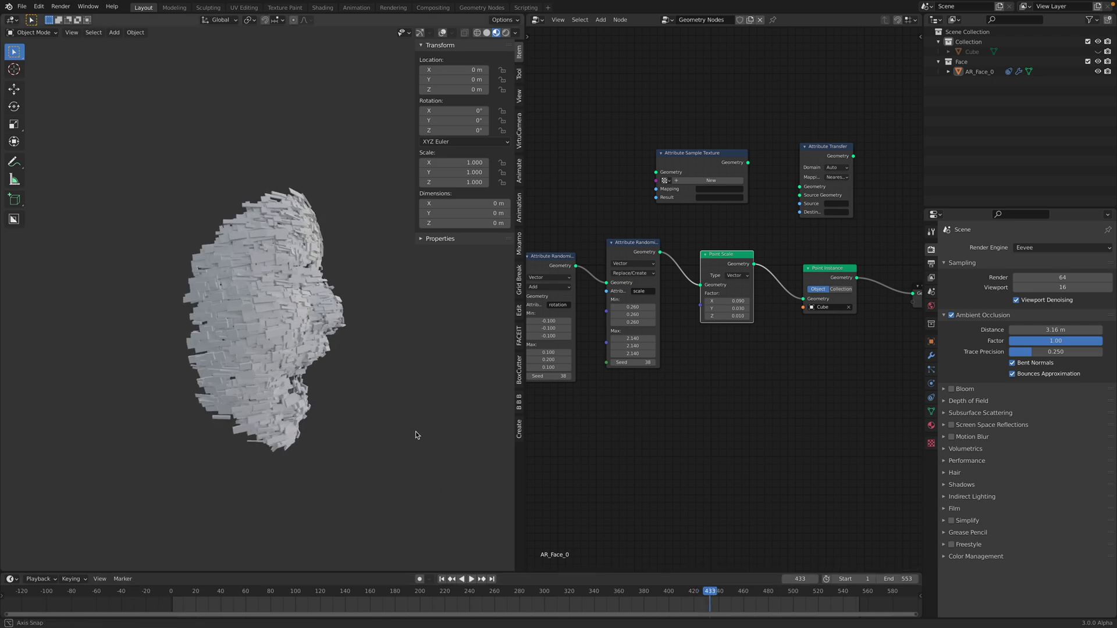
{"action": "key", "text": "space"}
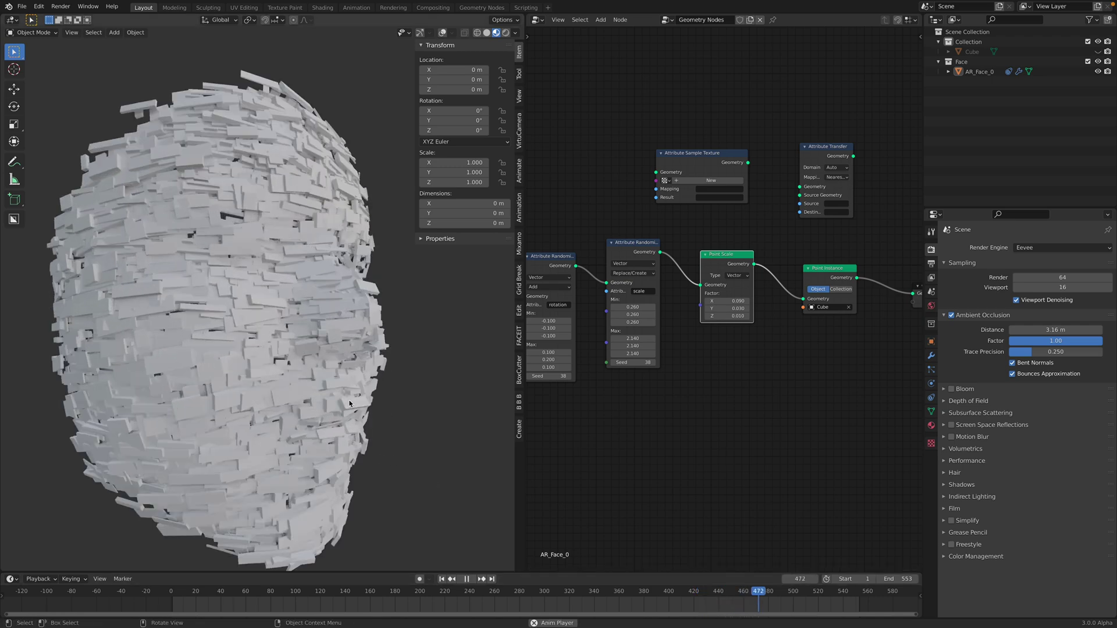
{"action": "scroll", "coordinate": [349, 404], "scroll_direction": "down", "scroll_amount": 3}
{"action": "middle_click_drag", "start_coordinate": [317, 393], "coordinate": [308, 392]}
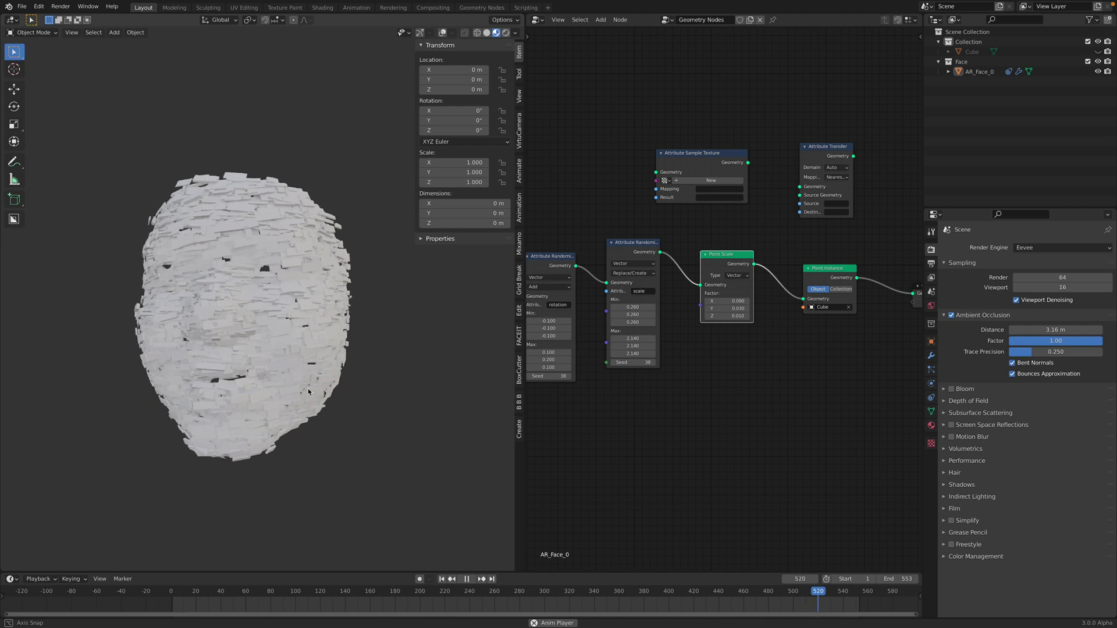
Step: Scrub the animation to around frame 420 and inspect the cube-covered face from several angles
{"action": "left_click", "coordinate": [241, 593]}
{"action": "left_click_drag", "start_coordinate": [240, 594], "coordinate": [692, 593]}
{"action": "key", "text": "space"}
{"action": "middle_click_drag", "start_coordinate": [351, 428], "coordinate": [266, 423]}
{"action": "middle_click_drag", "start_coordinate": [181, 371], "coordinate": [293, 415]}
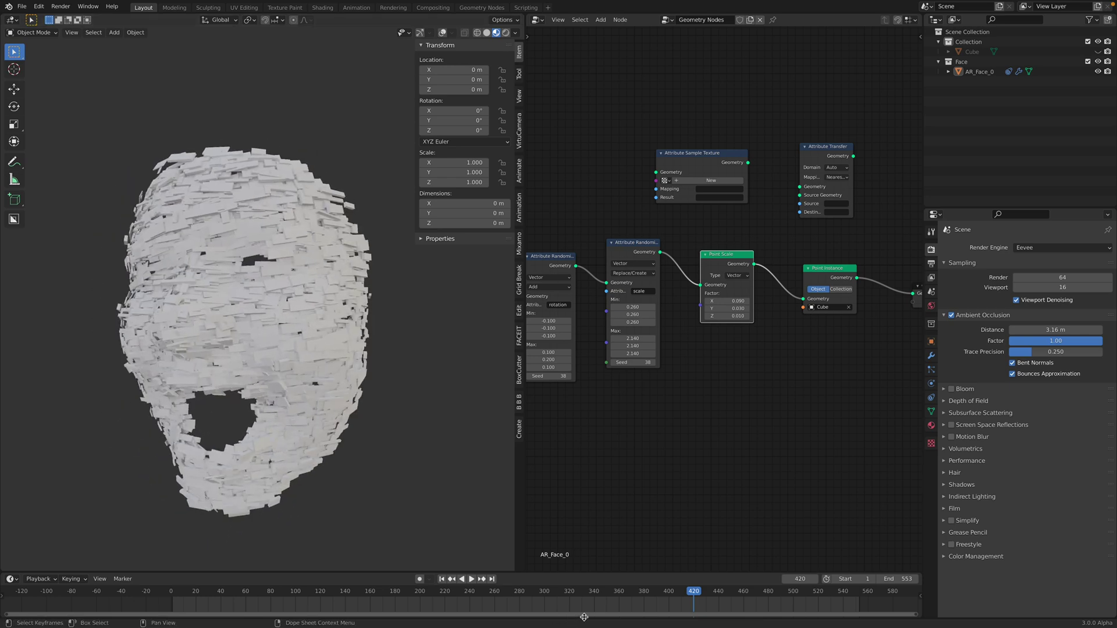
Step: Replay the face animation from several points in the timeline and stop it at frame 361
{"action": "left_click_drag", "start_coordinate": [661, 596], "coordinate": [672, 596]}
{"action": "key", "text": "space"}
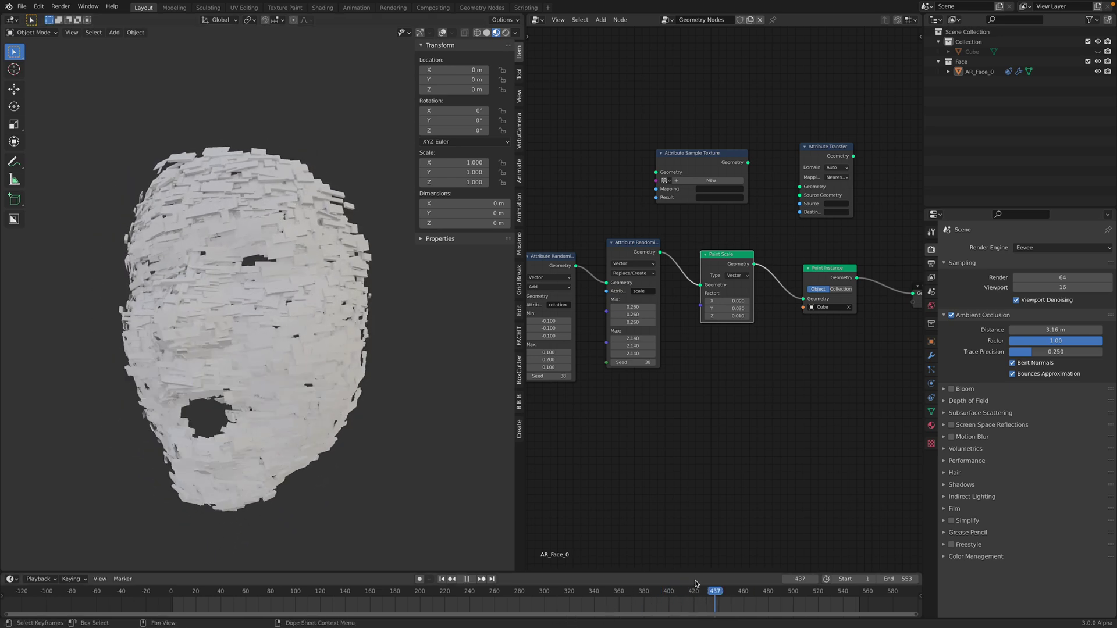
{"action": "left_click", "coordinate": [408, 597]}
{"action": "key", "text": "shift+ctrl+space"}
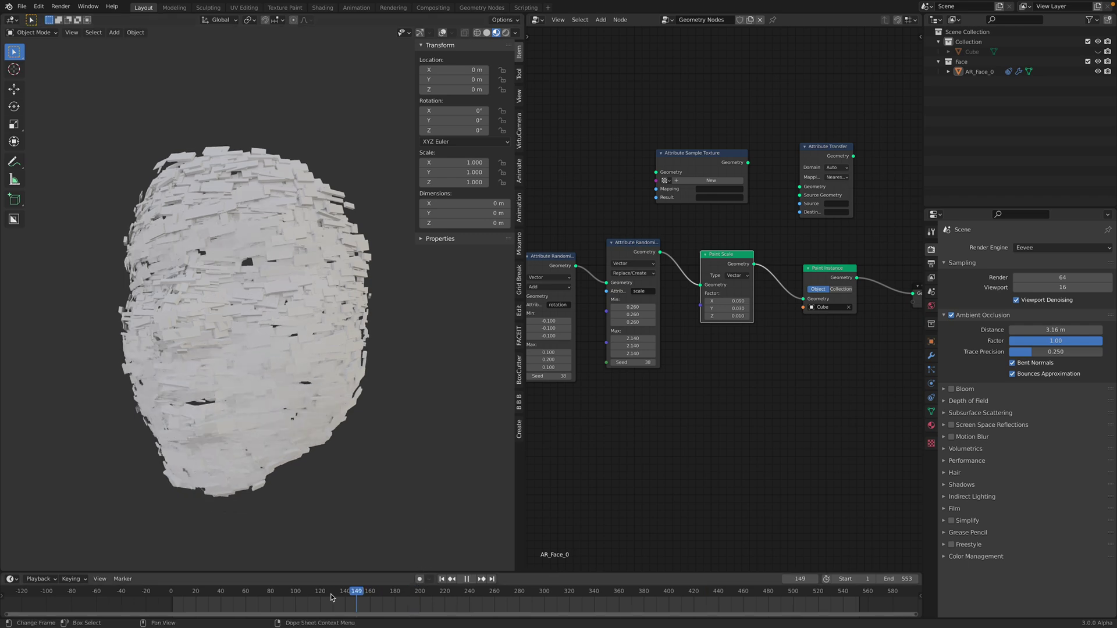
{"action": "left_click_drag", "start_coordinate": [477, 601], "coordinate": [620, 602]}
{"action": "key", "text": "space"}
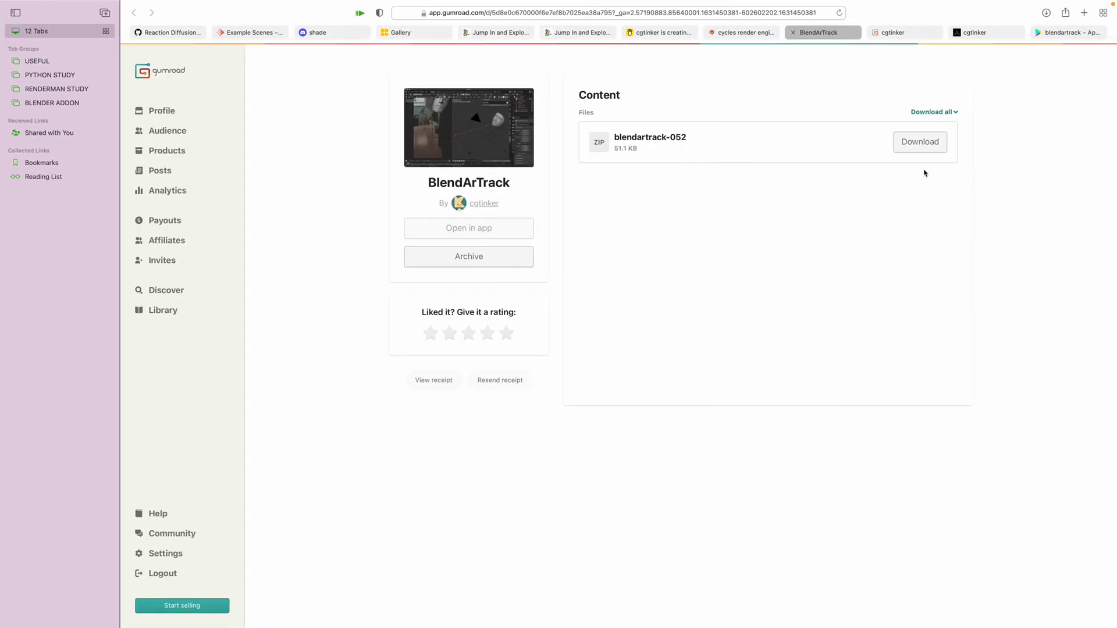
Step: Search the web for facecap in a new Safari tab and open the Bannaflak Face Cap page
{"action": "left_click", "coordinate": [1086, 14]}
{"action": "type", "text": "facecap"}
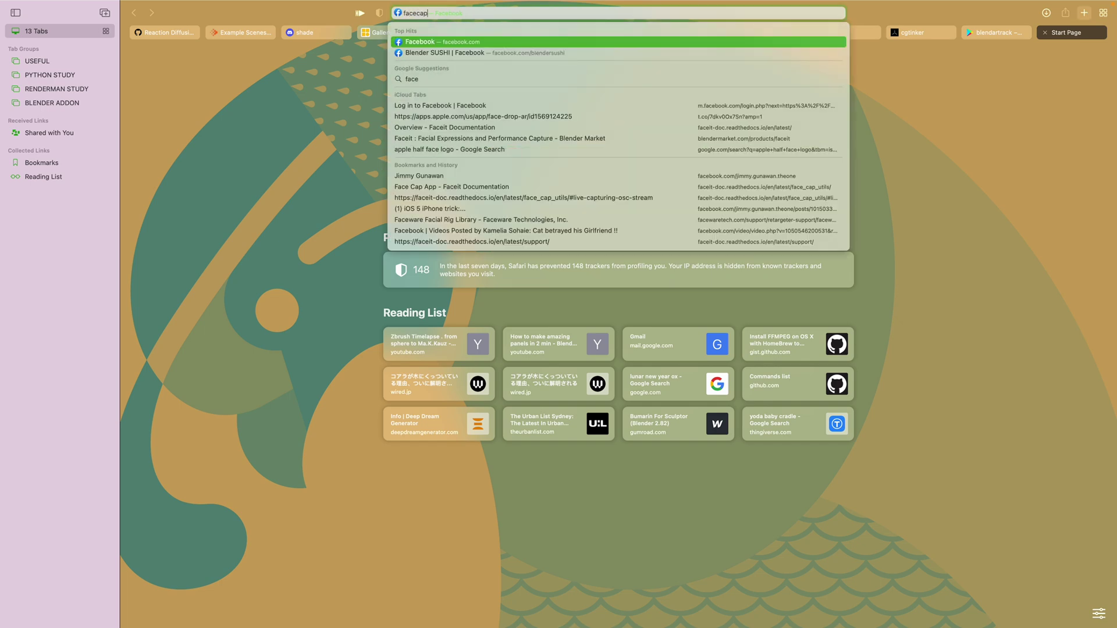
{"action": "key", "text": "Escape"}
{"action": "key", "text": "Return"}
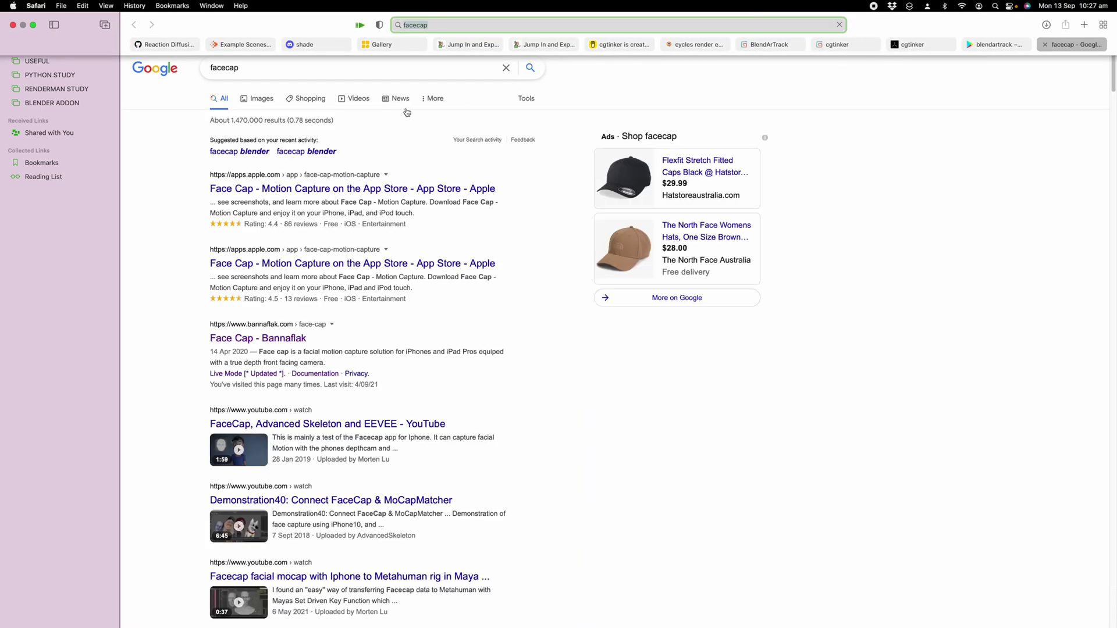
{"action": "left_click", "coordinate": [269, 340]}
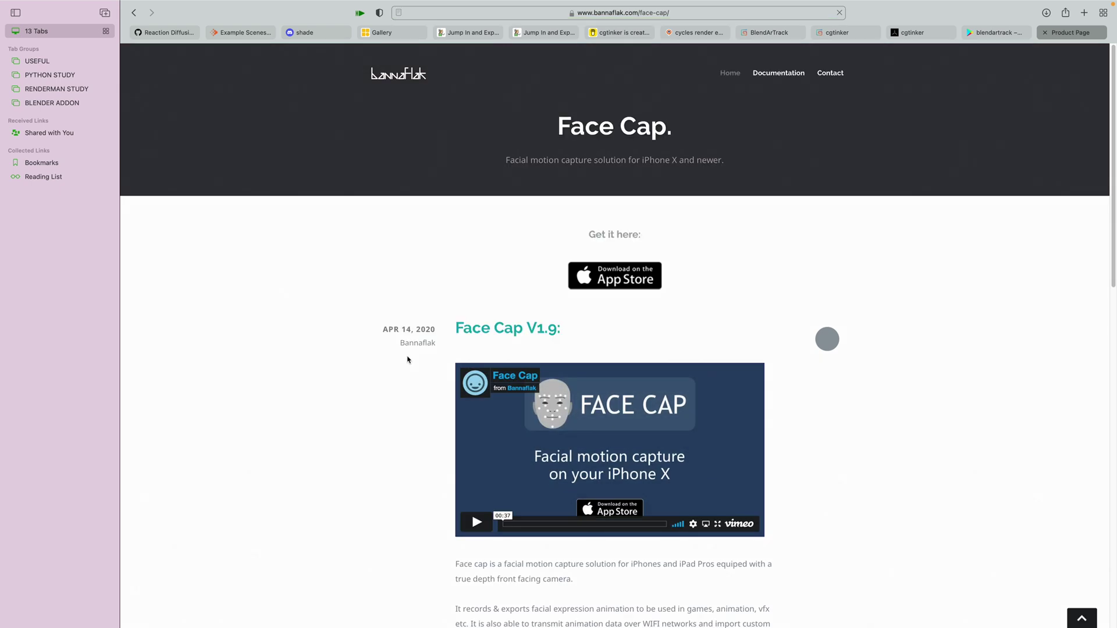
Step: Read through the features and requirements on the Face Cap product page
{"action": "scroll", "coordinate": [407, 357], "scroll_direction": "down", "scroll_amount": 3}
{"action": "scroll", "coordinate": [553, 369], "scroll_direction": "down", "scroll_amount": 15}
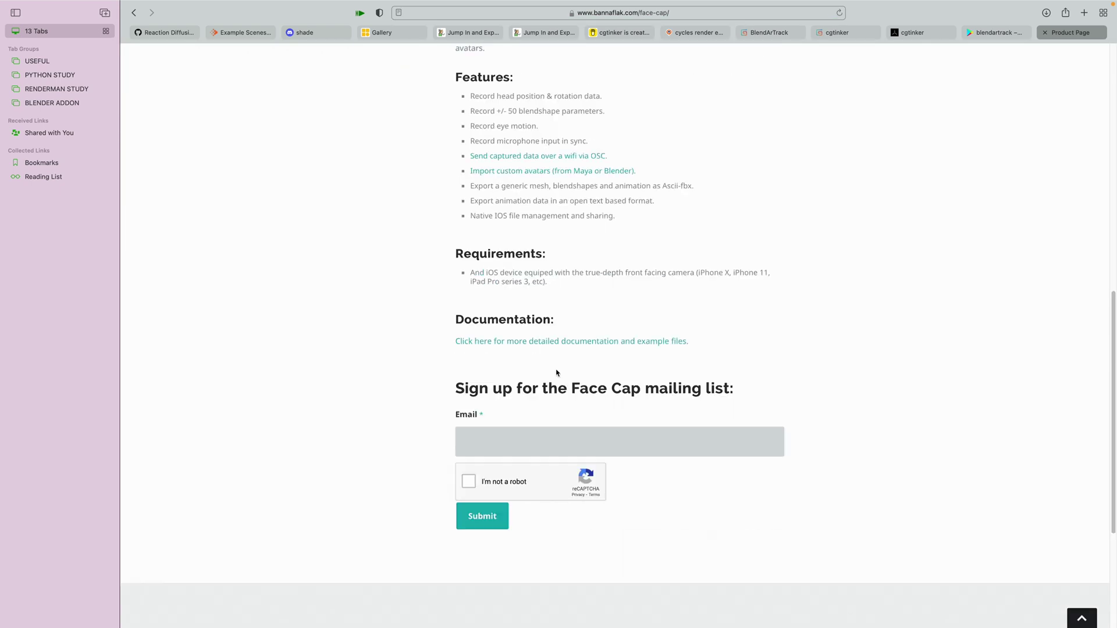
{"action": "scroll", "coordinate": [554, 365], "scroll_direction": "up", "scroll_amount": 15}
{"action": "scroll", "coordinate": [554, 365], "scroll_direction": "up", "scroll_amount": 3}
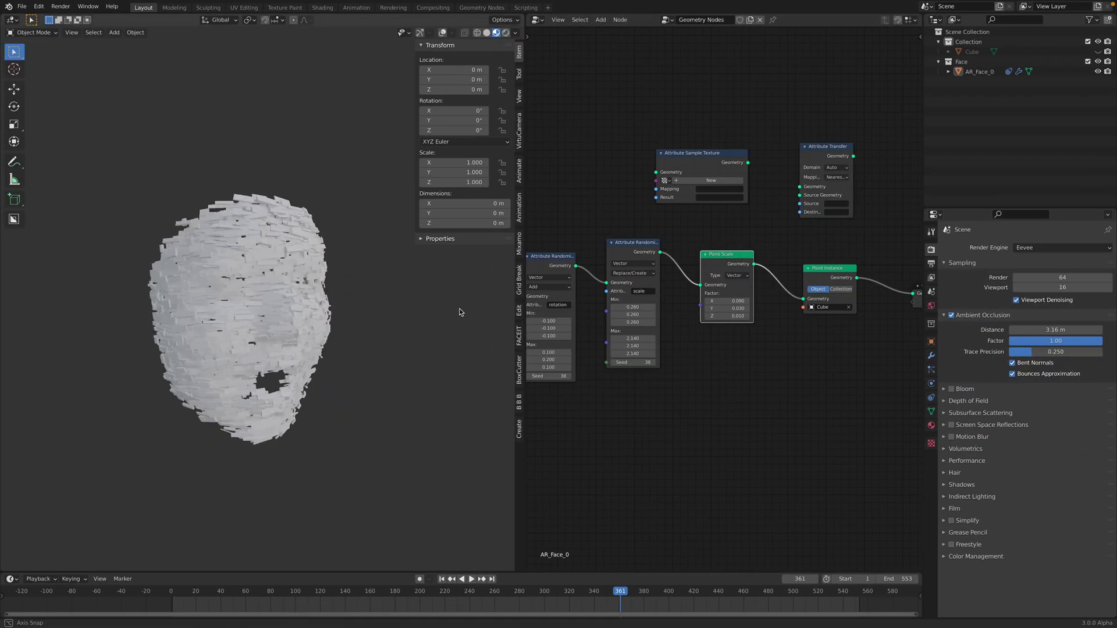
Step: Switch back to Blender, select the face and link the Group Input geometry directly to the Group Output
{"action": "middle_click_drag", "start_coordinate": [460, 313], "coordinate": [339, 287]}
{"action": "scroll", "coordinate": [227, 326], "scroll_direction": "up", "scroll_amount": 3}
{"action": "scroll", "coordinate": [290, 266], "scroll_direction": "down", "scroll_amount": 2}
{"action": "left_click", "coordinate": [330, 293]}
{"action": "scroll", "coordinate": [729, 334], "scroll_direction": "down", "scroll_amount": 8}
{"action": "middle_click_drag", "start_coordinate": [603, 287], "coordinate": [657, 280]}
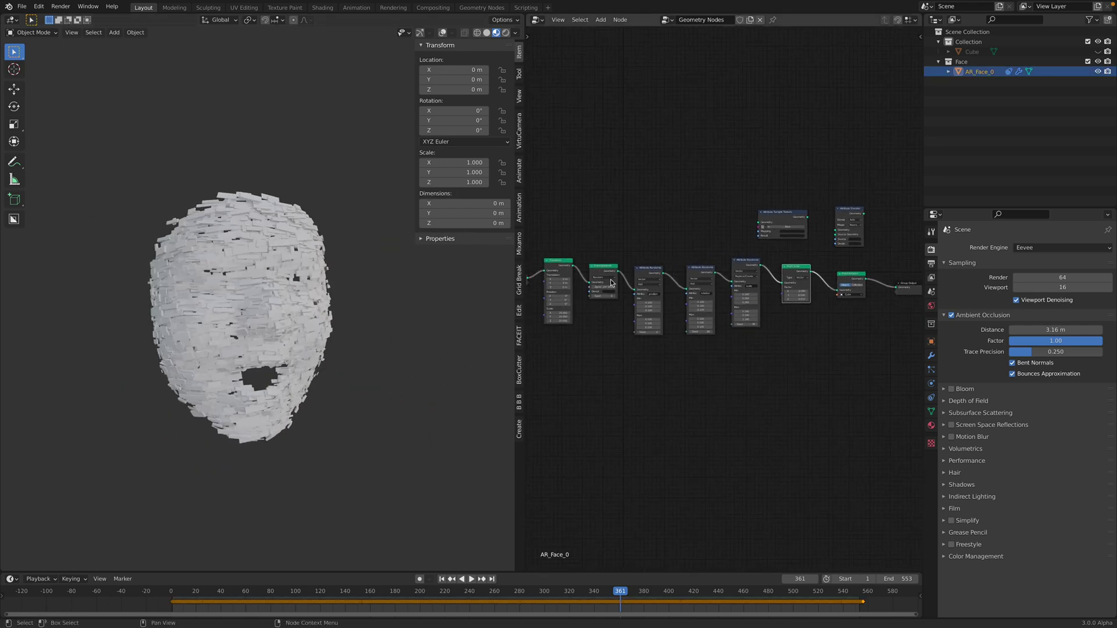
{"action": "scroll", "coordinate": [637, 285], "scroll_direction": "down", "scroll_amount": 2}
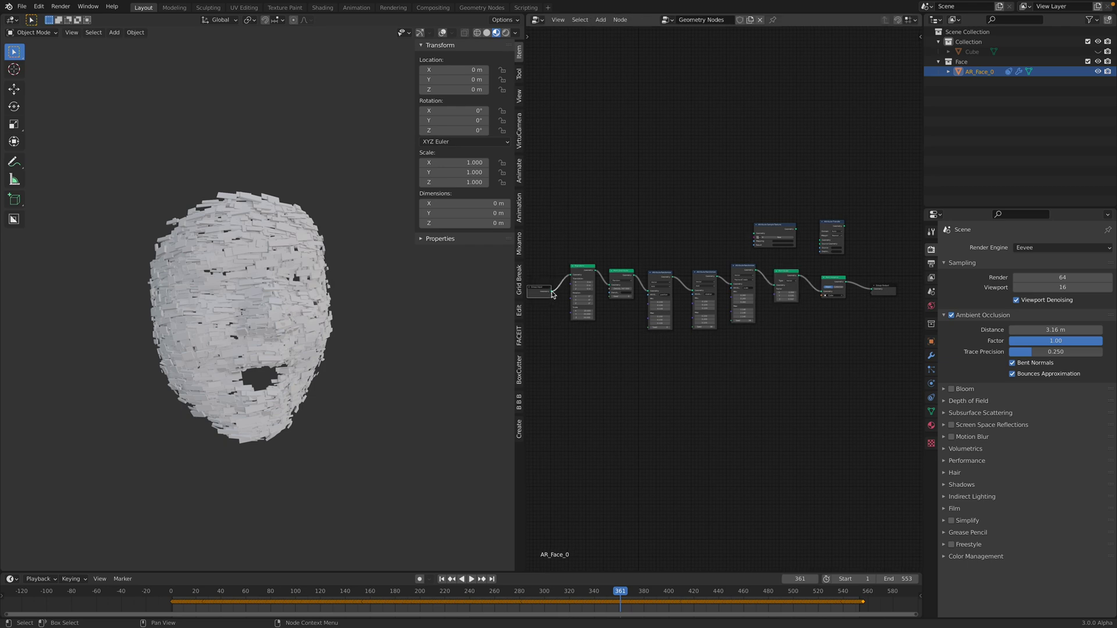
{"action": "left_click_drag", "start_coordinate": [874, 292], "coordinate": [874, 290]}
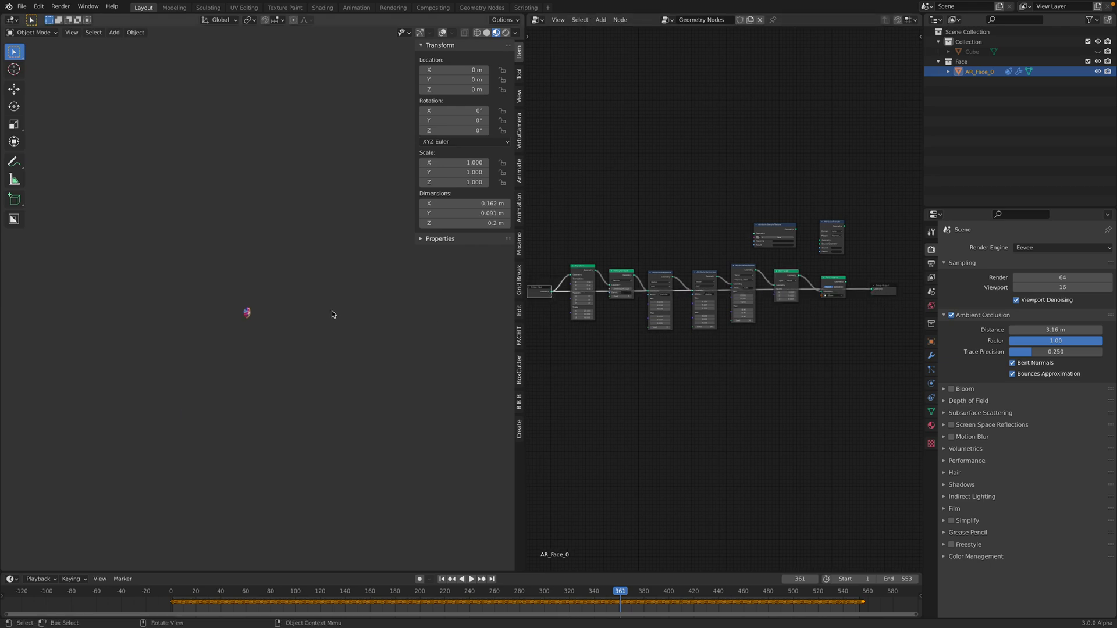
Step: Link the Transform node's geometry output directly to the Group Output and view the enlarged painted face
{"action": "scroll", "coordinate": [580, 278], "scroll_direction": "up", "scroll_amount": 2}
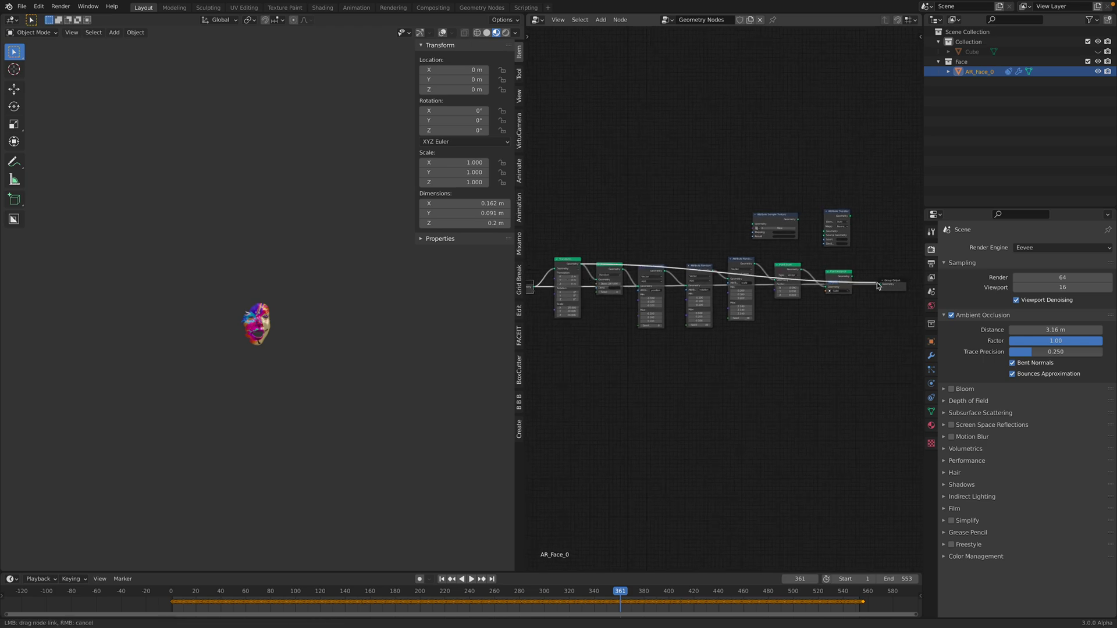
{"action": "left_click_drag", "start_coordinate": [880, 288], "coordinate": [881, 285]}
{"action": "scroll", "coordinate": [299, 343], "scroll_direction": "down", "scroll_amount": 10}
{"action": "middle_click_drag", "start_coordinate": [300, 344], "coordinate": [279, 341]}
{"action": "scroll", "coordinate": [598, 302], "scroll_direction": "up", "scroll_amount": 5}
Step: Move the Point Distribute node slightly lower and set its distribution method to Poisson Disk
{"action": "middle_click_drag", "start_coordinate": [598, 302], "coordinate": [651, 286]}
{"action": "scroll", "coordinate": [623, 269], "scroll_direction": "up", "scroll_amount": 3}
{"action": "left_click_drag", "start_coordinate": [653, 231], "coordinate": [652, 259]}
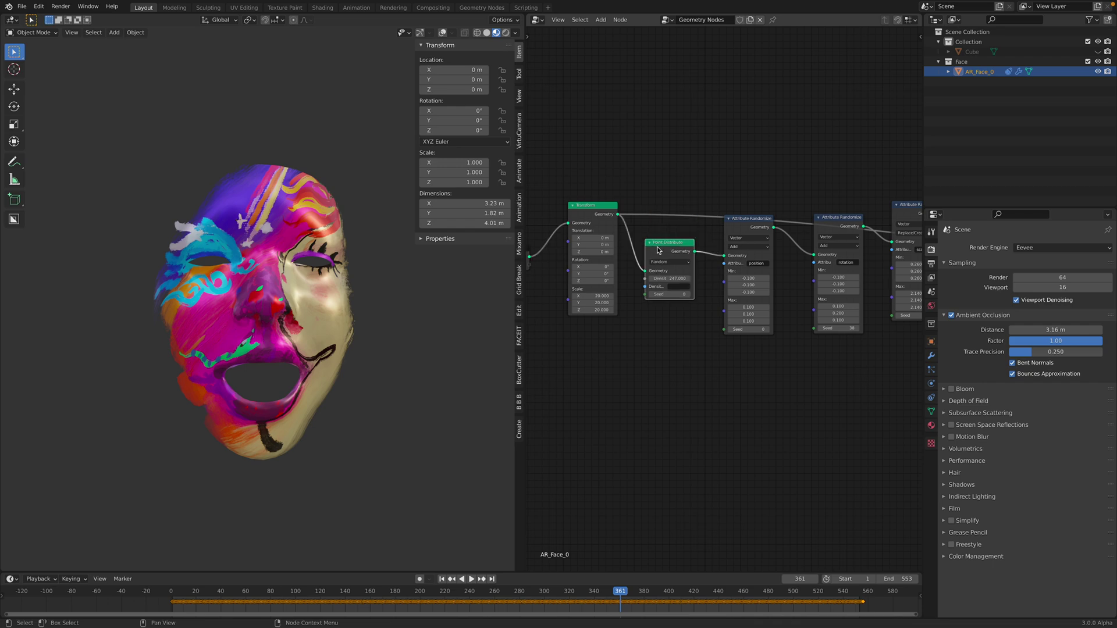
{"action": "scroll", "coordinate": [673, 271], "scroll_direction": "up", "scroll_amount": 2}
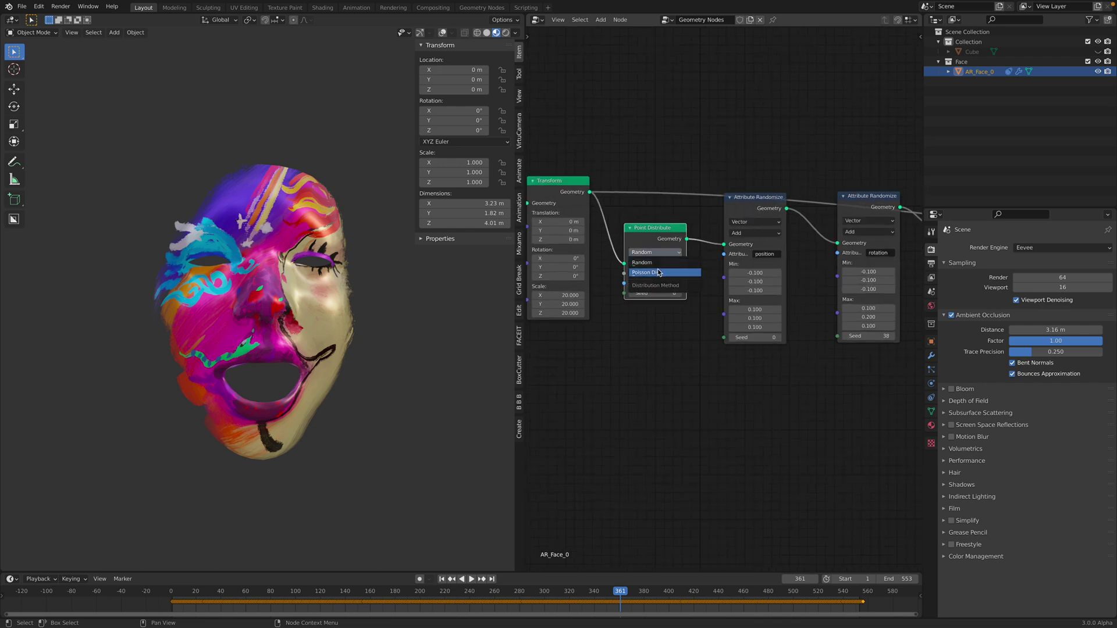
{"action": "left_click", "coordinate": [659, 272]}
Step: Link the Point Instance node's geometry output to the Group Output
{"action": "scroll", "coordinate": [749, 324], "scroll_direction": "down", "scroll_amount": 5}
{"action": "middle_click_drag", "start_coordinate": [889, 309], "coordinate": [578, 362]}
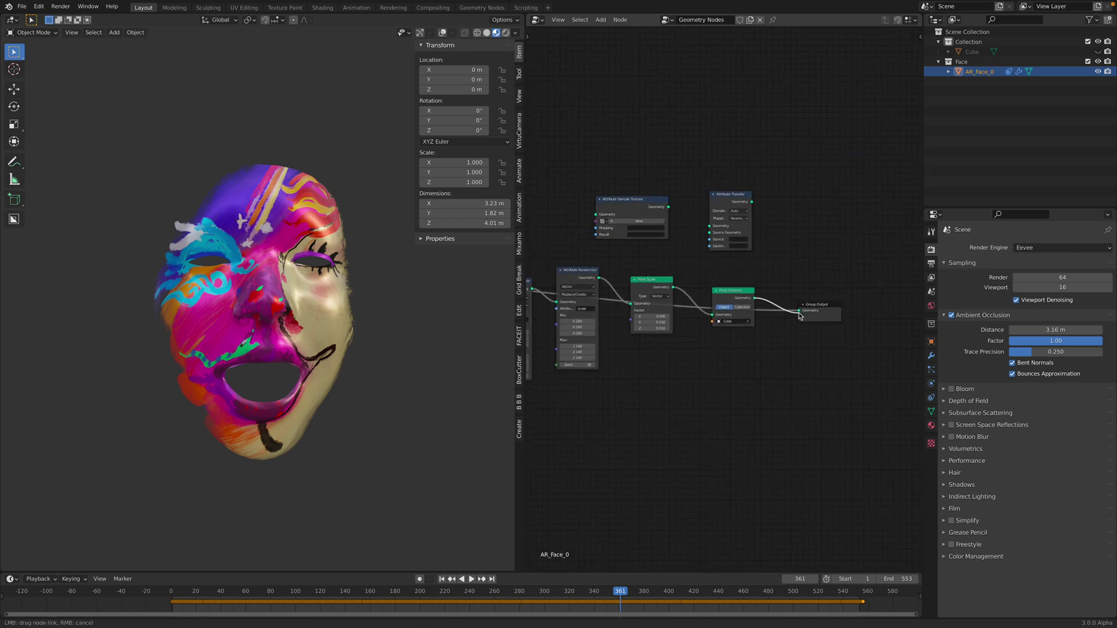
{"action": "left_click_drag", "start_coordinate": [799, 312], "coordinate": [799, 311]}
Step: Lower the Point Distribute node's minimum distance to 0.06 m
{"action": "middle_click_drag", "start_coordinate": [683, 341], "coordinate": [777, 332]}
{"action": "scroll", "coordinate": [660, 316], "scroll_direction": "up", "scroll_amount": 6}
{"action": "middle_click_drag", "start_coordinate": [636, 319], "coordinate": [748, 326]}
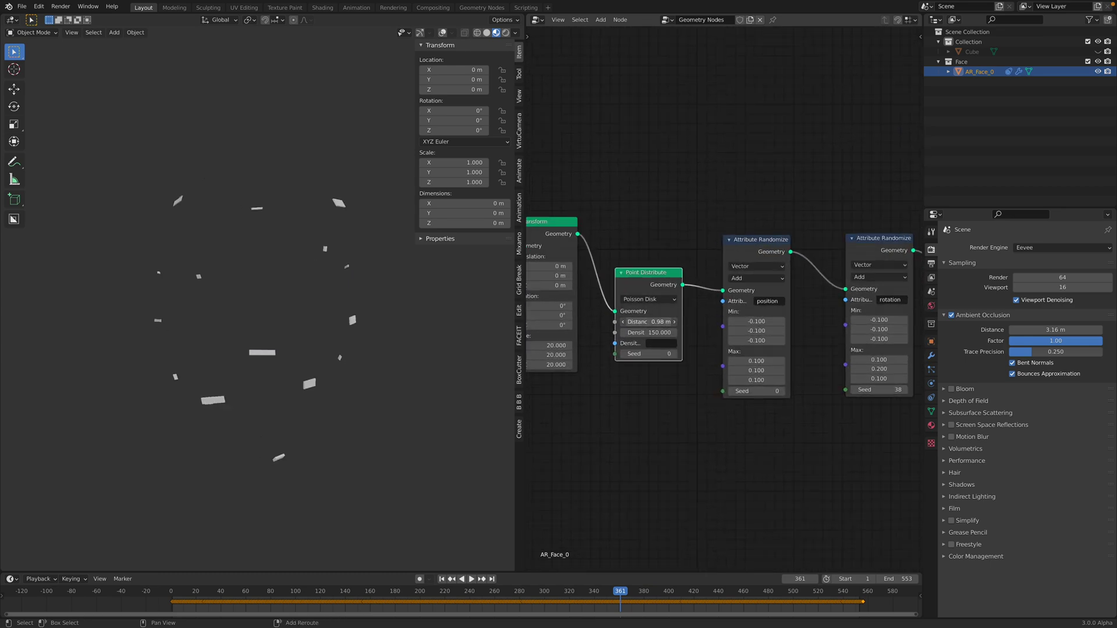
{"action": "left_click_drag", "start_coordinate": [649, 321], "coordinate": [635, 322]}
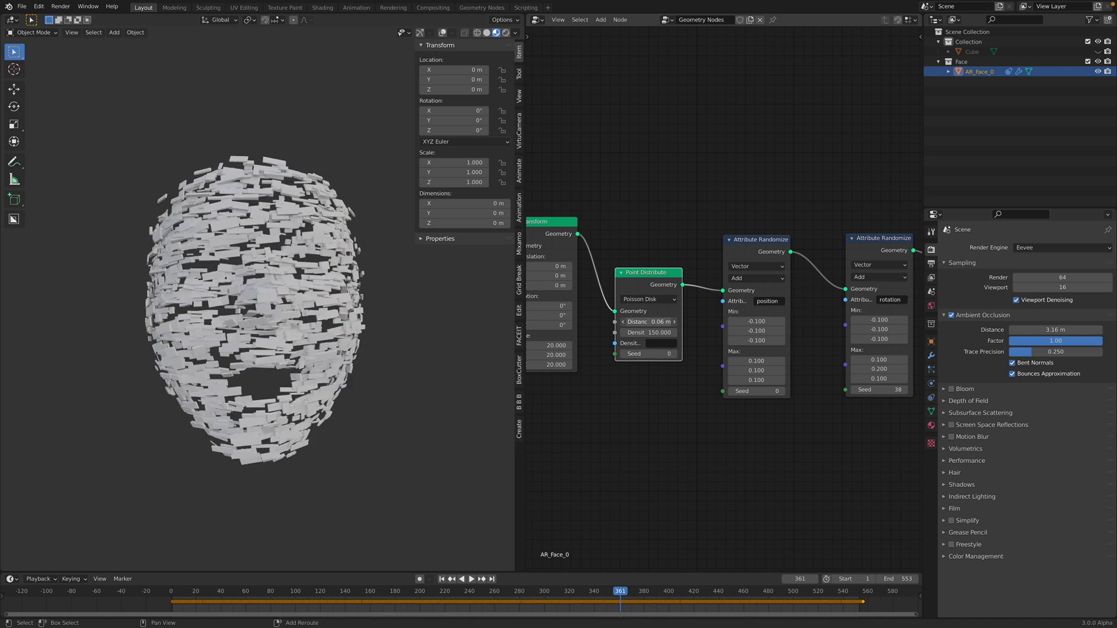
Step: Play the animation of the brick-covered face, scrub along the timeline and stop playback
{"action": "key", "text": "space"}
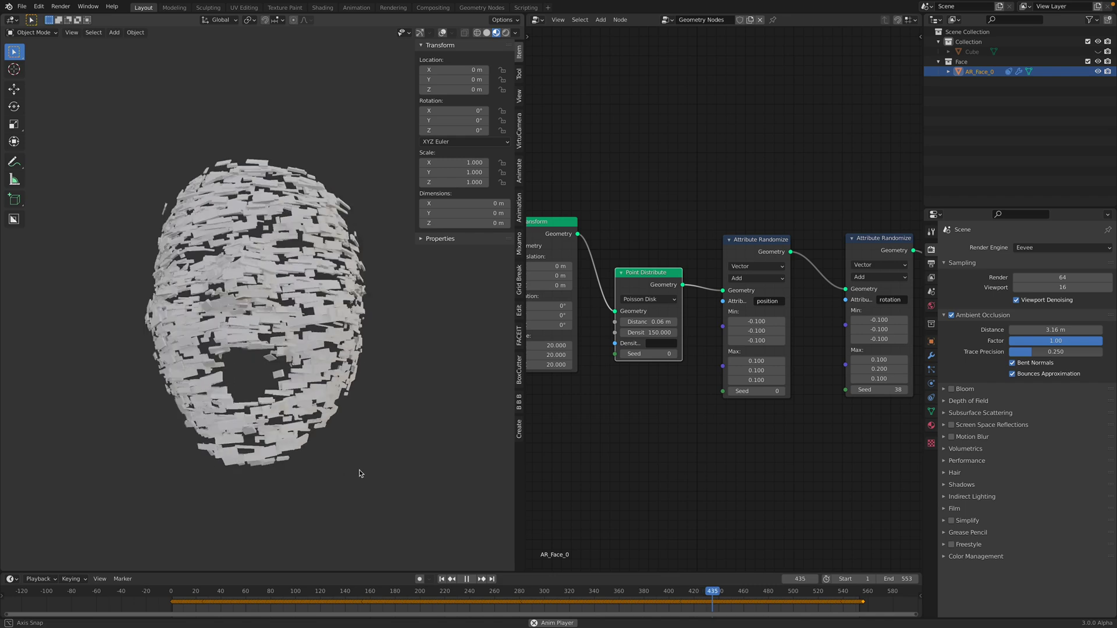
{"action": "scroll", "coordinate": [540, 597], "scroll_direction": "down", "scroll_amount": 5}
{"action": "left_click_drag", "start_coordinate": [536, 595], "coordinate": [589, 599]}
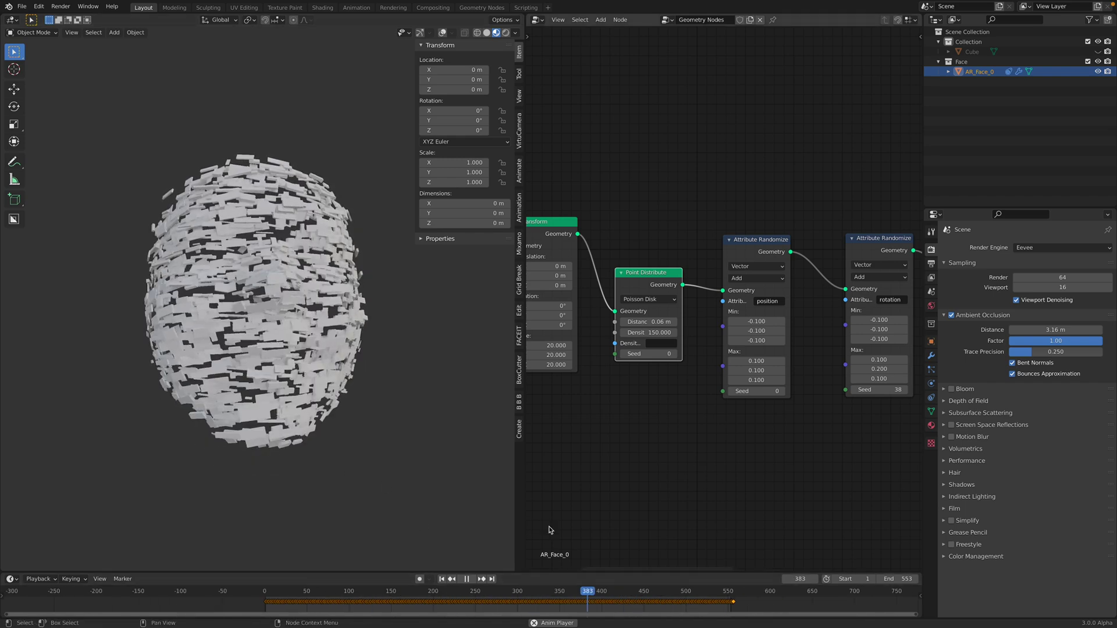
{"action": "key", "text": "space"}
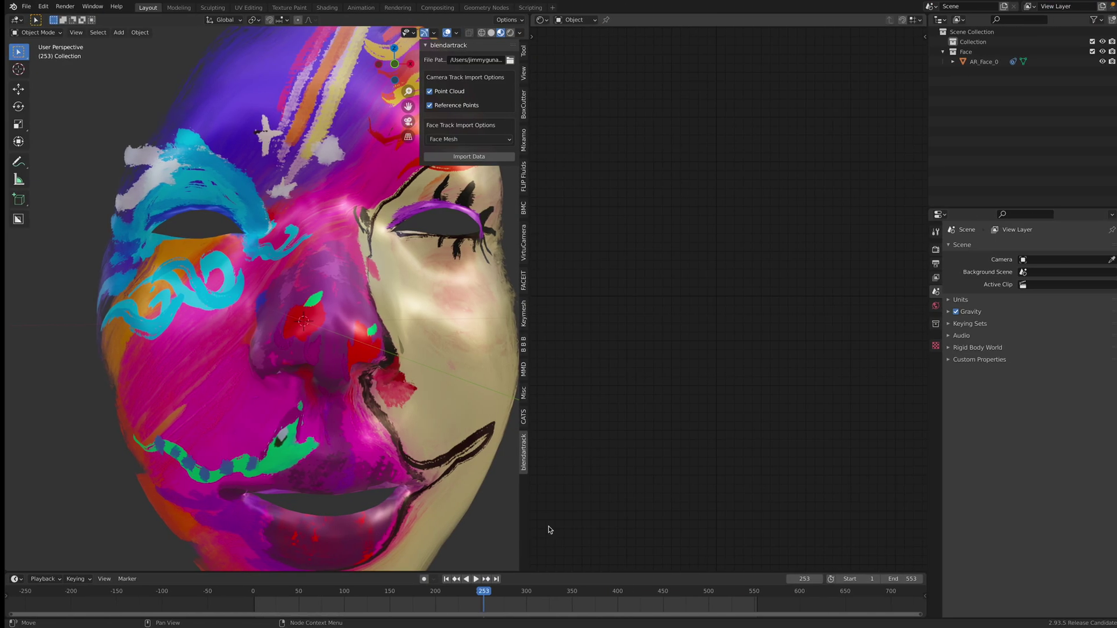
Step: Switch to the web browser and try to look up "mummy movie" from a new tab
{"action": "key", "text": "ctrl+Right"}
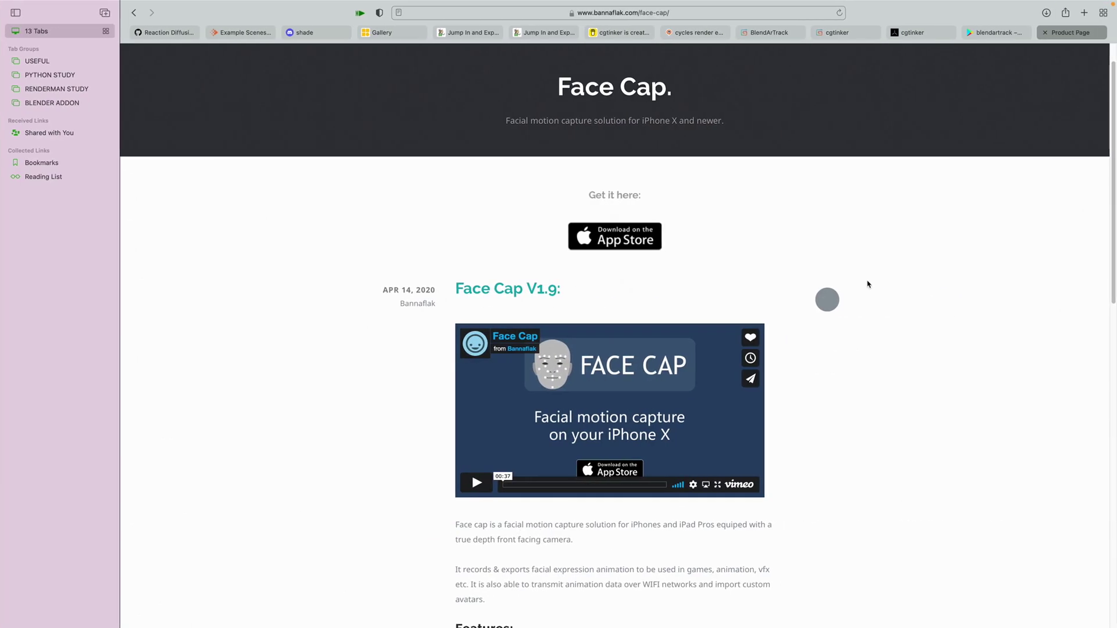
{"action": "left_click", "coordinate": [1083, 12]}
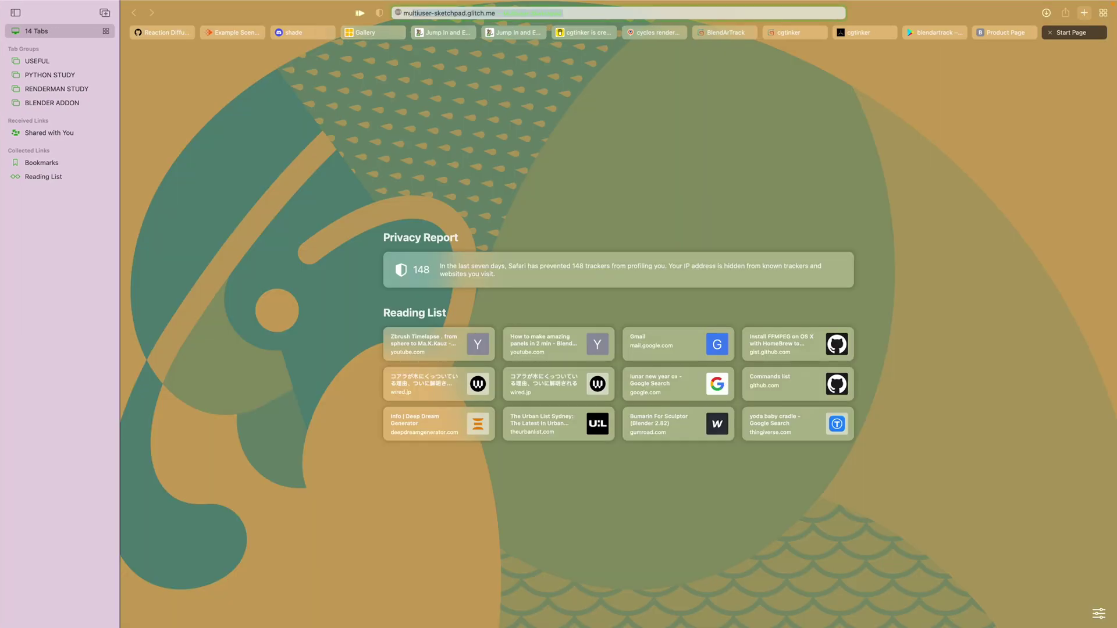
{"action": "type", "text": "mummy movie"}
{"action": "key", "text": "Return"}
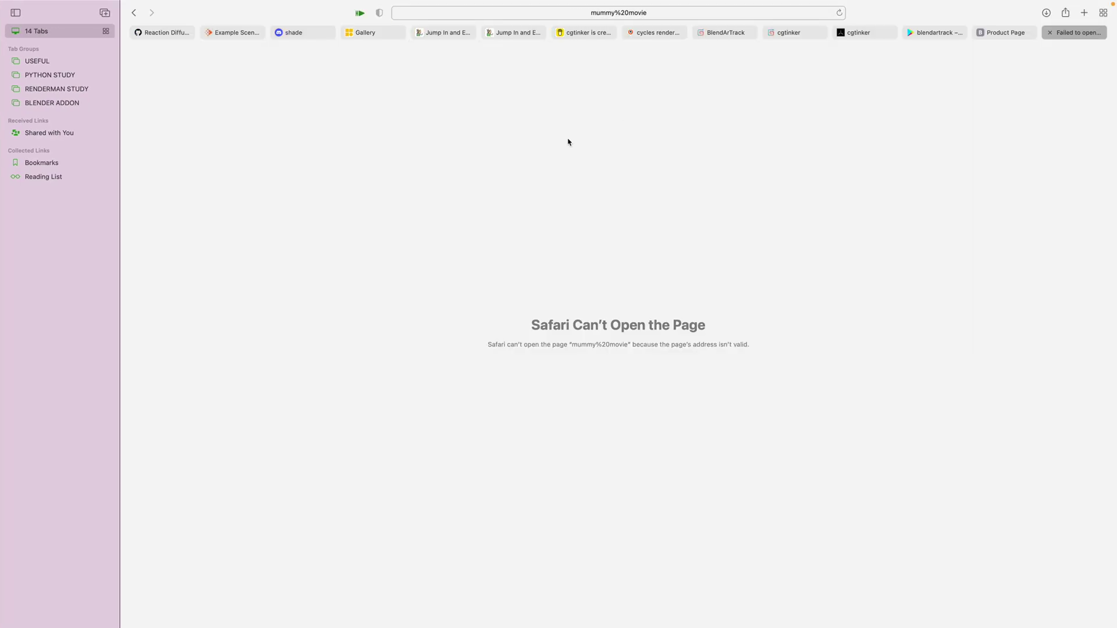
Step: Open google.com and search for "the mummy movie head"
{"action": "left_click", "coordinate": [614, 18]}
{"action": "type", "text": "google.com"}
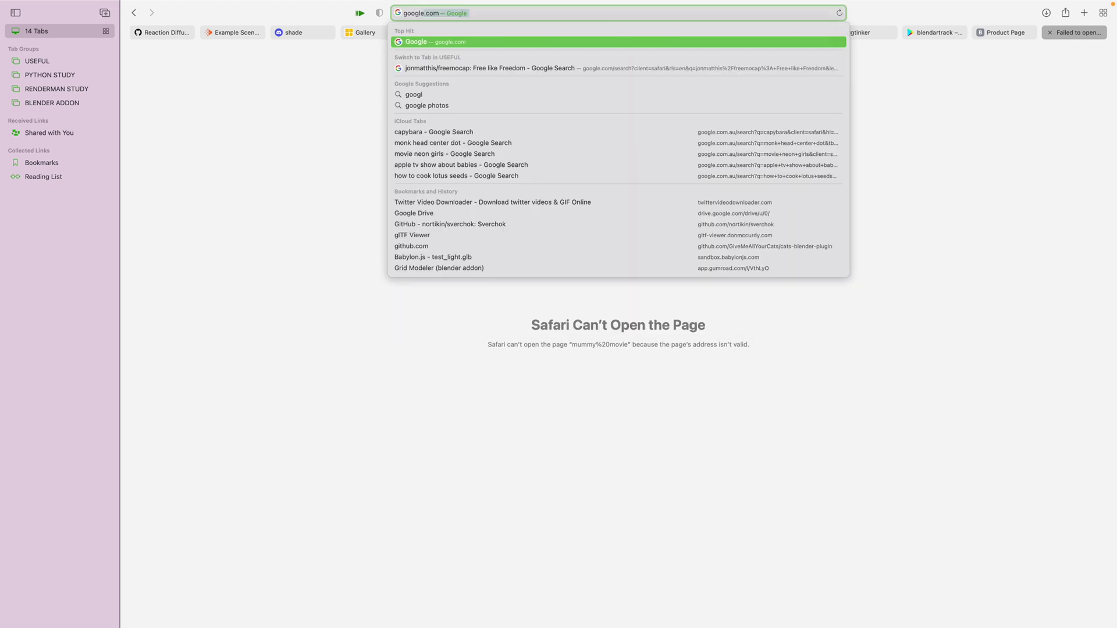
{"action": "key", "text": "Return"}
{"action": "type", "text": "t"}
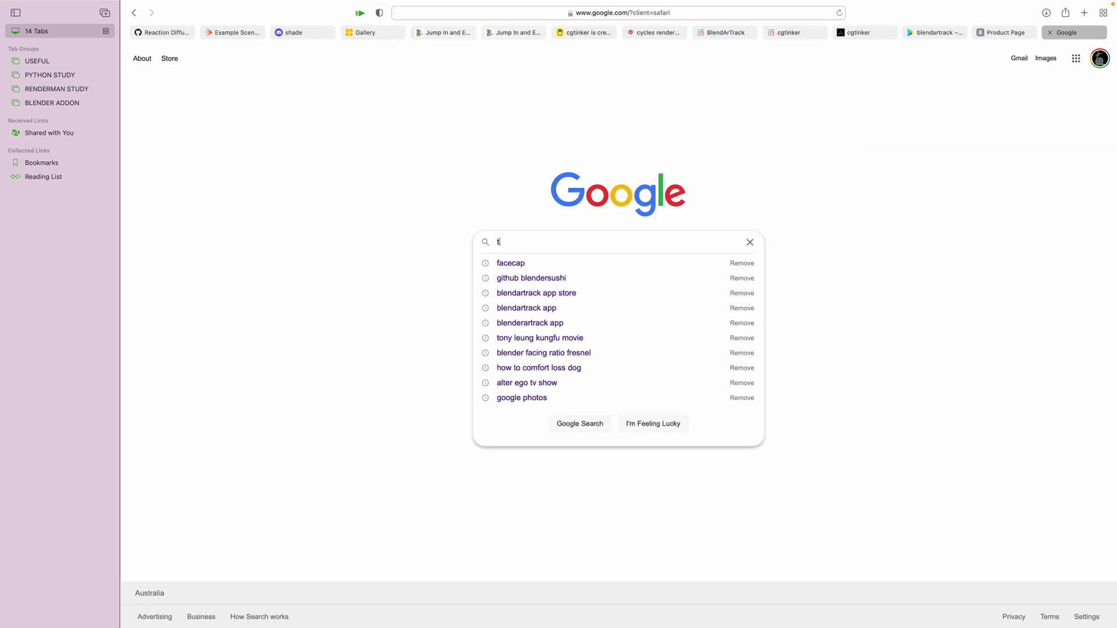
{"action": "type", "text": "he mummy movie head"}
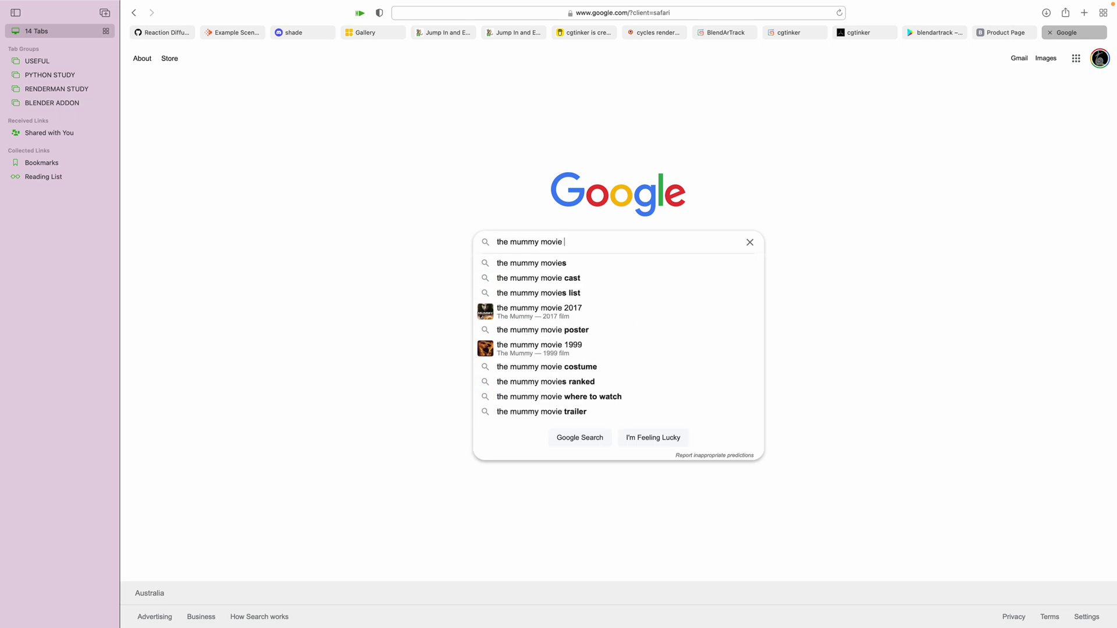
{"action": "key", "text": "Return"}
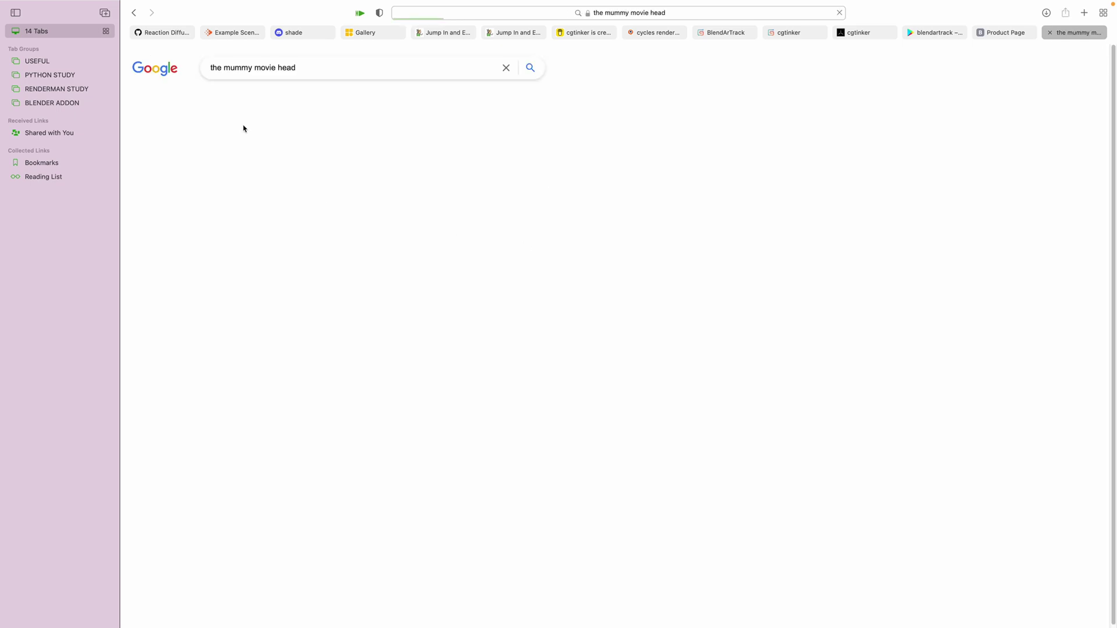
Step: Enlarge the poster of The Mummy (1999) from the image results and compare it with the brick face in Blender
{"action": "left_click", "coordinate": [251, 100]}
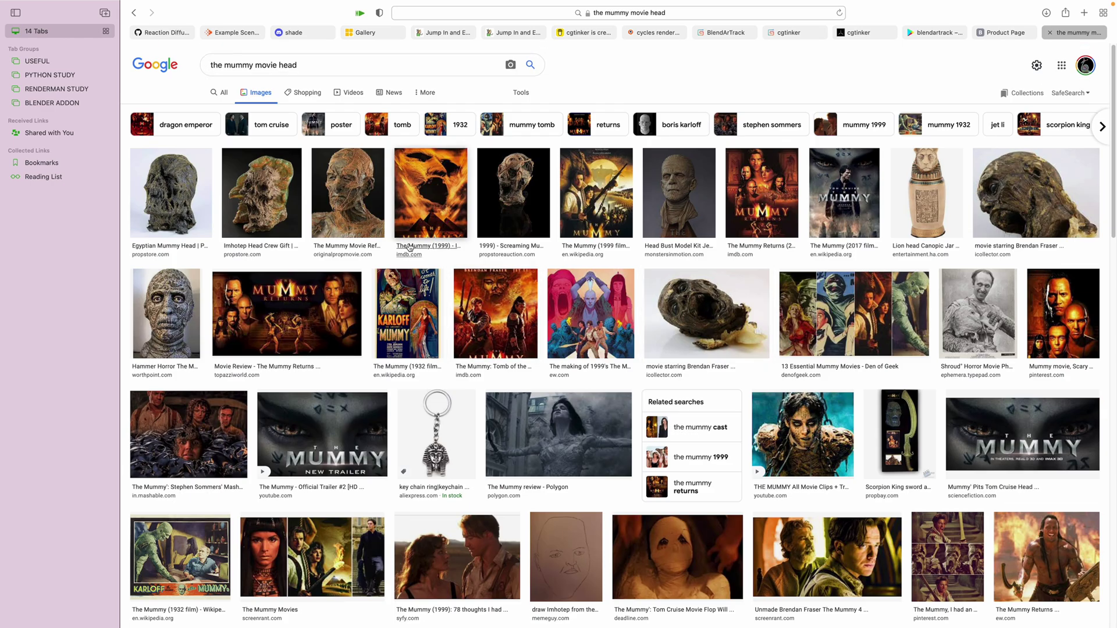
{"action": "left_click", "coordinate": [424, 172]}
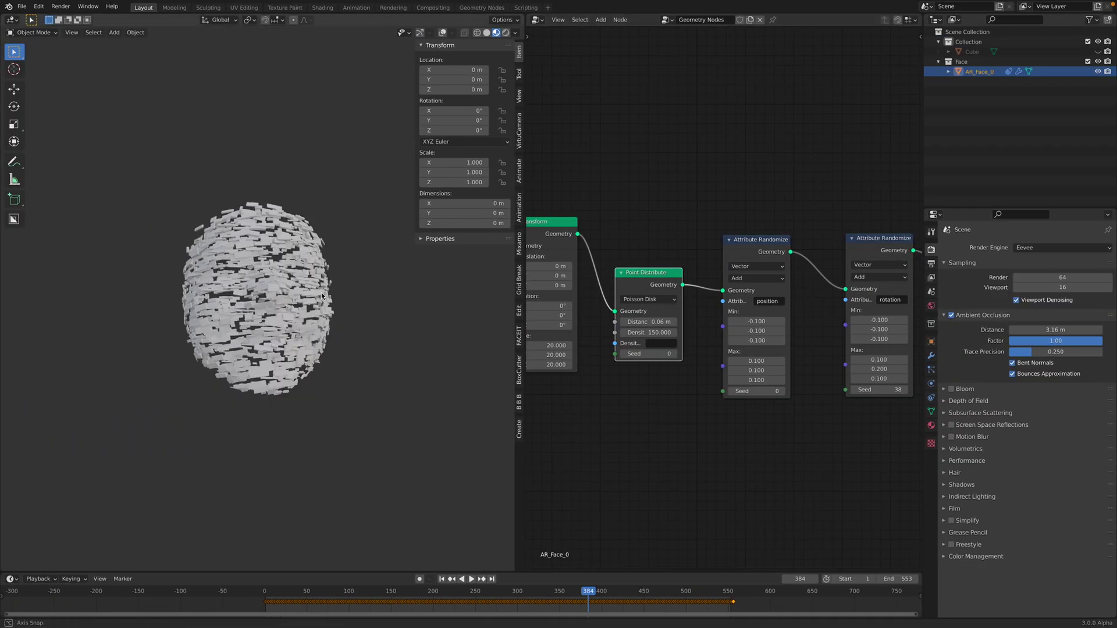
{"action": "key", "text": "space"}
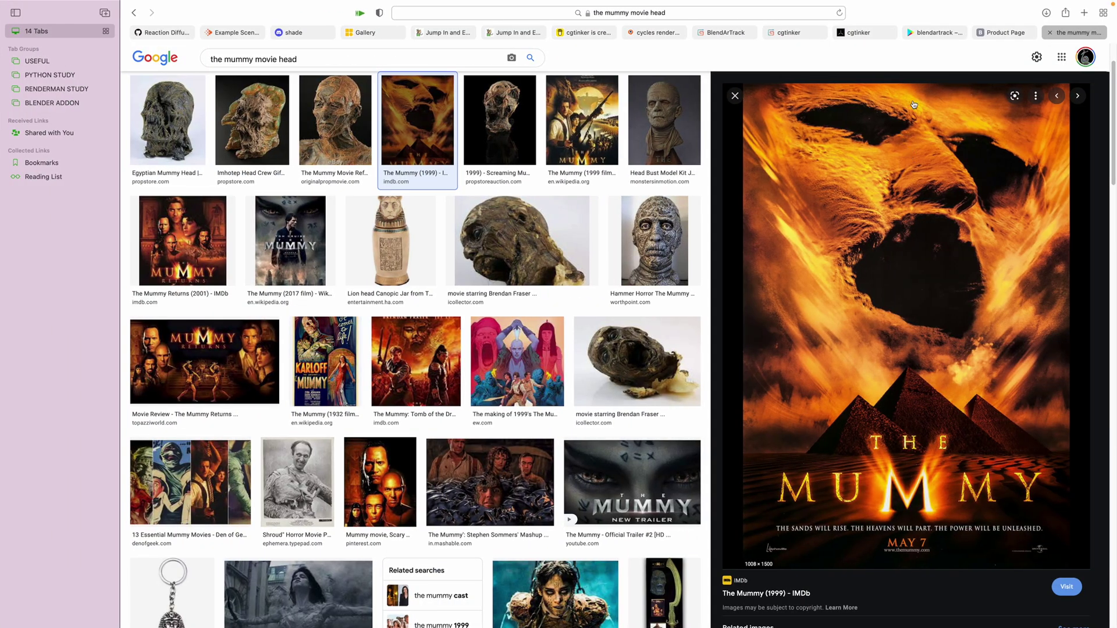
Step: Review the Face Cap product page and the camera tracking and add-on sections of cgtinker's blendartrack page
{"action": "left_click", "coordinate": [934, 32]}
{"action": "left_click", "coordinate": [1004, 32]}
{"action": "scroll", "coordinate": [806, 63], "scroll_direction": "up", "scroll_amount": 1}
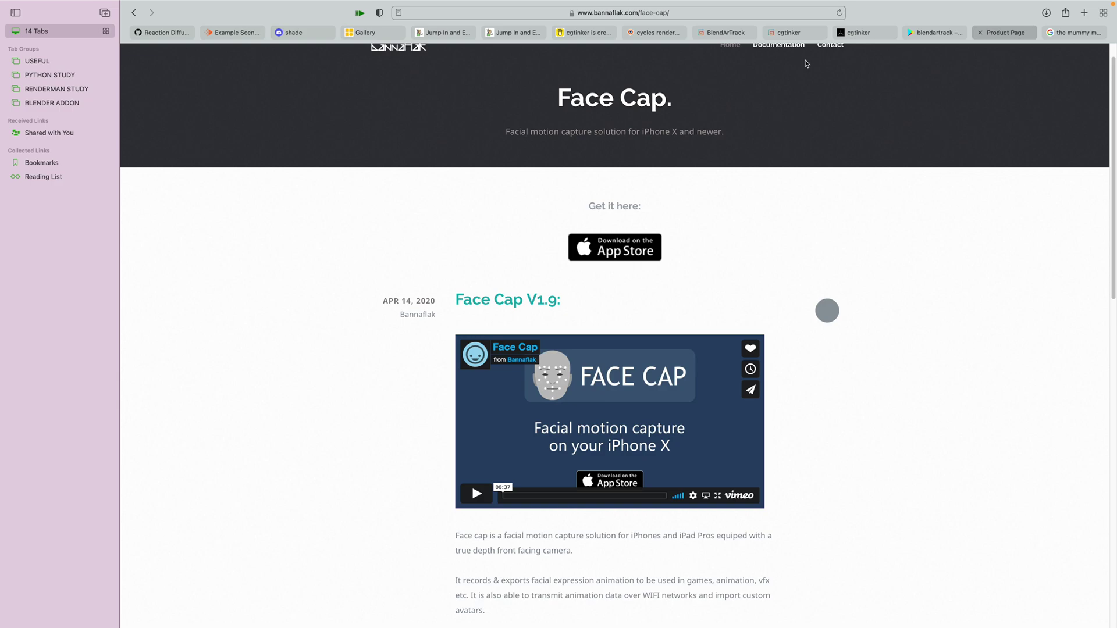
{"action": "left_click", "coordinate": [858, 32]}
{"action": "scroll", "coordinate": [493, 347], "scroll_direction": "down", "scroll_amount": 5}
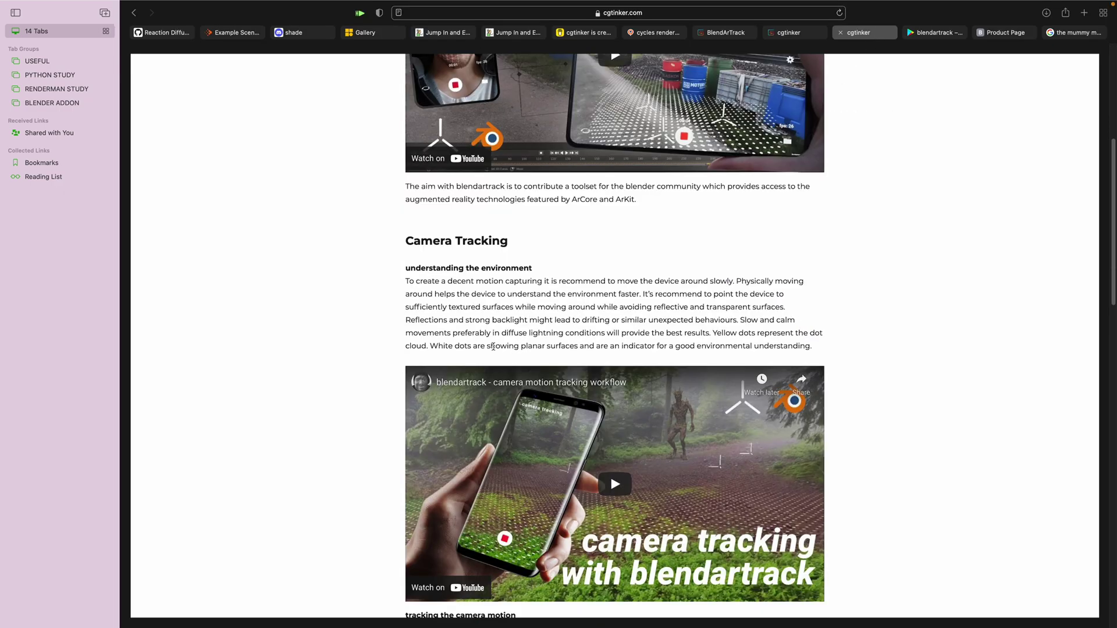
{"action": "scroll", "coordinate": [494, 347], "scroll_direction": "down", "scroll_amount": 15}
{"action": "scroll", "coordinate": [480, 362], "scroll_direction": "up", "scroll_amount": 3}
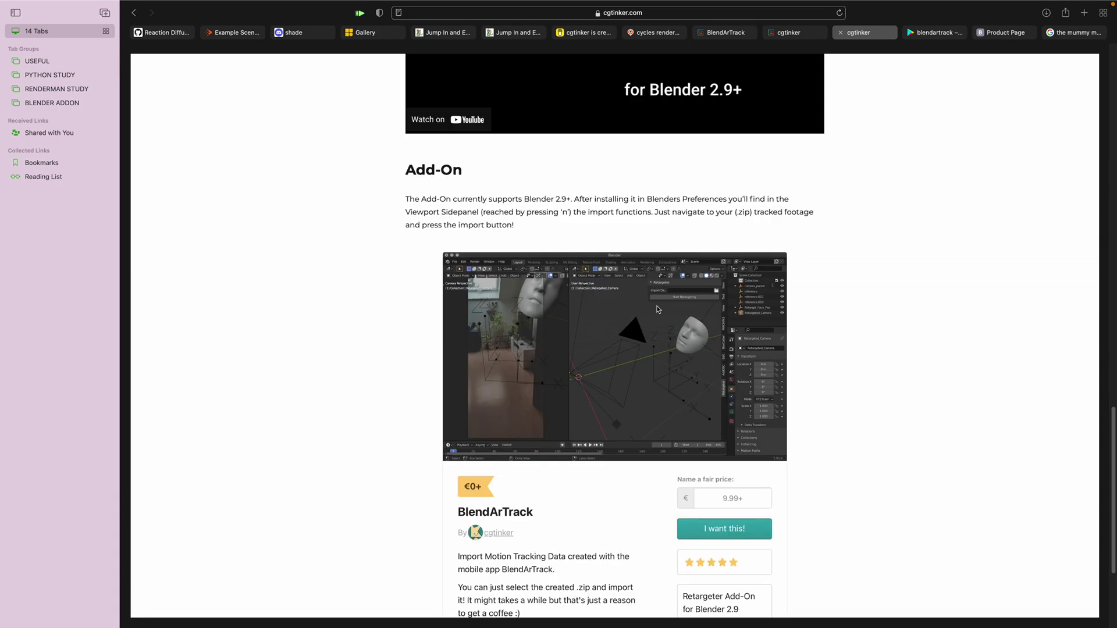
{"action": "scroll", "coordinate": [656, 308], "scroll_direction": "down", "scroll_amount": 1}
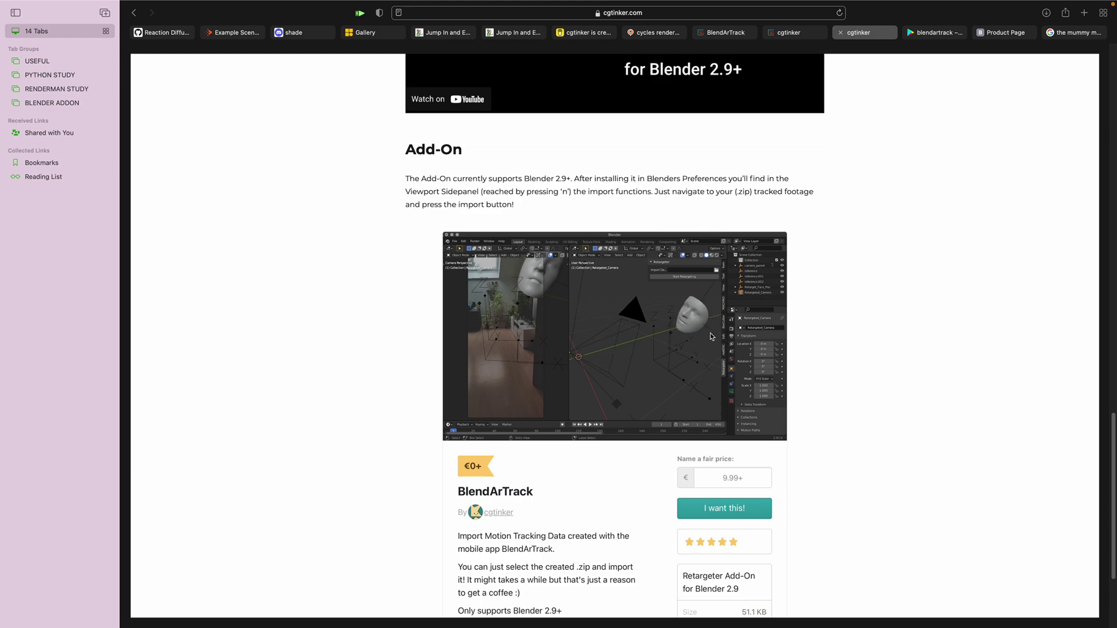
{"action": "scroll", "coordinate": [868, 324], "scroll_direction": "up", "scroll_amount": 20}
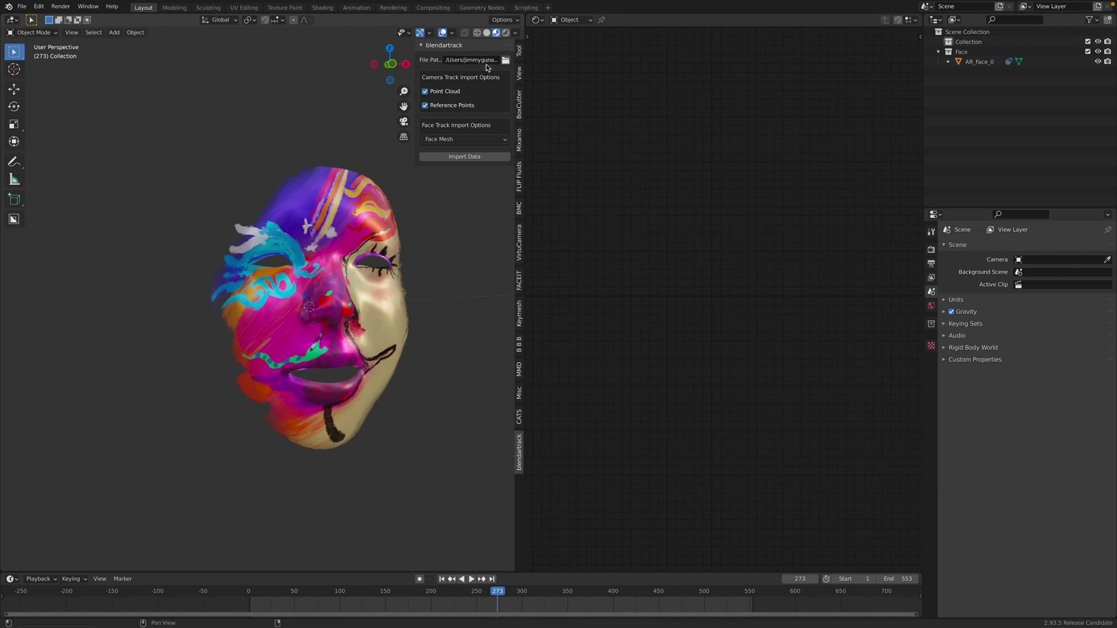
Step: Switch to the painted face in Blender, preview its animation in rendered shading and return to material preview
{"action": "left_click", "coordinate": [506, 33]}
{"action": "key", "text": "space"}
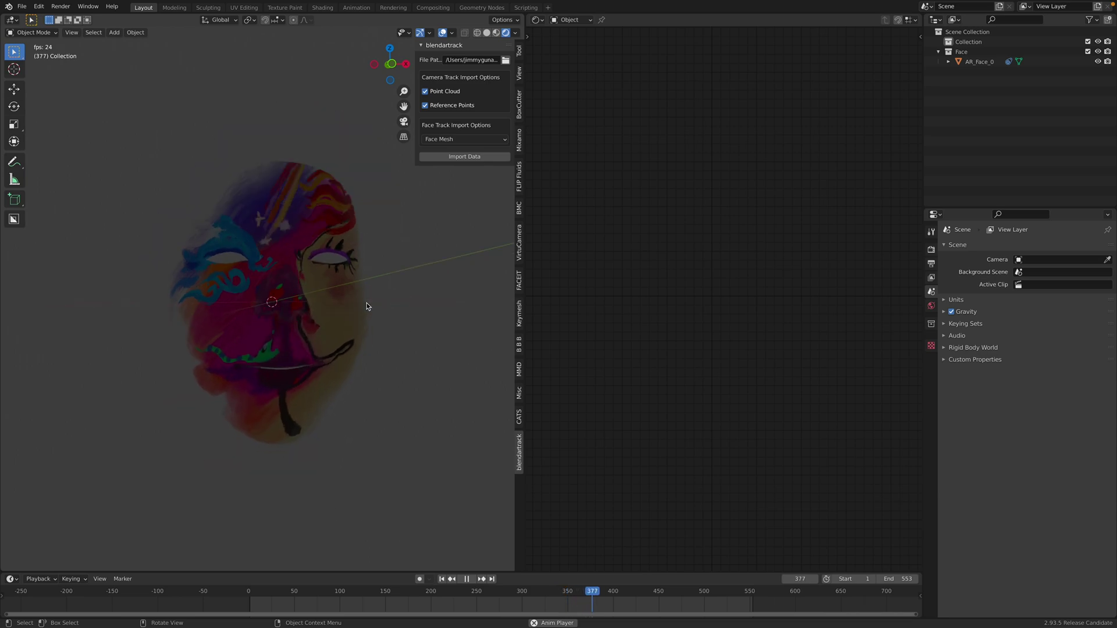
{"action": "key", "text": "space"}
{"action": "left_click", "coordinate": [496, 32]}
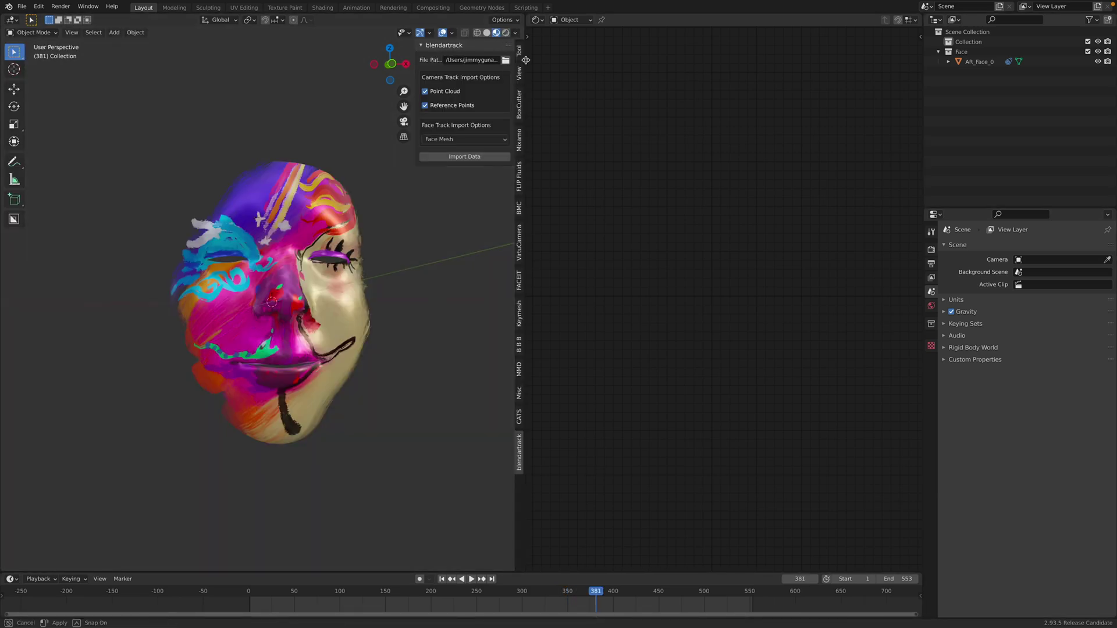
Step: Widen the 3D viewport, select the painted face mesh and switch it to Texture Paint mode
{"action": "left_click_drag", "start_coordinate": [525, 58], "coordinate": [635, 93]}
{"action": "scroll", "coordinate": [494, 221], "scroll_direction": "up", "scroll_amount": 2}
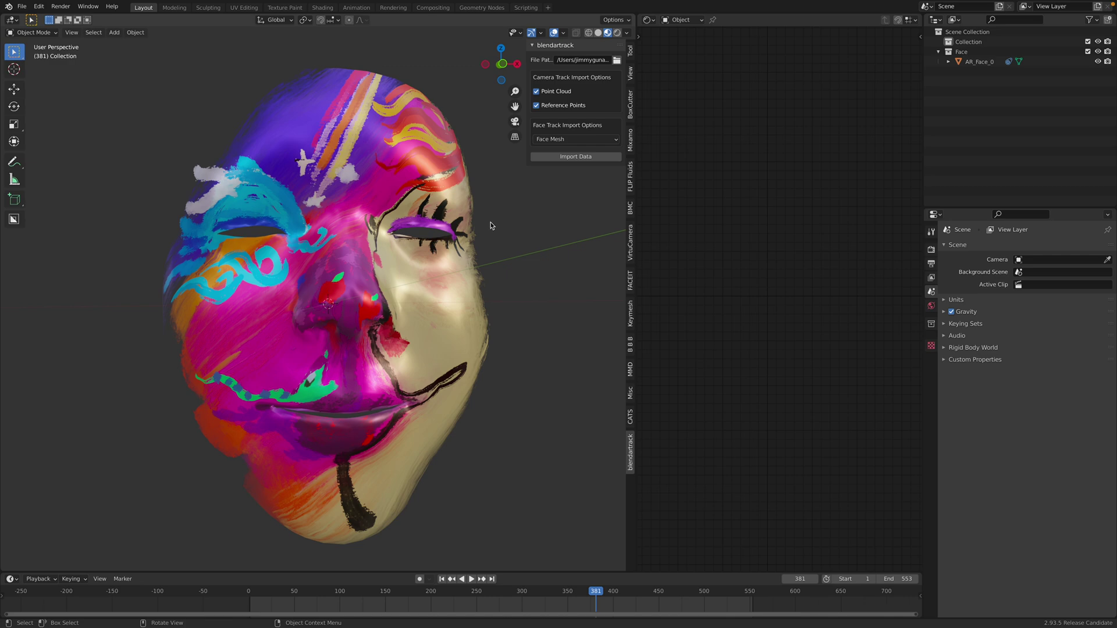
{"action": "middle_click_drag", "start_coordinate": [475, 253], "coordinate": [467, 254]}
{"action": "scroll", "coordinate": [468, 254], "scroll_direction": "down", "scroll_amount": 2}
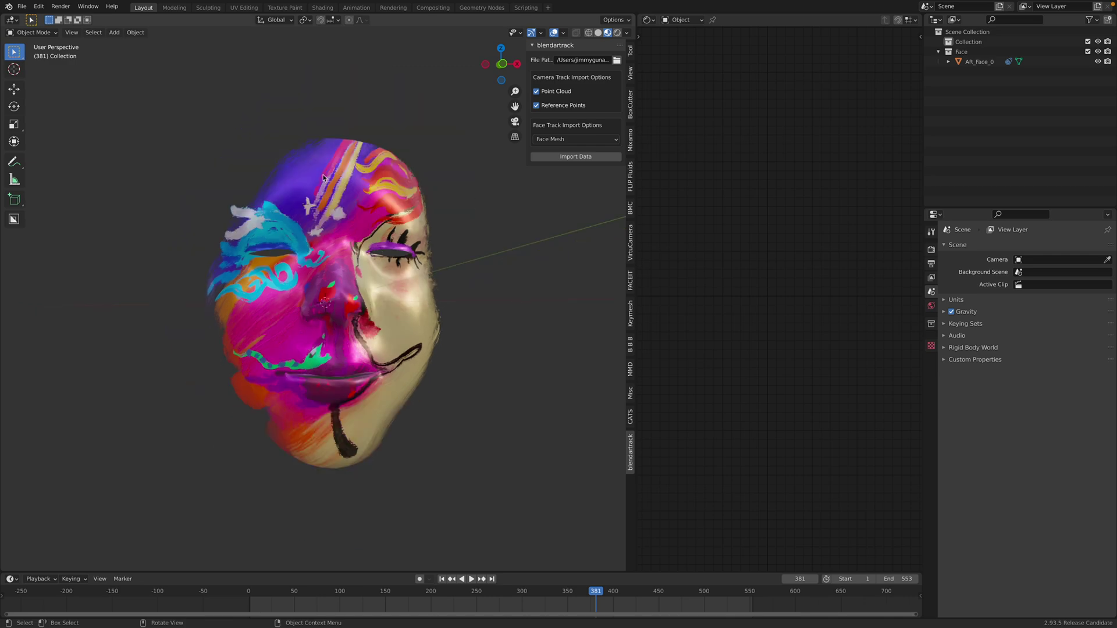
{"action": "left_click", "coordinate": [323, 176]}
{"action": "left_click", "coordinate": [42, 34]}
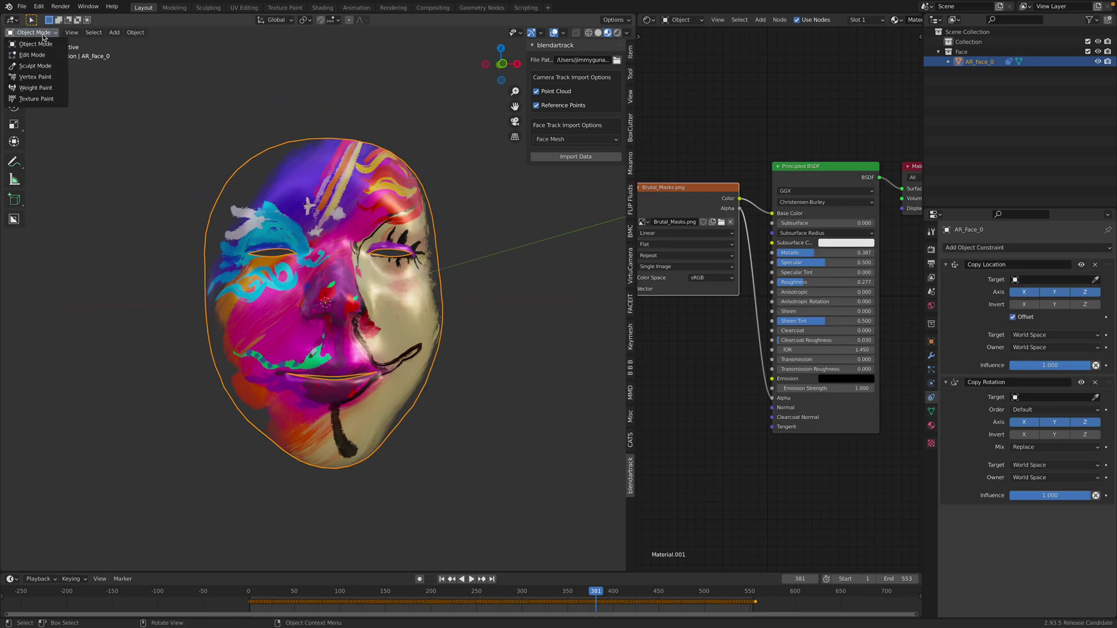
{"action": "left_click", "coordinate": [44, 99]}
{"action": "middle_click_drag", "start_coordinate": [365, 229], "coordinate": [349, 243]}
Step: Set the brush color to light cyan and paint a short stroke on the beige cheek below the eye
{"action": "left_click", "coordinate": [591, 349]}
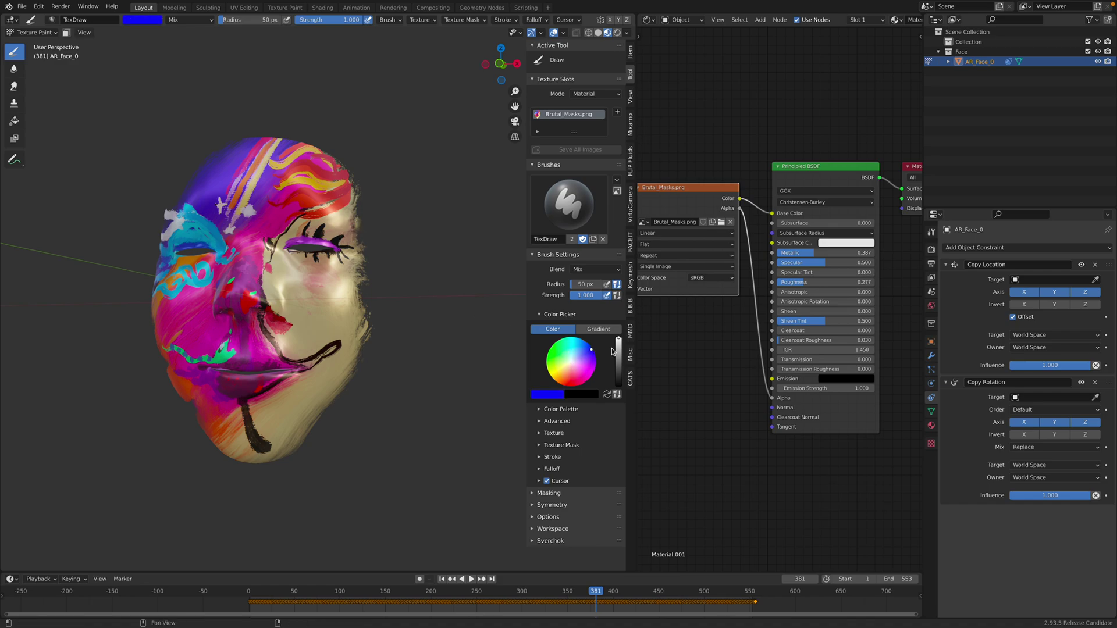
{"action": "left_click", "coordinate": [595, 354]}
{"action": "scroll", "coordinate": [349, 273], "scroll_direction": "up", "scroll_amount": 2}
{"action": "middle_click_drag", "start_coordinate": [239, 163], "coordinate": [297, 244]}
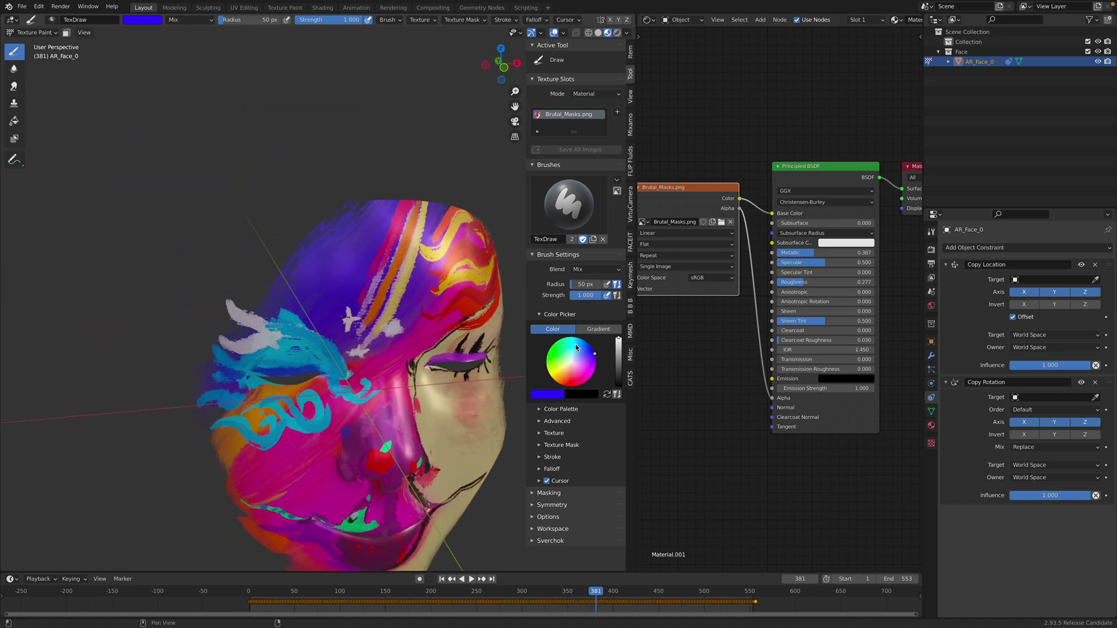
{"action": "left_click_drag", "start_coordinate": [569, 346], "coordinate": [573, 355]}
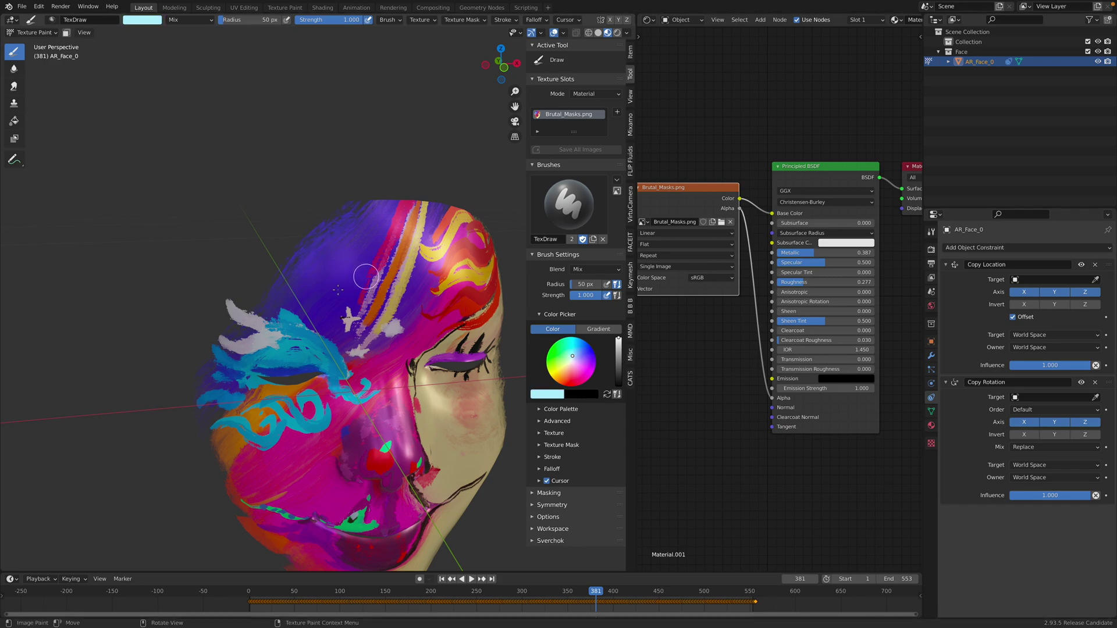
{"action": "middle_click_drag", "start_coordinate": [380, 252], "coordinate": [377, 273]}
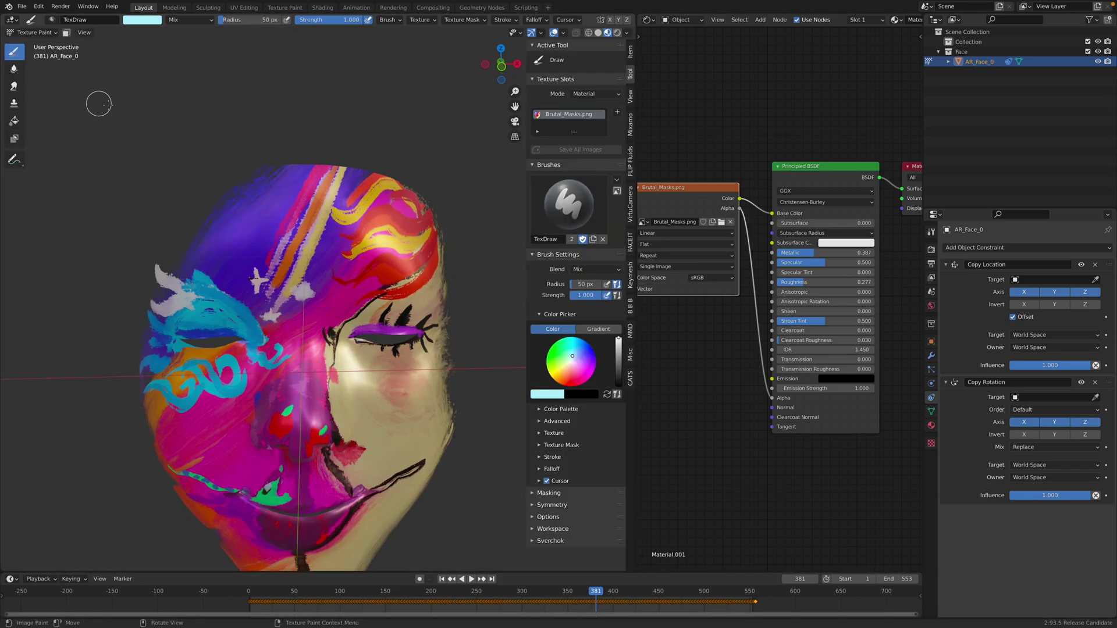
{"action": "middle_click_drag", "start_coordinate": [483, 149], "coordinate": [350, 230]}
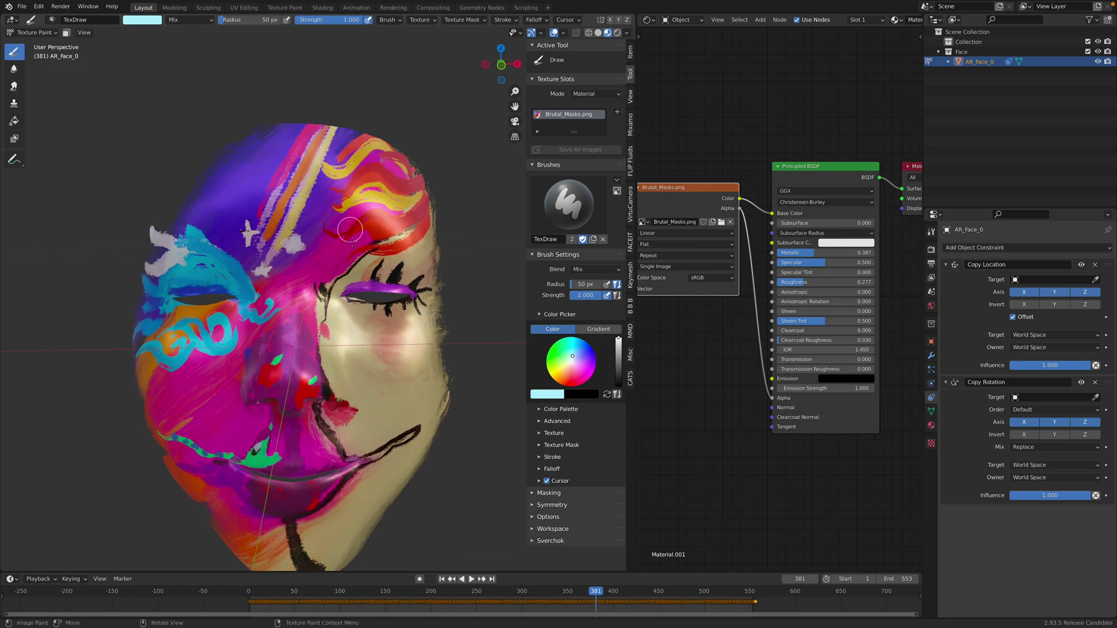
{"action": "left_click_drag", "start_coordinate": [375, 357], "coordinate": [366, 374]}
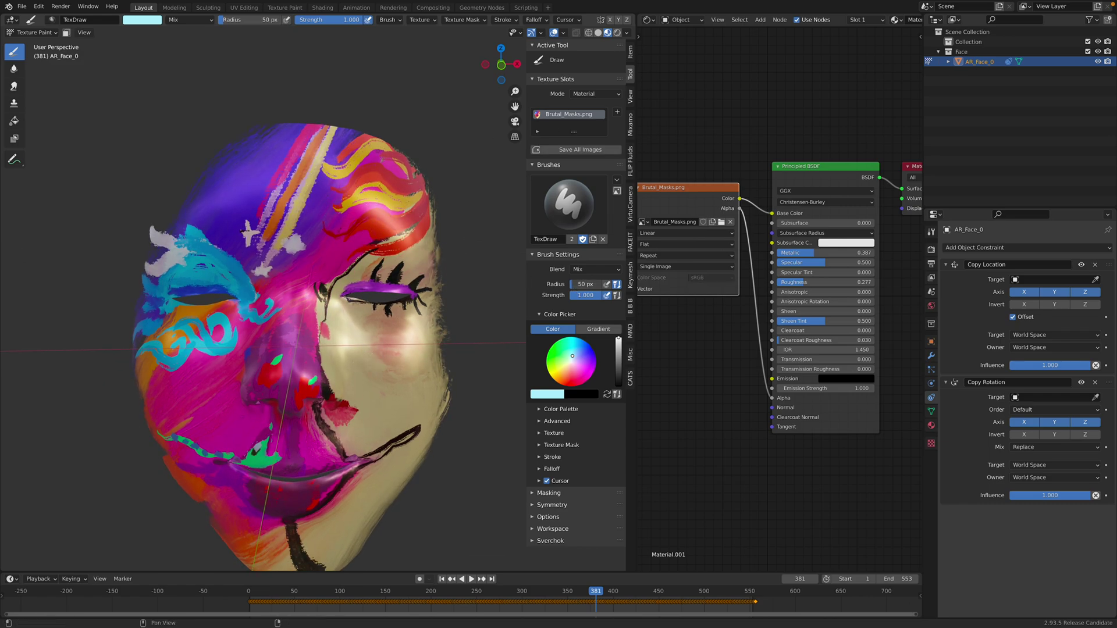
Step: Change the brush color to red and set its radius to 80 px
{"action": "left_click_drag", "start_coordinate": [573, 356], "coordinate": [566, 384]}
{"action": "scroll", "coordinate": [324, 189], "scroll_direction": "down", "scroll_amount": 4}
{"action": "scroll", "coordinate": [329, 195], "scroll_direction": "up", "scroll_amount": 4}
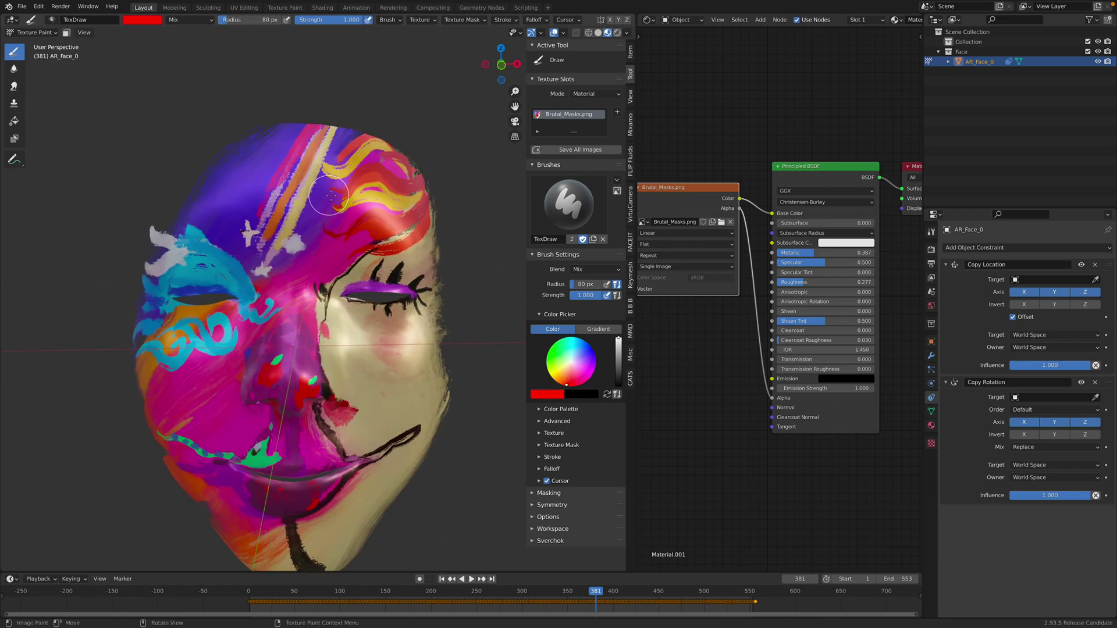
Step: Show the face in solid shading and turn the shader node area into an Image Editor
{"action": "left_click", "coordinate": [599, 34]}
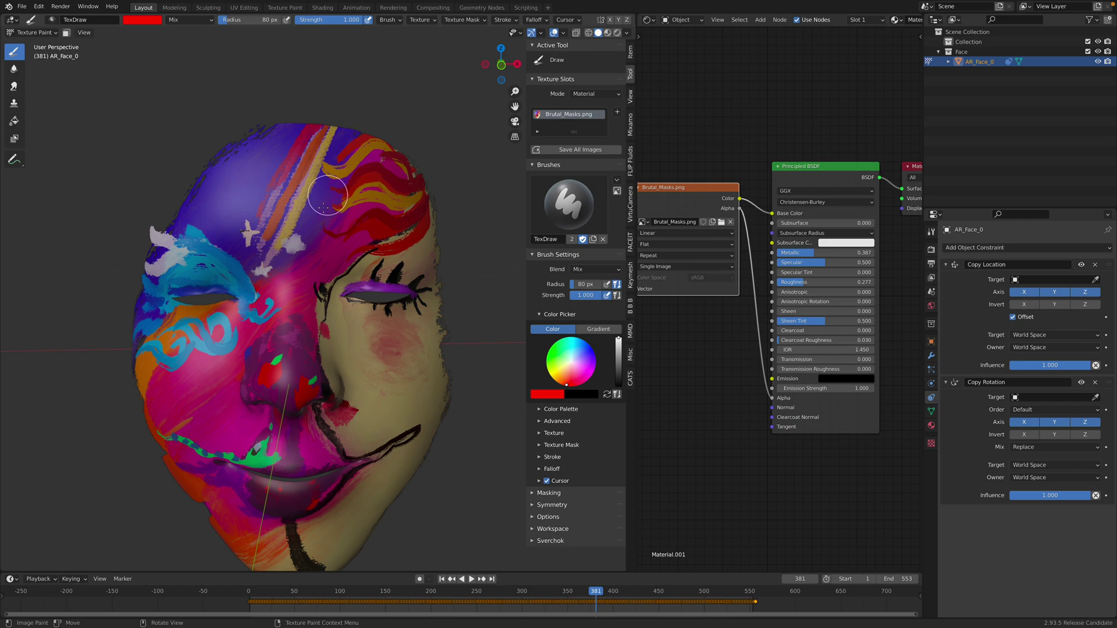
{"action": "left_click", "coordinate": [647, 20]}
{"action": "left_click", "coordinate": [675, 56]}
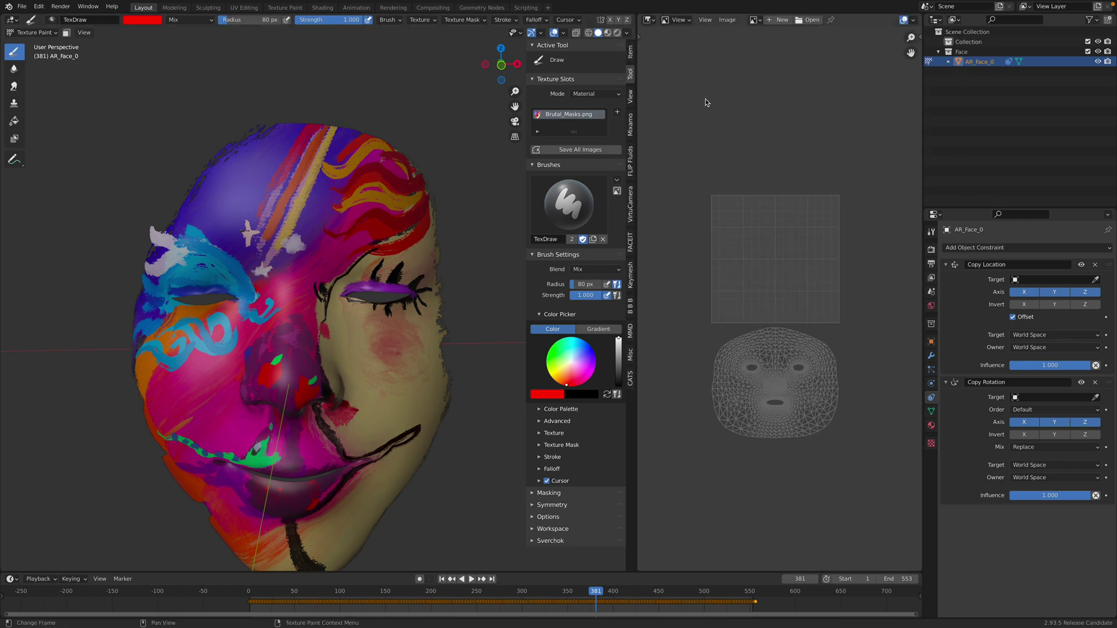
Step: Display the Brutal_Masks.png texture in the Image Editor beside the face
{"action": "left_click", "coordinate": [754, 20]}
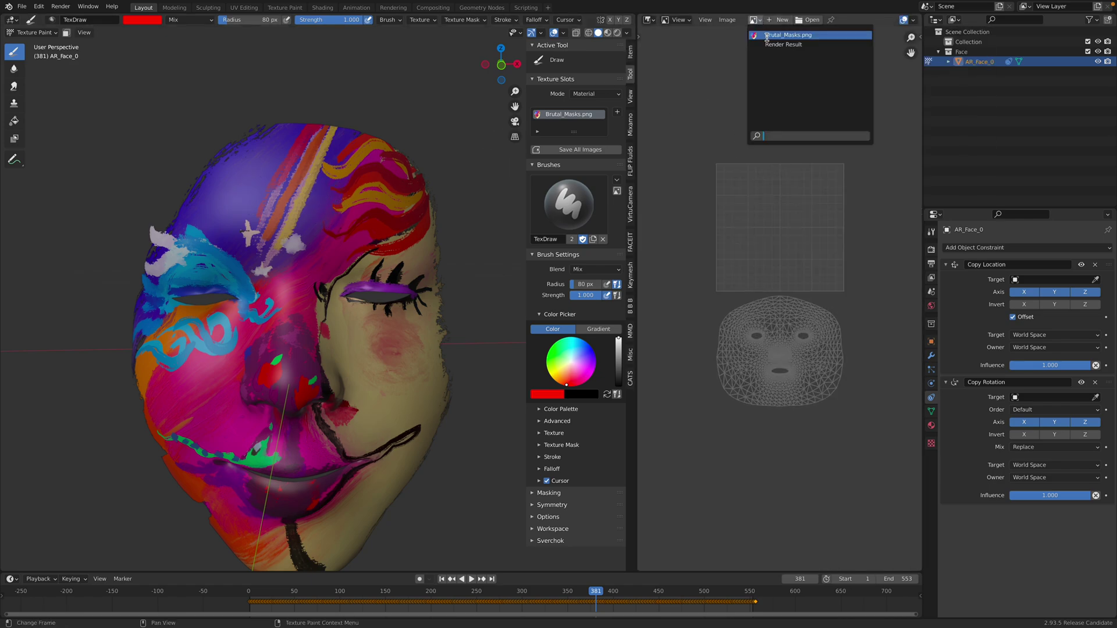
{"action": "left_click", "coordinate": [767, 36]}
{"action": "scroll", "coordinate": [776, 205], "scroll_direction": "down", "scroll_amount": 2}
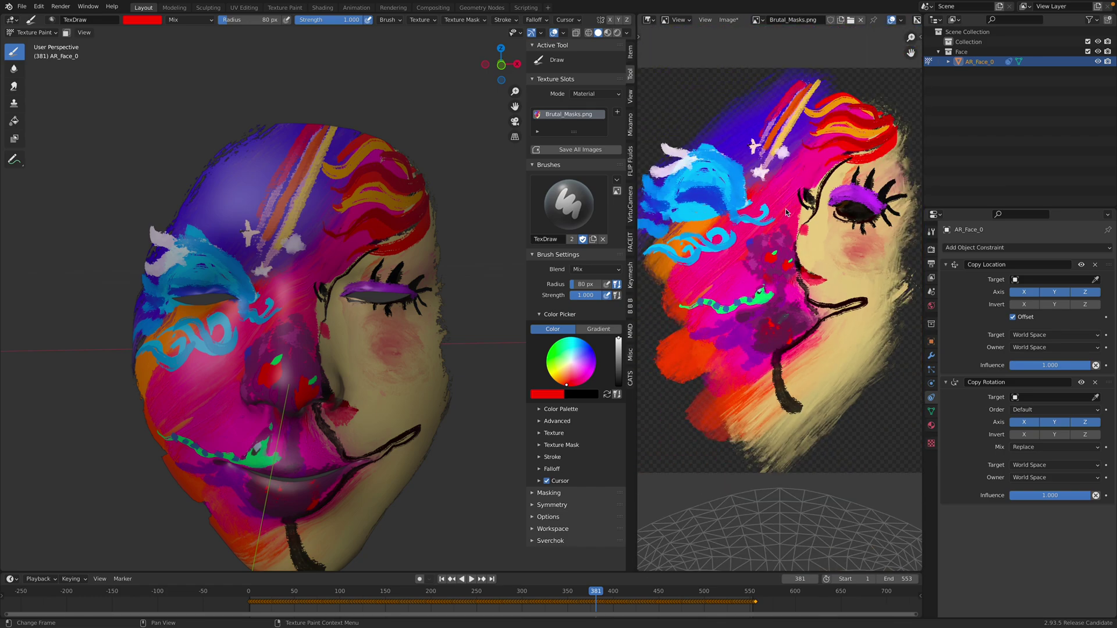
{"action": "scroll", "coordinate": [785, 208], "scroll_direction": "down", "scroll_amount": 3}
Step: Switch the Image Editor to Paint mode and paint a red stroke and a red dot on the forehead area of the texture
{"action": "left_click", "coordinate": [678, 20]}
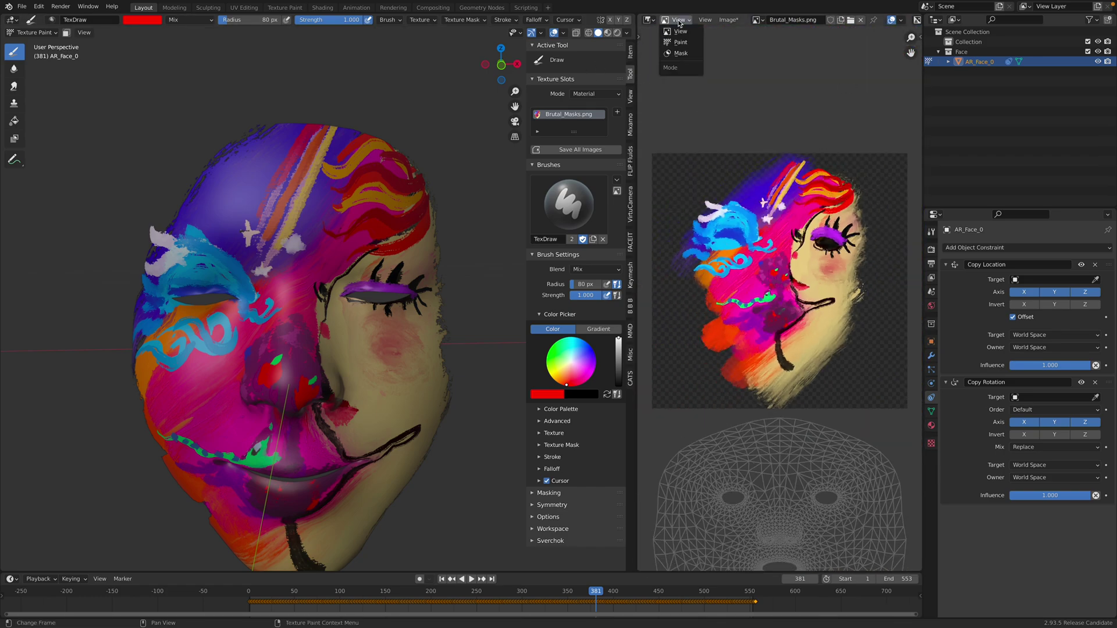
{"action": "left_click", "coordinate": [680, 43]}
{"action": "scroll", "coordinate": [745, 219], "scroll_direction": "up", "scroll_amount": 1}
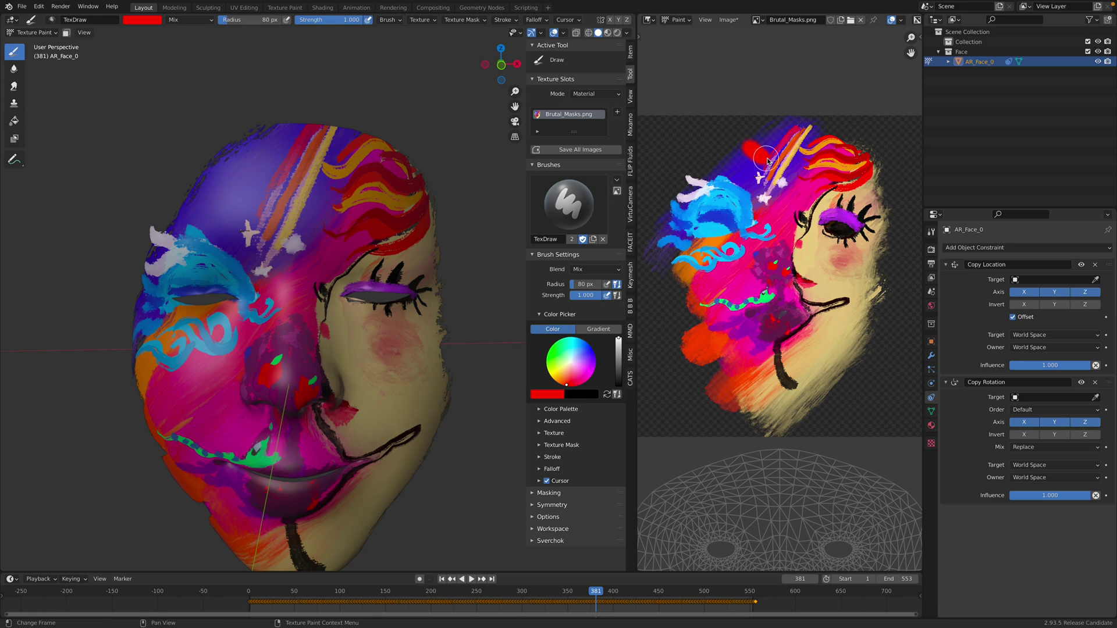
{"action": "left_click_drag", "start_coordinate": [753, 150], "coordinate": [771, 161]}
{"action": "left_click", "coordinate": [770, 190]}
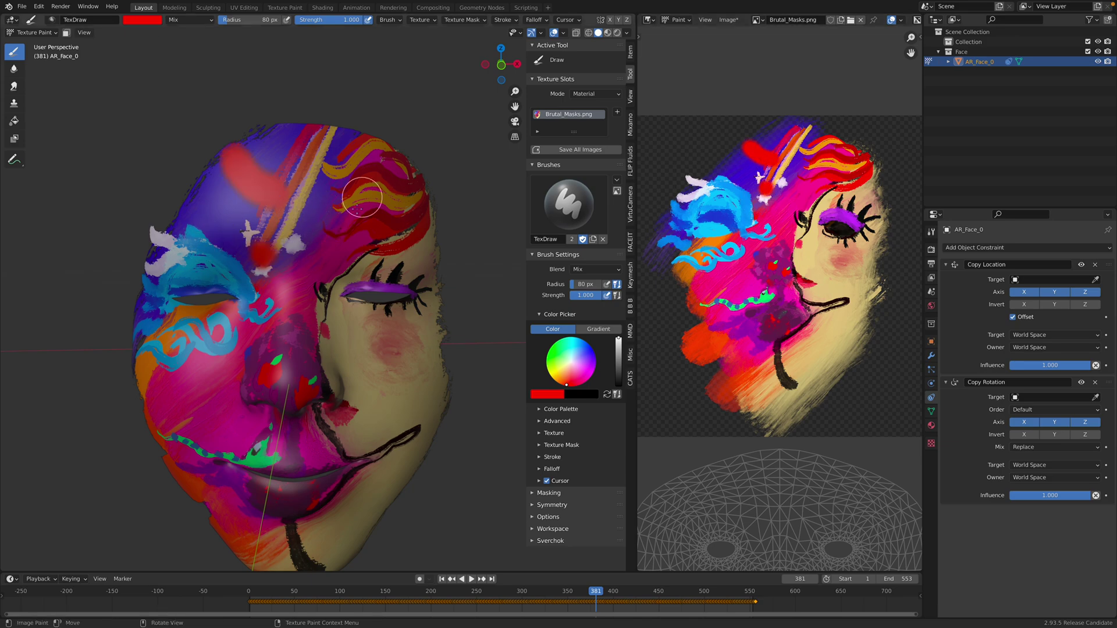
{"action": "middle_click_drag", "start_coordinate": [297, 242], "coordinate": [324, 199]}
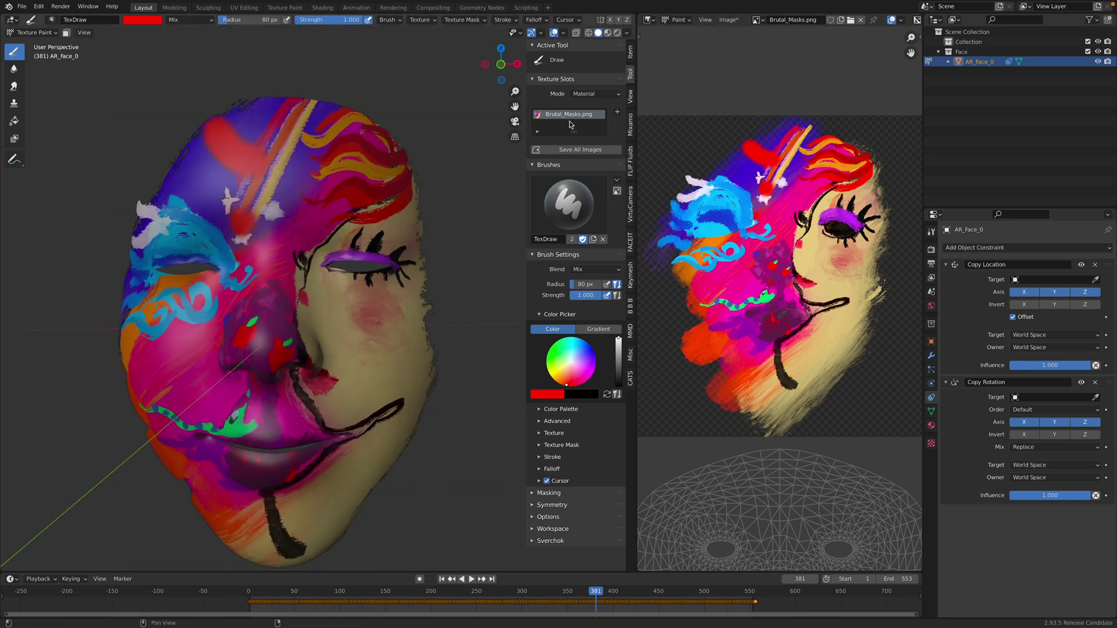
Step: Set the texture slot mode to Single Image and assign Brutal_Masks.png as the image to paint on
{"action": "left_click", "coordinate": [587, 96]}
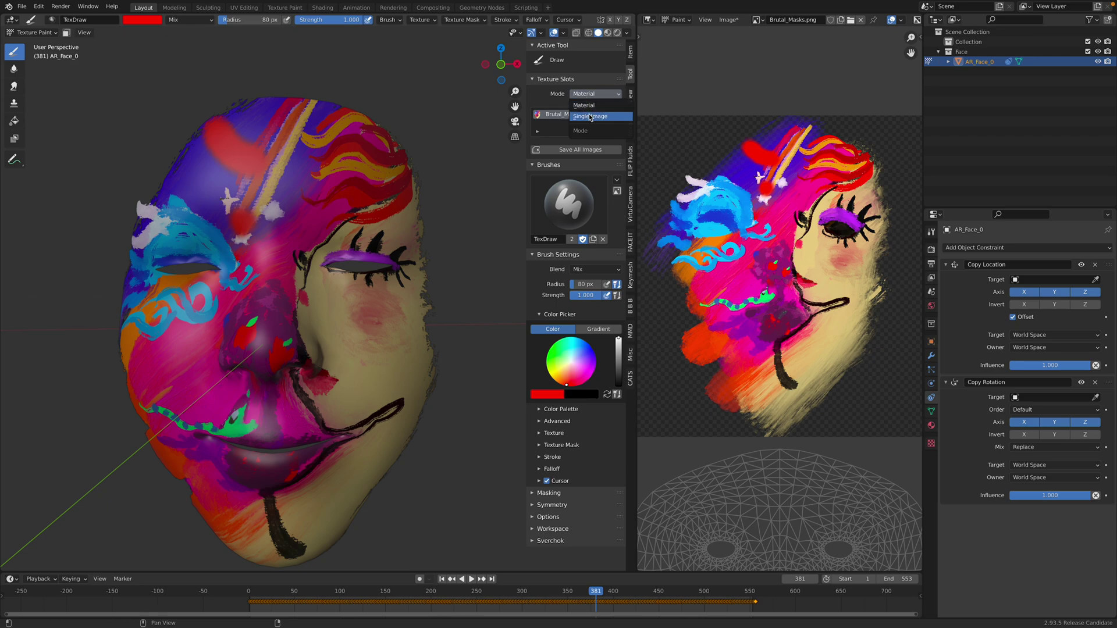
{"action": "left_click", "coordinate": [590, 116]}
{"action": "left_click", "coordinate": [536, 112]}
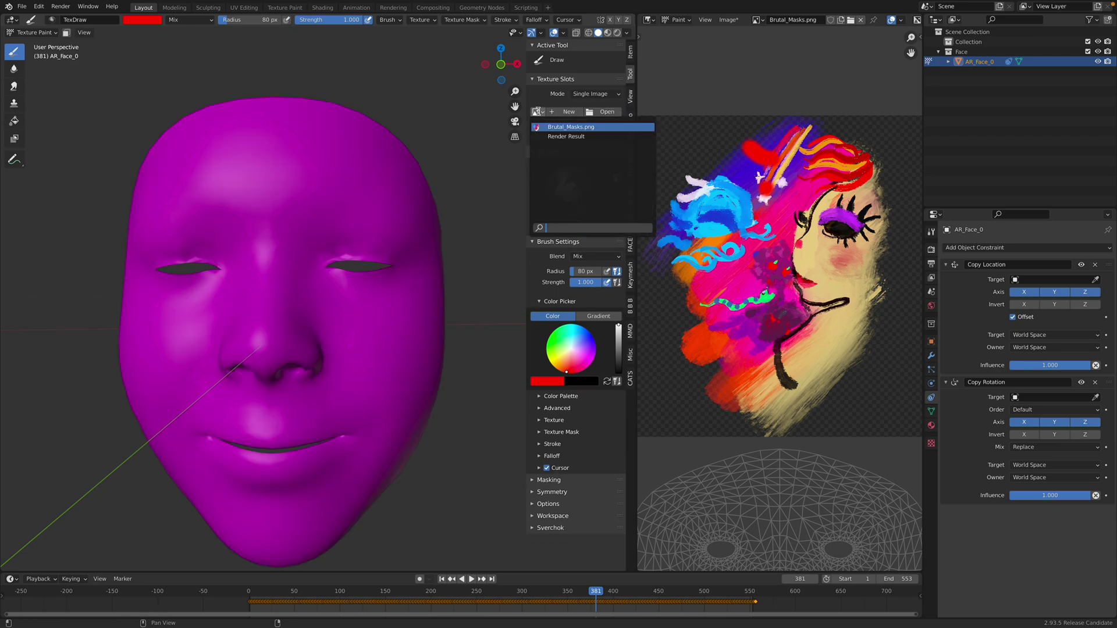
{"action": "left_click", "coordinate": [547, 126]}
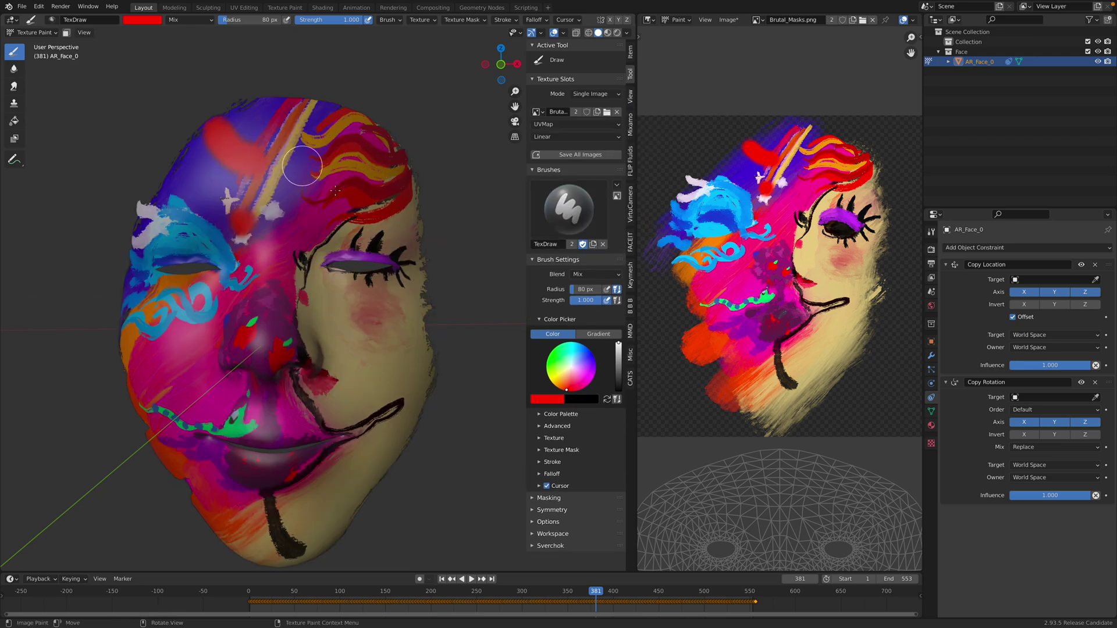
Step: Change the brush color to blue and replace the painted canvas image with a clean copy of the Brutal_Masks texture
{"action": "left_click", "coordinate": [585, 349]}
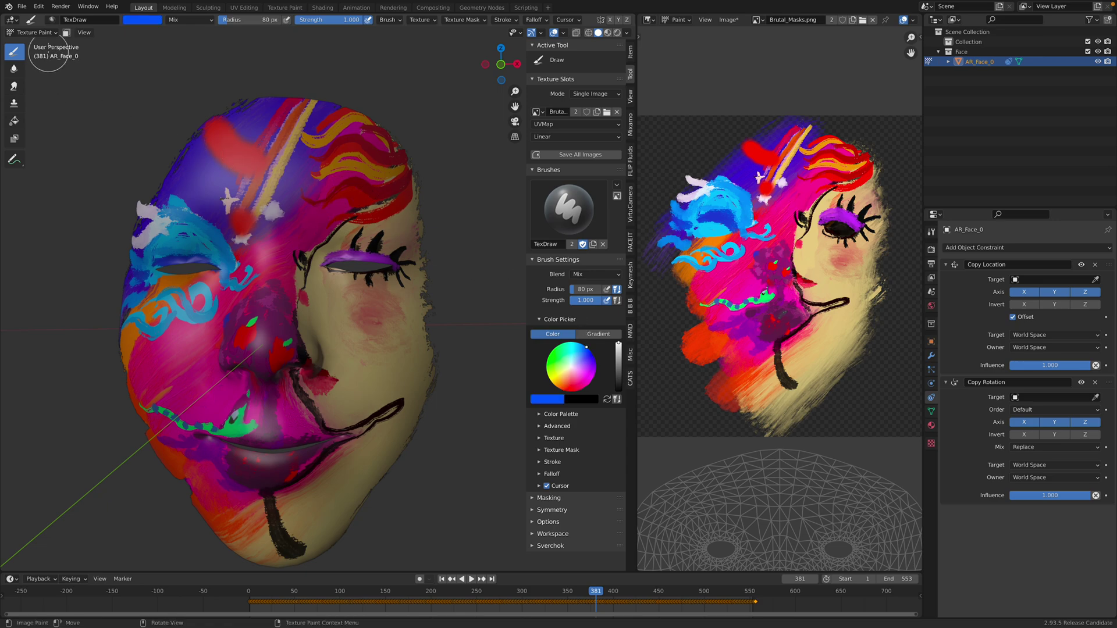
{"action": "scroll", "coordinate": [302, 175], "scroll_direction": "up", "scroll_amount": 3}
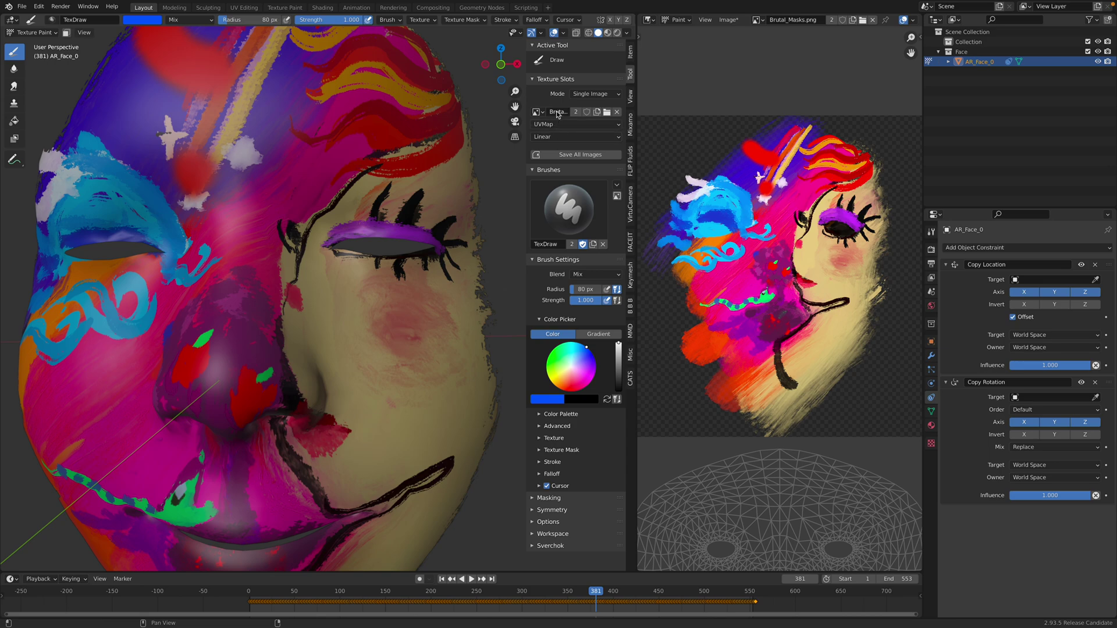
{"action": "left_click", "coordinate": [539, 112]}
{"action": "scroll", "coordinate": [256, 128], "scroll_direction": "down", "scroll_amount": 4}
{"action": "scroll", "coordinate": [262, 137], "scroll_direction": "up", "scroll_amount": 1}
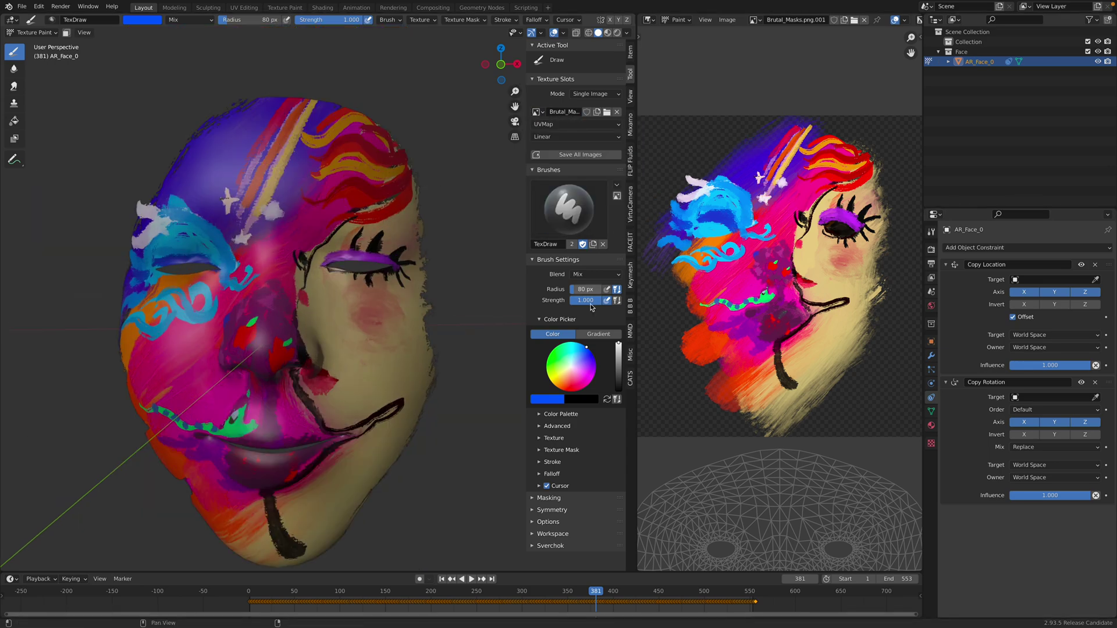
Step: Set the brush color to turquoise and paint several strokes and dots on the forehead, cheek and chin areas in the Image Editor
{"action": "left_click", "coordinate": [568, 347]}
{"action": "left_click_drag", "start_coordinate": [727, 272], "coordinate": [754, 164]}
{"action": "scroll", "coordinate": [708, 310], "scroll_direction": "up", "scroll_amount": 2}
{"action": "mouse_move", "coordinate": [696, 303]}
{"action": "left_mouse_down"}
{"action": "mouse_move", "coordinate": [698, 343]}
{"action": "mouse_move", "coordinate": [722, 375]}
{"action": "mouse_move", "coordinate": [821, 443]}
{"action": "left_mouse_up"}
{"action": "left_click", "coordinate": [850, 415]}
{"action": "mouse_move", "coordinate": [298, 337]}
{"action": "middle_mouse_down"}
{"action": "mouse_move", "coordinate": [278, 277]}
{"action": "mouse_move", "coordinate": [300, 278]}
{"action": "middle_mouse_up"}
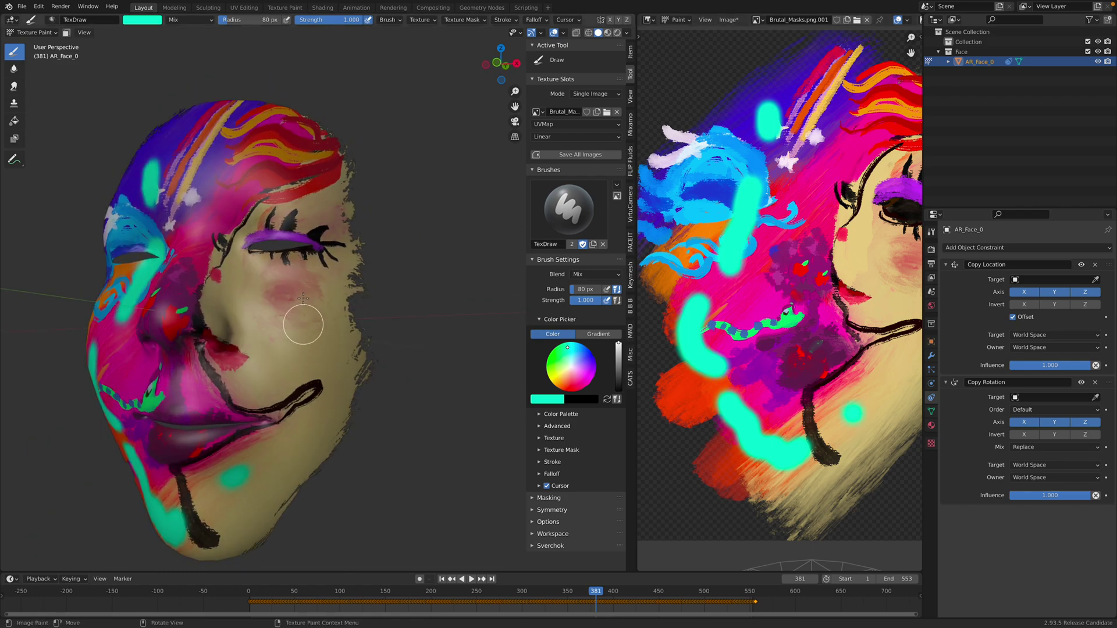
Step: Show the Blender splash screen to check the version, close it and look over the painted face
{"action": "left_click", "coordinate": [10, 9]}
{"action": "left_click", "coordinate": [29, 18]}
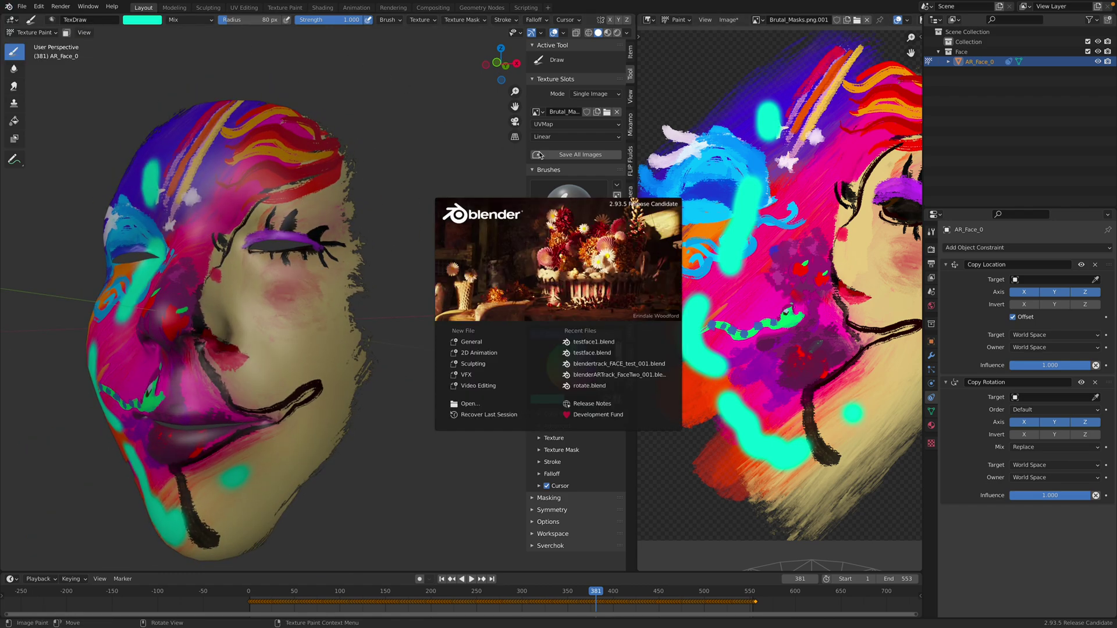
{"action": "left_click", "coordinate": [318, 165]}
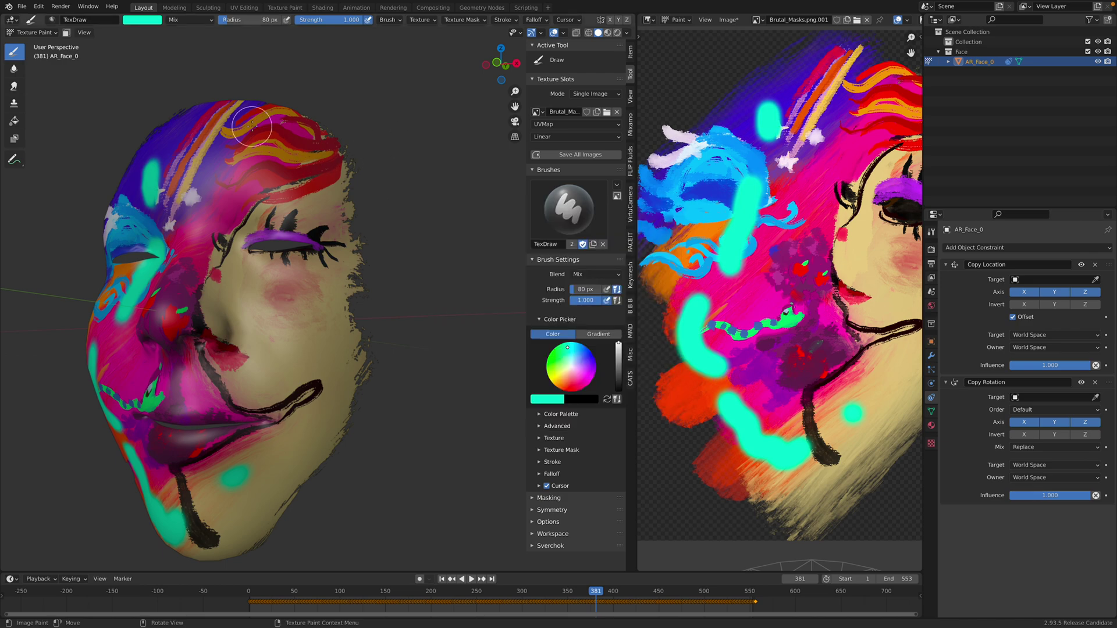
{"action": "middle_click_drag", "start_coordinate": [251, 125], "coordinate": [262, 128]}
{"action": "middle_click_drag", "start_coordinate": [262, 128], "coordinate": [244, 152], "text": "ctrl"}
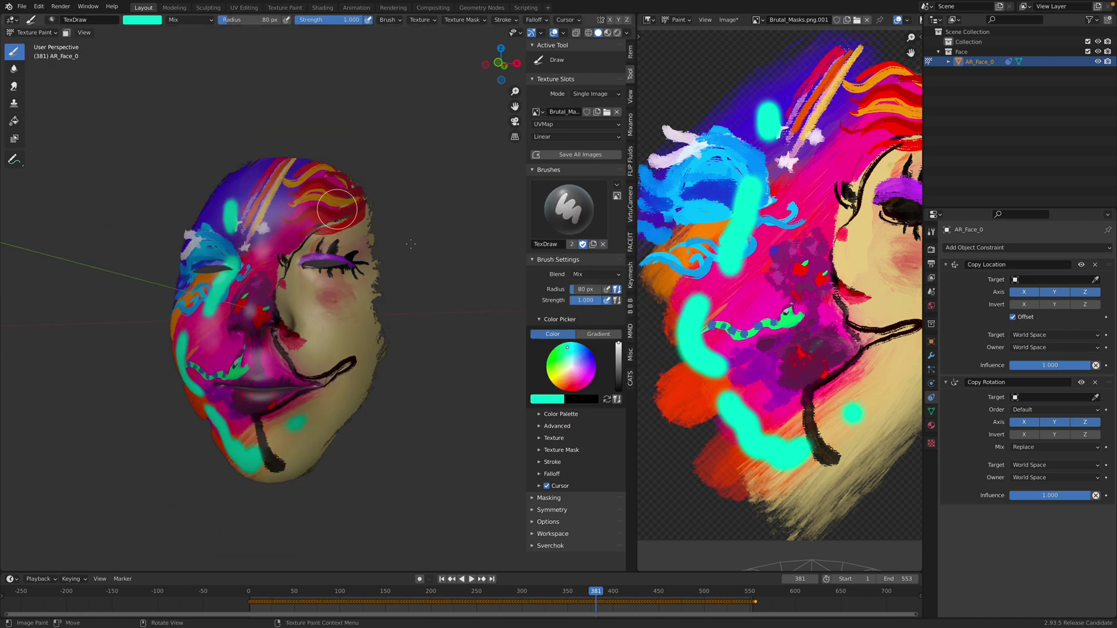
Step: Quit this Blender session and switch to the 3.0.0 Alpha session with the Geometry Nodes face
{"action": "key", "text": "ctrl+q"}
{"action": "left_click", "coordinate": [514, 344]}
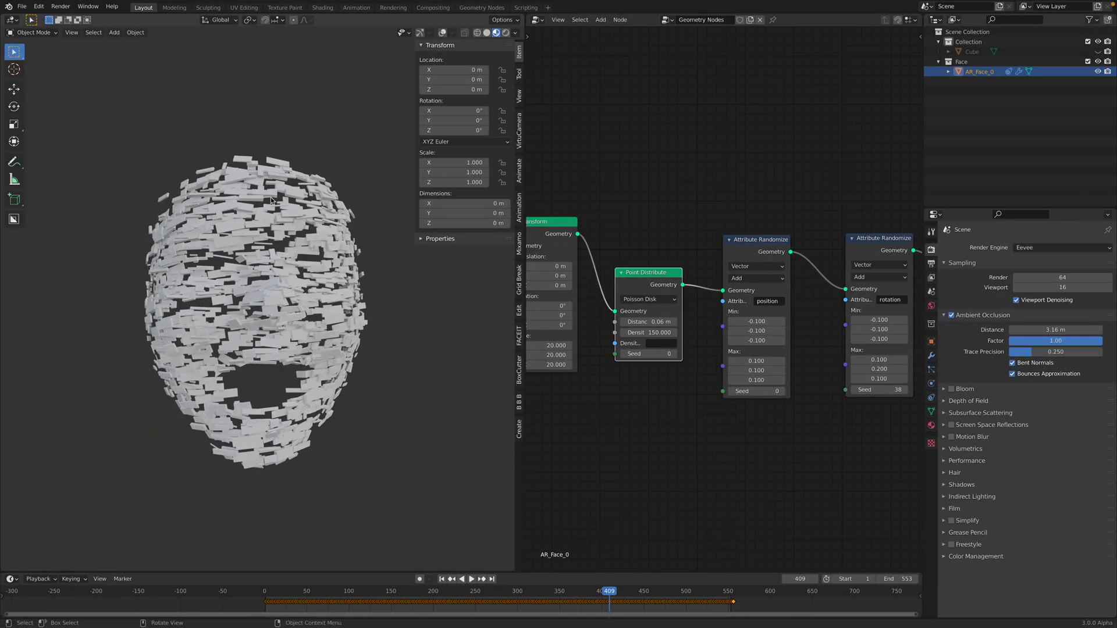
{"action": "middle_click_drag", "start_coordinate": [271, 200], "coordinate": [277, 201]}
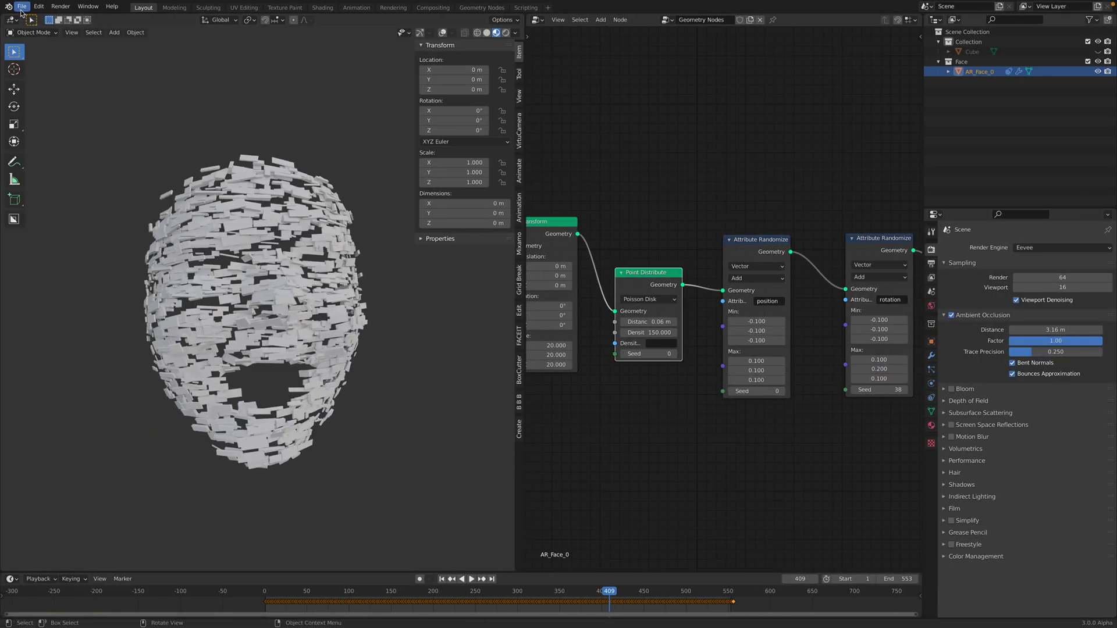
Step: Remove the GeometryNodes modifier from AR_Face_0 in Object Mode
{"action": "left_click", "coordinate": [34, 32]}
{"action": "left_click", "coordinate": [40, 44]}
{"action": "left_click", "coordinate": [932, 355]}
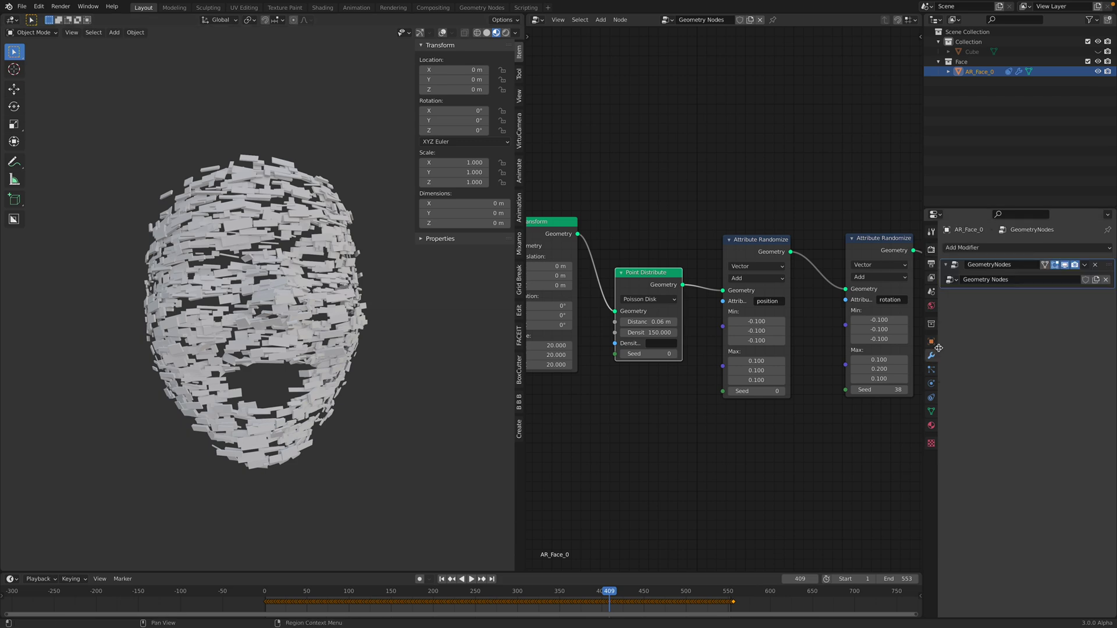
{"action": "left_click", "coordinate": [1096, 266]}
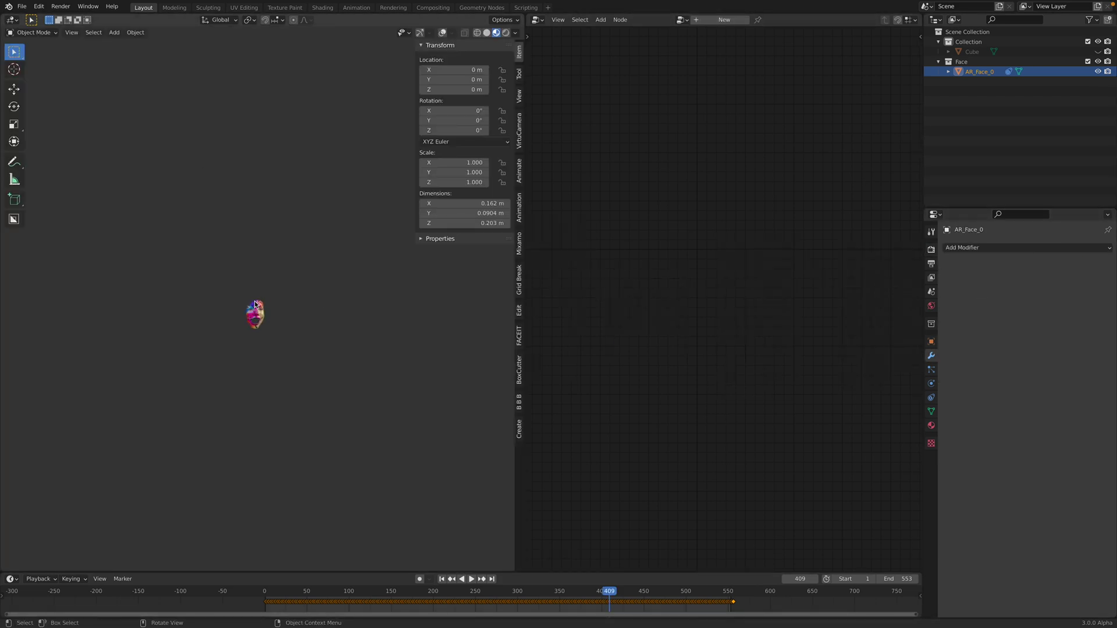
{"action": "scroll", "coordinate": [279, 298], "scroll_direction": "up", "scroll_amount": 5}
Step: Switch the face to Texture Paint mode, show its brush settings and sample the beige face color for the brush
{"action": "left_click", "coordinate": [35, 32]}
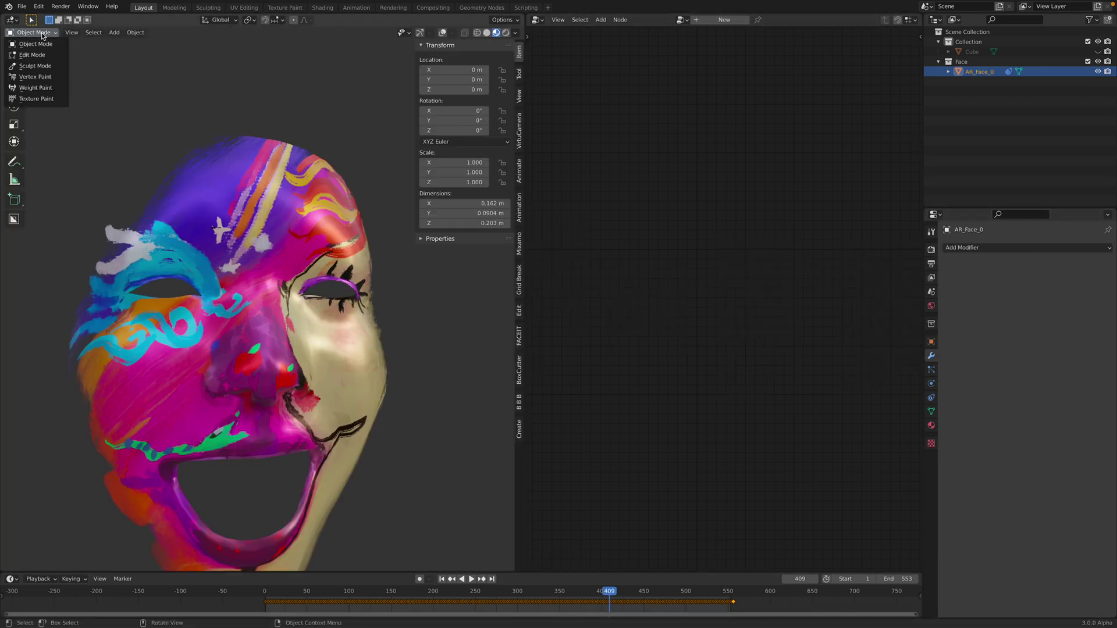
{"action": "left_click", "coordinate": [34, 92]}
{"action": "middle_click_drag", "start_coordinate": [266, 221], "coordinate": [261, 213]}
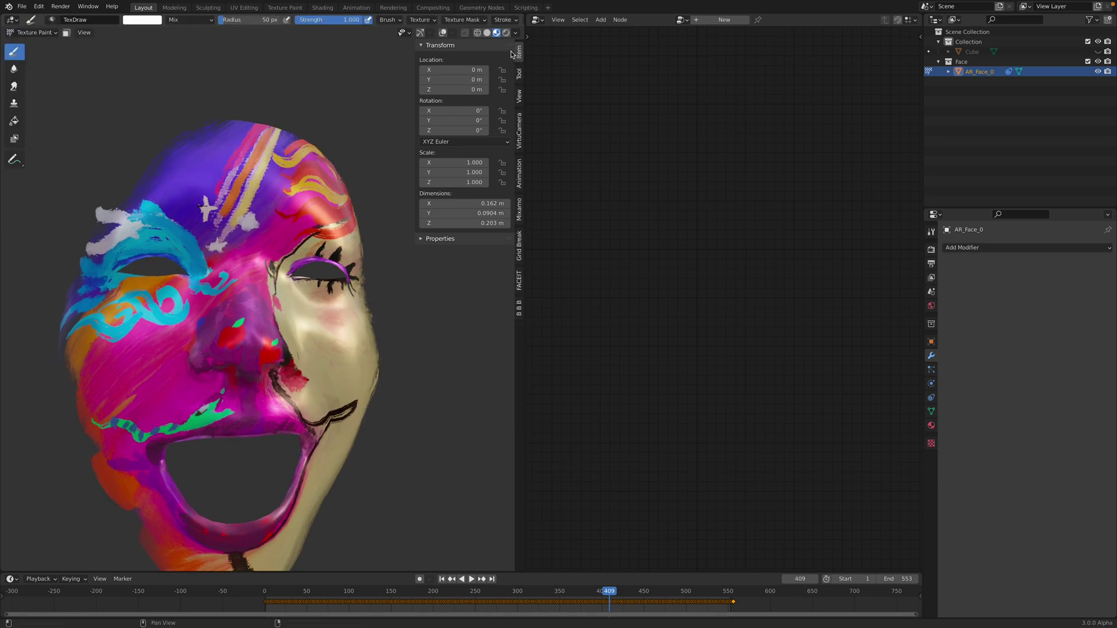
{"action": "left_click", "coordinate": [521, 70]}
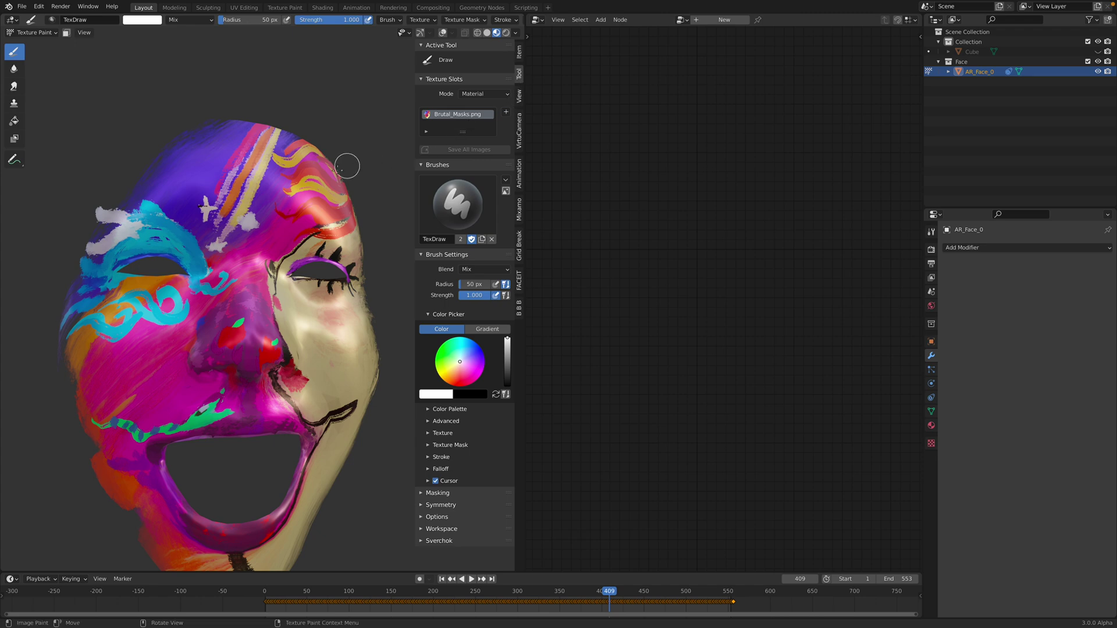
{"action": "middle_click_drag", "start_coordinate": [349, 167], "coordinate": [297, 157]}
{"action": "key", "text": "s"}
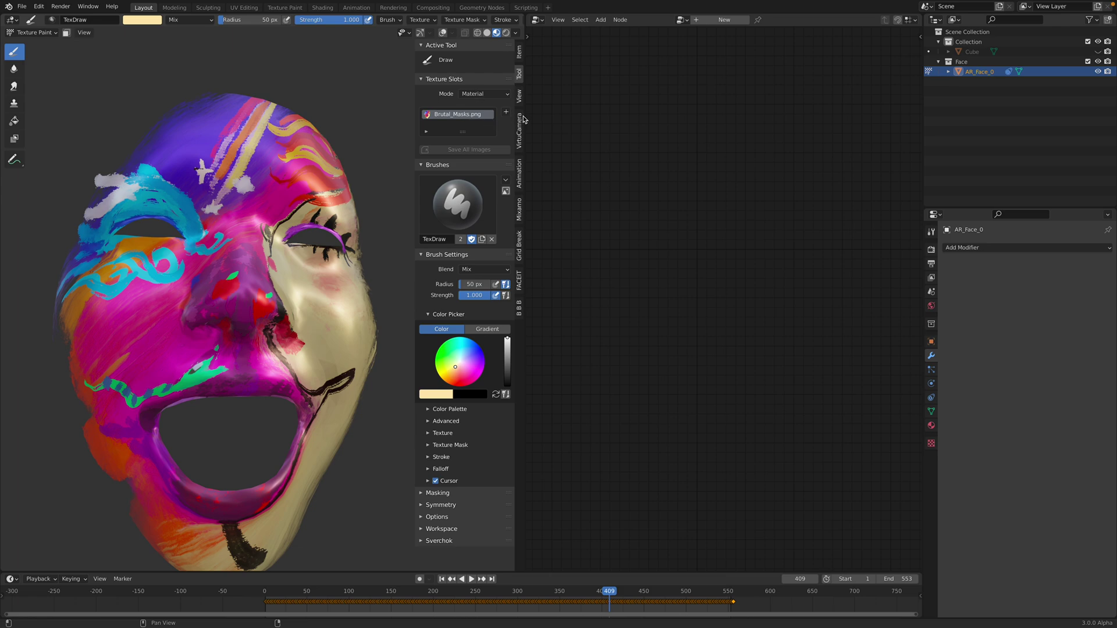
Step: Turn the empty geometry node area into an Image Editor showing Brutal_Masks.png
{"action": "left_click_drag", "start_coordinate": [525, 115], "coordinate": [531, 116]}
{"action": "left_click", "coordinate": [543, 20]}
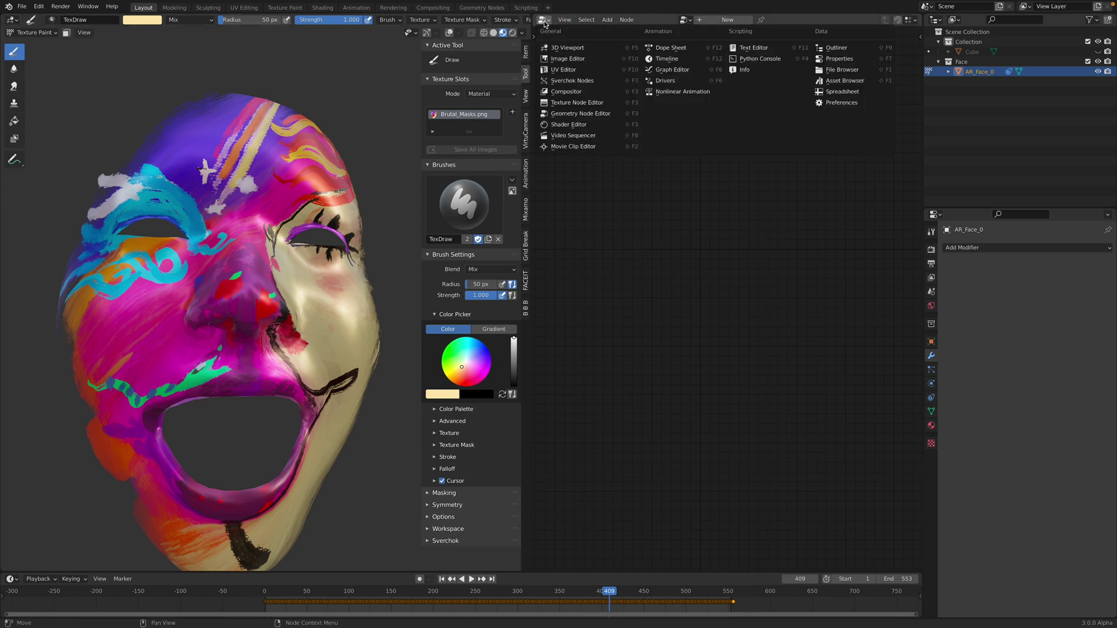
{"action": "left_click", "coordinate": [557, 59]}
{"action": "left_click", "coordinate": [666, 20]}
{"action": "left_click", "coordinate": [694, 33]}
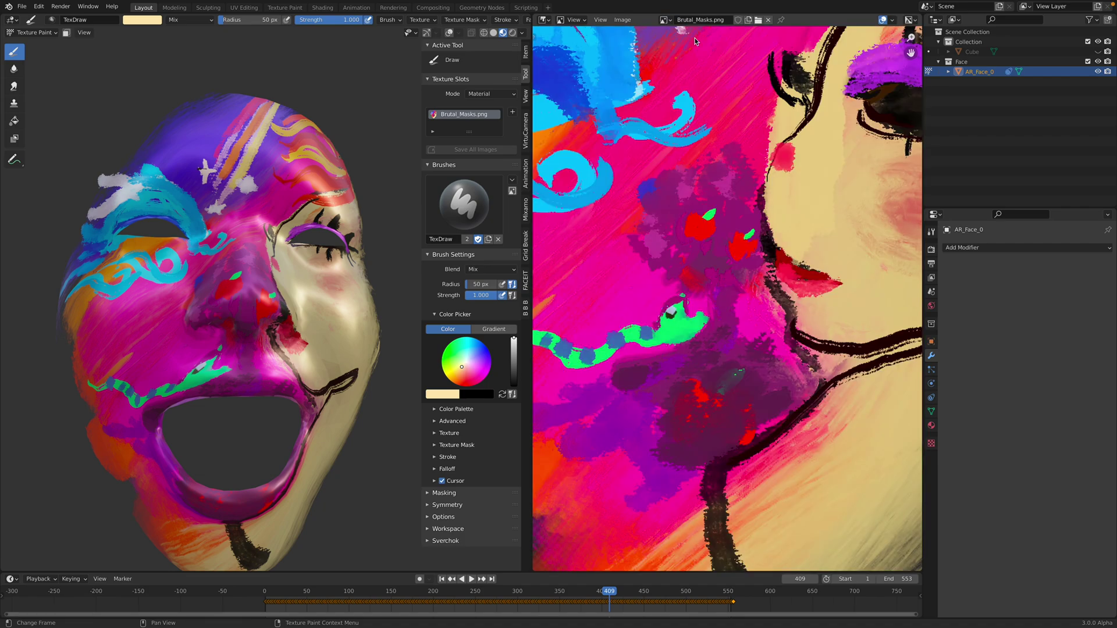
{"action": "scroll", "coordinate": [697, 165], "scroll_direction": "down", "scroll_amount": 2}
{"action": "scroll", "coordinate": [698, 159], "scroll_direction": "down", "scroll_amount": 2}
Step: Switch the Image Editor to Paint mode and paint a wavy beige stroke across the forehead of the texture
{"action": "left_click", "coordinate": [573, 20]}
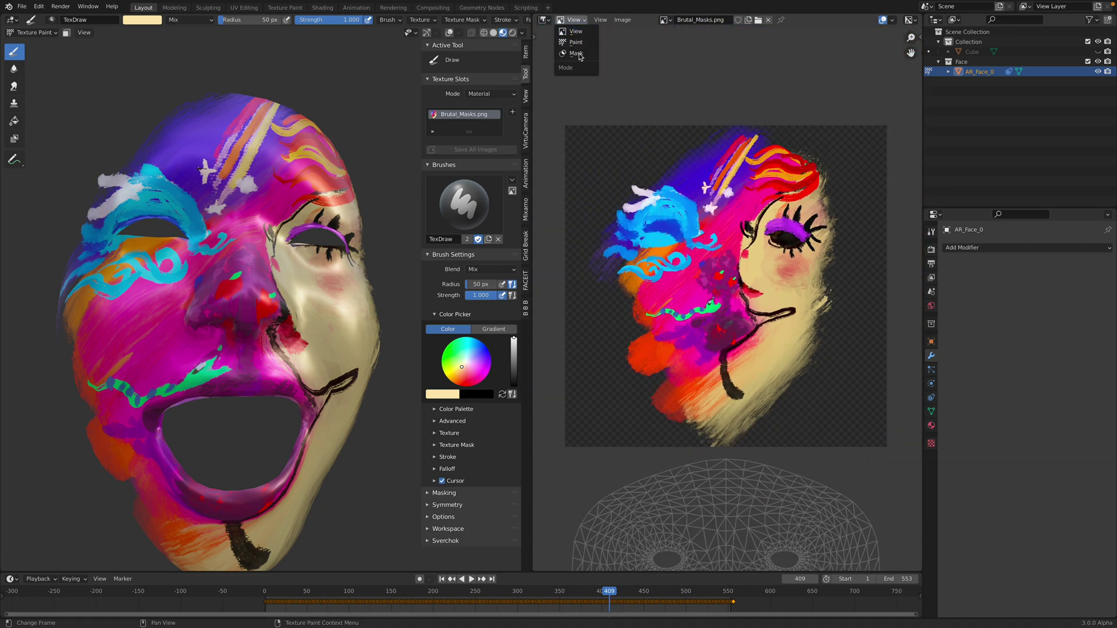
{"action": "left_click", "coordinate": [576, 42]}
{"action": "left_click_drag", "start_coordinate": [740, 160], "coordinate": [674, 187]}
{"action": "scroll", "coordinate": [756, 503], "scroll_direction": "down", "scroll_amount": 2}
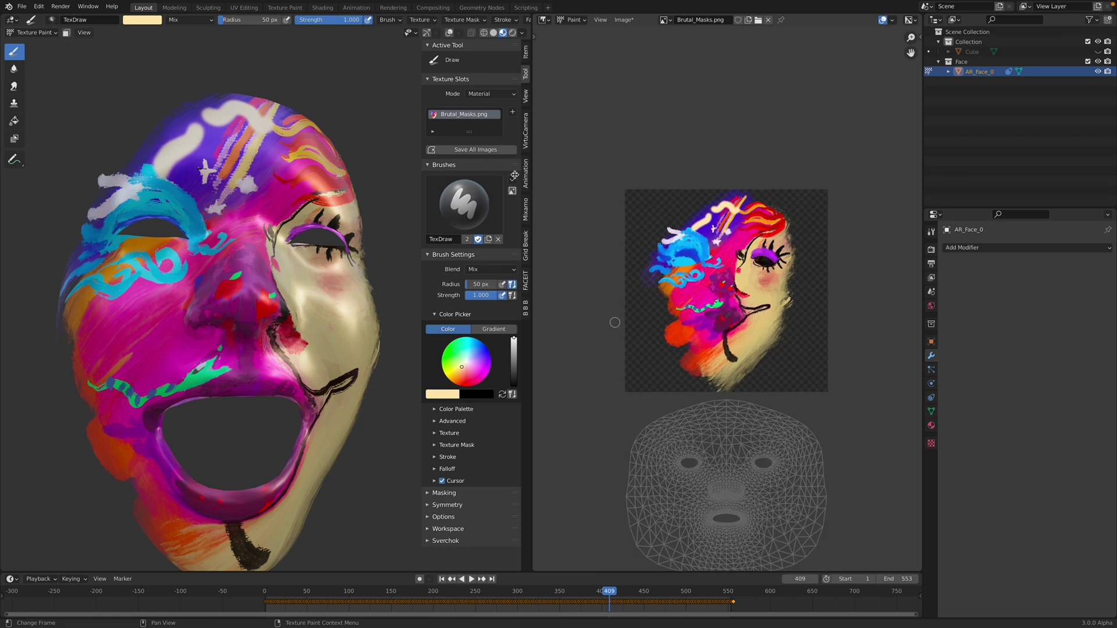
Step: Change the Image Editor to a UV Editor and move all the face's UVs by 1 along Y in Edit Mode
{"action": "left_click", "coordinate": [544, 20]}
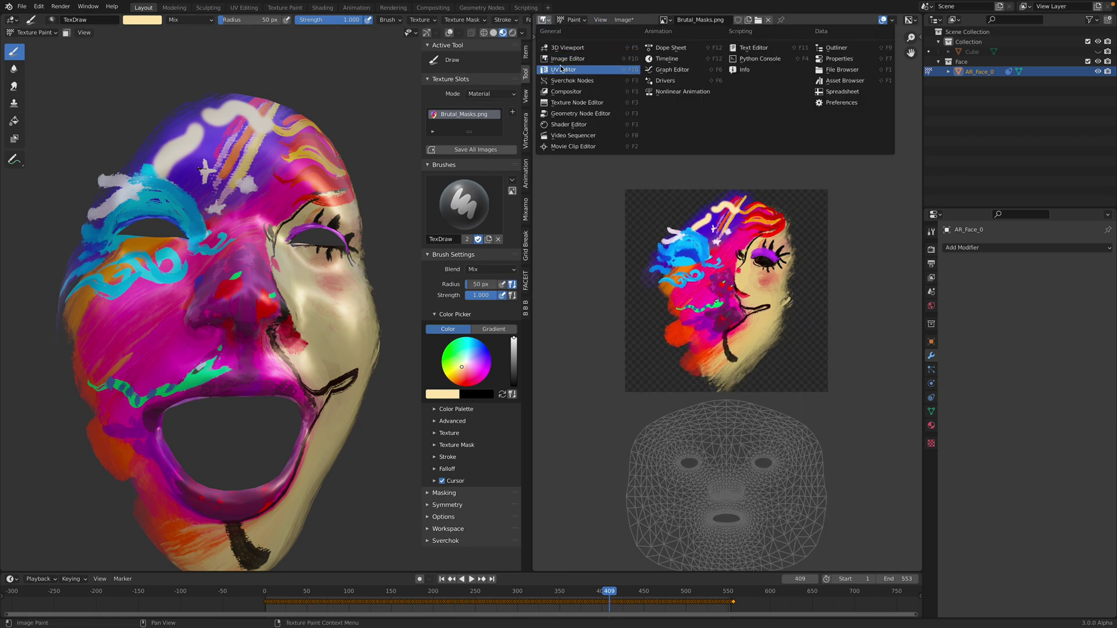
{"action": "left_click", "coordinate": [564, 70]}
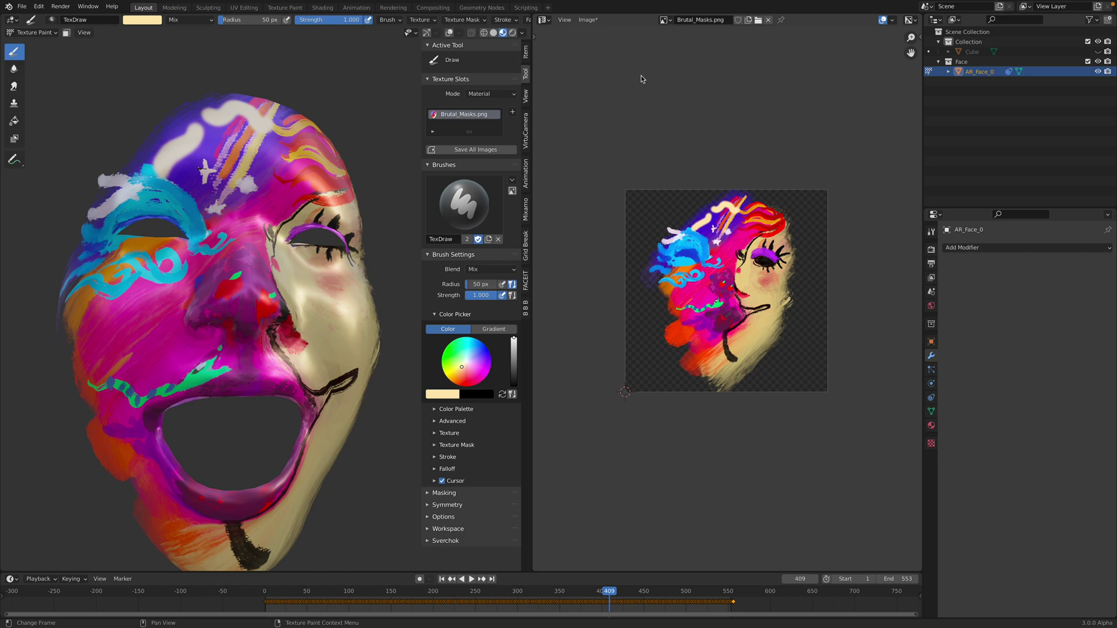
{"action": "left_click", "coordinate": [546, 20]}
{"action": "key", "text": "Tab"}
{"action": "key", "text": "a"}
{"action": "key", "text": "g"}
{"action": "key", "text": "y"}
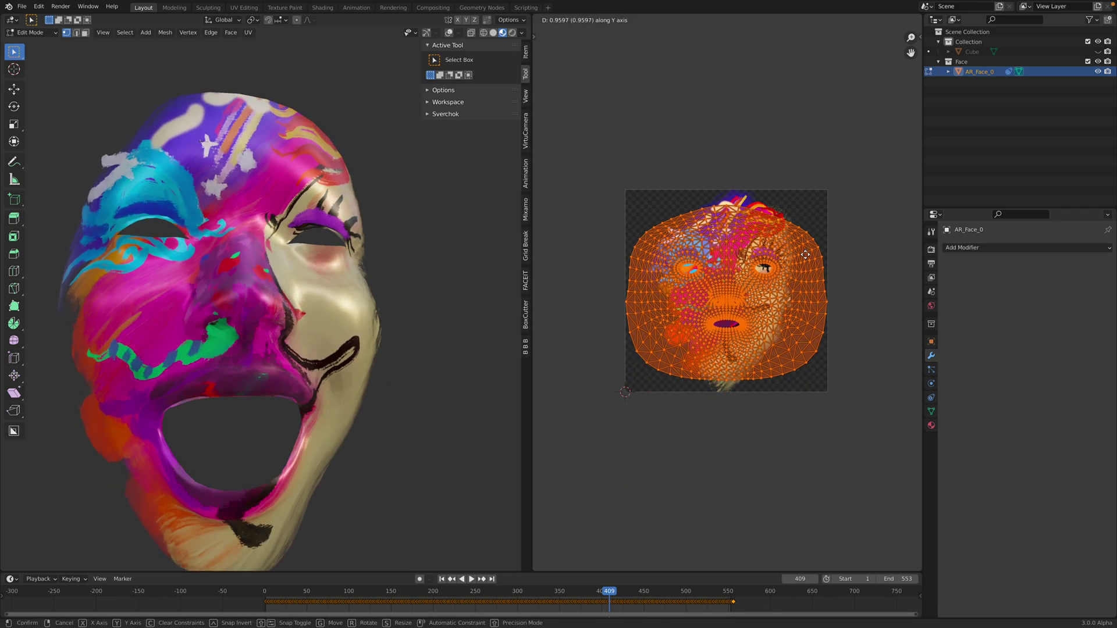
{"action": "type", "text": "1"}
{"action": "key", "text": "Return"}
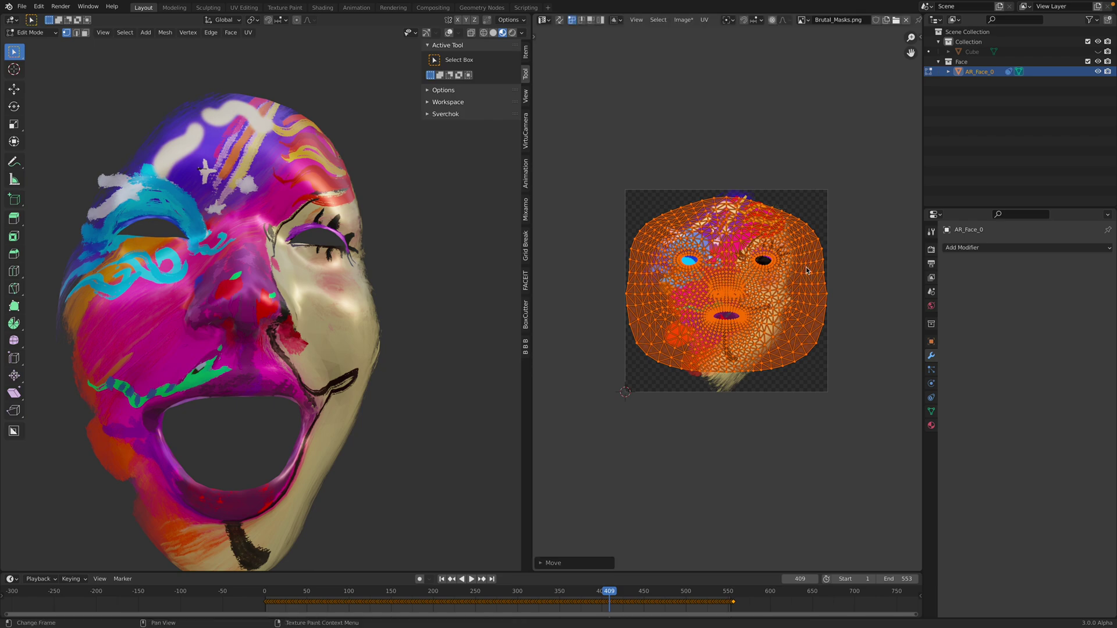
Step: Return the face from Edit Mode to Texture Paint mode and change the UV Editor back to an Image Editor
{"action": "scroll", "coordinate": [362, 332], "scroll_direction": "down", "scroll_amount": 2}
{"action": "key", "text": "Tab"}
{"action": "middle_click_drag", "start_coordinate": [298, 310], "coordinate": [313, 290], "text": "shift"}
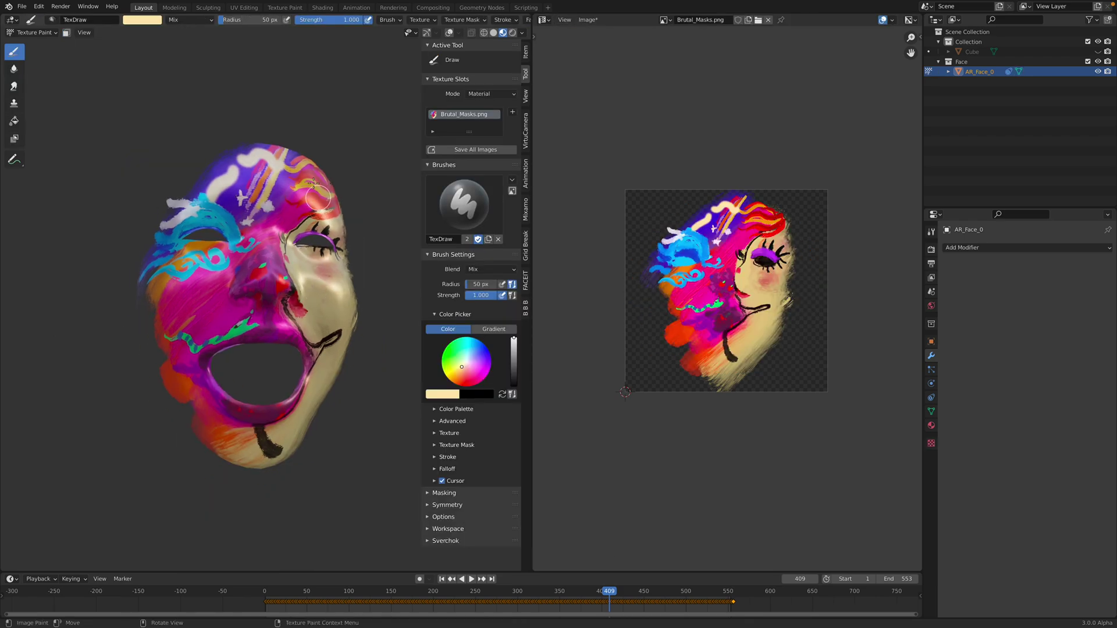
{"action": "scroll", "coordinate": [298, 209], "scroll_direction": "up", "scroll_amount": 2}
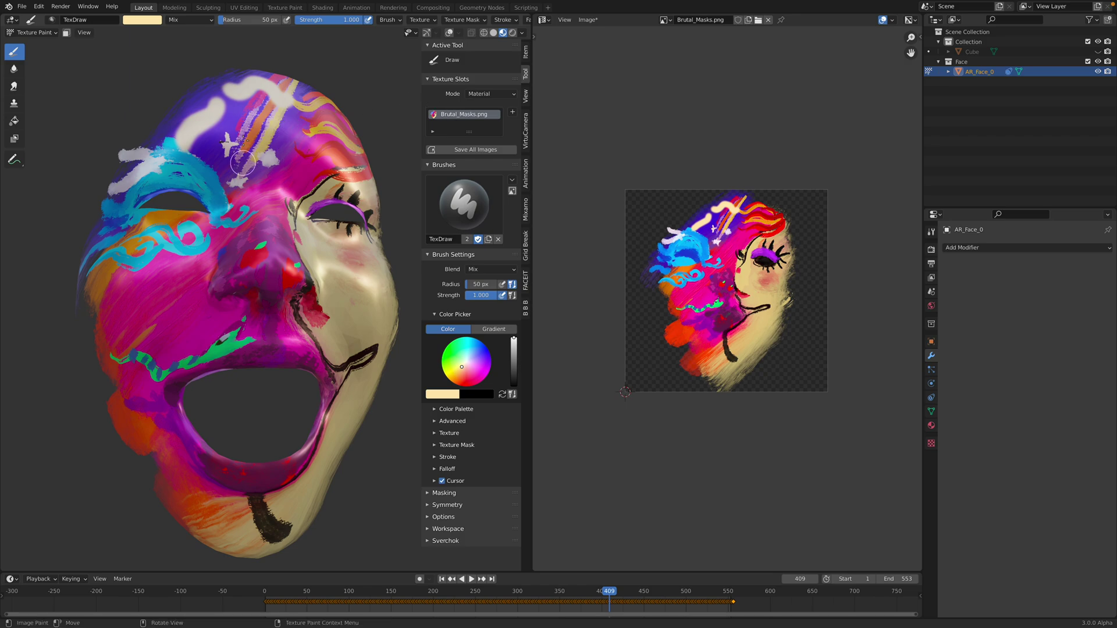
{"action": "left_click", "coordinate": [545, 21]}
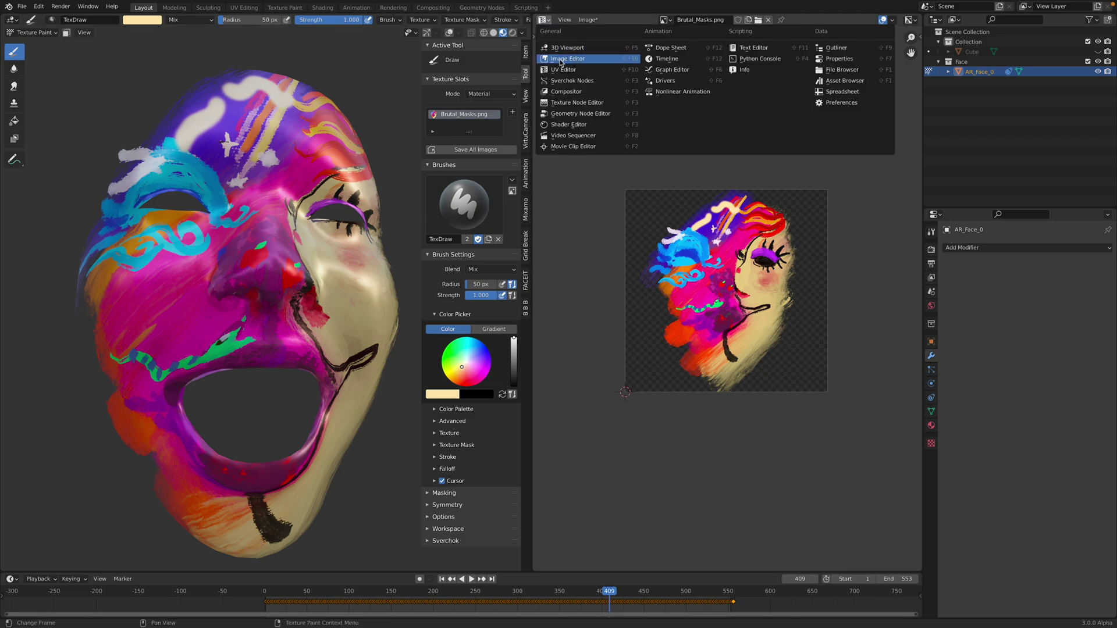
{"action": "left_click", "coordinate": [562, 62]}
{"action": "scroll", "coordinate": [713, 243], "scroll_direction": "up", "scroll_amount": 2}
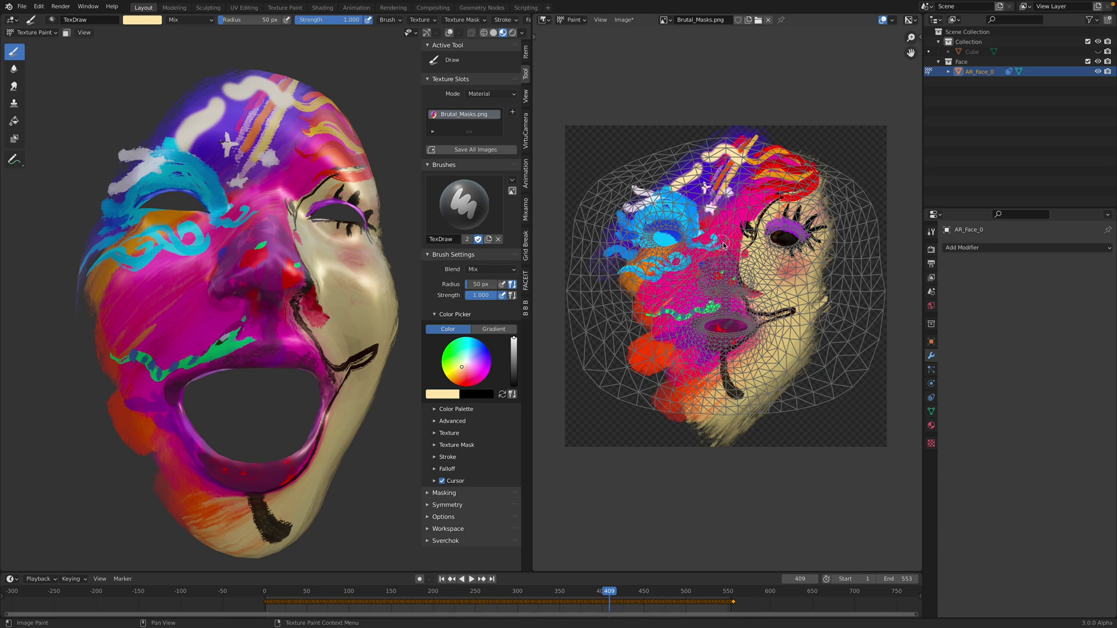
Step: Paint beige strokes on the forehead, cheeks and outer edge of the face, using both the texture image and the 3D model
{"action": "left_click_drag", "start_coordinate": [740, 190], "coordinate": [749, 227]}
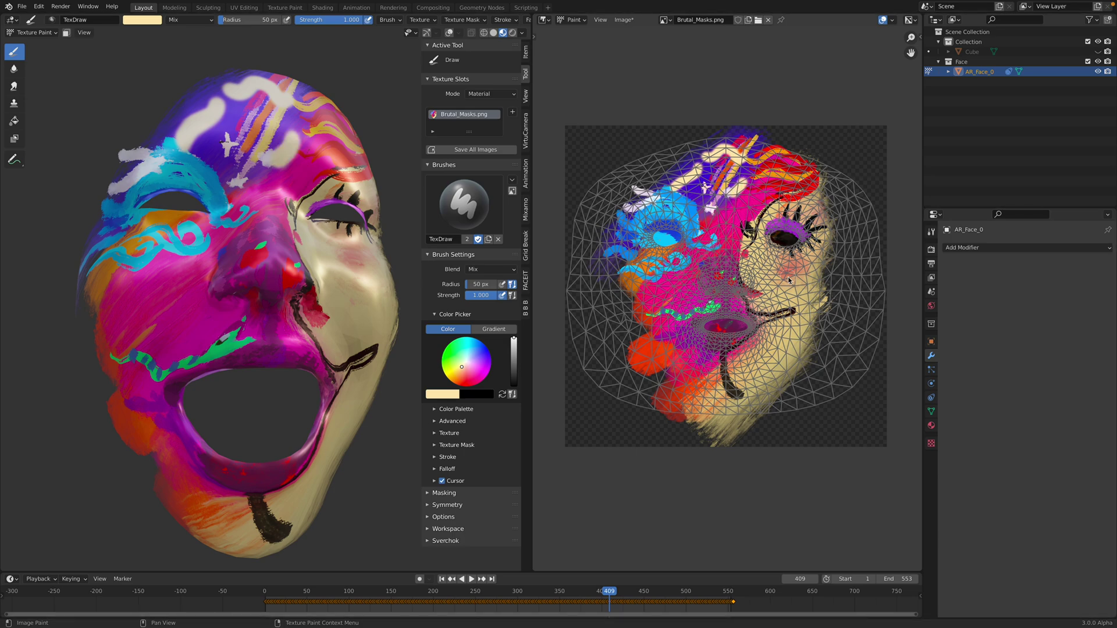
{"action": "left_click", "coordinate": [806, 281]}
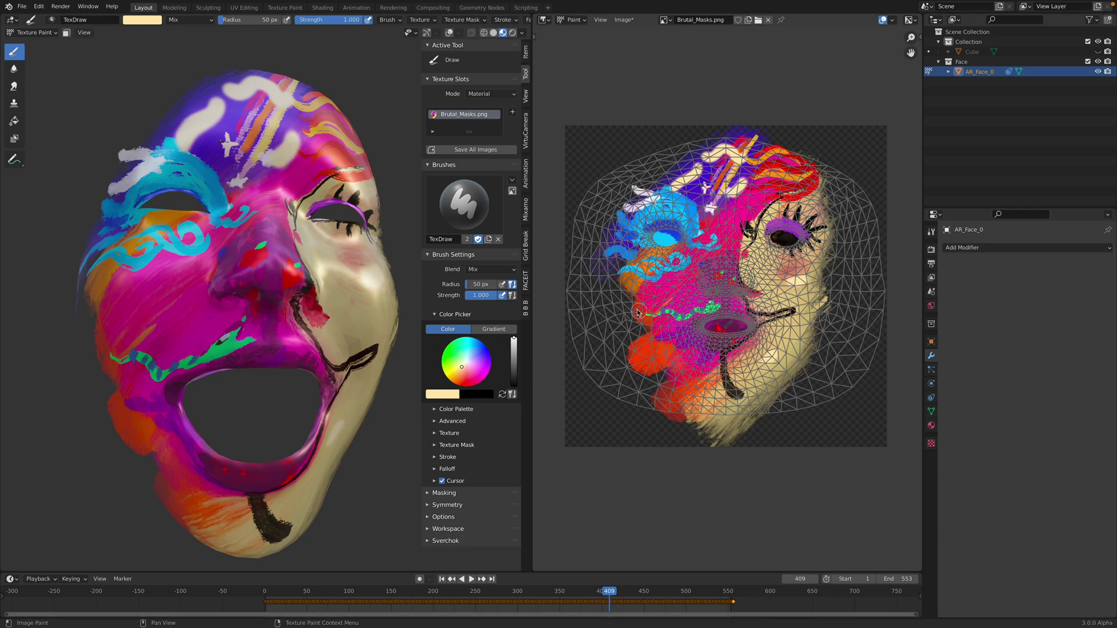
{"action": "left_click_drag", "start_coordinate": [638, 310], "coordinate": [636, 298]}
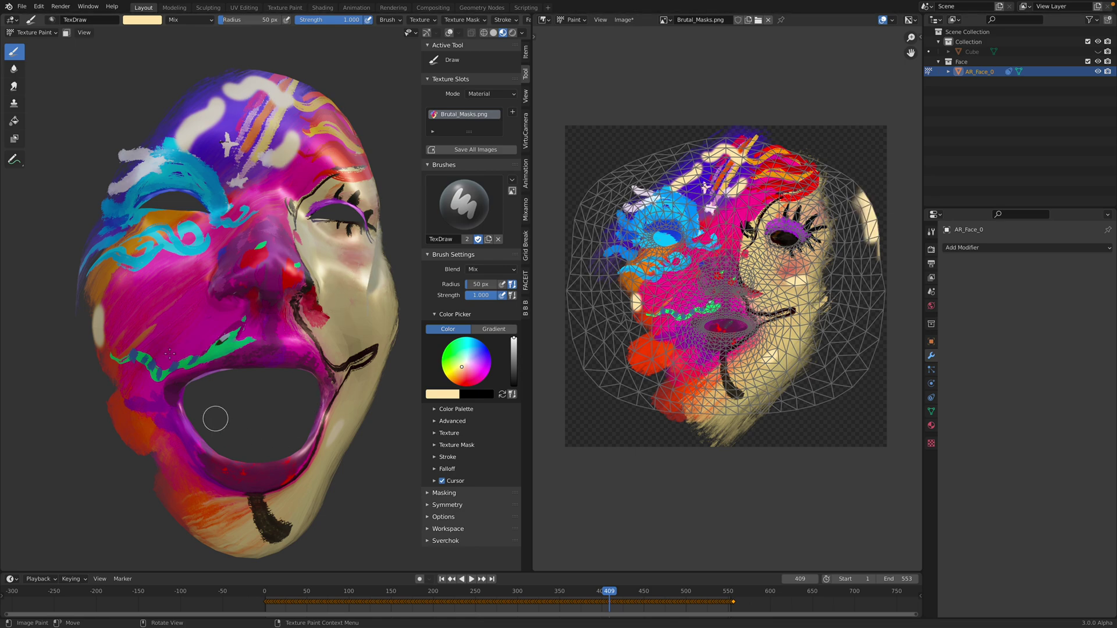
{"action": "mouse_move", "coordinate": [112, 273]}
{"action": "left_mouse_down"}
{"action": "mouse_move", "coordinate": [108, 416]}
{"action": "mouse_move", "coordinate": [105, 382]}
{"action": "left_mouse_up"}
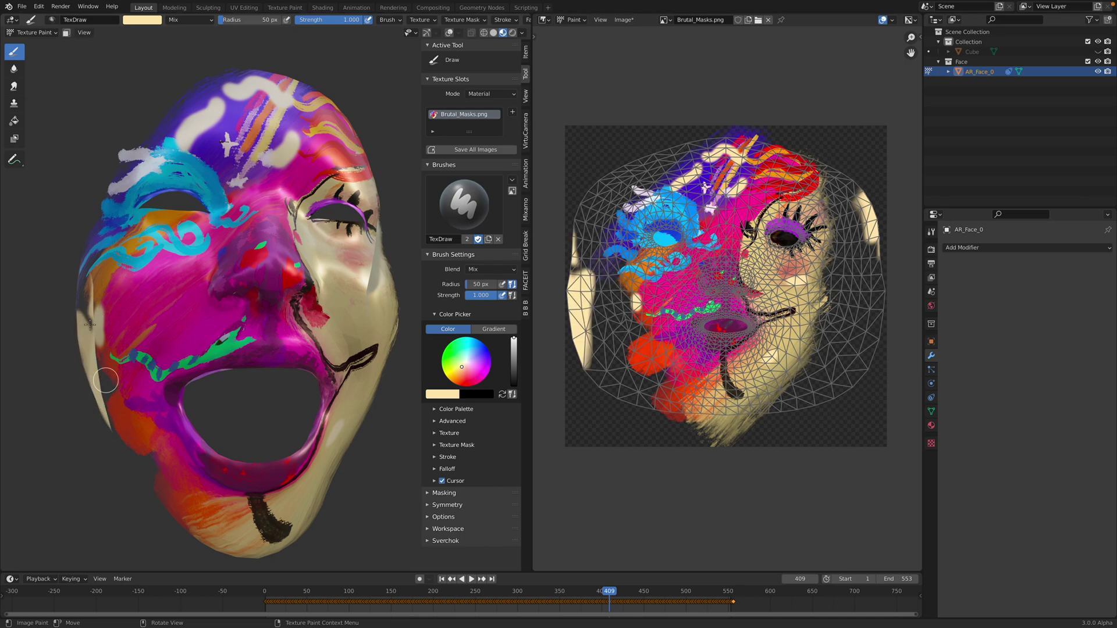
Step: Switch the face to Object Mode and change the Image Editor to a Shader Editor
{"action": "scroll", "coordinate": [168, 407], "scroll_direction": "down", "scroll_amount": 3}
{"action": "middle_click_drag", "start_coordinate": [168, 407], "coordinate": [232, 386]}
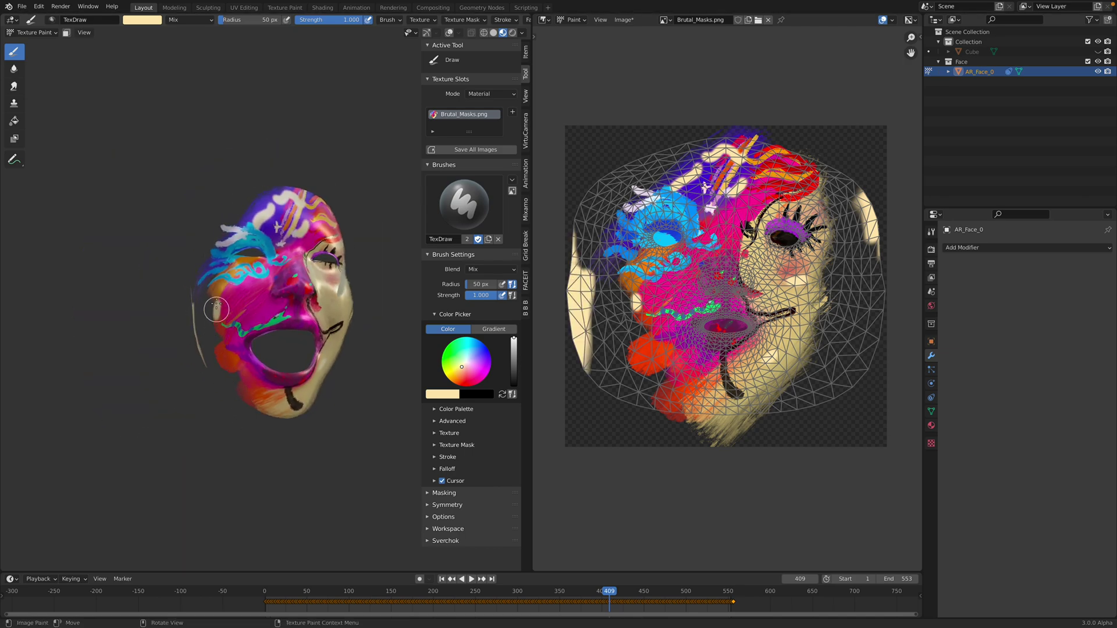
{"action": "left_click", "coordinate": [29, 32]}
{"action": "left_click", "coordinate": [26, 44]}
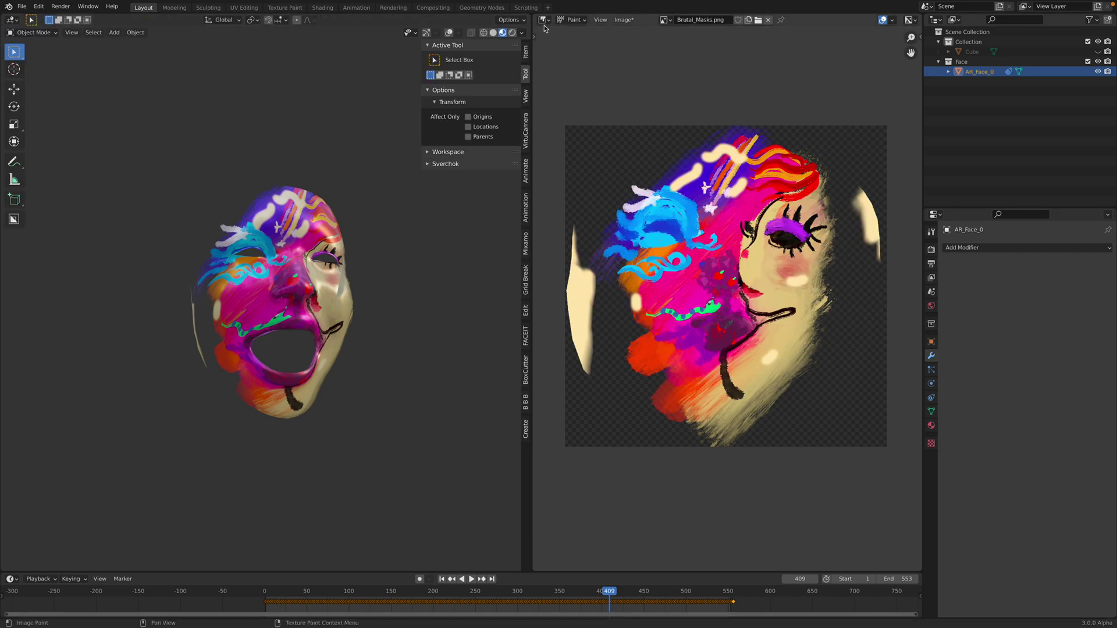
{"action": "left_click", "coordinate": [544, 20]}
{"action": "left_click", "coordinate": [568, 58]}
{"action": "left_click", "coordinate": [544, 21]}
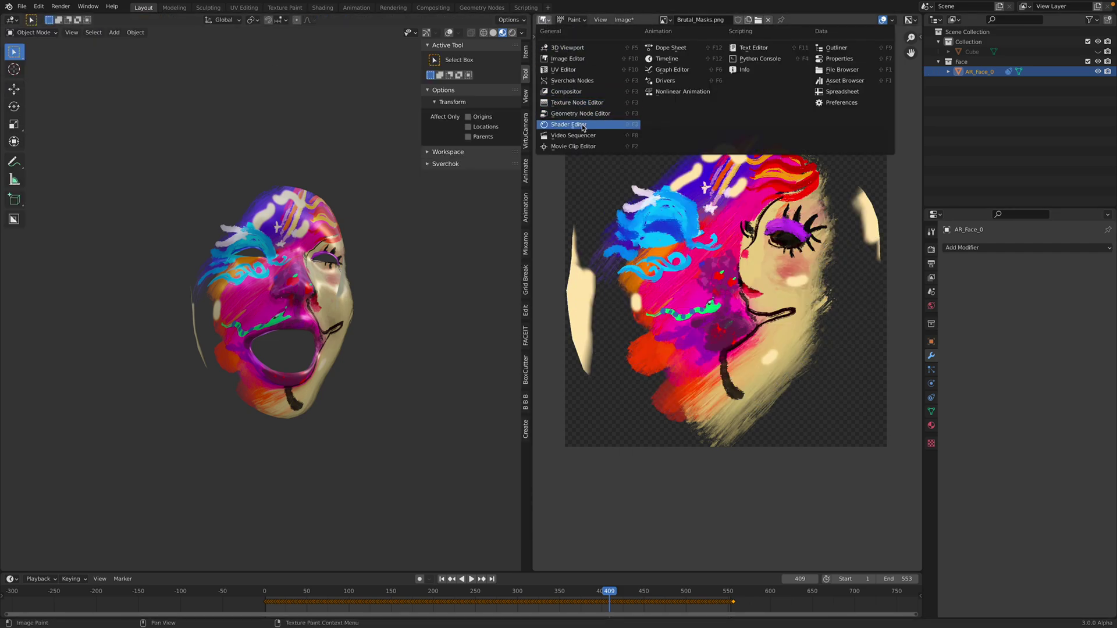
{"action": "left_click", "coordinate": [576, 123]}
Step: Disconnect the Brutal_Masks.png Alpha output from the Principled BSDF's Alpha input and reposition the texture node
{"action": "left_click_drag", "start_coordinate": [625, 184], "coordinate": [620, 231]}
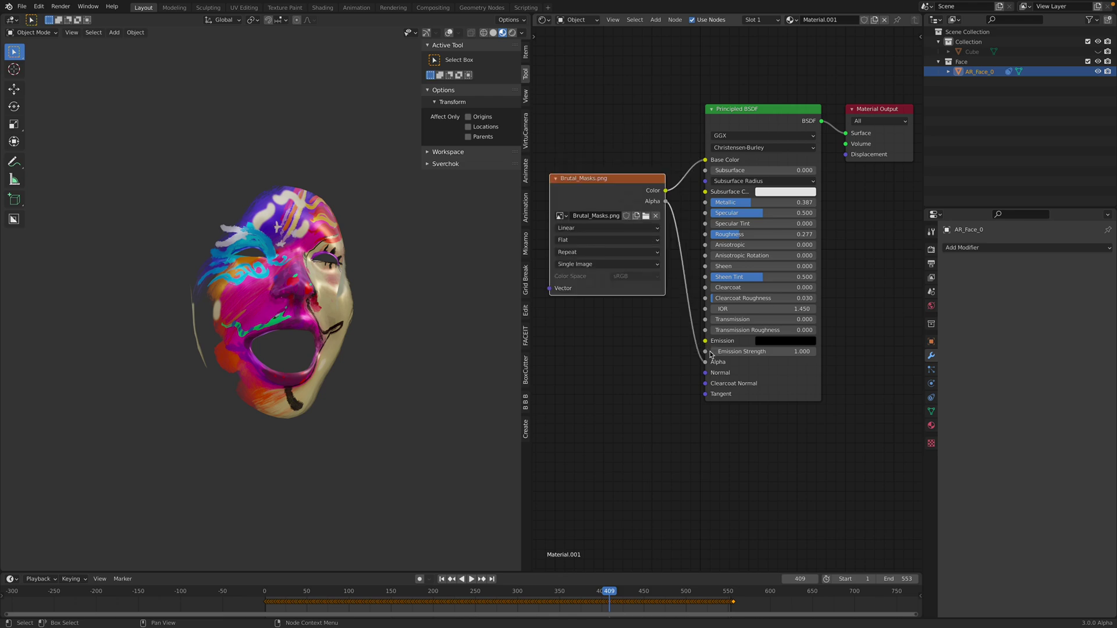
{"action": "left_click_drag", "start_coordinate": [706, 362], "coordinate": [681, 337]}
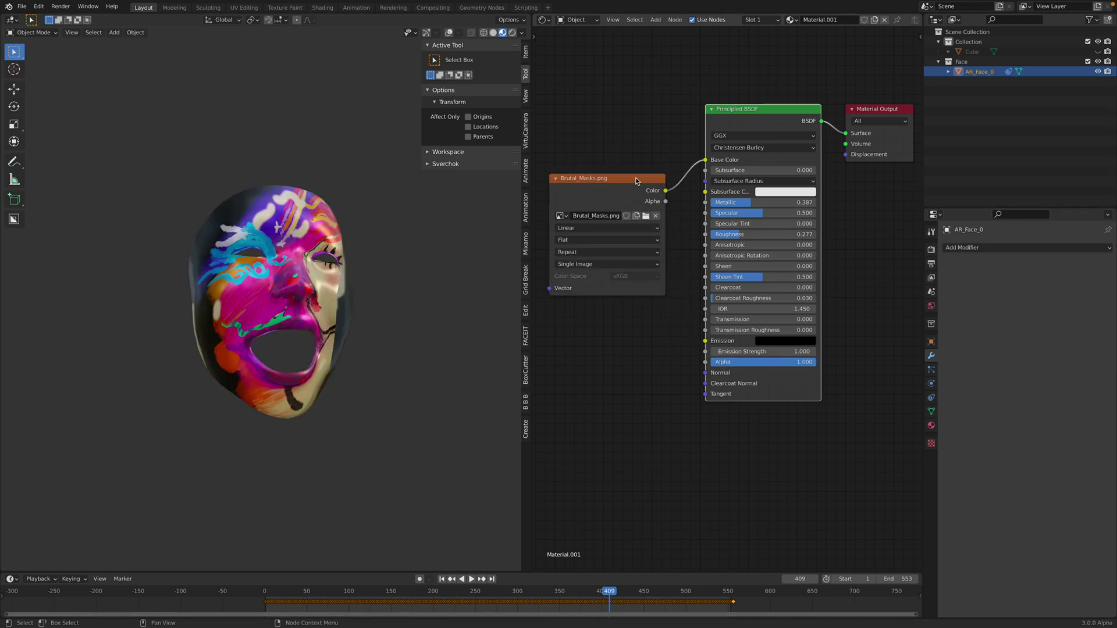
{"action": "left_click_drag", "start_coordinate": [638, 180], "coordinate": [647, 172]}
Step: Switch the face to Texture Paint mode and set the texture slot mode to Single Image with Brutal_Masks.png
{"action": "scroll", "coordinate": [318, 214], "scroll_direction": "up", "scroll_amount": 2}
{"action": "left_click", "coordinate": [32, 32]}
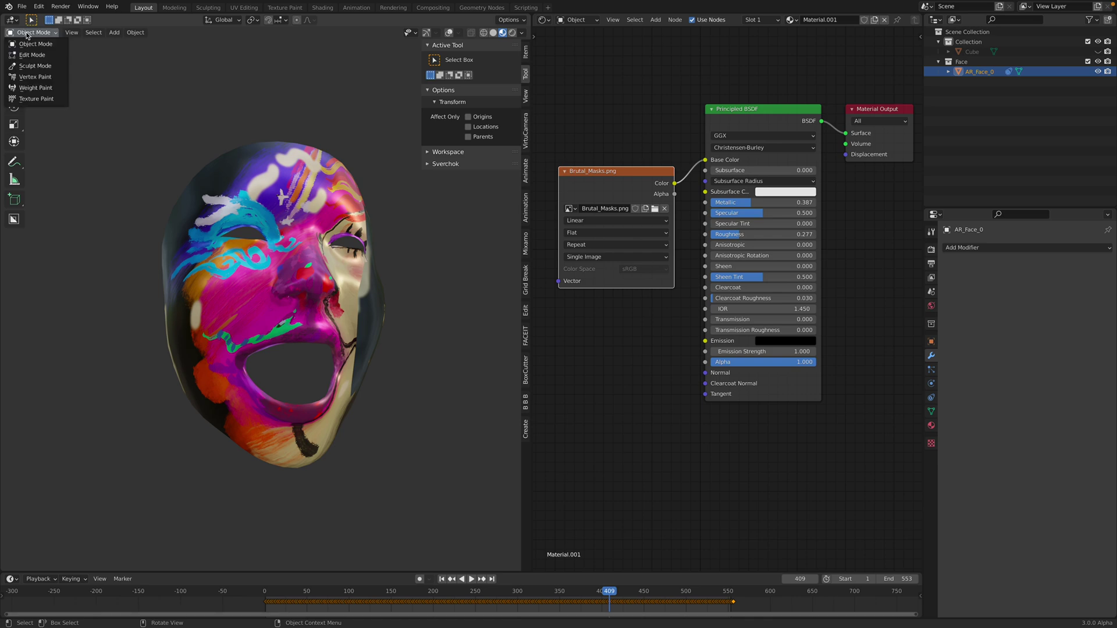
{"action": "left_click", "coordinate": [29, 100]}
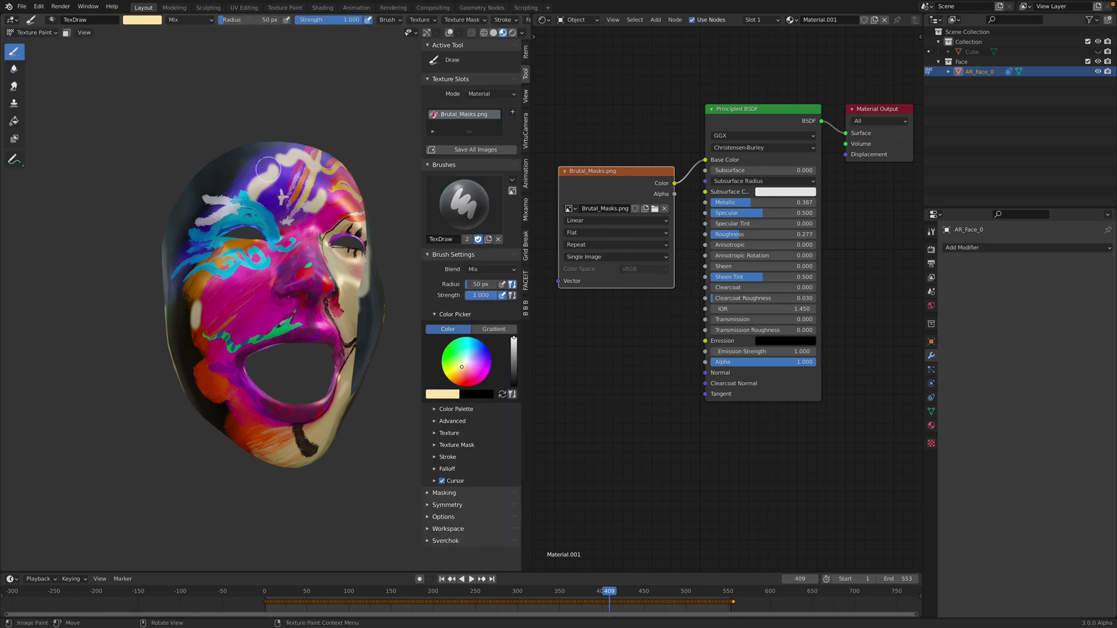
{"action": "left_click", "coordinate": [490, 95]}
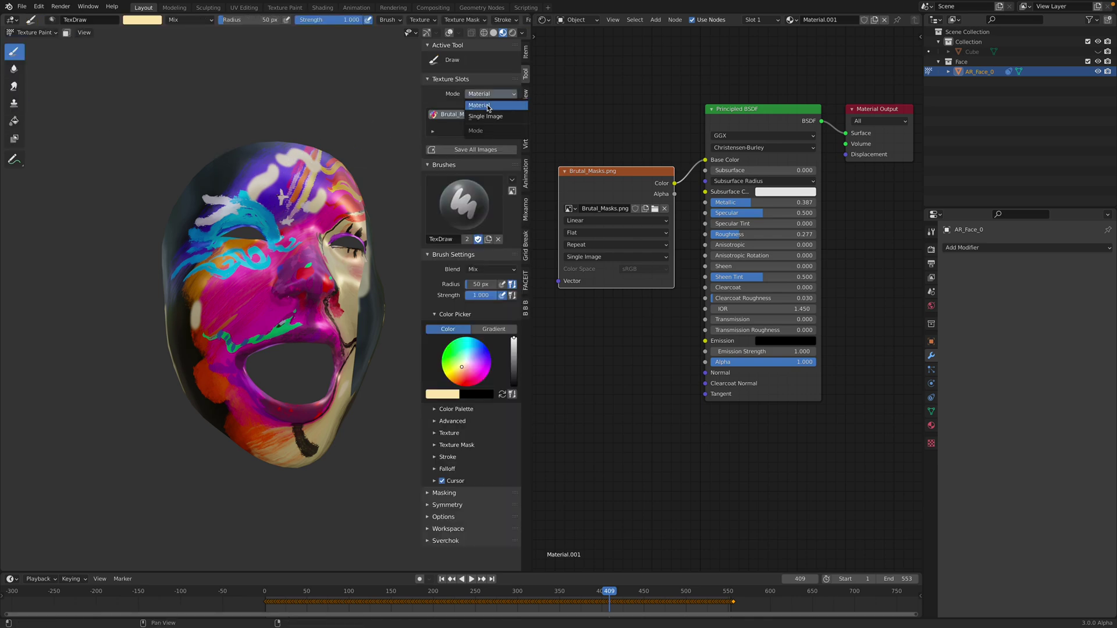
{"action": "left_click", "coordinate": [487, 116]}
{"action": "left_click", "coordinate": [431, 112]}
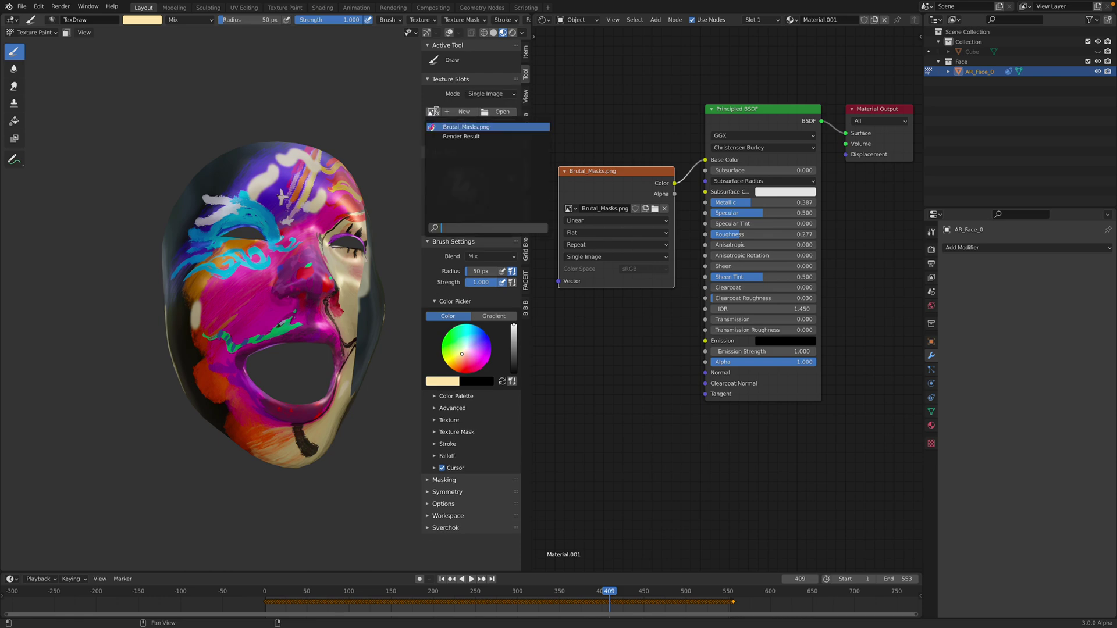
{"action": "left_click", "coordinate": [445, 128]}
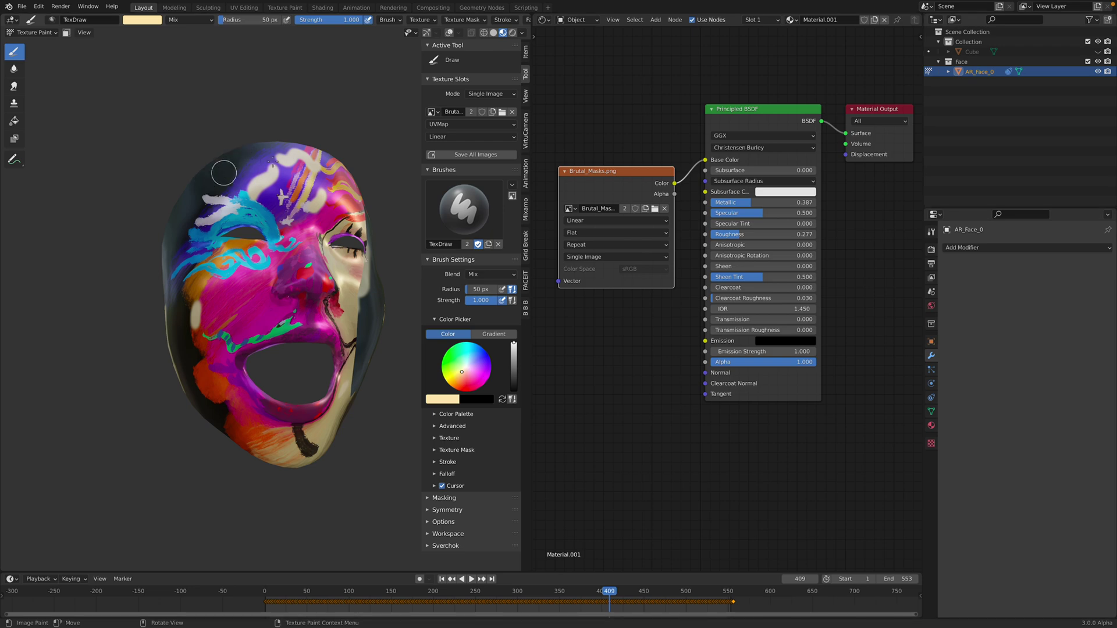
Step: Undo the last change and switch the viewport to Solid shading to inspect the painted texture up close
{"action": "key", "text": "ctrl+z"}
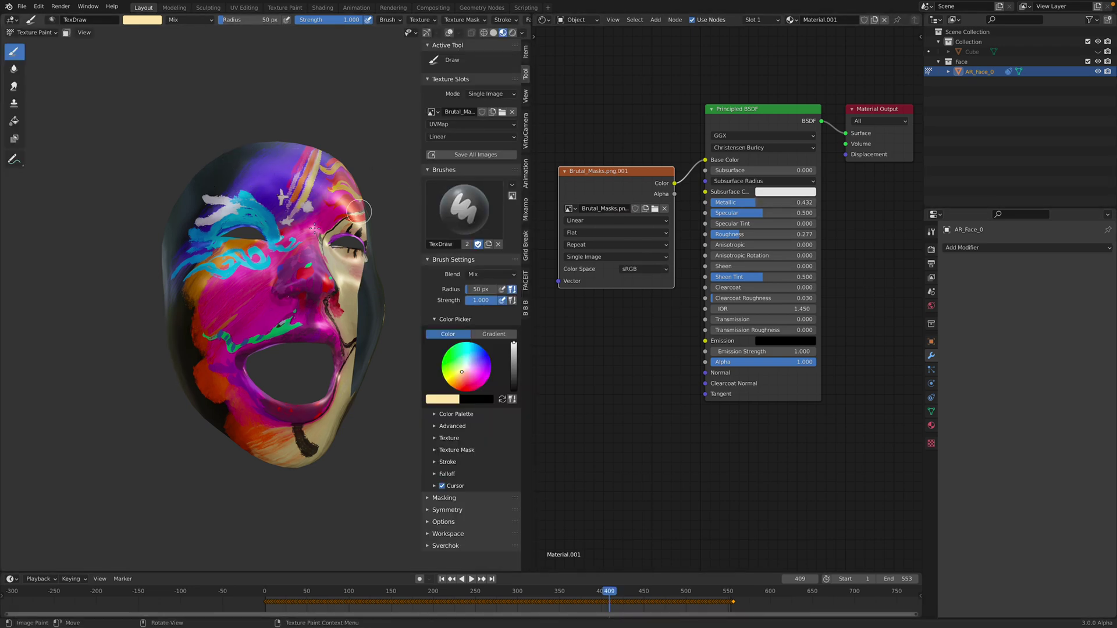
{"action": "left_click", "coordinate": [494, 33]}
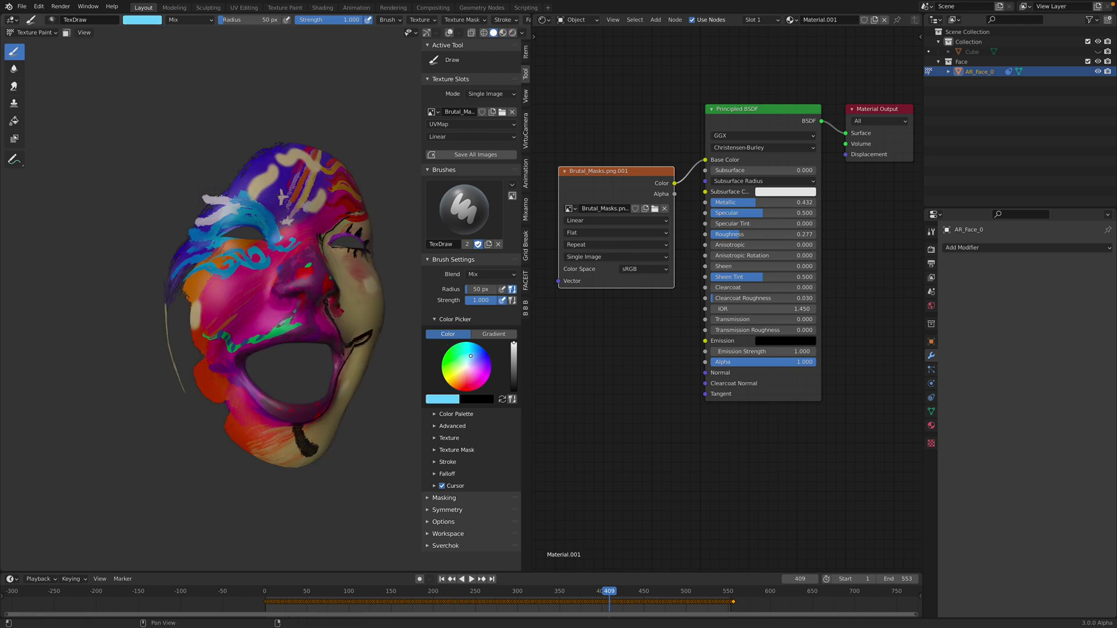
{"action": "scroll", "coordinate": [312, 200], "scroll_direction": "up", "scroll_amount": 5}
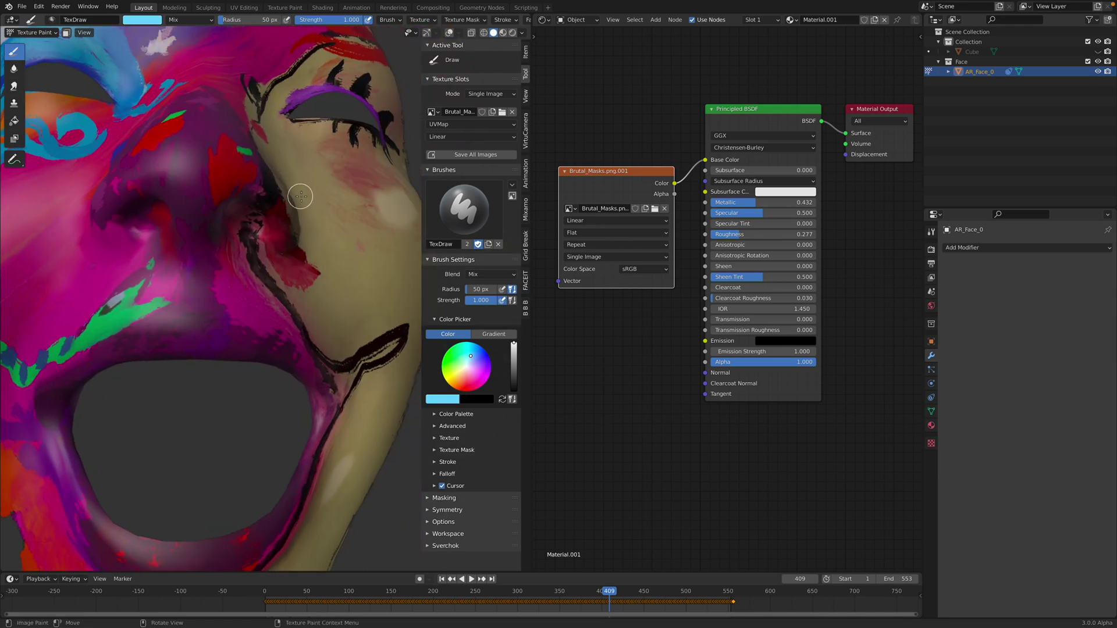
{"action": "scroll", "coordinate": [301, 196], "scroll_direction": "down", "scroll_amount": 3}
{"action": "scroll", "coordinate": [326, 300], "scroll_direction": "down", "scroll_amount": 5}
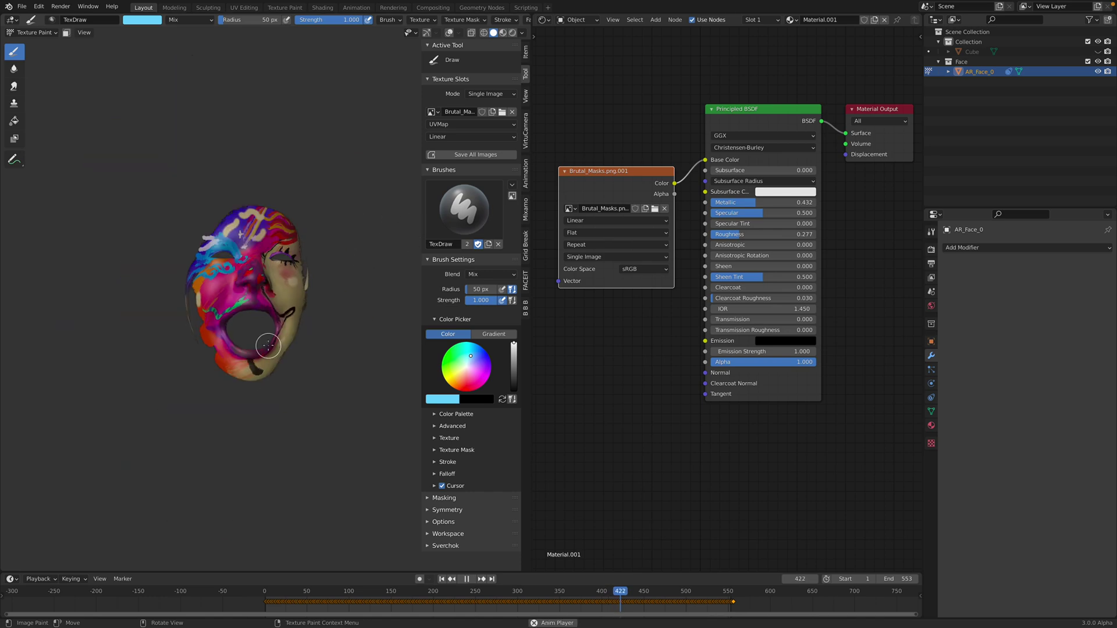
Step: Scrub and play through the face animation to examine how the painted texture follows the expressions
{"action": "left_click", "coordinate": [328, 594]}
{"action": "left_click", "coordinate": [367, 597]}
{"action": "left_click", "coordinate": [308, 594]}
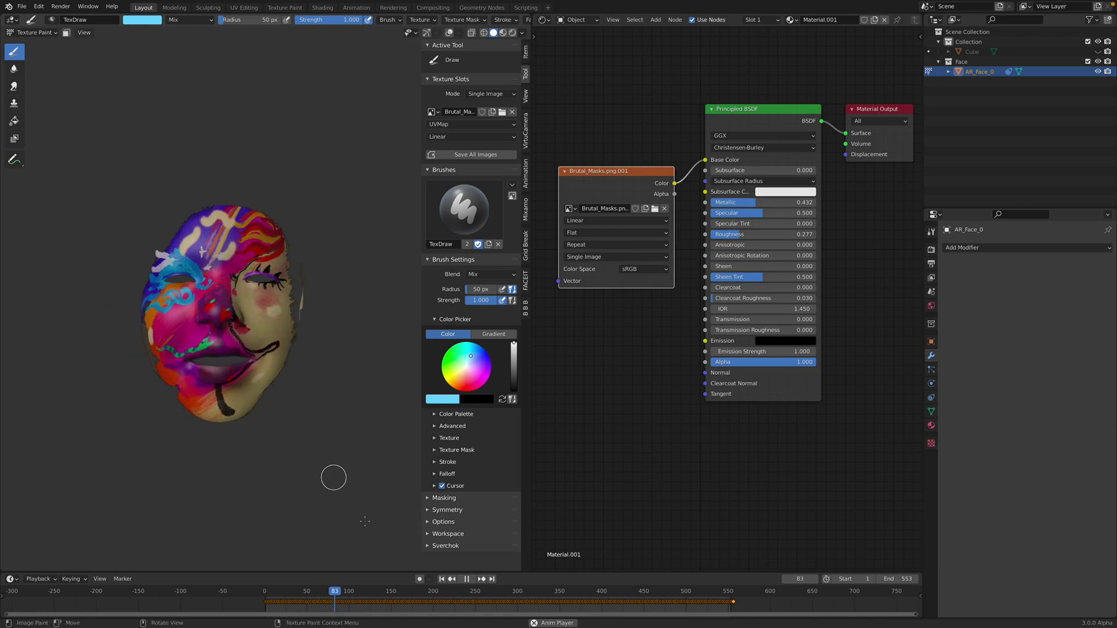
{"action": "left_click_drag", "start_coordinate": [390, 594], "coordinate": [483, 594]}
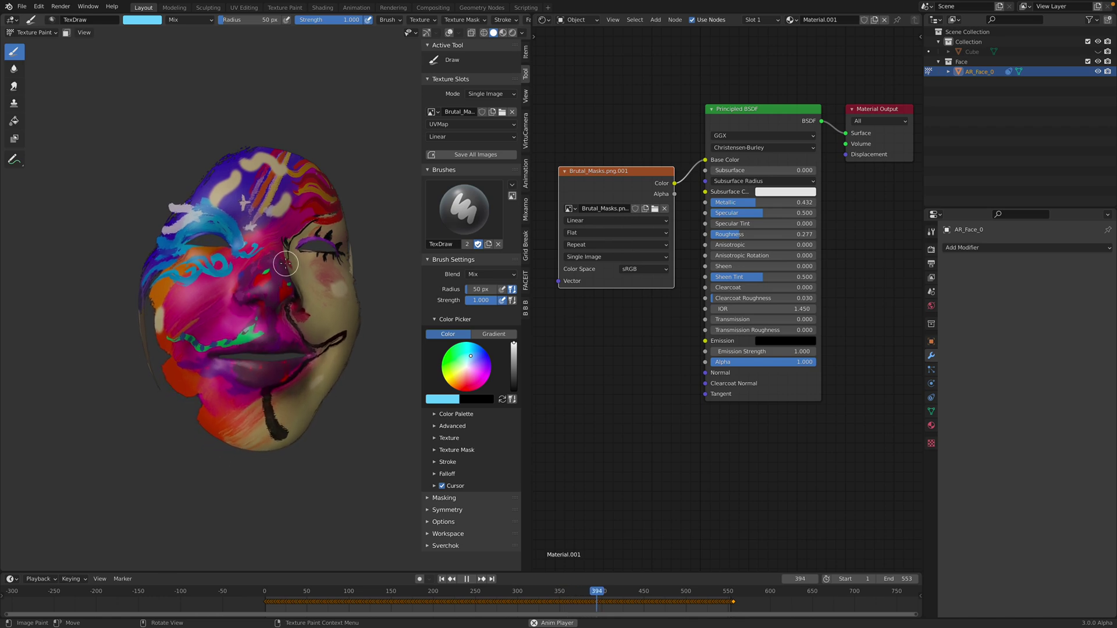
{"action": "key", "text": "space"}
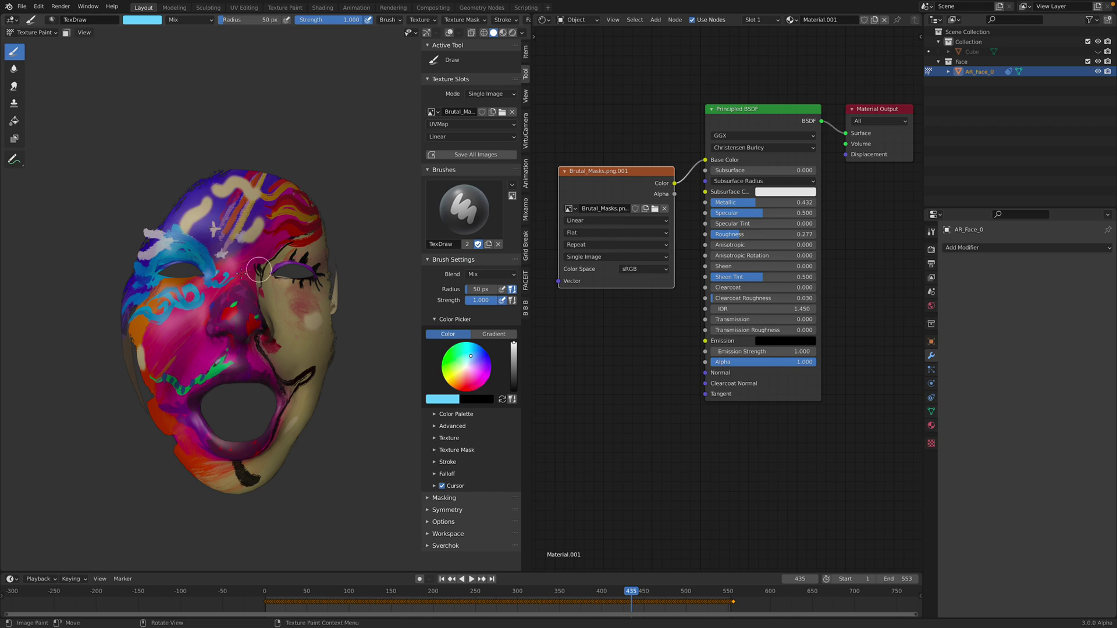
{"action": "scroll", "coordinate": [258, 270], "scroll_direction": "up", "scroll_amount": 2}
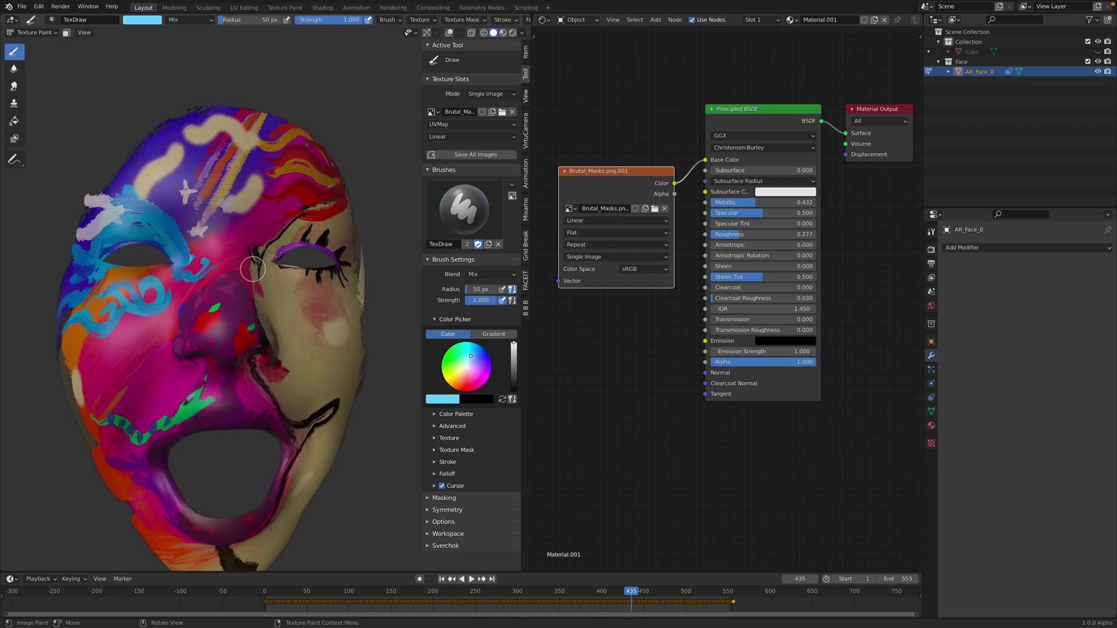
{"action": "scroll", "coordinate": [235, 273], "scroll_direction": "down", "scroll_amount": 2}
Step: Switch the face to Object Mode and play the animation from an earlier frame to view the plain mesh
{"action": "left_click", "coordinate": [23, 33]}
{"action": "left_click", "coordinate": [32, 42]}
{"action": "key", "text": "space"}
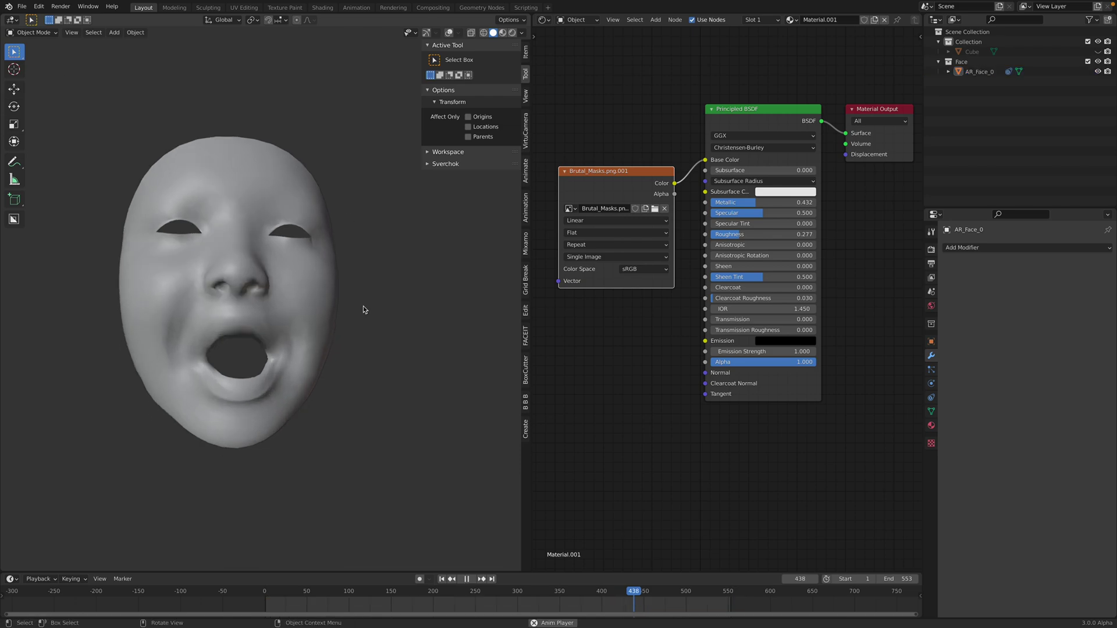
{"action": "left_click_drag", "start_coordinate": [498, 591], "coordinate": [260, 576]}
{"action": "middle_click_drag", "start_coordinate": [324, 401], "coordinate": [323, 413]}
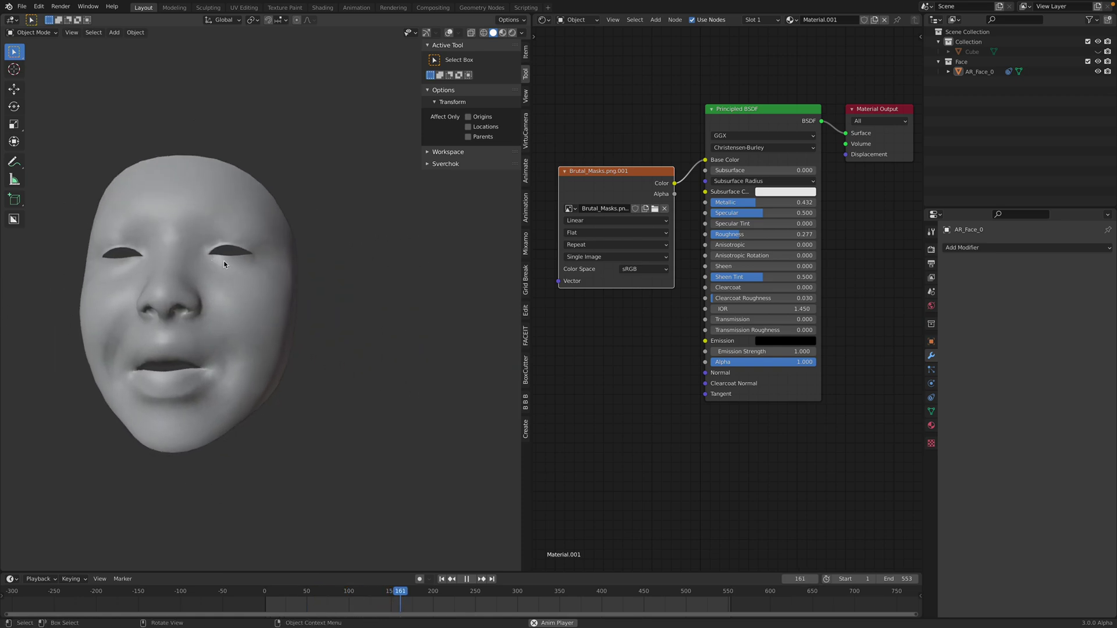
Step: Switch to the browser to view the blendartrack page on cgtinker.com, and return to Blender
{"action": "key", "text": "ctrl+Right"}
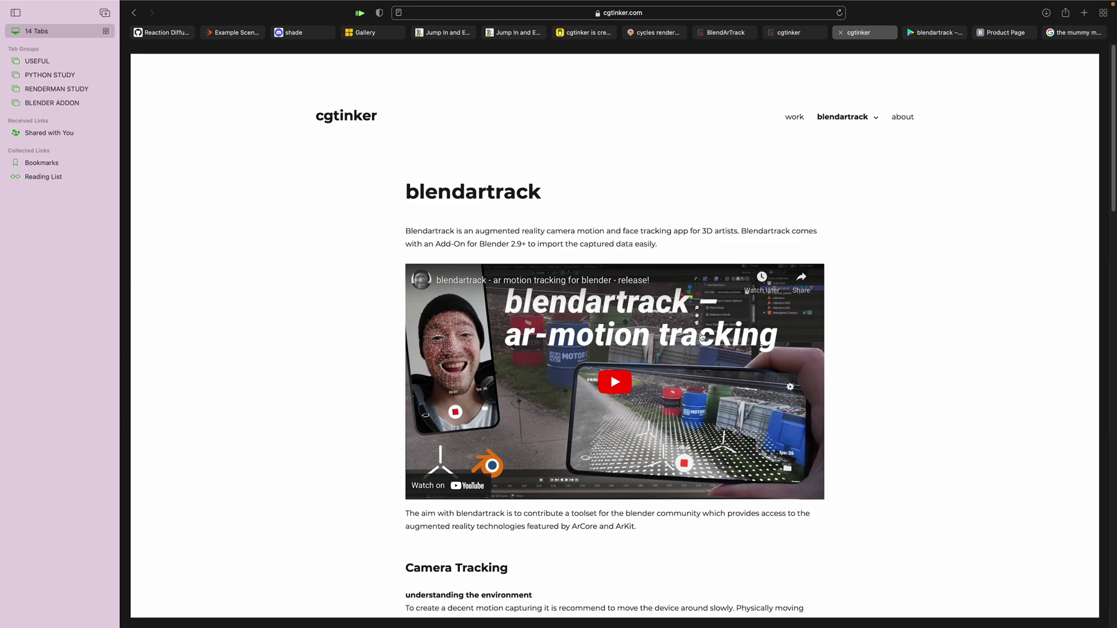
{"action": "key", "text": "ctrl+Left"}
Step: Examine the animated face mesh from the side while scrubbing and playing the animation
{"action": "middle_click_drag", "start_coordinate": [315, 326], "coordinate": [389, 264]}
{"action": "key", "text": "space"}
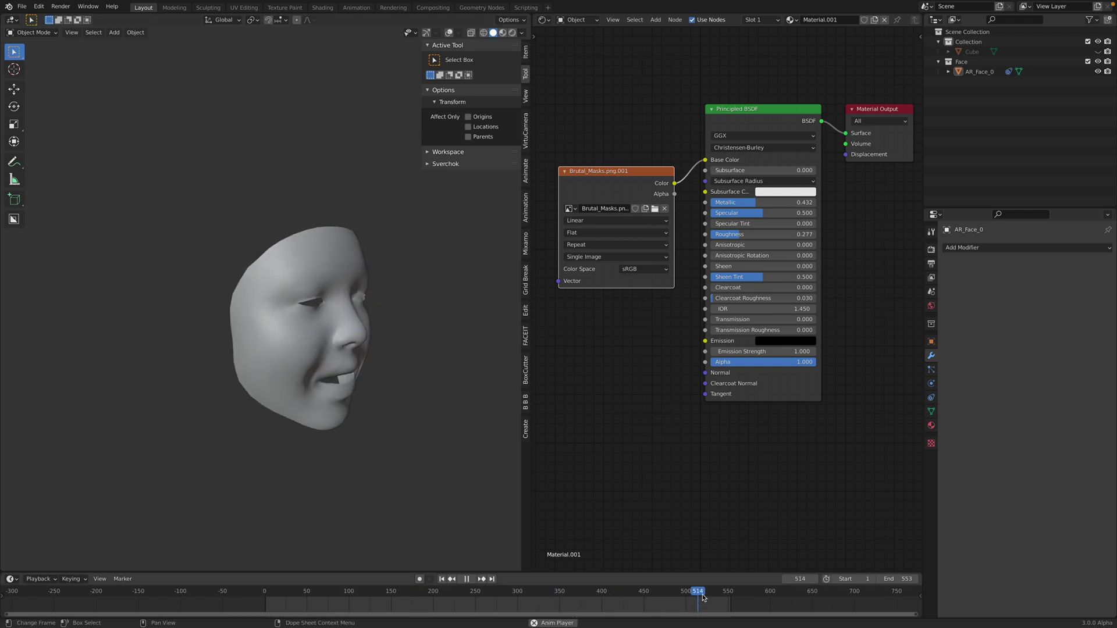
{"action": "left_click_drag", "start_coordinate": [432, 594], "coordinate": [265, 588]}
{"action": "middle_click_drag", "start_coordinate": [314, 425], "coordinate": [494, 449]}
{"action": "key", "text": "space"}
Step: Go to frame 337 and switch the viewport to Material Preview shading, viewing the face from the front
{"action": "left_click", "coordinate": [548, 592]}
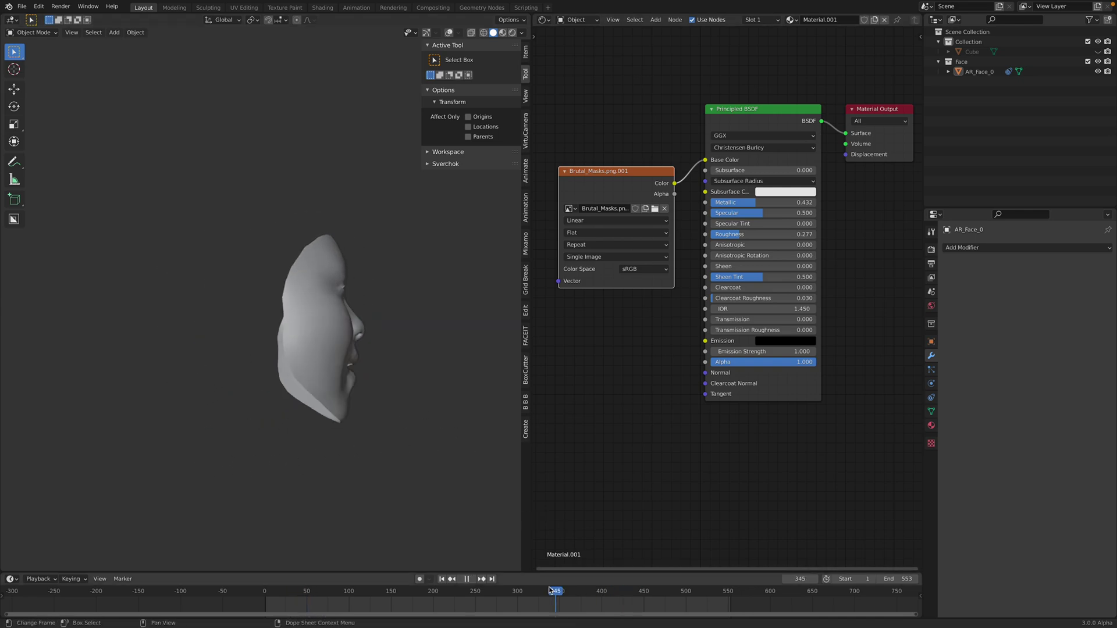
{"action": "left_click", "coordinate": [503, 33]}
{"action": "middle_click_drag", "start_coordinate": [378, 240], "coordinate": [204, 162]}
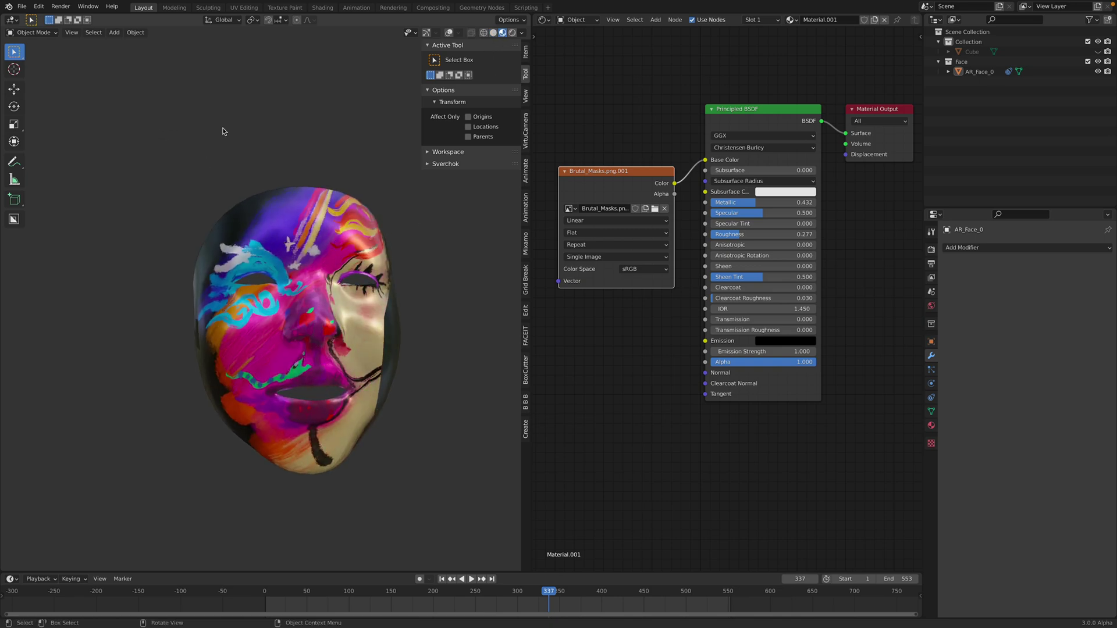